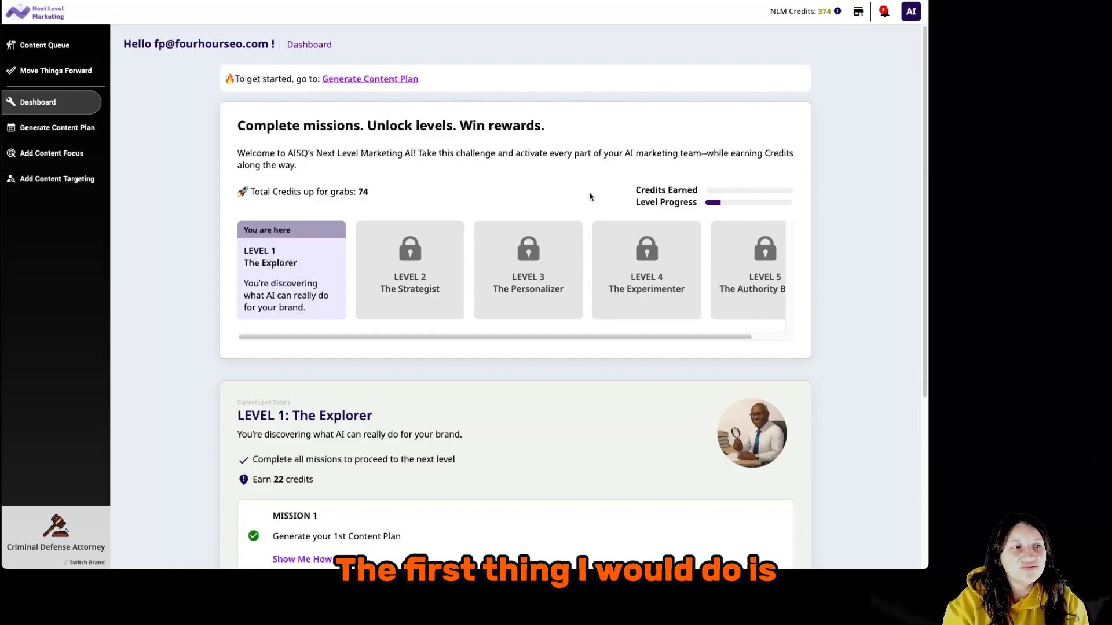
Start a Services content focus labelled 'Criminal Defense Legal Services' with service name 'DUI Defense'.
{"action": "left_click", "coordinate": [76, 160]}
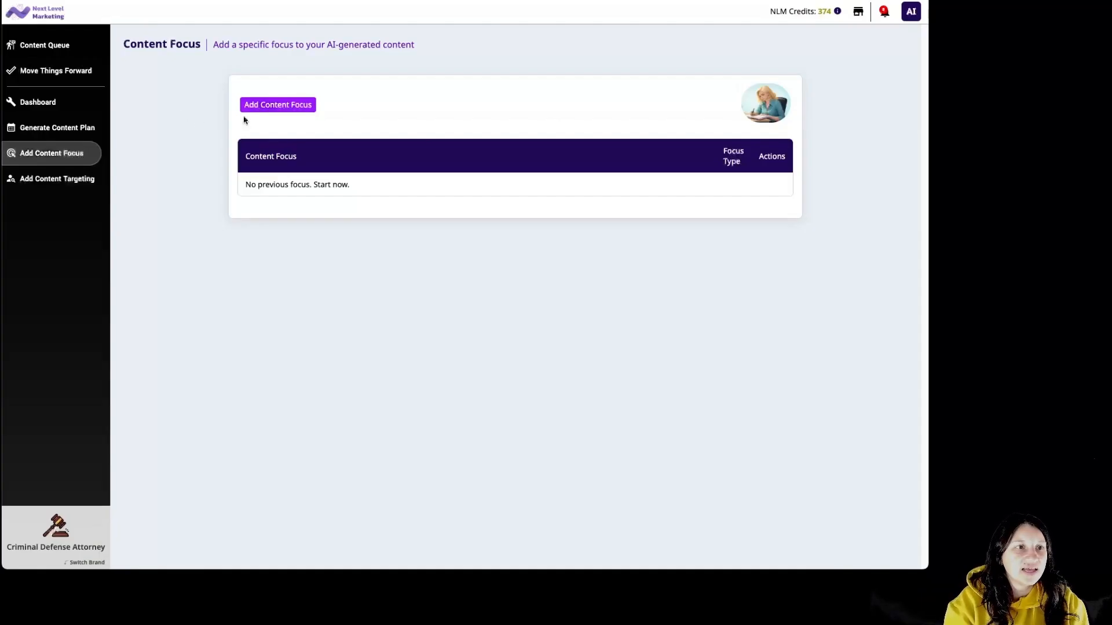
{"action": "left_click", "coordinate": [269, 108]}
{"action": "left_click", "coordinate": [347, 123]}
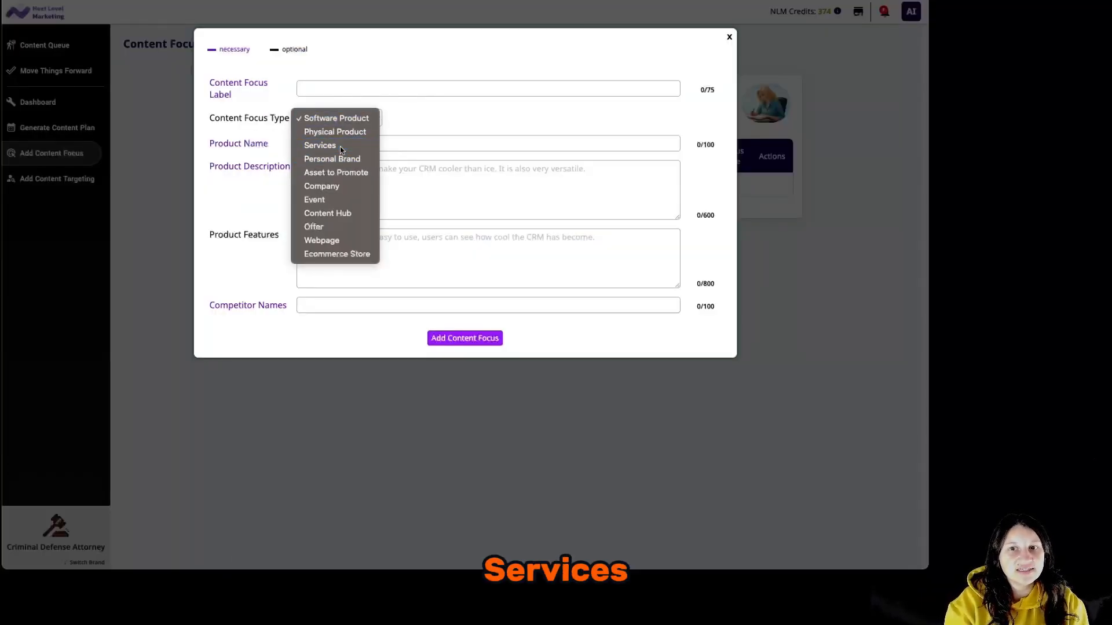
{"action": "left_click", "coordinate": [339, 146]}
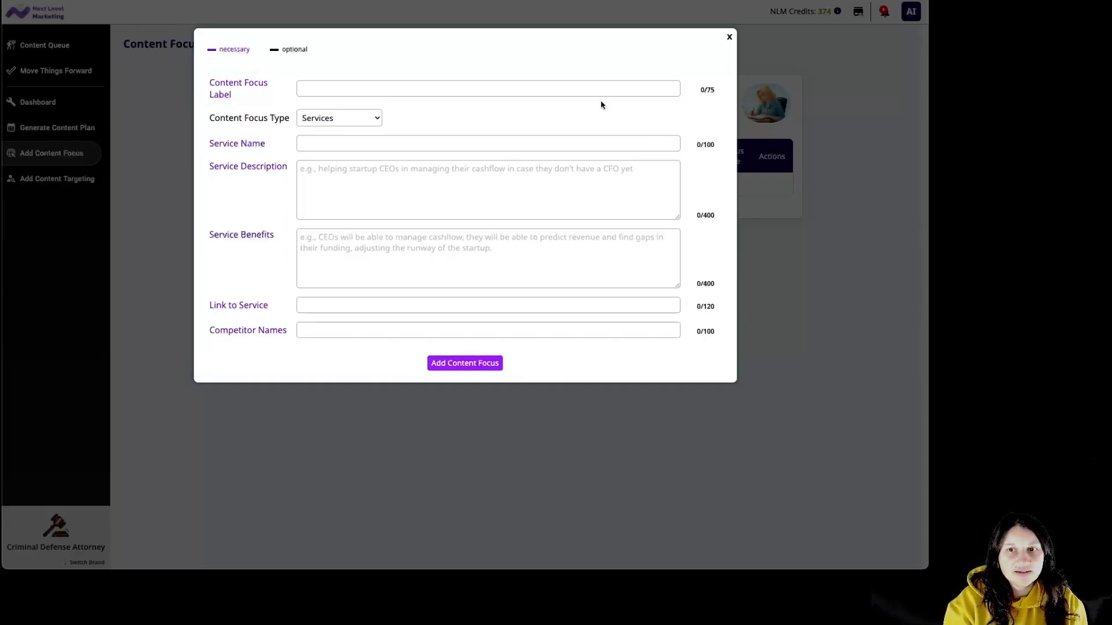
{"action": "left_click", "coordinate": [454, 85]}
{"action": "type", "text": "Criminal Defense Legal Services"}
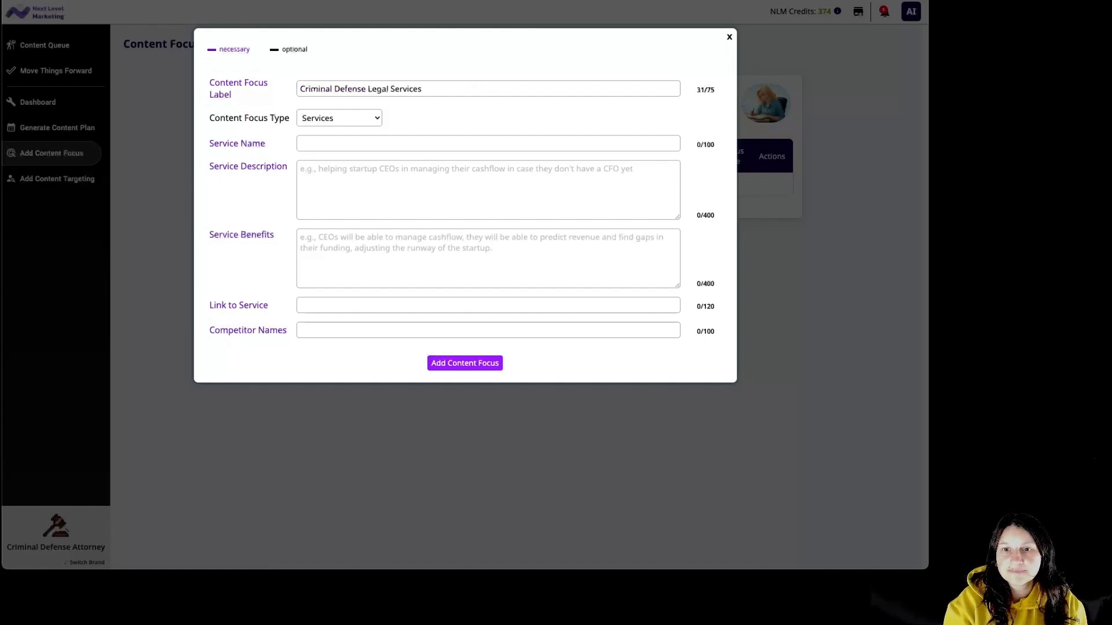
{"action": "left_click", "coordinate": [433, 144]}
{"action": "left_click", "coordinate": [435, 145]}
{"action": "type", "text": "DUI Defense"}
Paste the DUI defense service description and the paragraph of client benefits.
{"action": "left_click", "coordinate": [529, 173]}
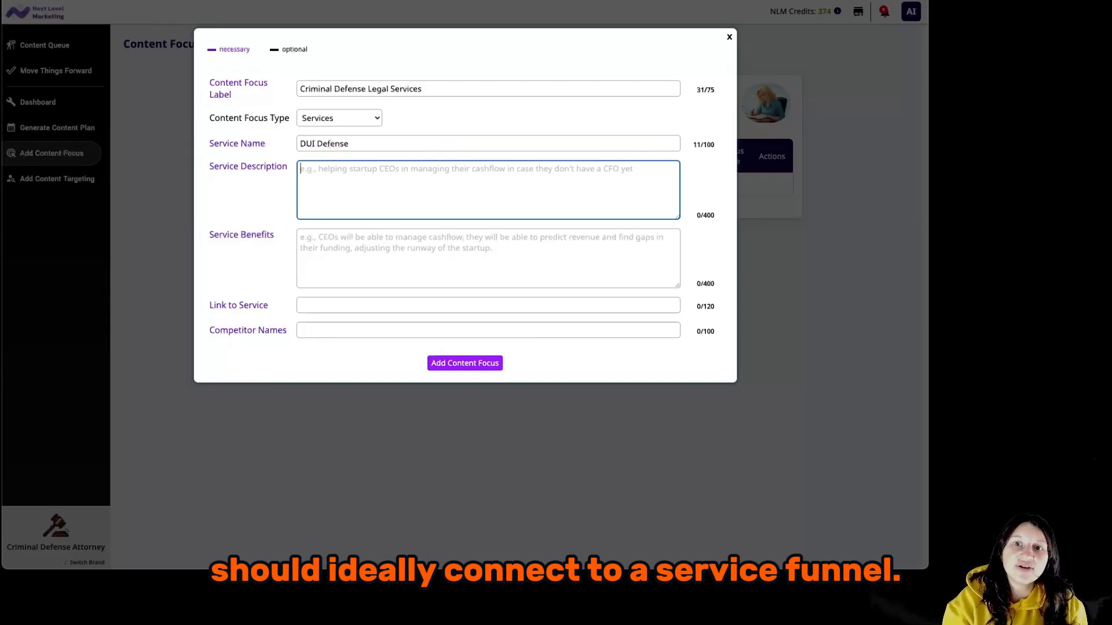
{"action": "left_click", "coordinate": [1091, 328]}
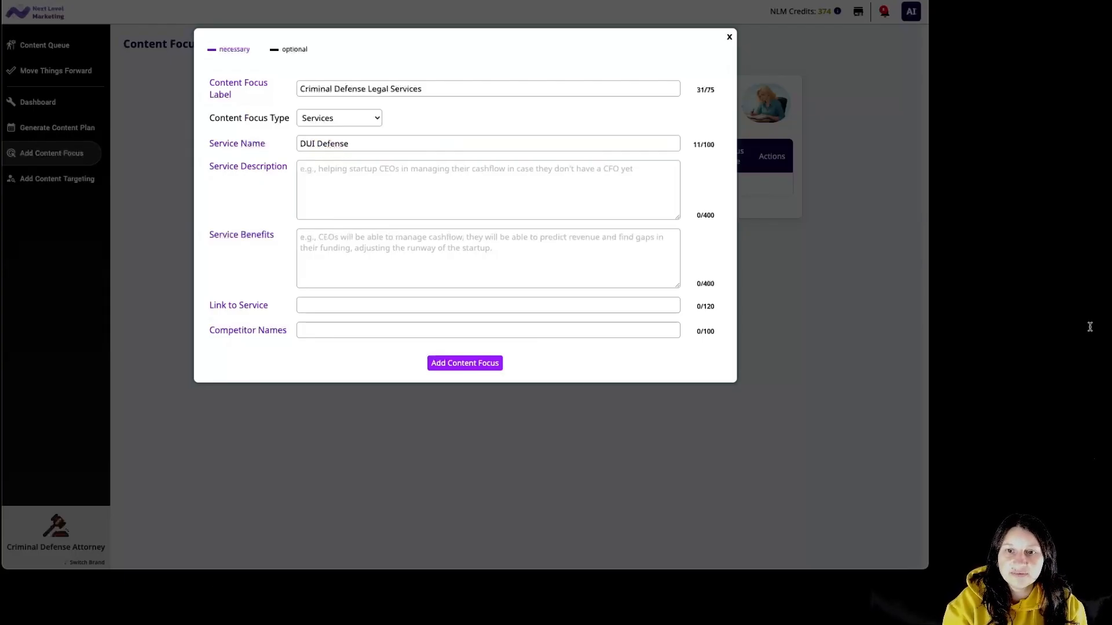
{"action": "left_click", "coordinate": [582, 191]}
{"action": "type", "text": "Helping individuals charged with DUI in London navigate the legal process, minimize penalties, and protect their driving record through expert courtroom representation."}
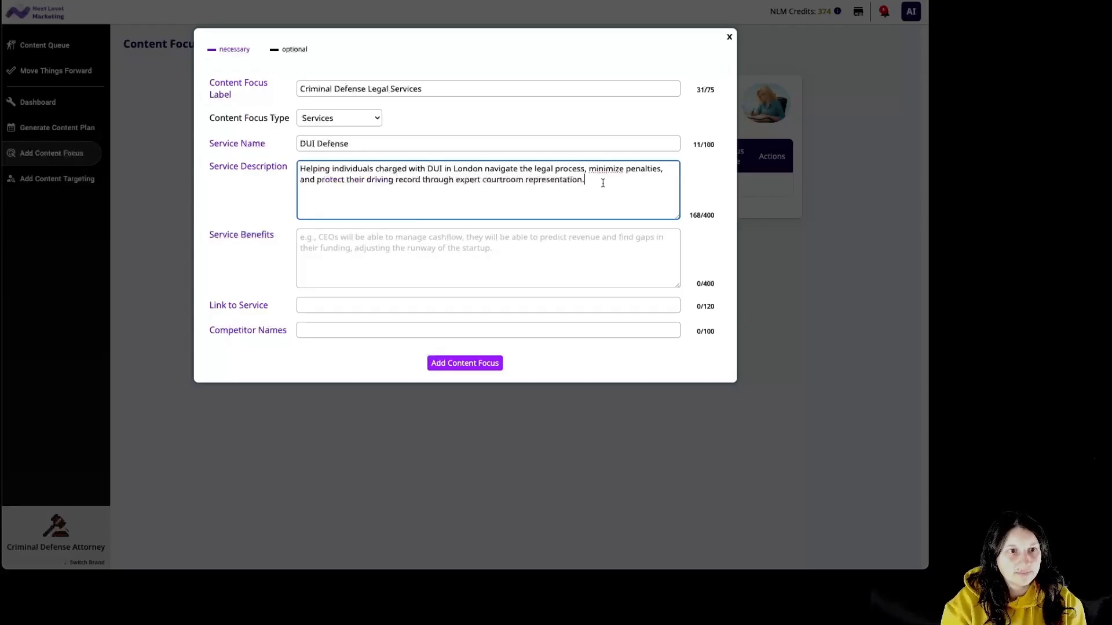
{"action": "key", "text": "alt+Tab"}
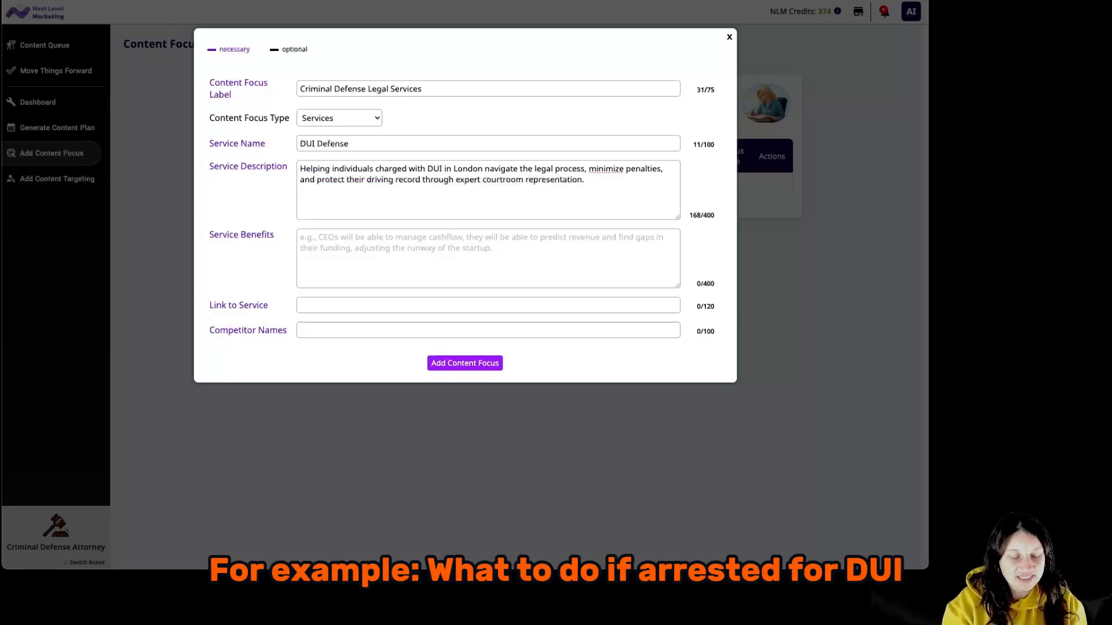
{"action": "left_click", "coordinate": [521, 244]}
{"action": "left_click", "coordinate": [533, 238]}
{"action": "type", "text": "Clients will receive clear guidance on legal rights, tailored defense strategies, and professional representation to reduce fines, avoid license suspension, and mitigate long-term consequences of DUI charges."}
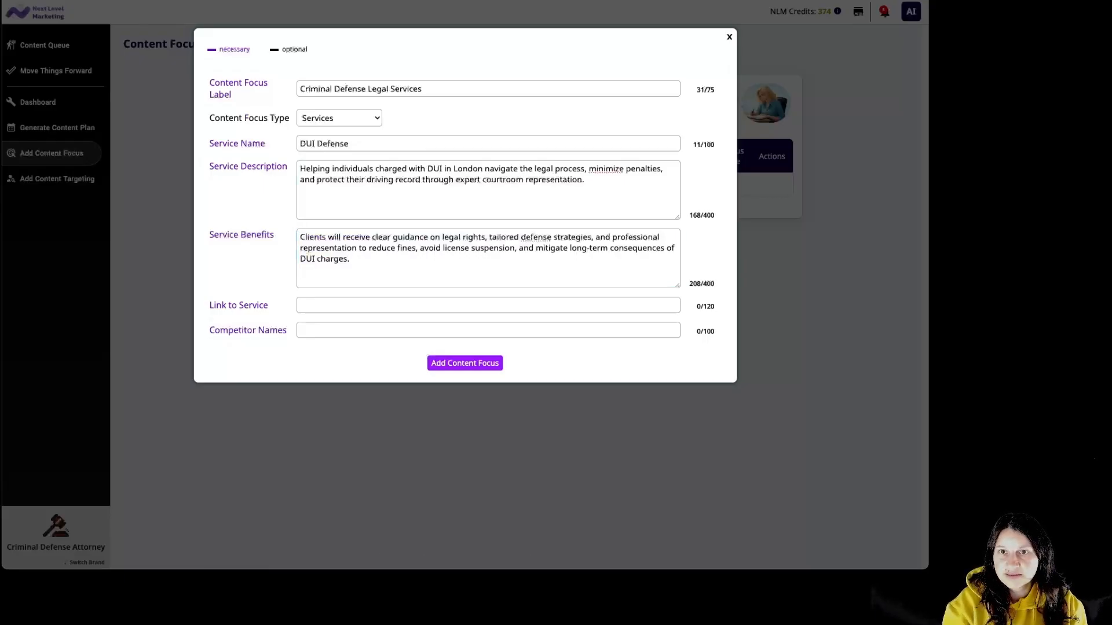
Add the three competitor firm names and the DUI defense service page URL, then save the focus.
{"action": "key", "text": "alt+Tab"}
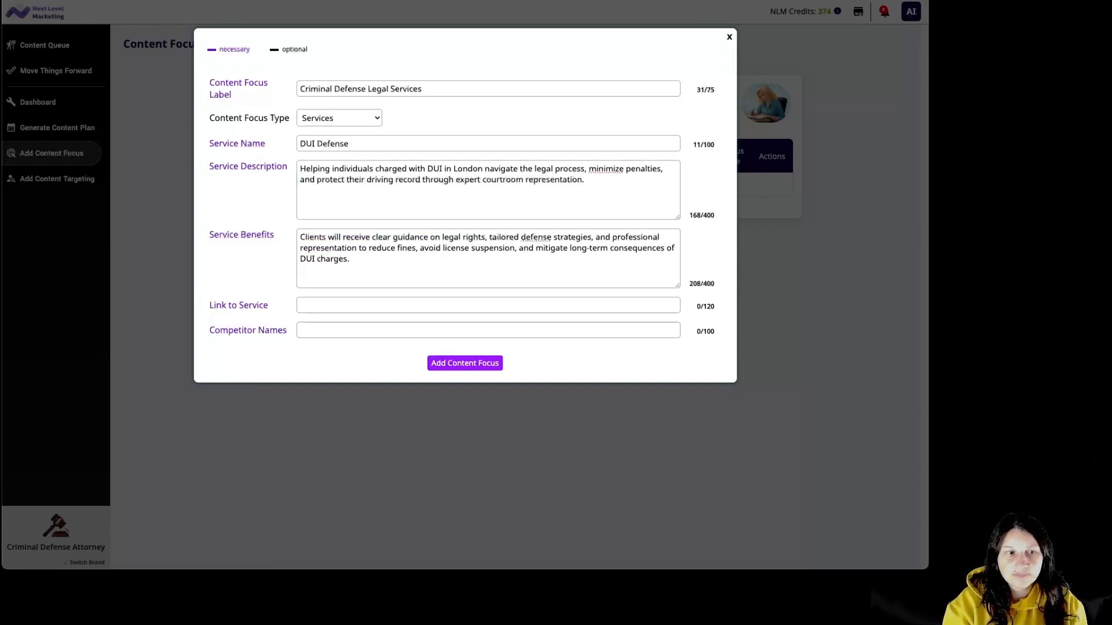
{"action": "key", "text": "alt+Tab"}
{"action": "left_click", "coordinate": [591, 327]}
{"action": "type", "text": "Hodge & Co Solicitors, London DUI Defense, Smith Criminal Law"}
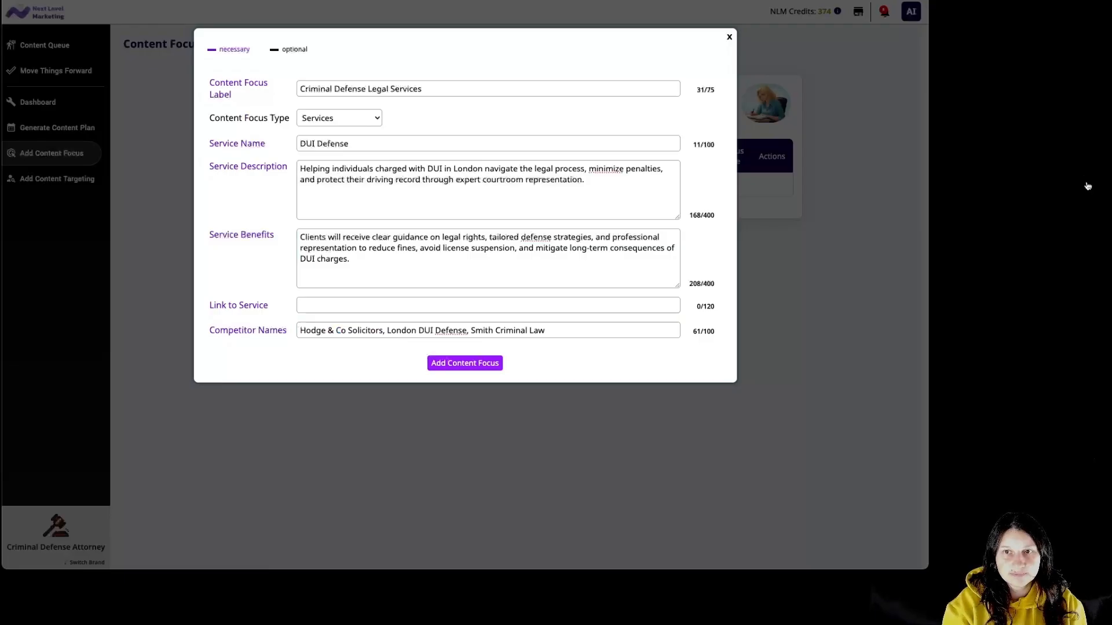
{"action": "left_click", "coordinate": [607, 306]}
{"action": "type", "text": "https://www.harringtondefense.co.uk/dui-defense"}
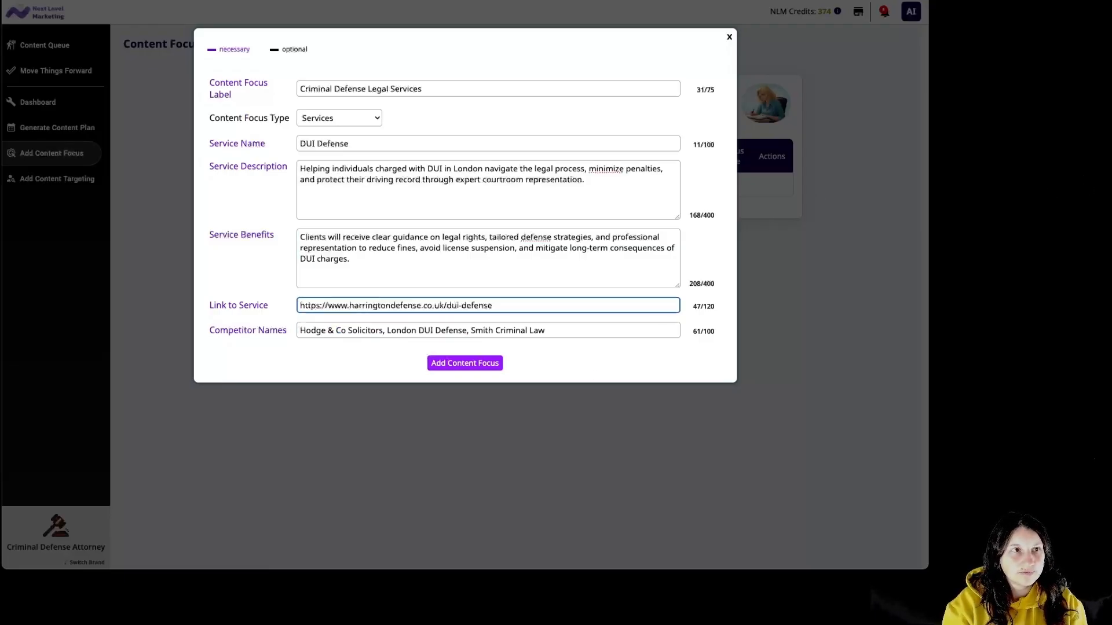
{"action": "left_click", "coordinate": [452, 368]}
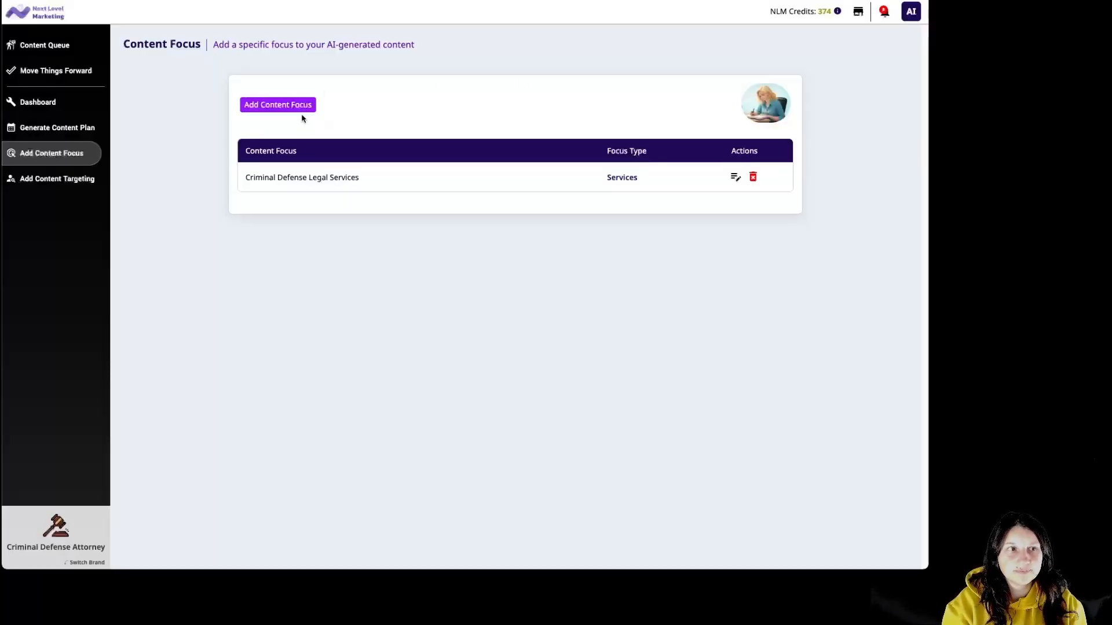
Start a Personal Brand content focus with the criminal defense authority label and the attorney's name as brand.
{"action": "left_click", "coordinate": [304, 110]}
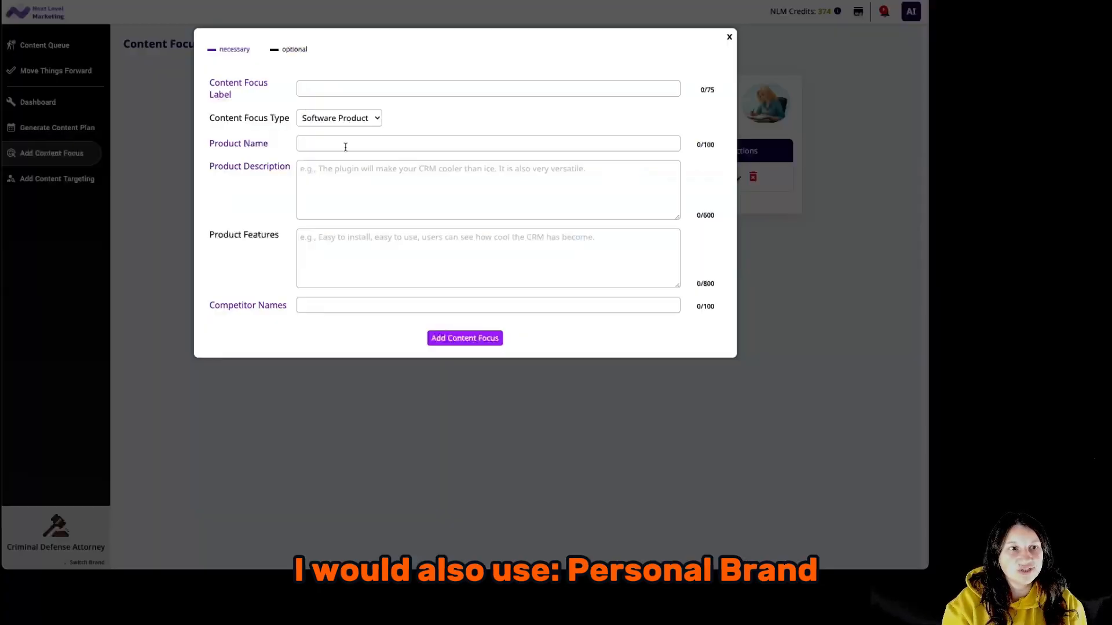
{"action": "left_click", "coordinate": [354, 117]}
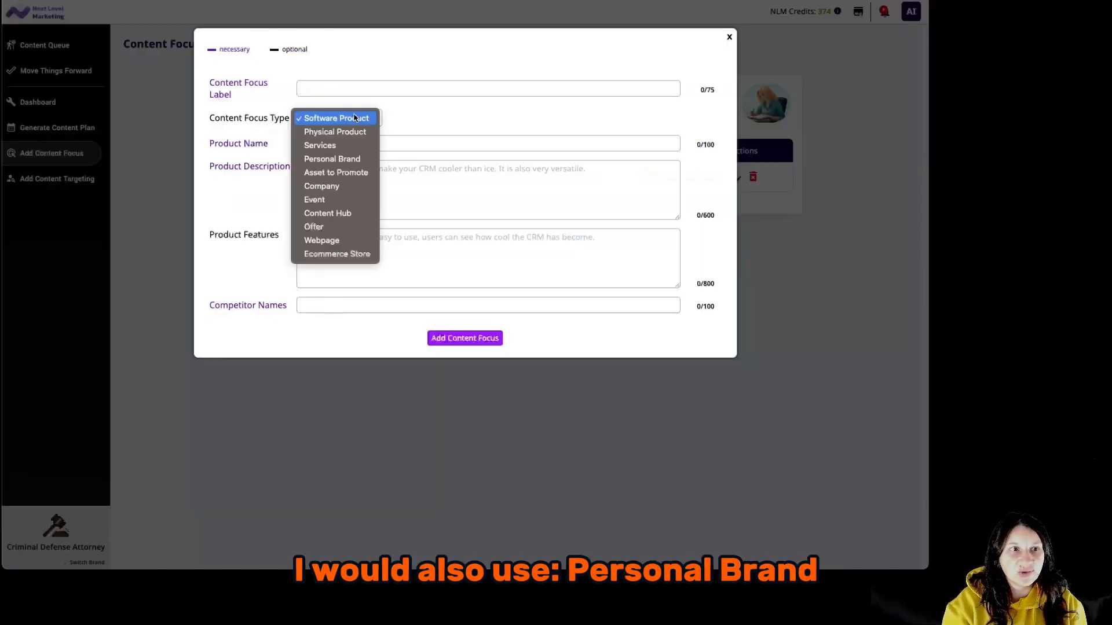
{"action": "left_click", "coordinate": [345, 160]}
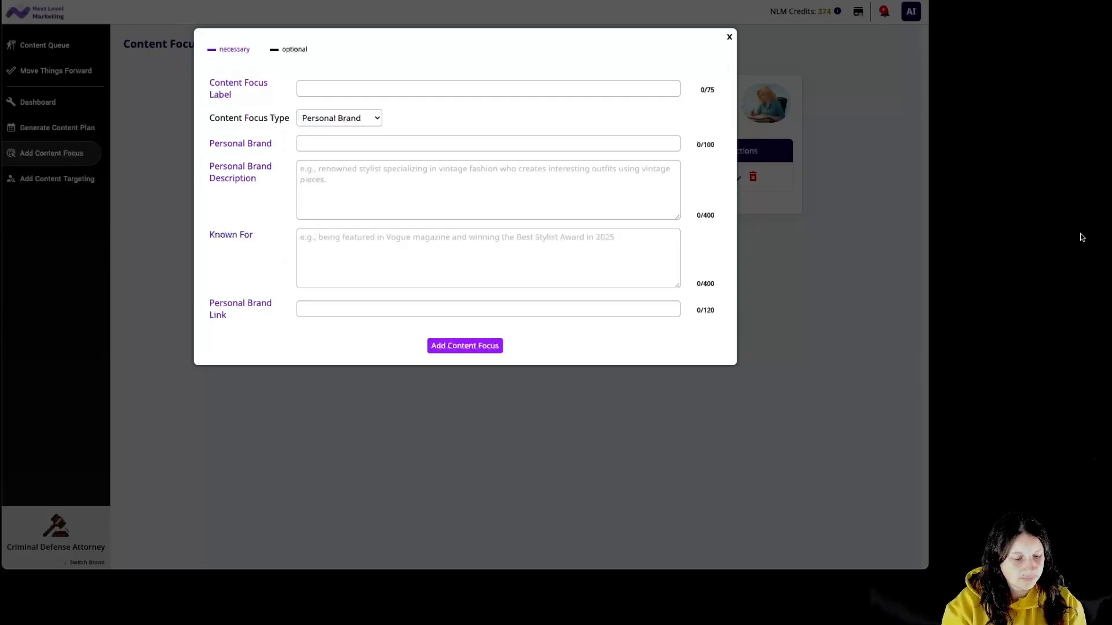
{"action": "left_click", "coordinate": [425, 92]}
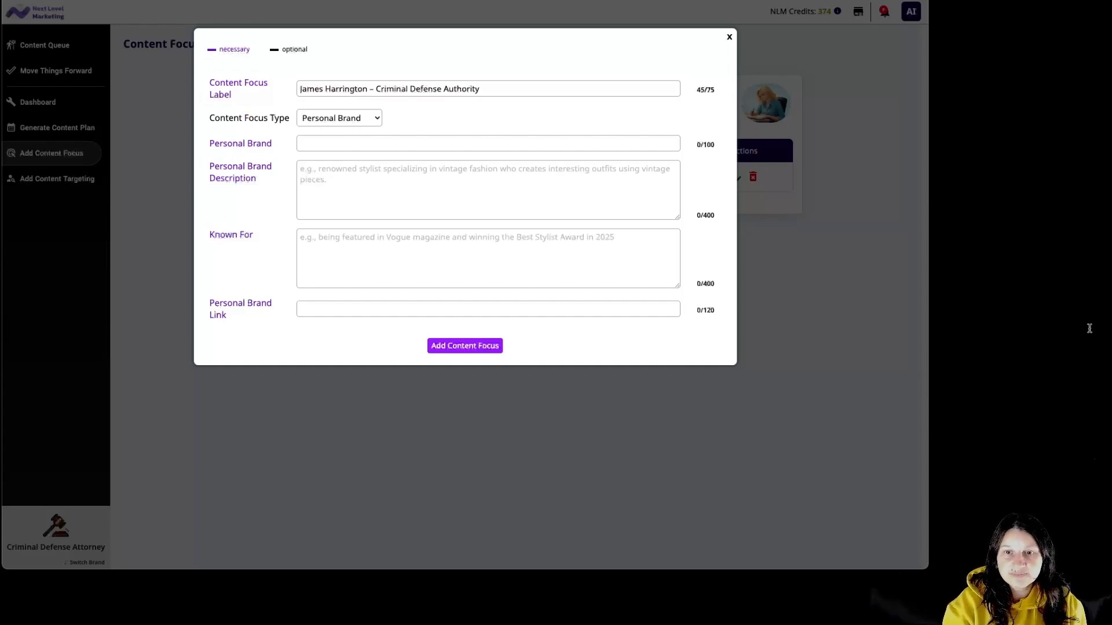
{"action": "left_click", "coordinate": [342, 144]}
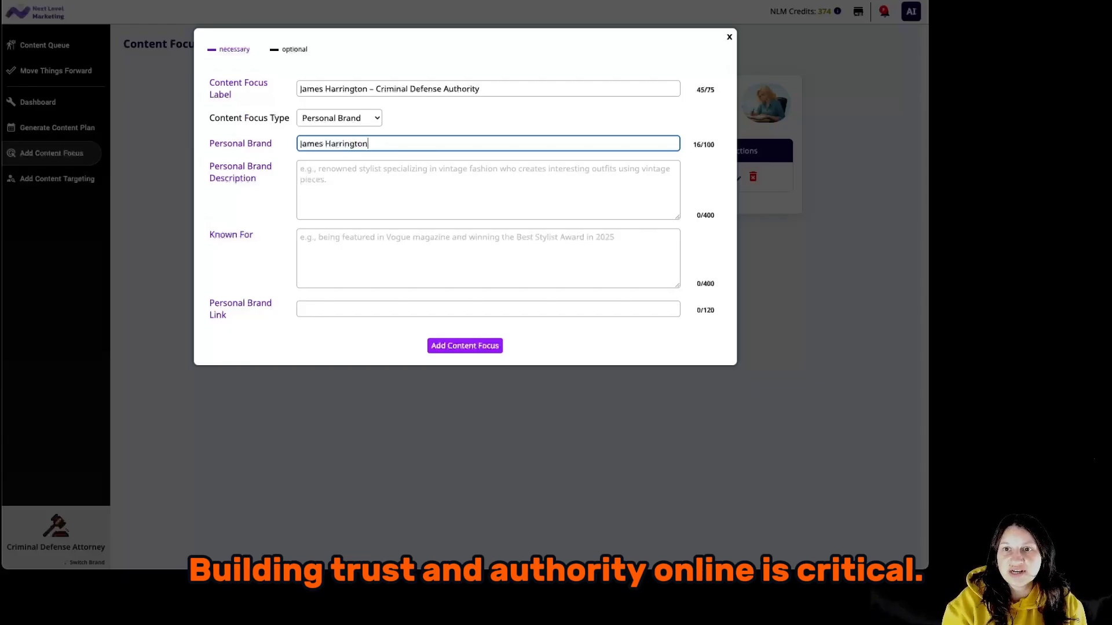
{"action": "key", "text": "alt+Tab"}
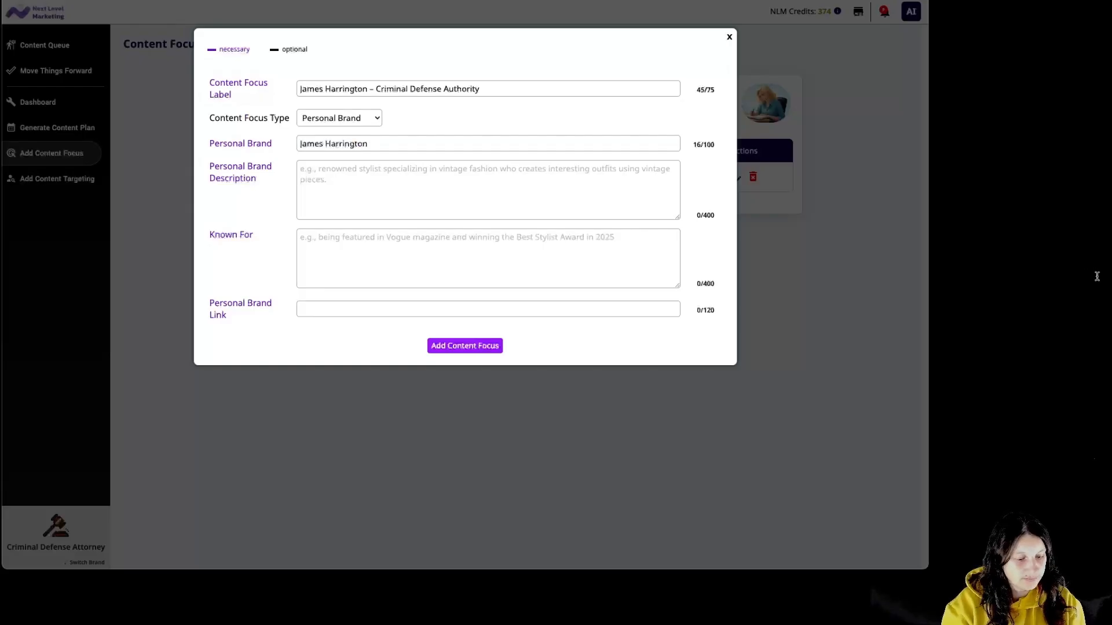
{"action": "key", "text": "alt+Tab"}
Add the solicitor's experience description, credentials, and LinkedIn profile link, then save the focus.
{"action": "left_click", "coordinate": [450, 179]}
{"action": "type", "text": "Experienced criminal defense solicitor in London with over 15 years of courtroom practice, known for providing meticulous, evidence-based representation for DUI, assault, fraud, and serious criminal cases while maintaining the highest professional standards."}
{"action": "key", "text": "alt+Tab"}
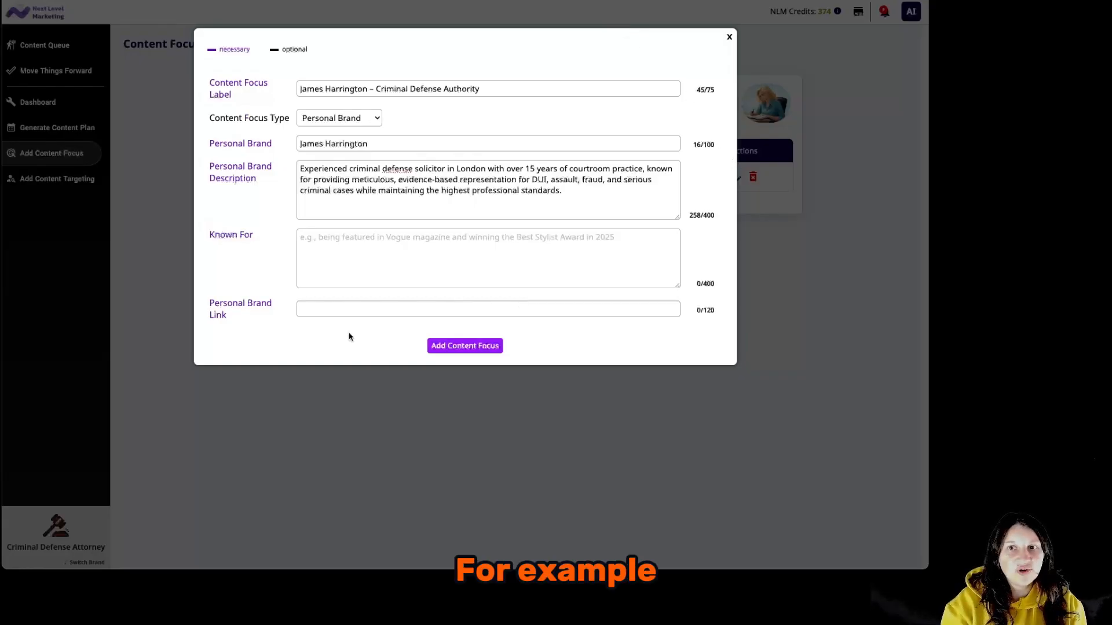
{"action": "left_click", "coordinate": [373, 248]}
{"action": "type", "text": "Being a Solicitor of the Senior Courts of England and Wales, 15+ years defending complex criminal cases in London, and a dedicated member of The Law Society of England and Wales recognized for courtroom expertise and client-focused defense strategies."}
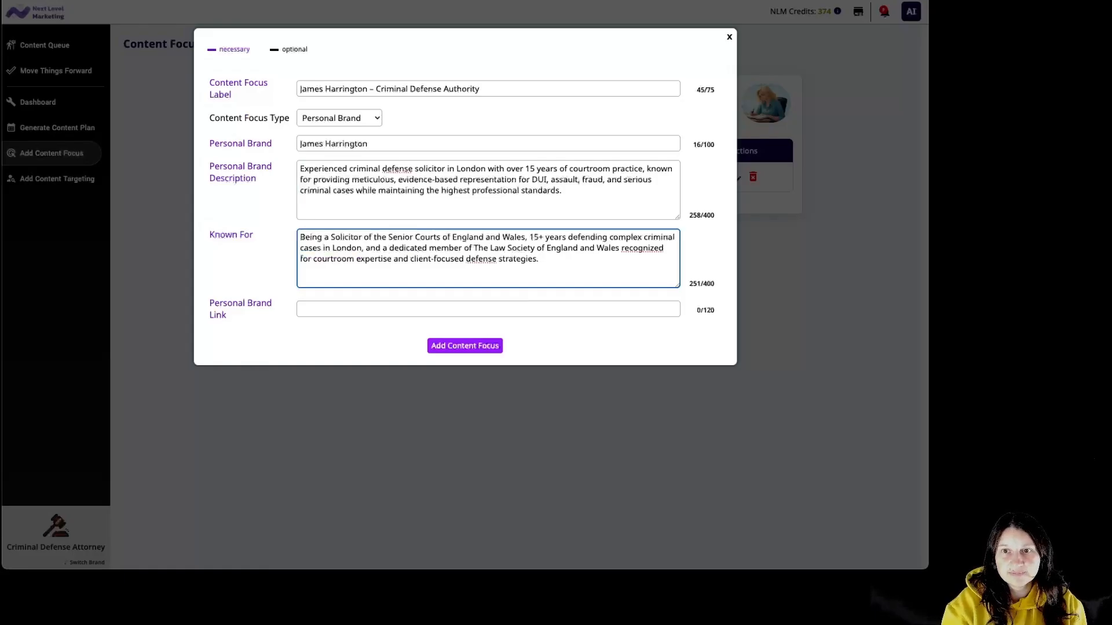
{"action": "key", "text": "alt+Tab"}
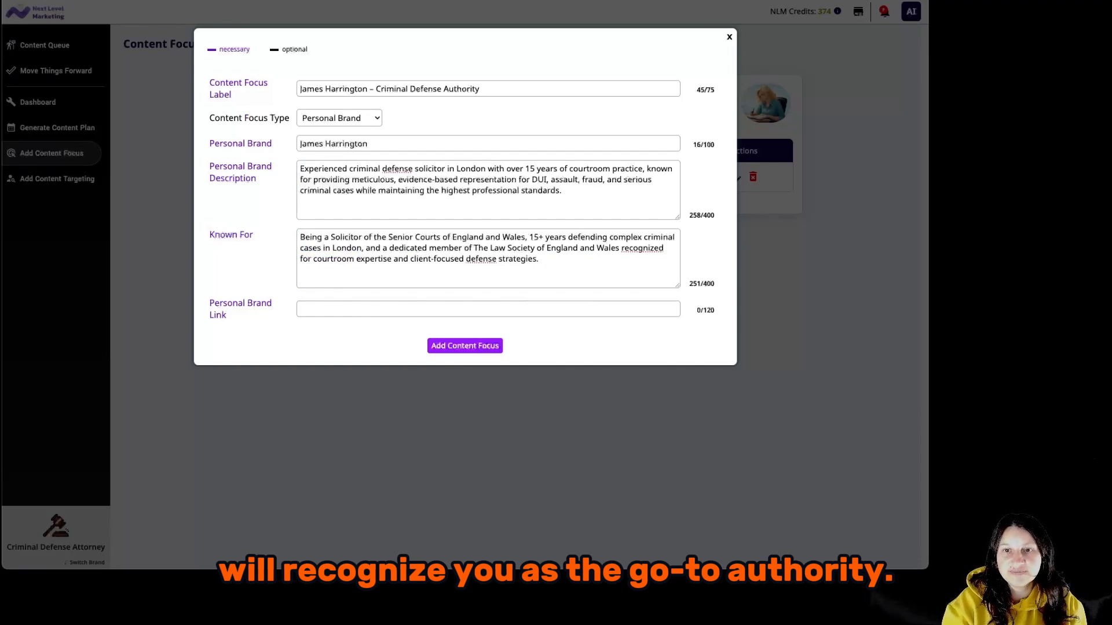
{"action": "left_click", "coordinate": [346, 313]}
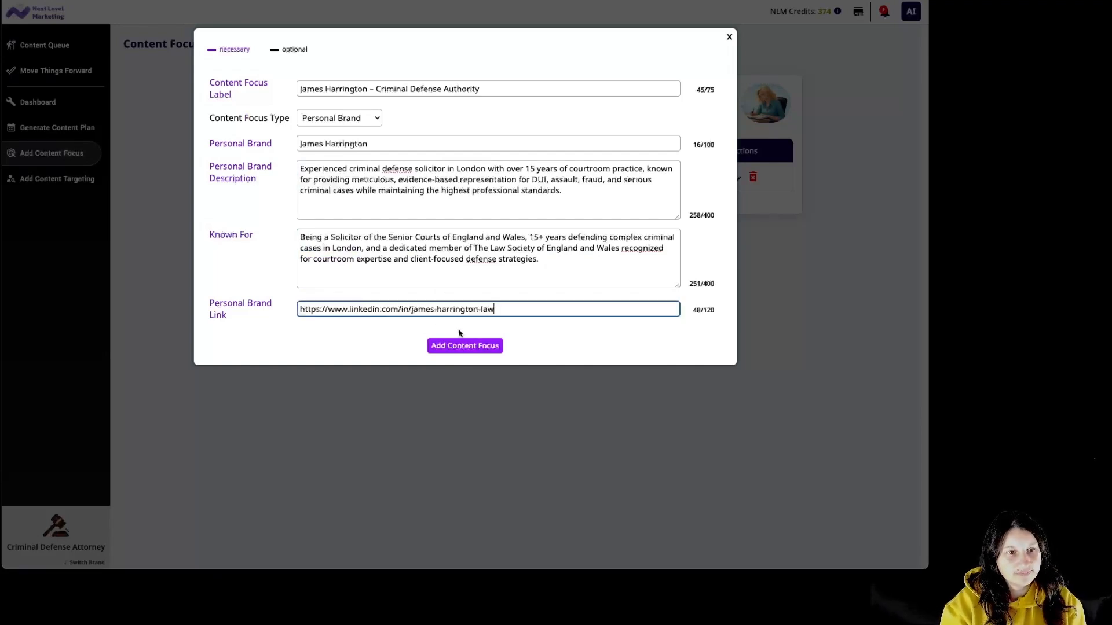
{"action": "left_click", "coordinate": [491, 348]}
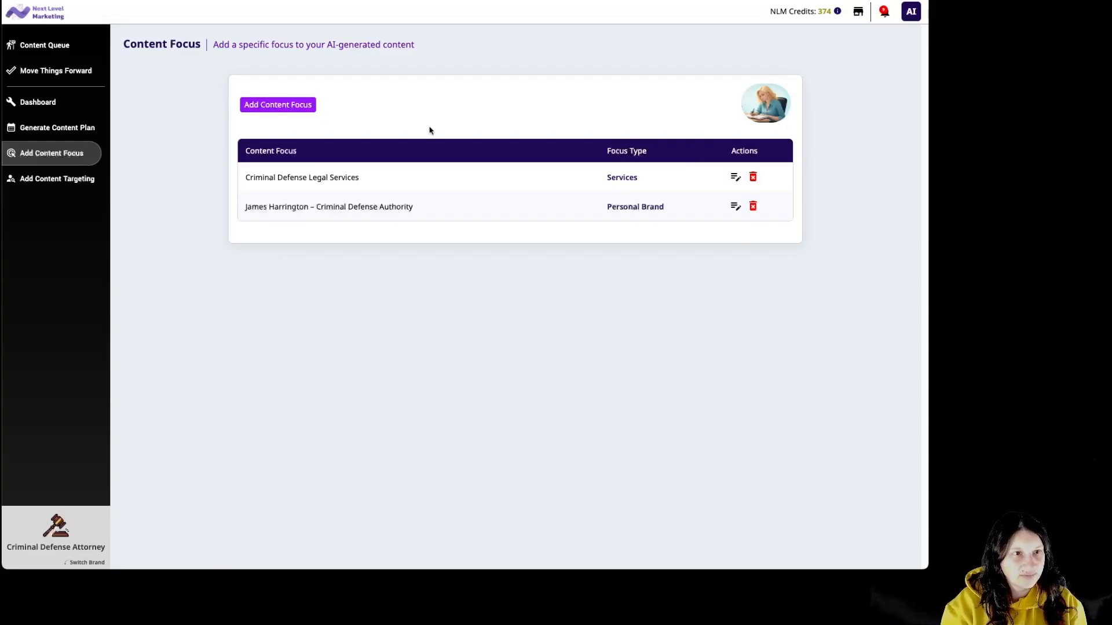
Start an Asset to Promote focus with the criminal charge guide title and type 'Downloadable Guide / Lead Magnet'.
{"action": "left_click", "coordinate": [296, 106]}
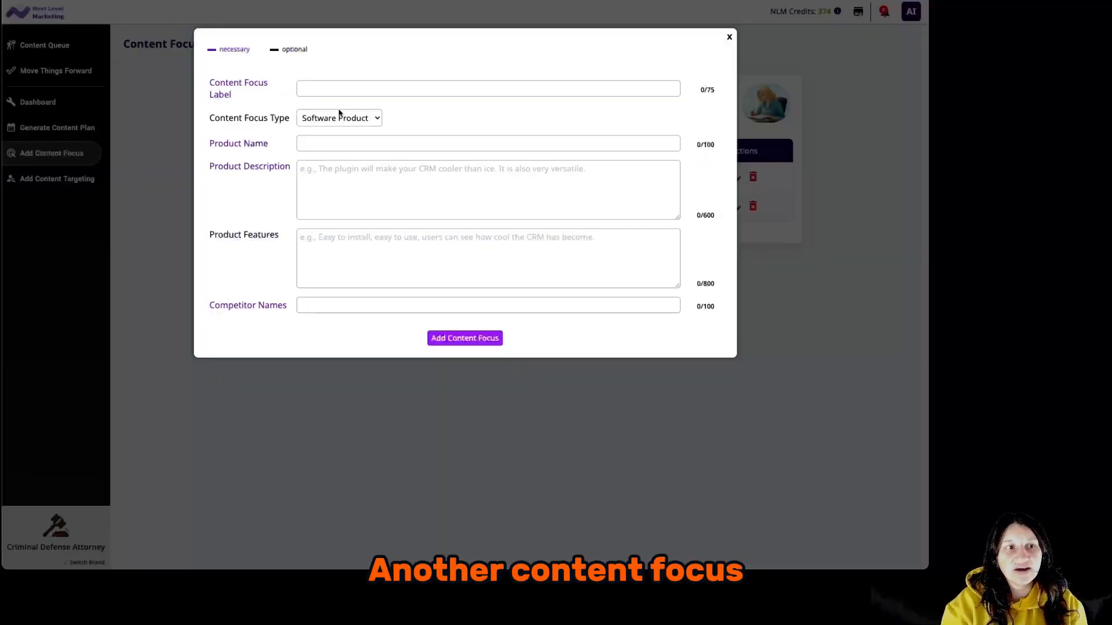
{"action": "left_click", "coordinate": [345, 123]}
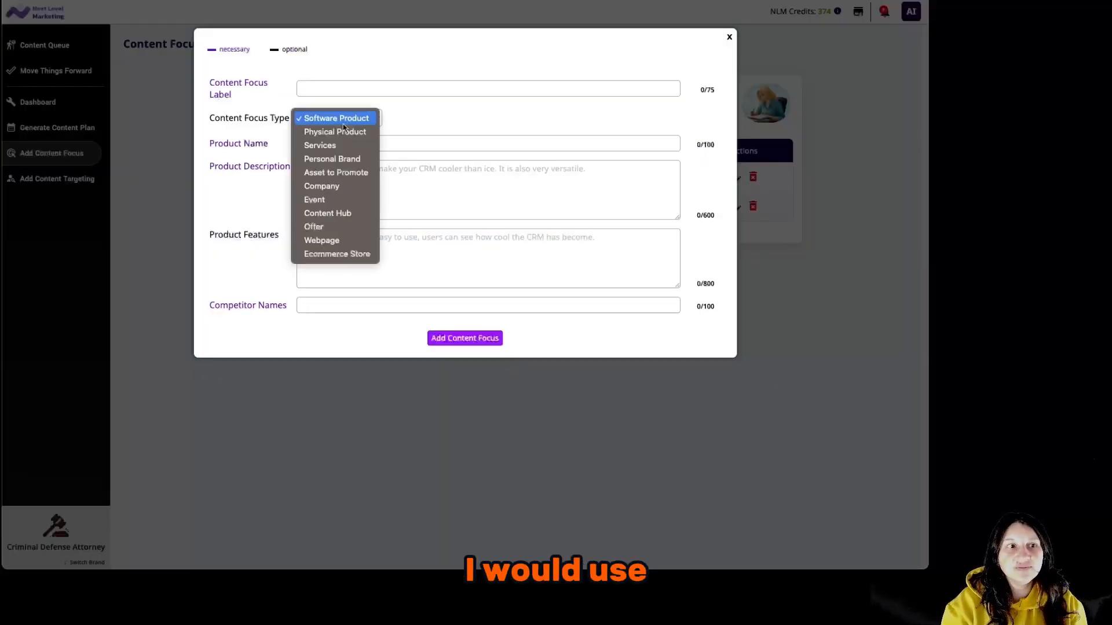
{"action": "left_click", "coordinate": [351, 172]}
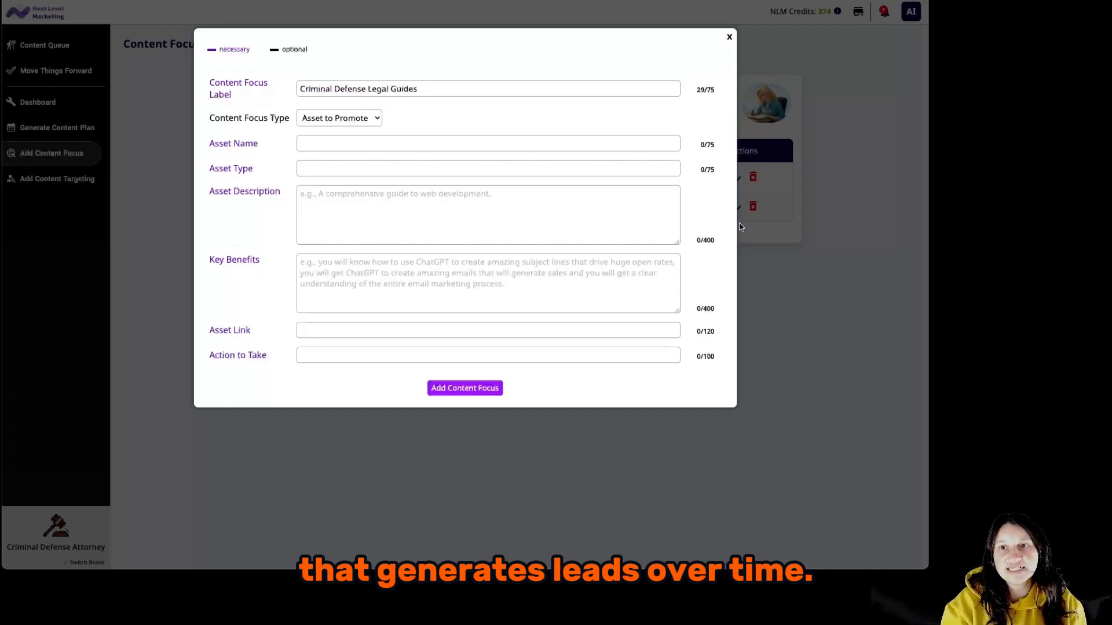
{"action": "left_click", "coordinate": [409, 144]}
{"action": "type", "text": "The Ultimate Guide: Steps to Take After a Criminal Charge"}
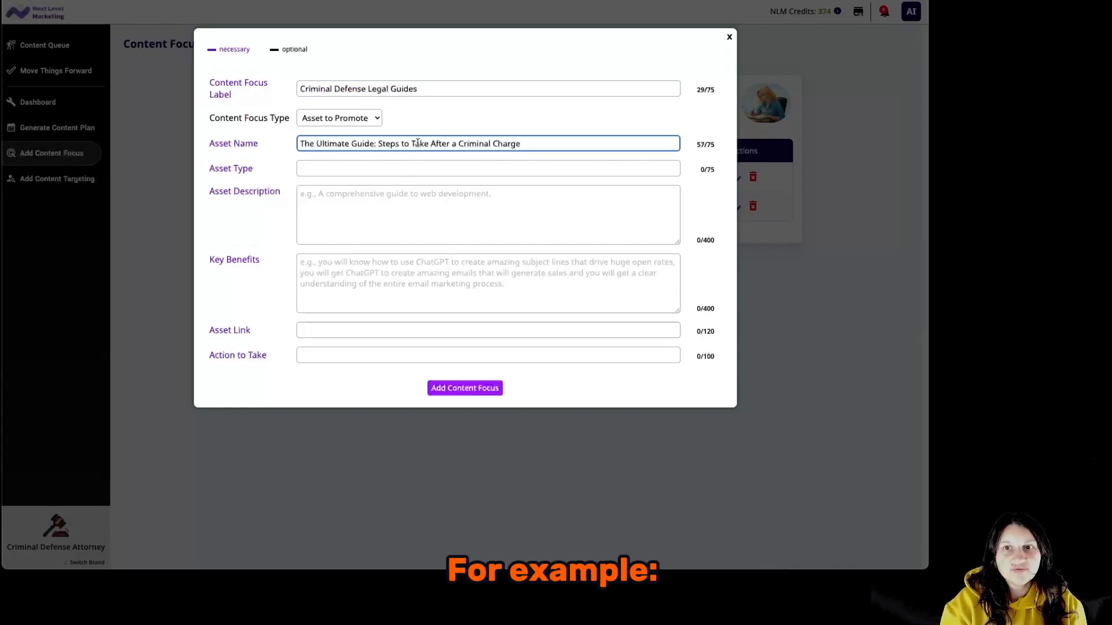
{"action": "left_click", "coordinate": [1077, 318]}
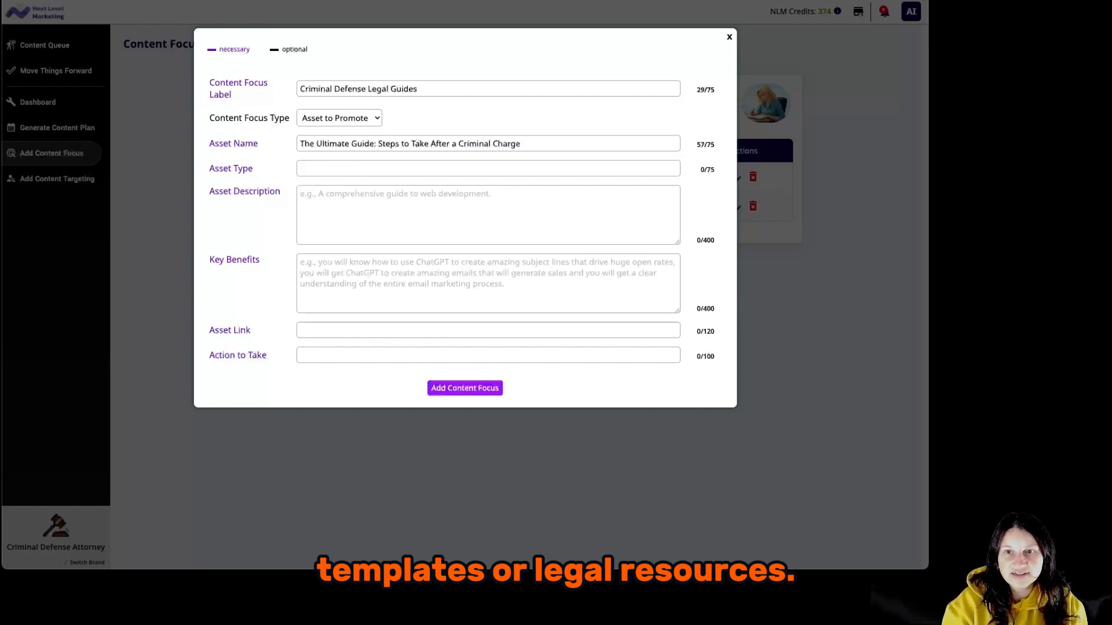
{"action": "left_click", "coordinate": [510, 168]}
{"action": "type", "text": "Downloadable Guide / Lead Magnet"}
{"action": "key", "text": "Tab"}
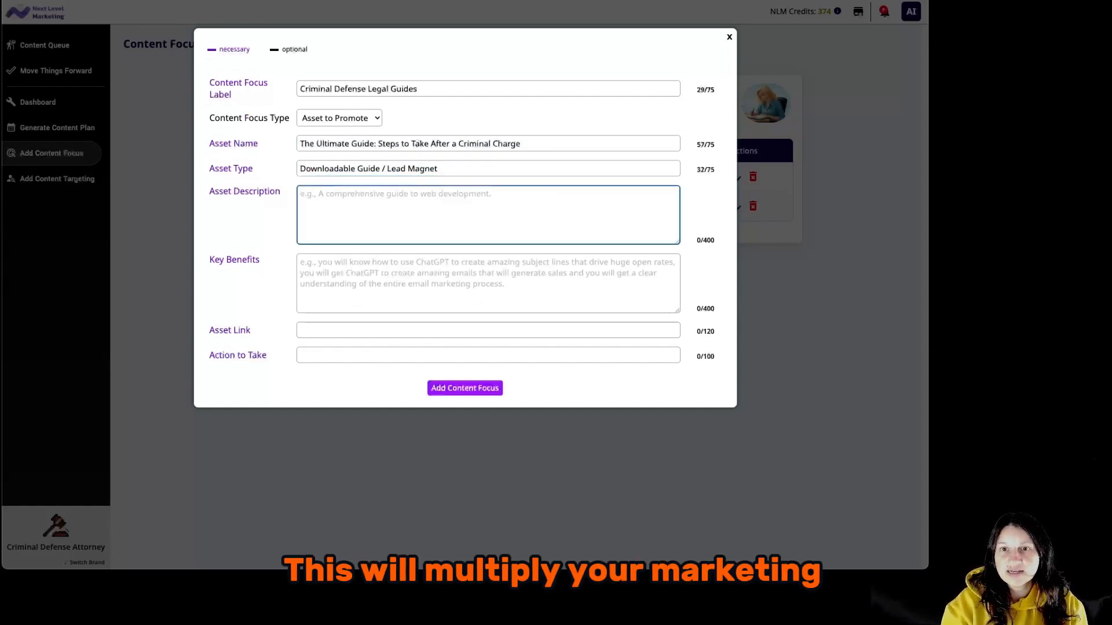
Paste the asset description and its key benefits text.
{"action": "key", "text": "alt+Tab"}
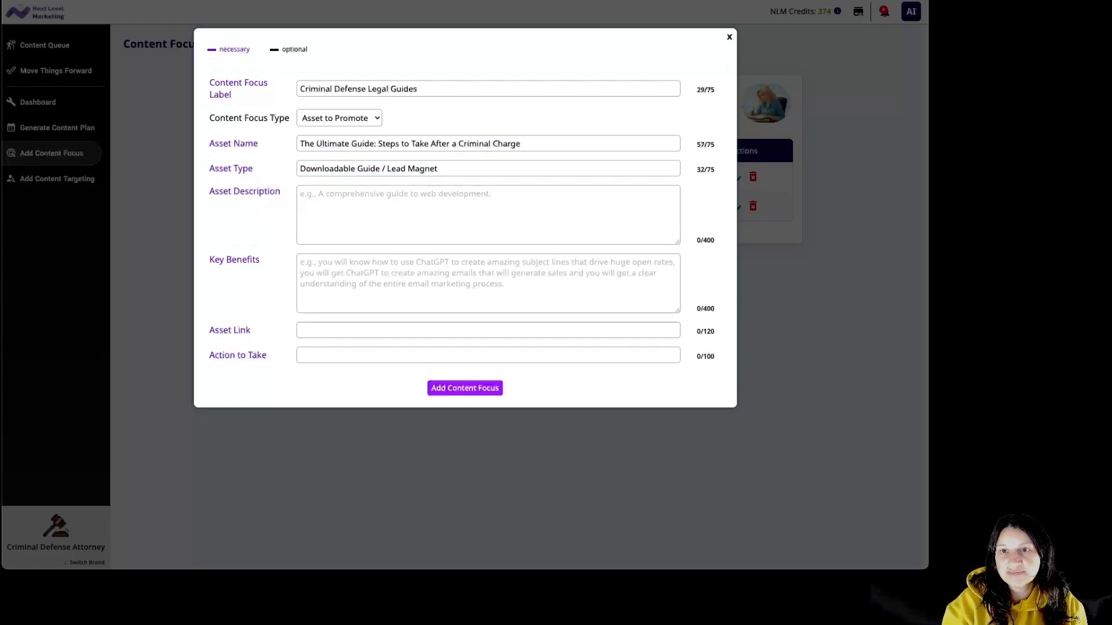
{"action": "left_click", "coordinate": [487, 217]}
{"action": "type", "text": "A comprehensive guide for individuals facing criminal charges in London, covering immediate steps to protect legal rights, navigating police procedures, understanding potential outcomes, and preparing for court appearances."}
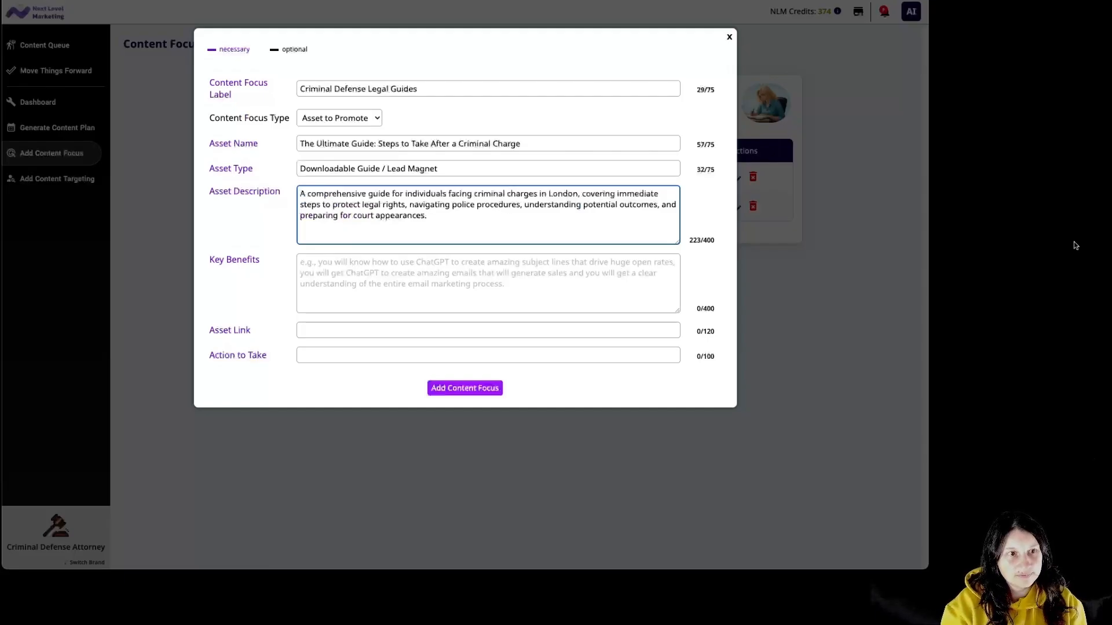
{"action": "left_click", "coordinate": [1087, 246]}
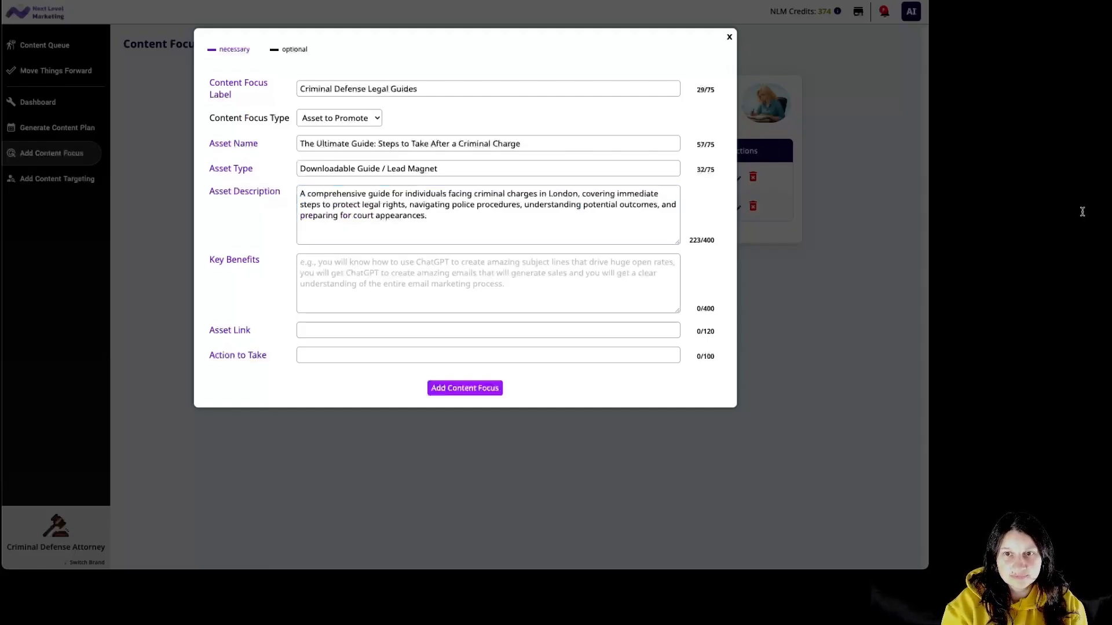
{"action": "left_click", "coordinate": [508, 267]}
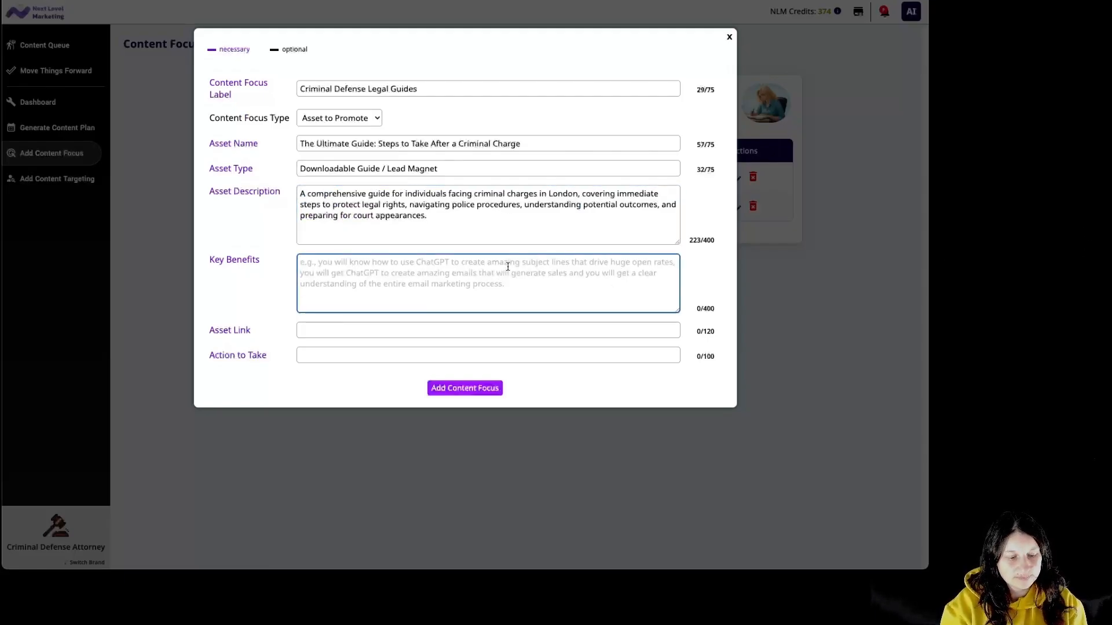
{"action": "type", "text": "Clients will know exactly what to do after being charged, understand their legal rights, reduce risks of mistakes that could harm their case, and gain confidence knowing they have expert guidance from an experienced criminal defense solicitor."}
{"action": "left_click", "coordinate": [1080, 285]}
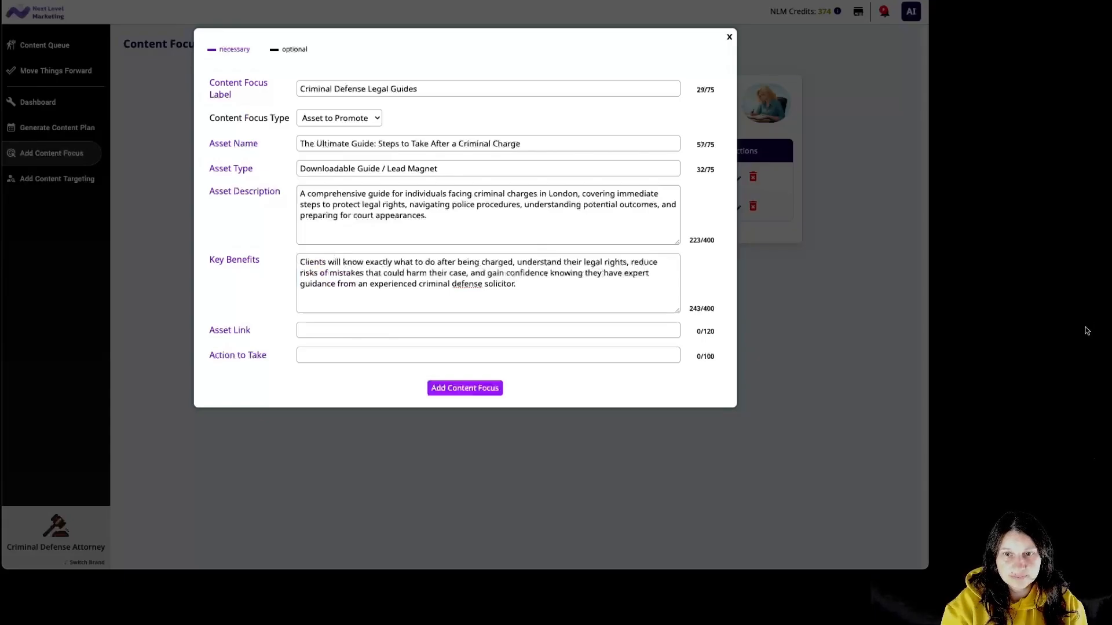
Add the guide's web address and call-to-action sentence, then save the legal guides focus.
{"action": "left_click", "coordinate": [439, 329]}
{"action": "type", "text": "https://www.harringtondefense.co.uk/ultimate-criminal-charge-guide"}
{"action": "key", "text": "alt+Tab"}
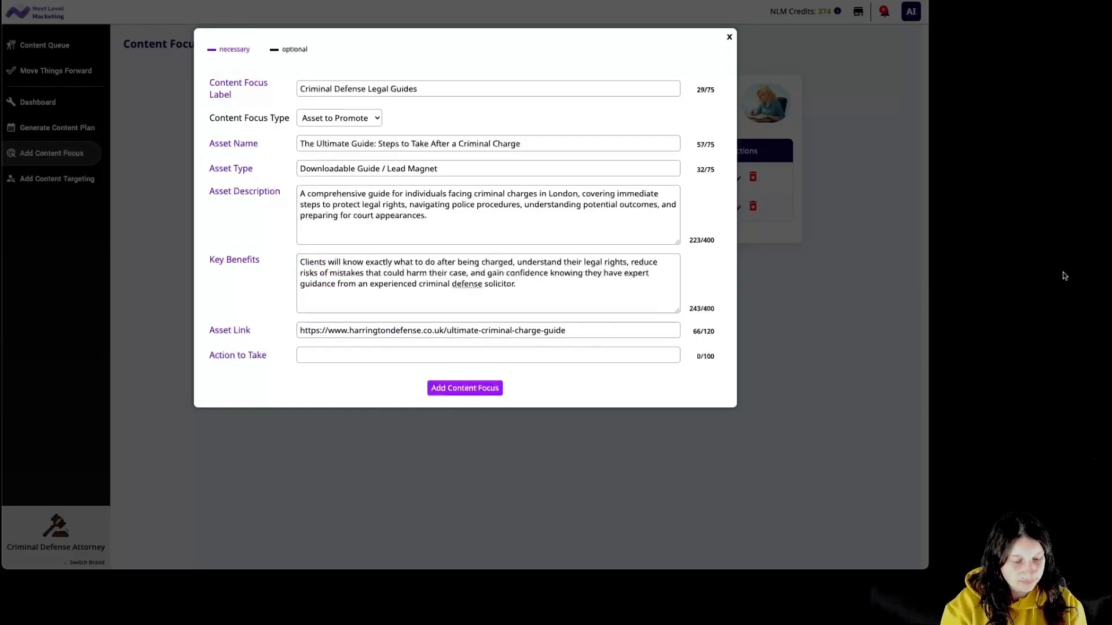
{"action": "left_click", "coordinate": [625, 355]}
{"action": "left_click", "coordinate": [665, 379]}
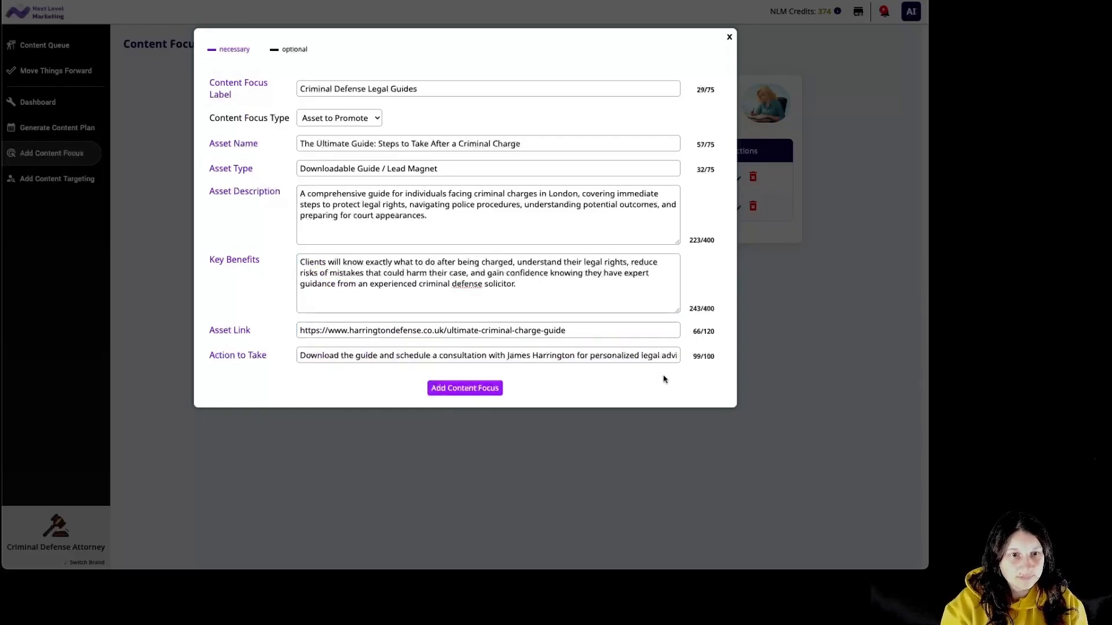
{"action": "left_click", "coordinate": [487, 388]}
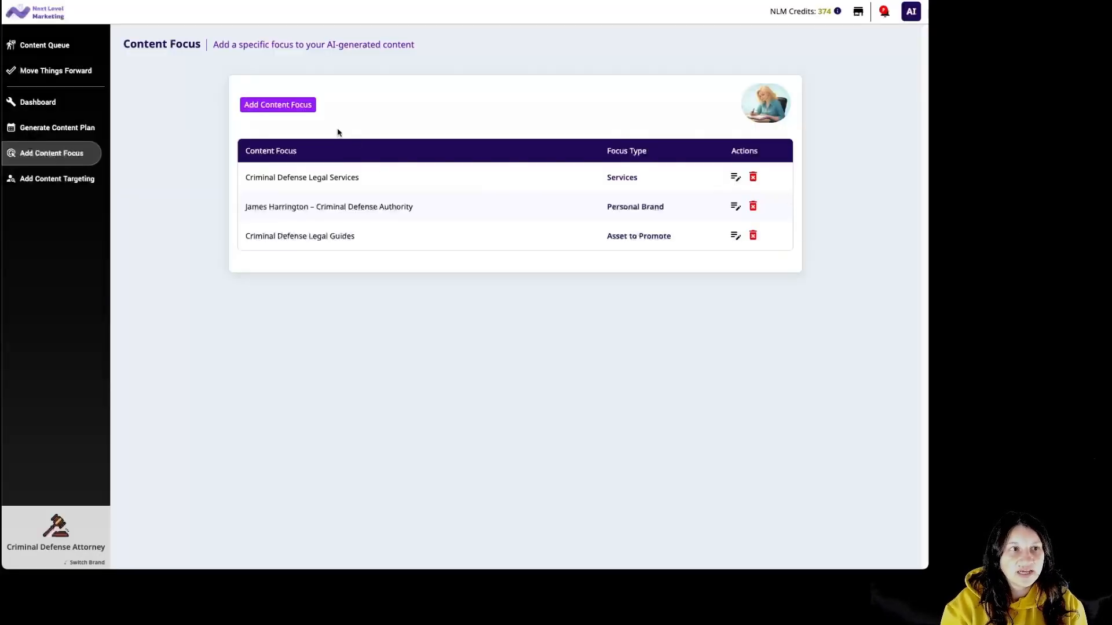
Start a Content Hub focus labelled 'London Criminal Defense Hub' and enter the hub's name.
{"action": "left_click", "coordinate": [299, 106]}
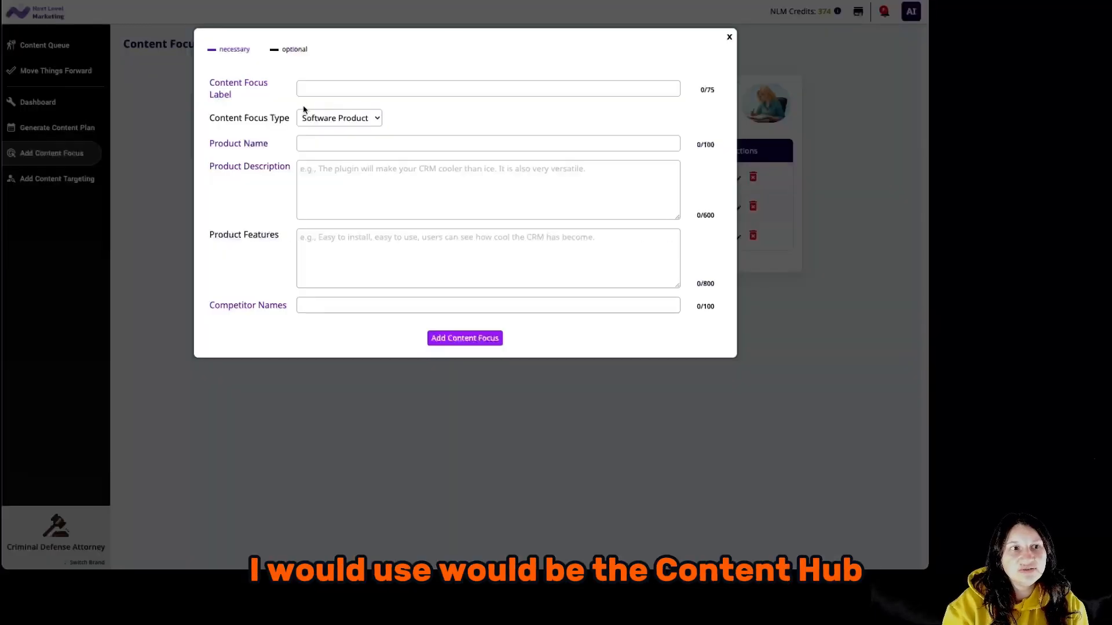
{"action": "left_click", "coordinate": [352, 118]}
{"action": "left_click", "coordinate": [346, 213]}
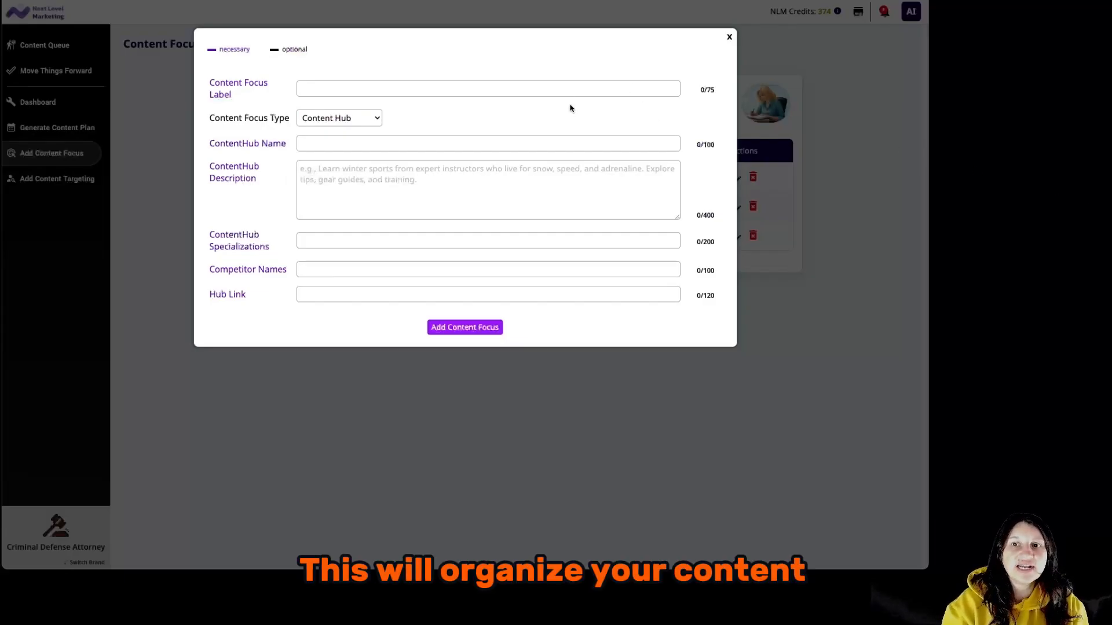
{"action": "left_click", "coordinate": [546, 86]}
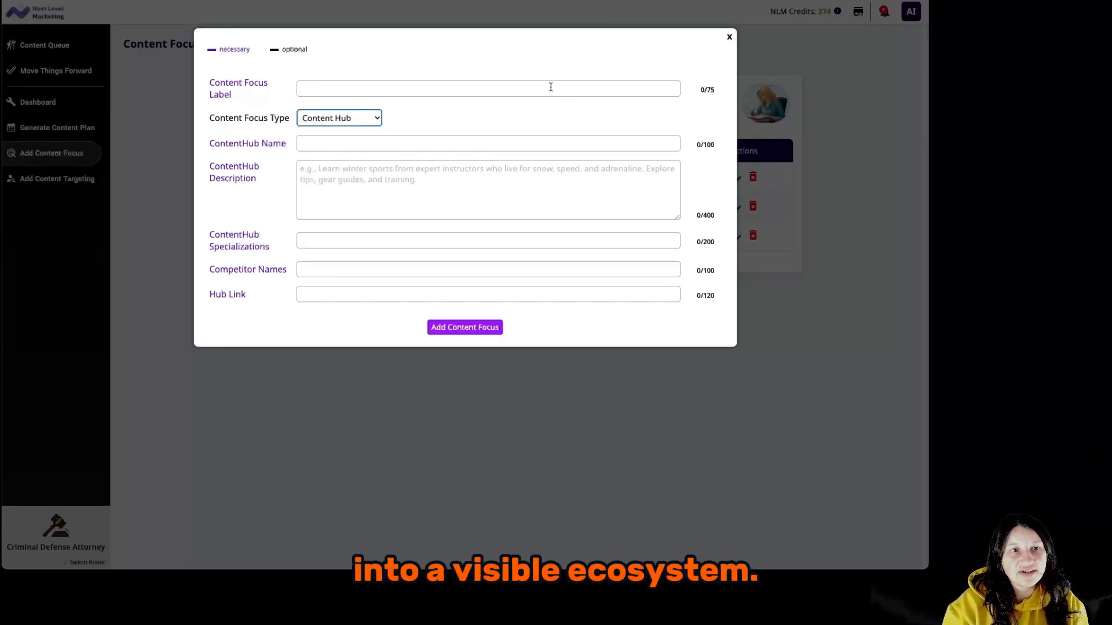
{"action": "left_click", "coordinate": [554, 87]}
{"action": "type", "text": "London Criminal Defense Hub"}
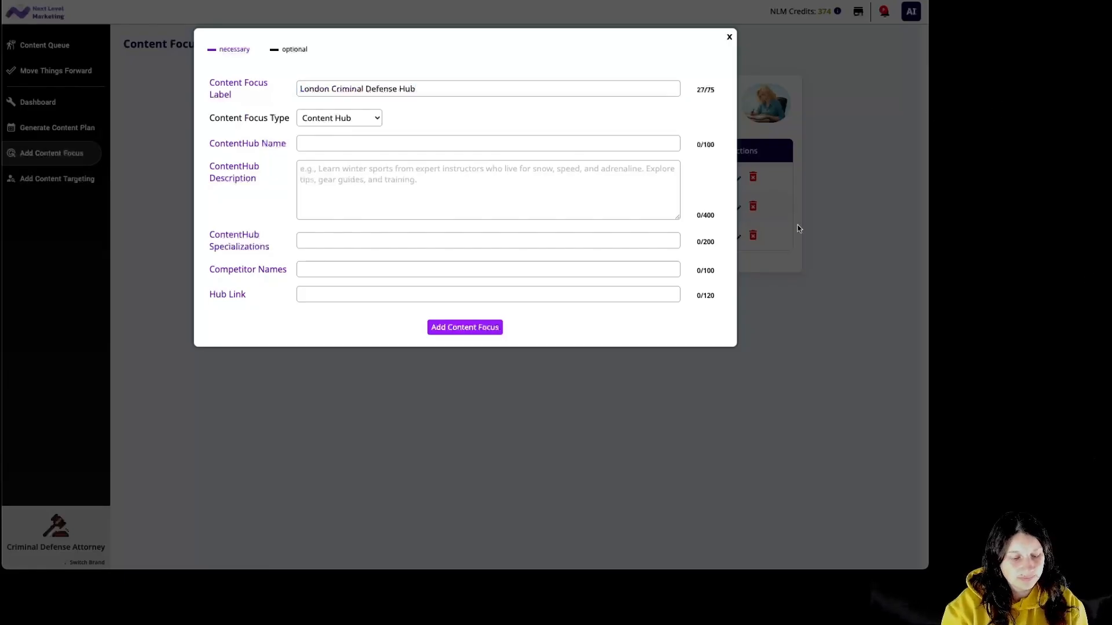
{"action": "left_click", "coordinate": [430, 144]}
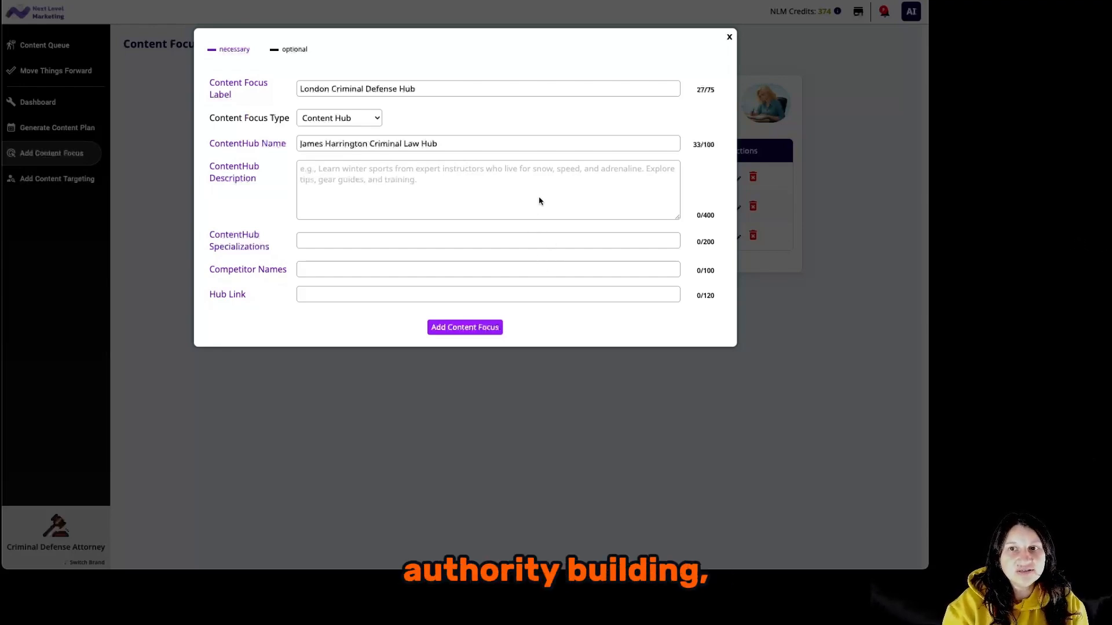
Paste the hub description, specializations list, competing law firms and hub web address.
{"action": "left_click", "coordinate": [556, 181]}
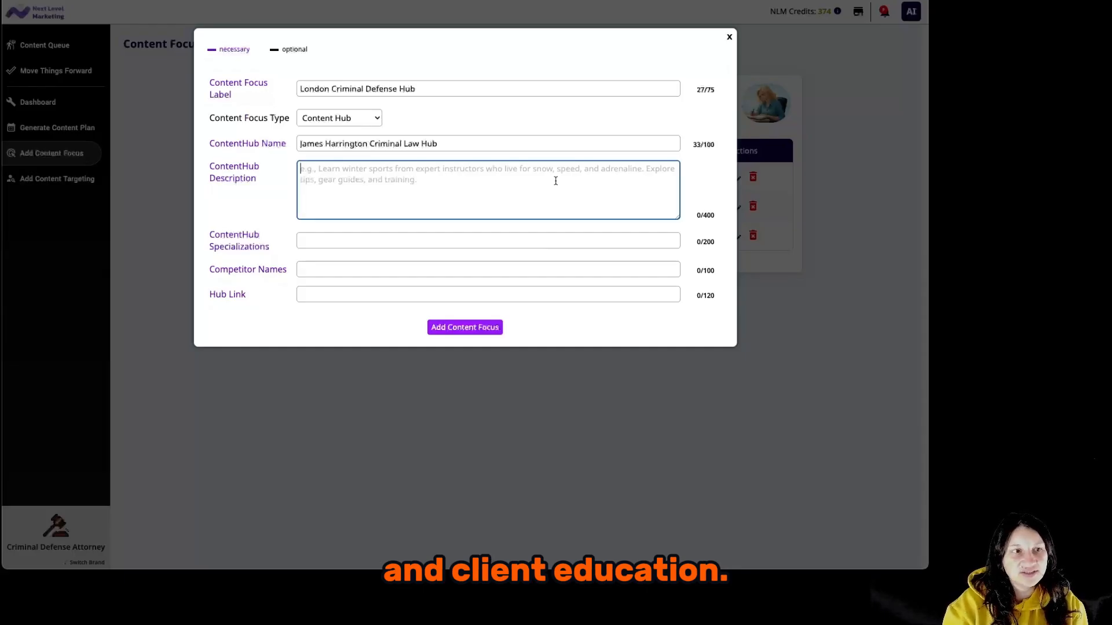
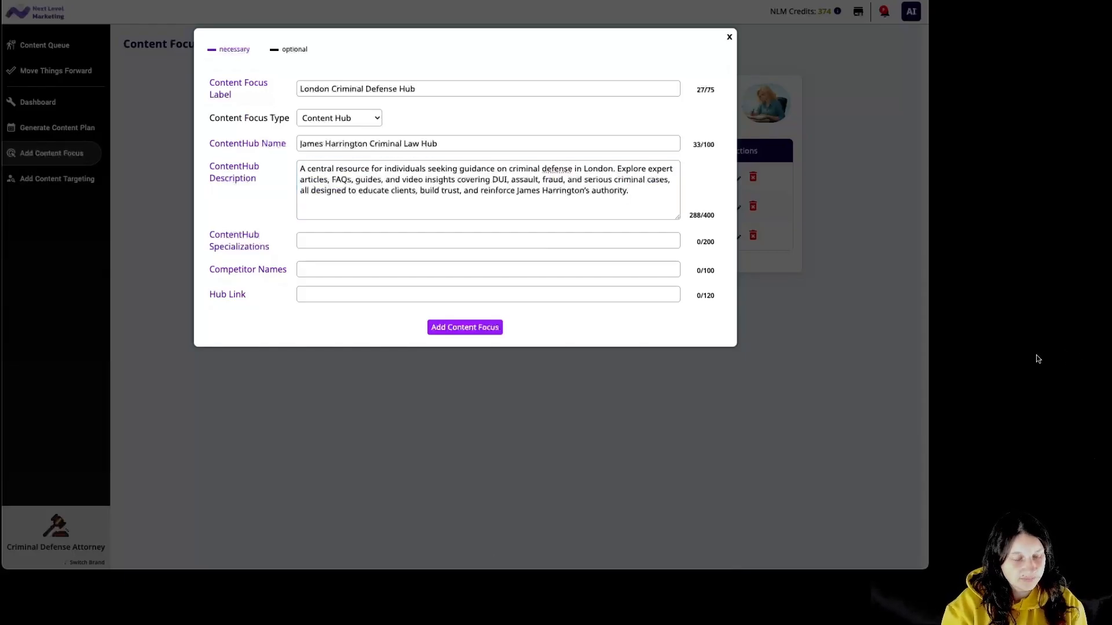
{"action": "left_click", "coordinate": [559, 243]}
{"action": "type", "text": "Criminal defense, DUI, assault, fraud, serious criminal cases, client education, legal guidance"}
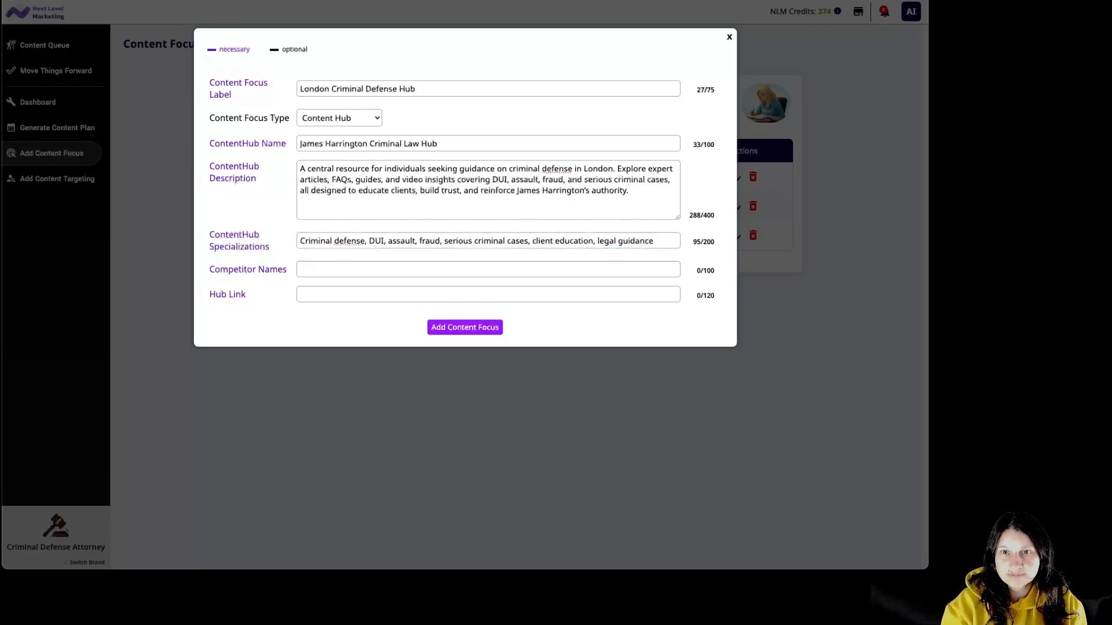
{"action": "left_click", "coordinate": [316, 274]}
{"action": "type", "text": "Hodge & Co Solicitors, Smith Criminal Law, Baker & Partners"}
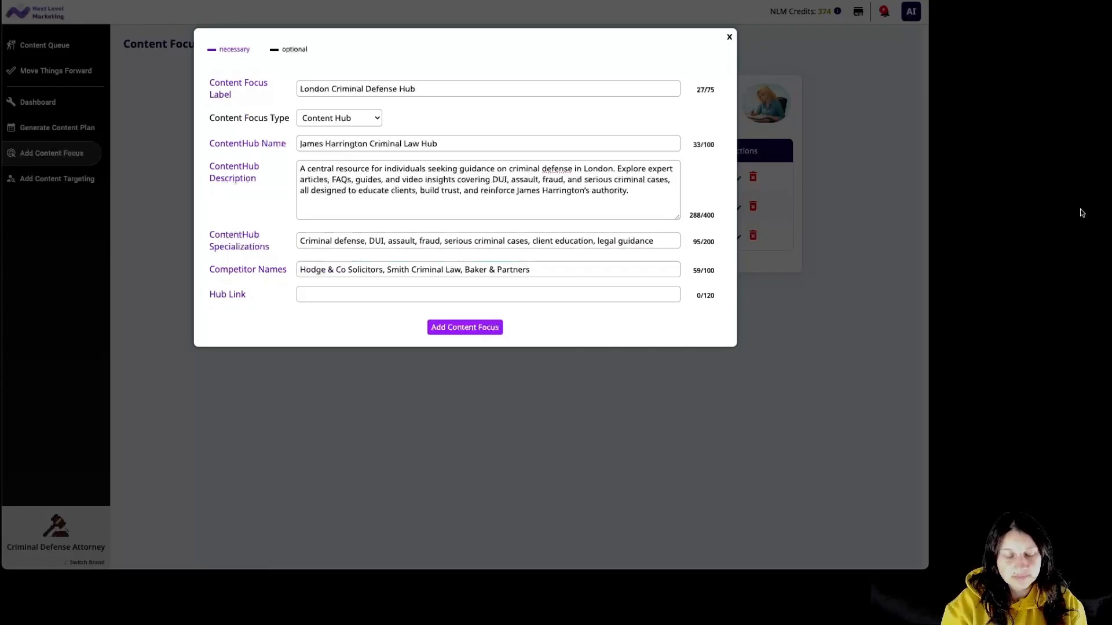
{"action": "left_click", "coordinate": [550, 293]}
{"action": "type", "text": "https://www.harringtondefense.co.uk/criminal-law-hub"}
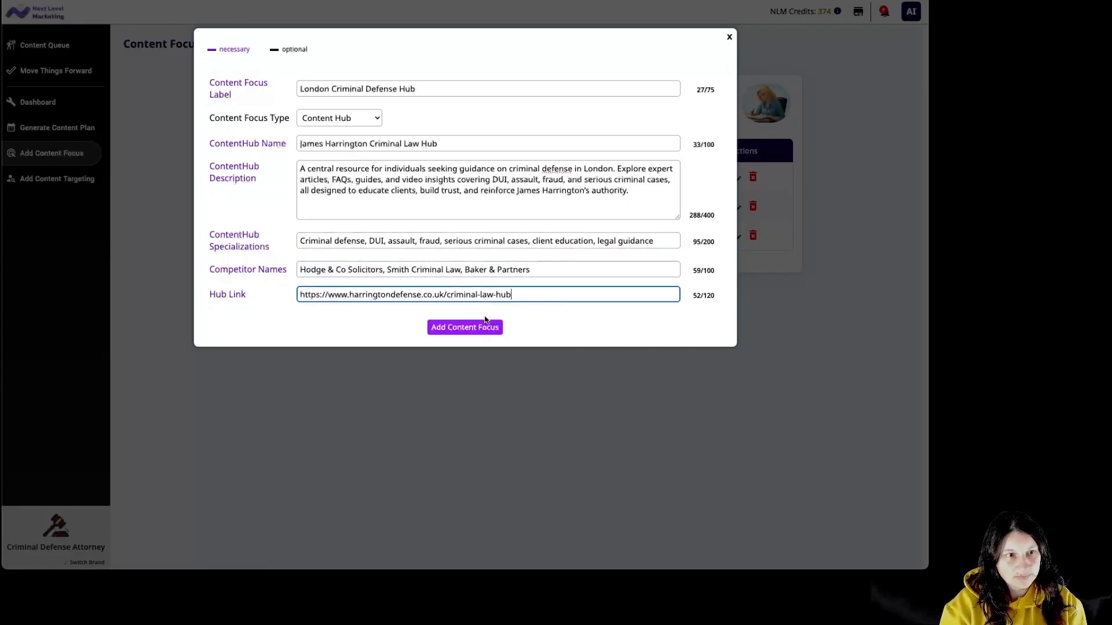
Save the London hub, then start an Offer focus labelled 'Free Initial Consultation – Criminal Defense'.
{"action": "left_click", "coordinate": [486, 326]}
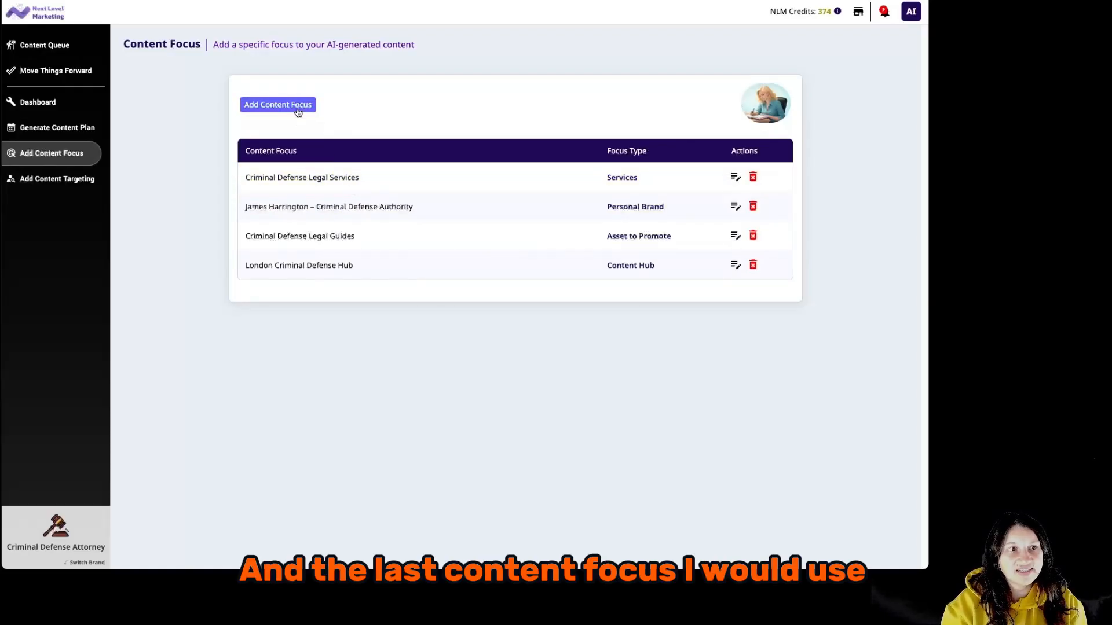
{"action": "left_click", "coordinate": [298, 111]}
{"action": "left_click", "coordinate": [307, 118]}
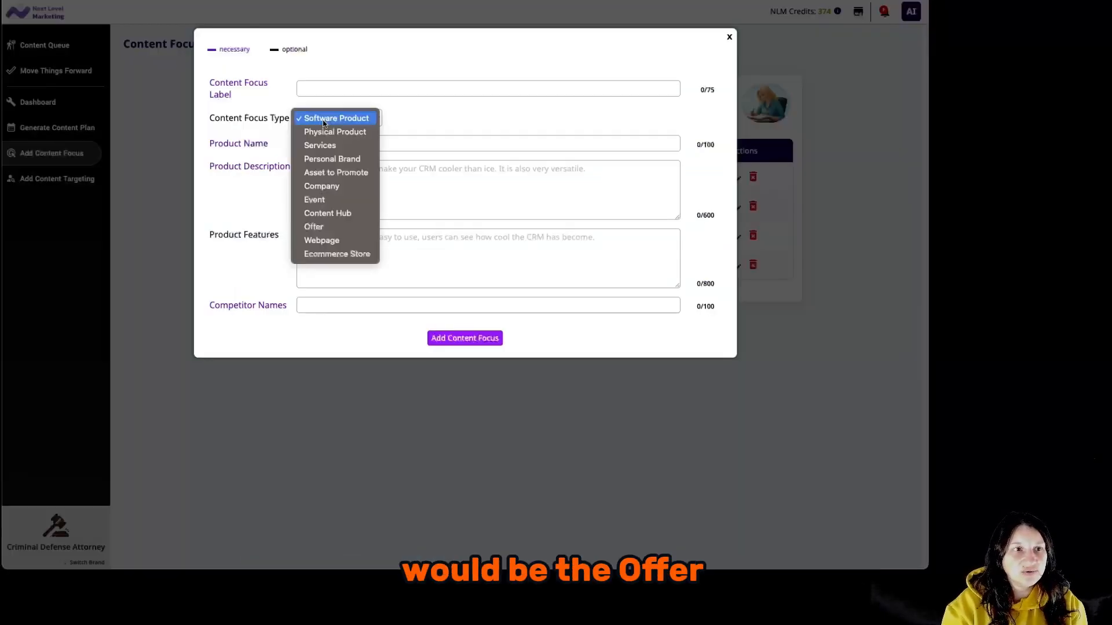
{"action": "left_click", "coordinate": [335, 227]}
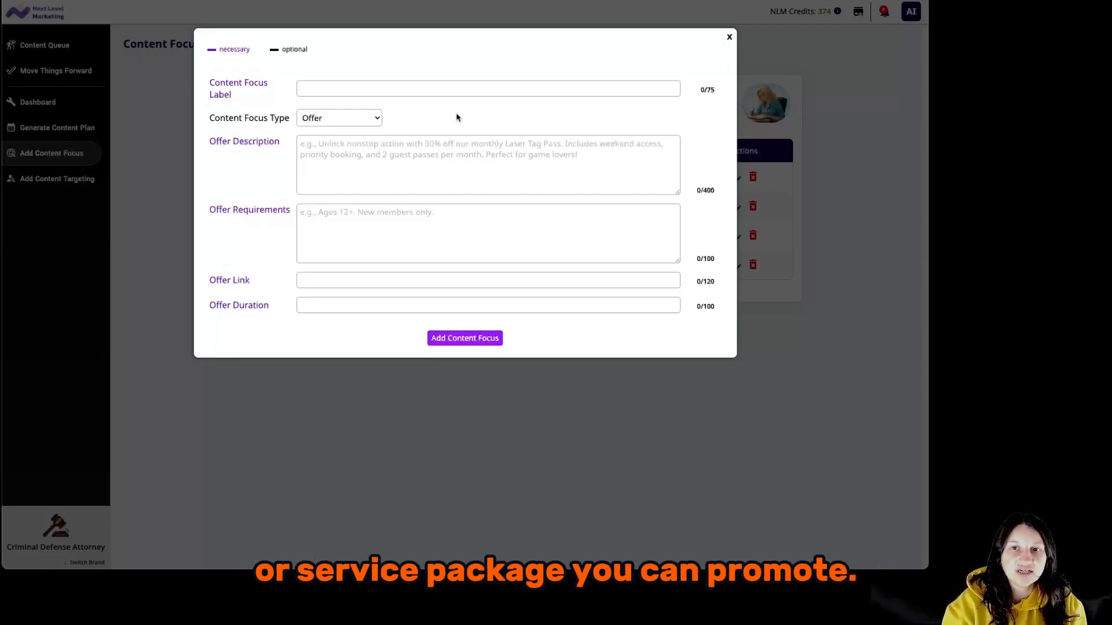
{"action": "left_click", "coordinate": [440, 90]}
{"action": "right_click", "coordinate": [445, 90]}
{"action": "left_click", "coordinate": [463, 185]}
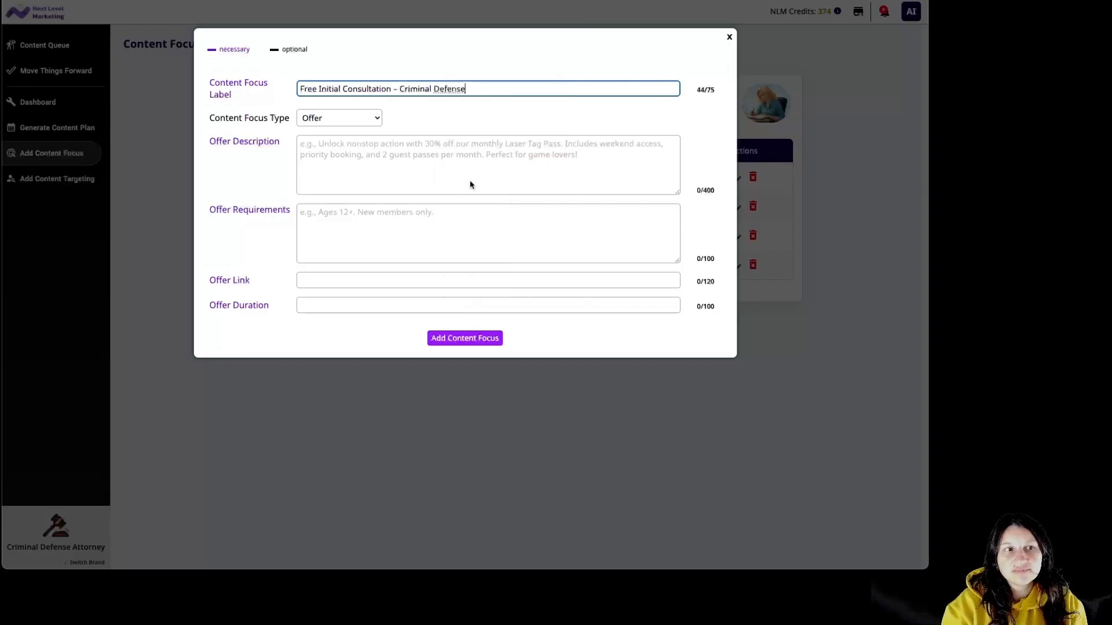
{"action": "key", "text": "alt+Tab"}
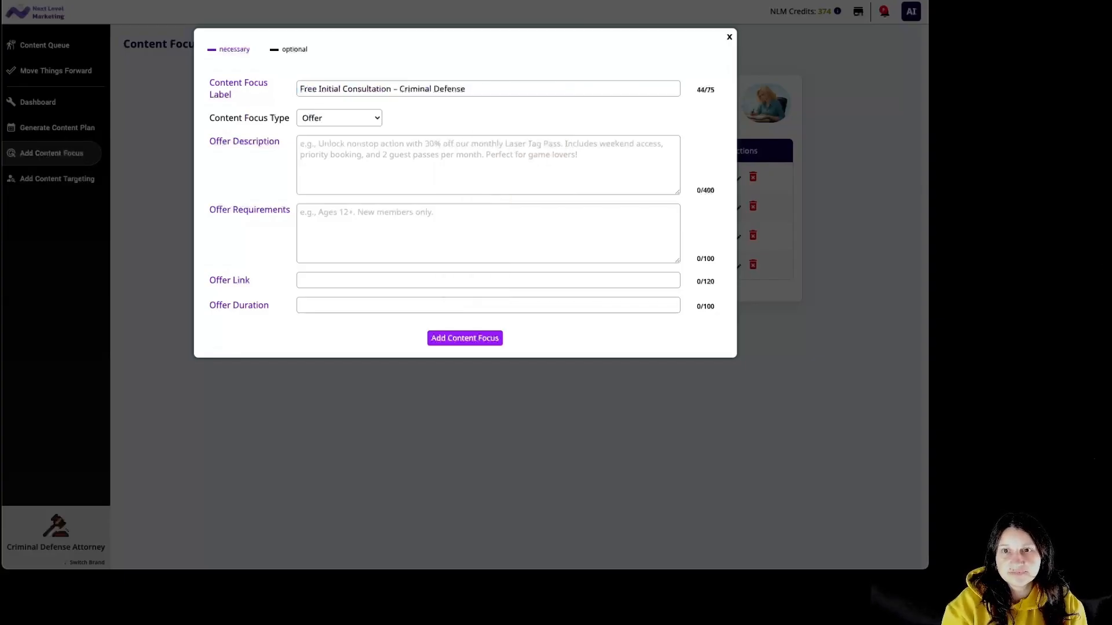
Paste the offer description, requirements, free consultation link and duration, then save the offer.
{"action": "right_click", "coordinate": [427, 156]}
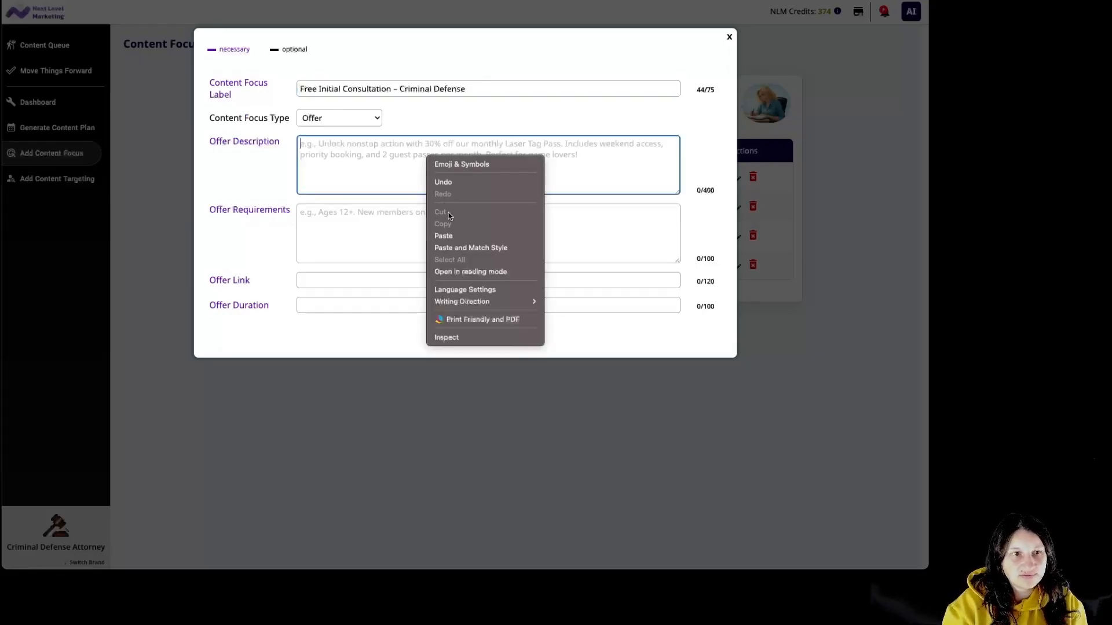
{"action": "left_click", "coordinate": [454, 235]}
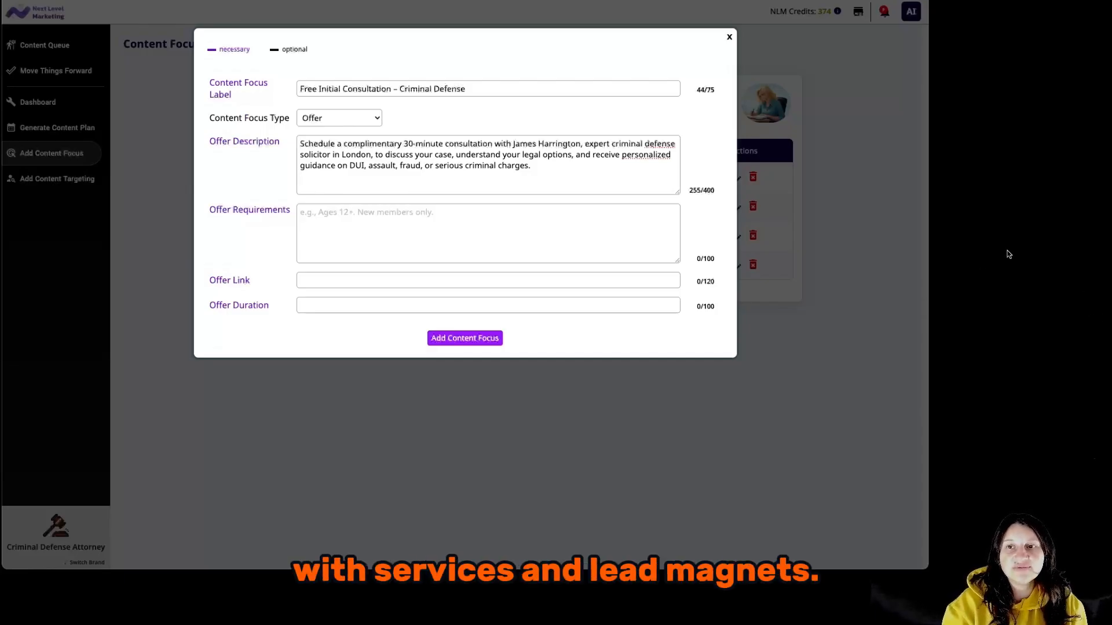
{"action": "right_click", "coordinate": [518, 228]}
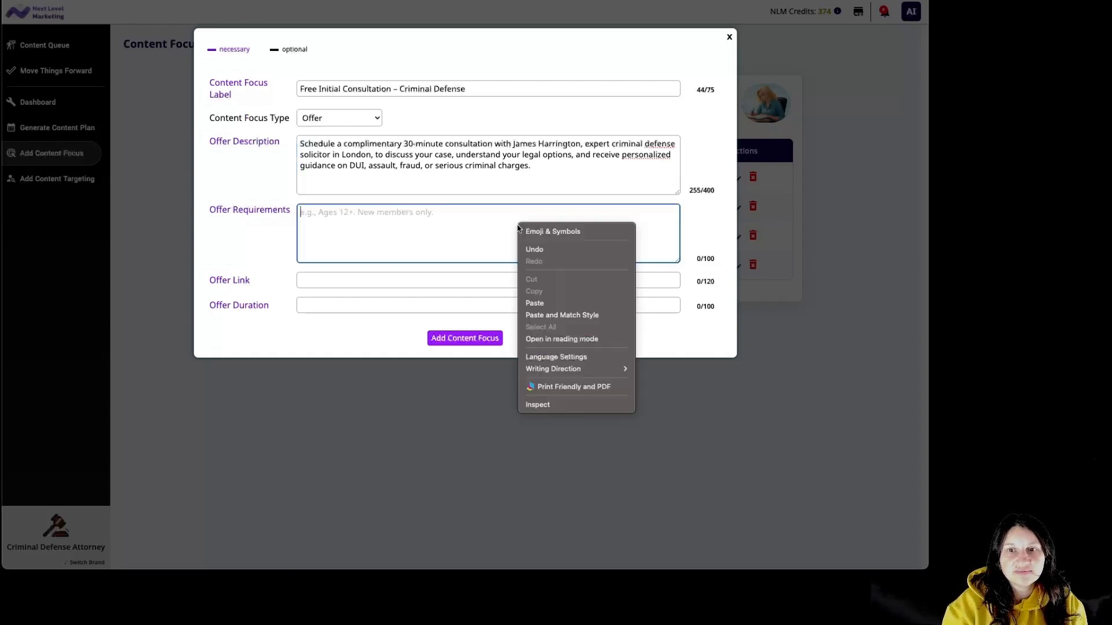
{"action": "left_click", "coordinate": [543, 302]}
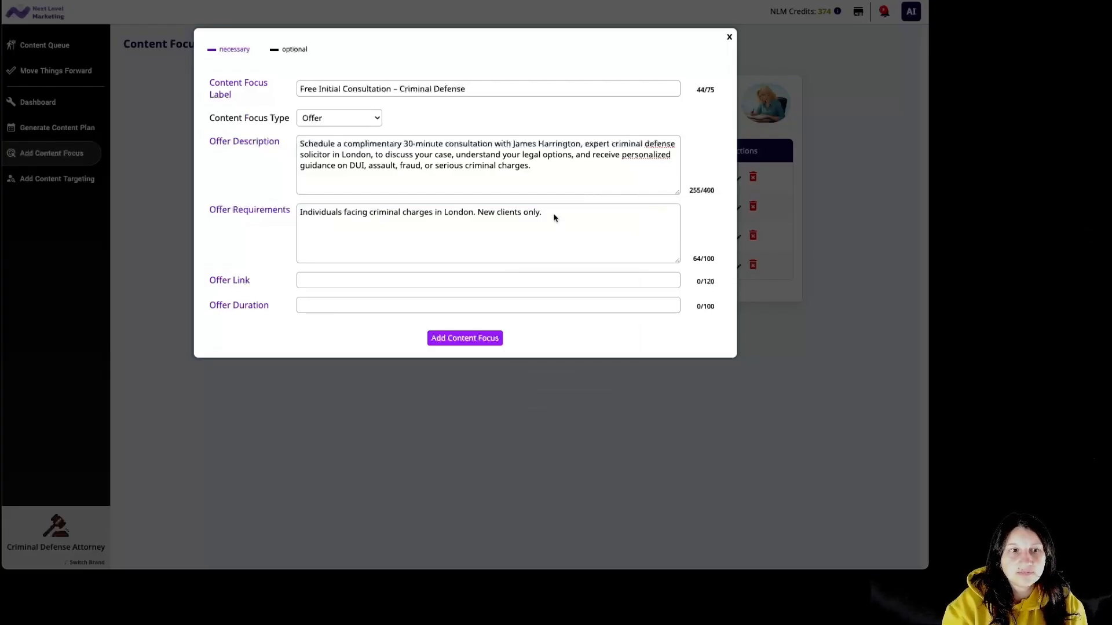
{"action": "right_click", "coordinate": [539, 282]}
{"action": "left_click", "coordinate": [575, 375]}
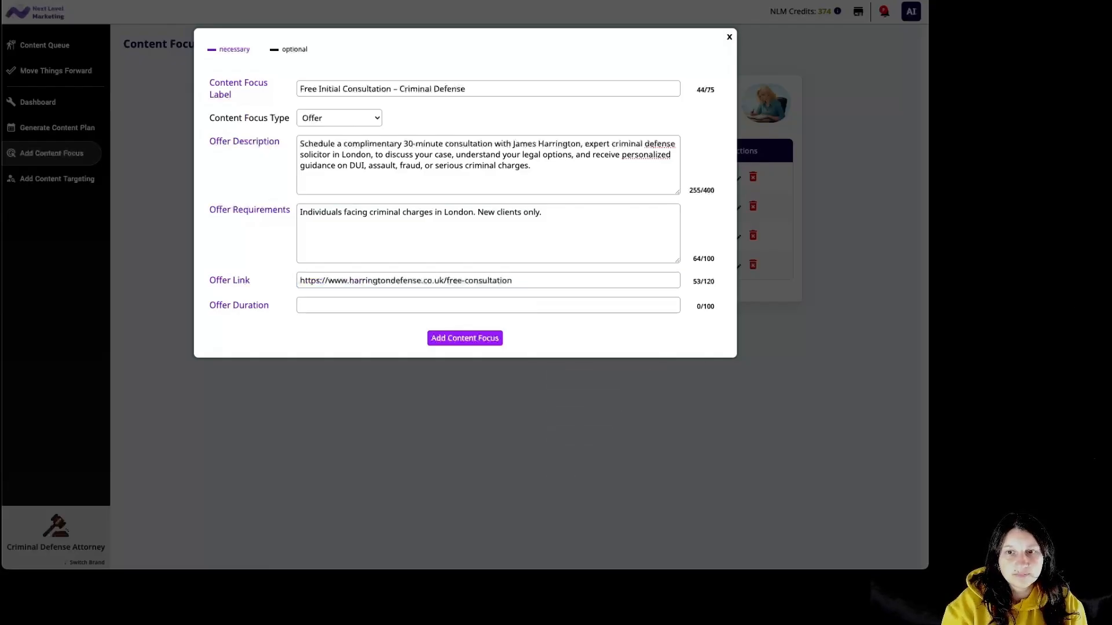
{"action": "right_click", "coordinate": [594, 312]}
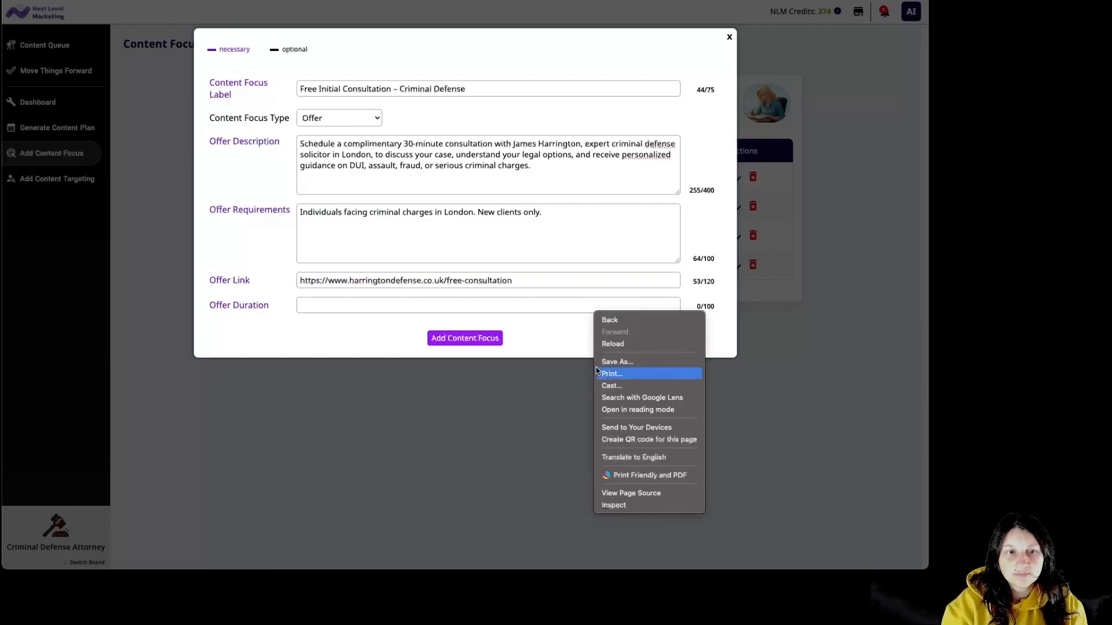
{"action": "right_click", "coordinate": [540, 305]}
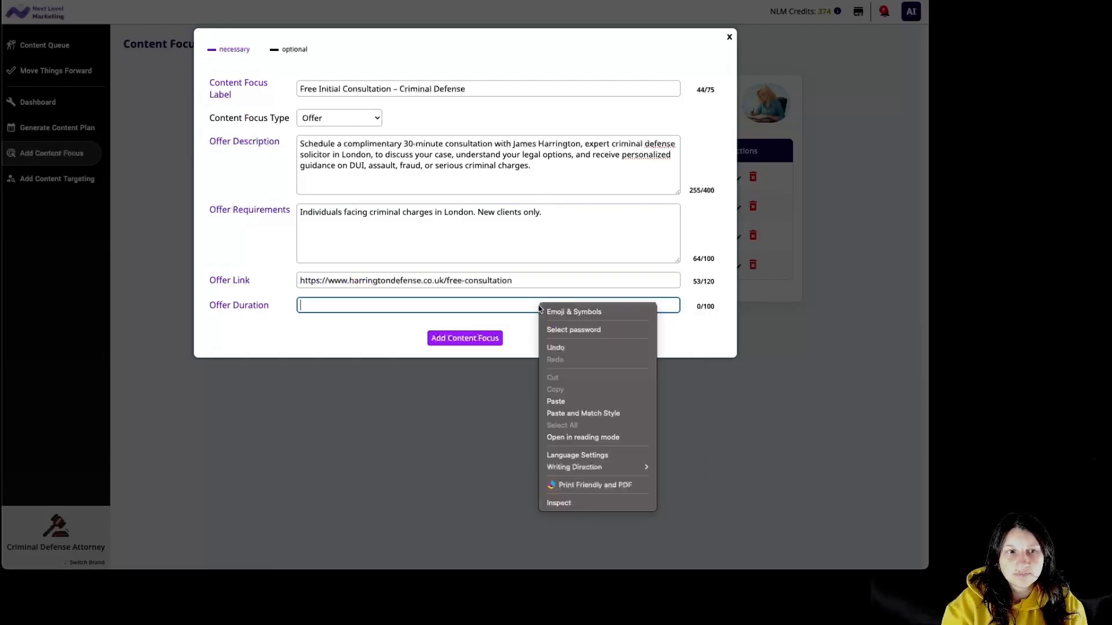
{"action": "left_click", "coordinate": [568, 400]}
{"action": "left_click", "coordinate": [499, 339]}
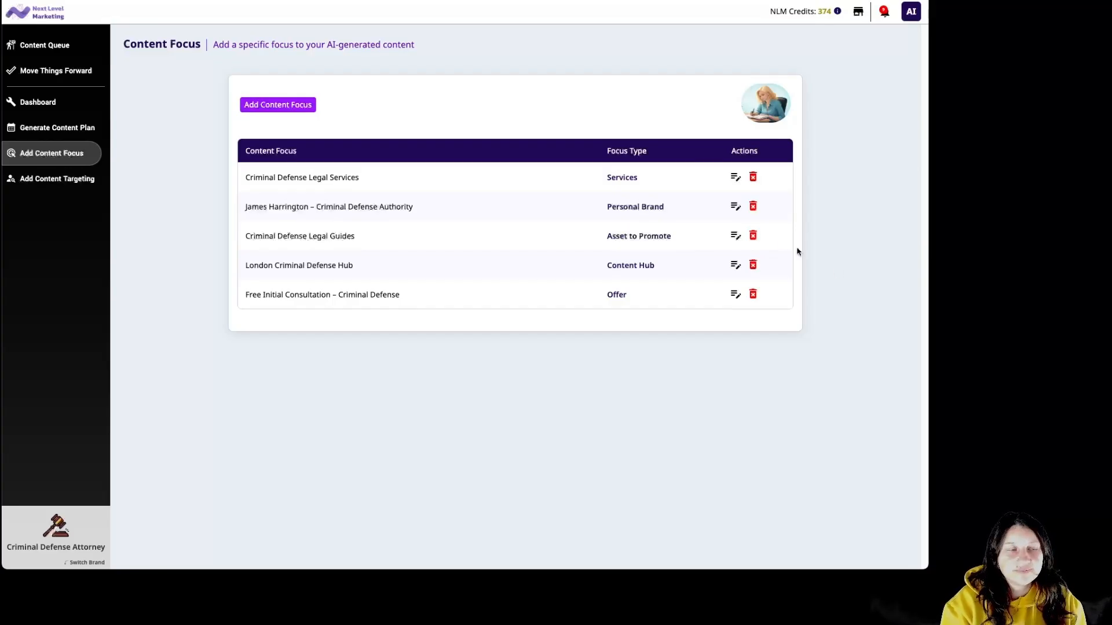
{"action": "left_click", "coordinate": [63, 180]}
Start a new audience labelled 'Clients Facing Criminal Charges' with its target audience description.
{"action": "left_click", "coordinate": [313, 106]}
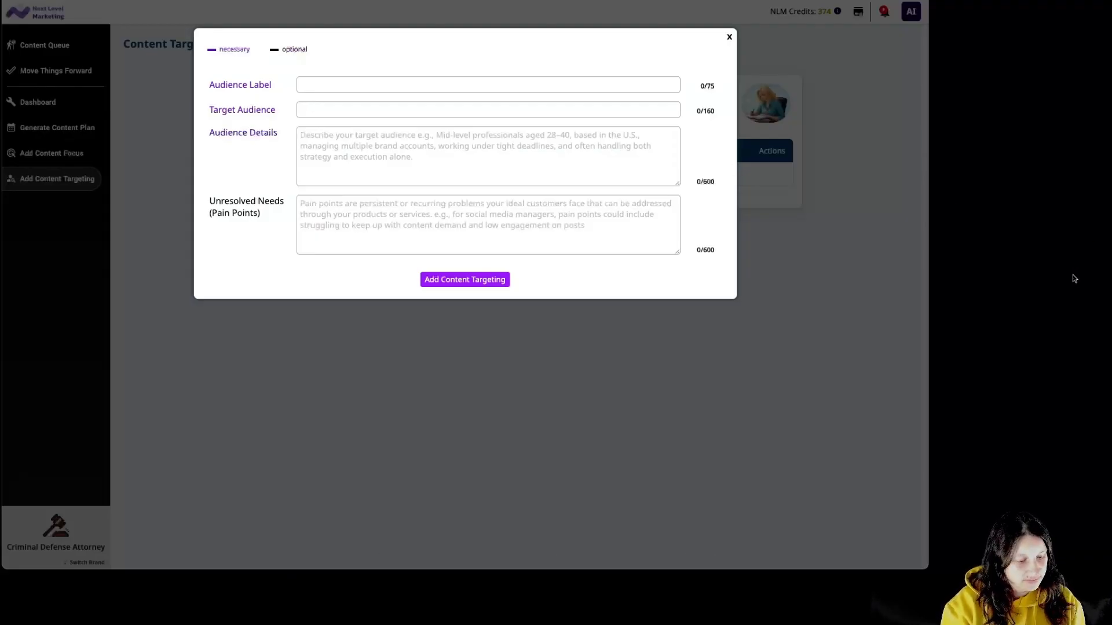
{"action": "left_click", "coordinate": [347, 88]}
{"action": "type", "text": "Clients Facing Criminal Charges"}
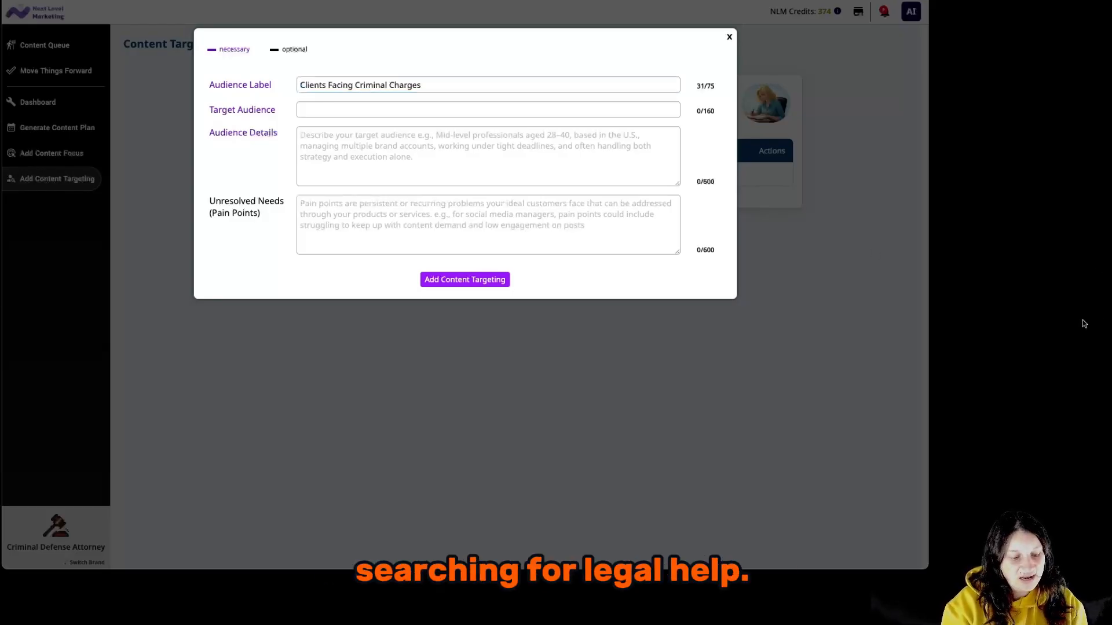
{"action": "left_click", "coordinate": [421, 106]}
{"action": "type", "text": "Individuals charged with DUI, assault, fraud, or serious criminal offenses in London."}
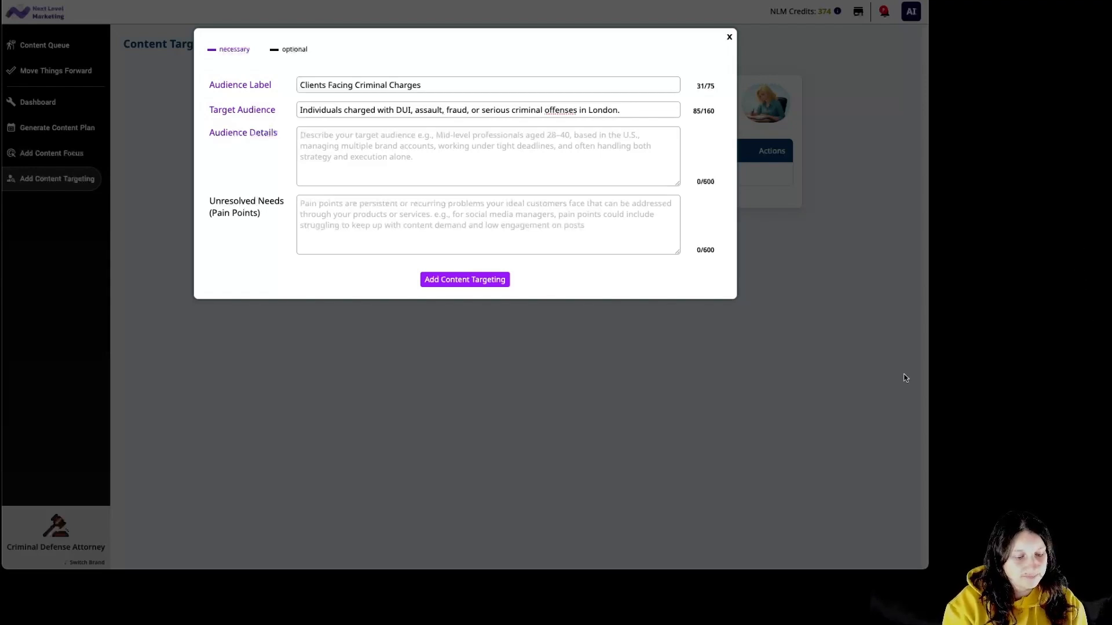
Paste the audience details paragraph and the pain points list, then save the audience.
{"action": "left_click", "coordinate": [582, 169]}
{"action": "type", "text": "Adults aged 18–60 in London and Greater London, recently facing criminal charges or under investigation. They may be first-time offenders or have prior legal experience, and are seeking immediate, professional legal representation to protect their rights, minimize penalties, and navigate court proceedings. Family members seeking legal support for a loved one are also included."}
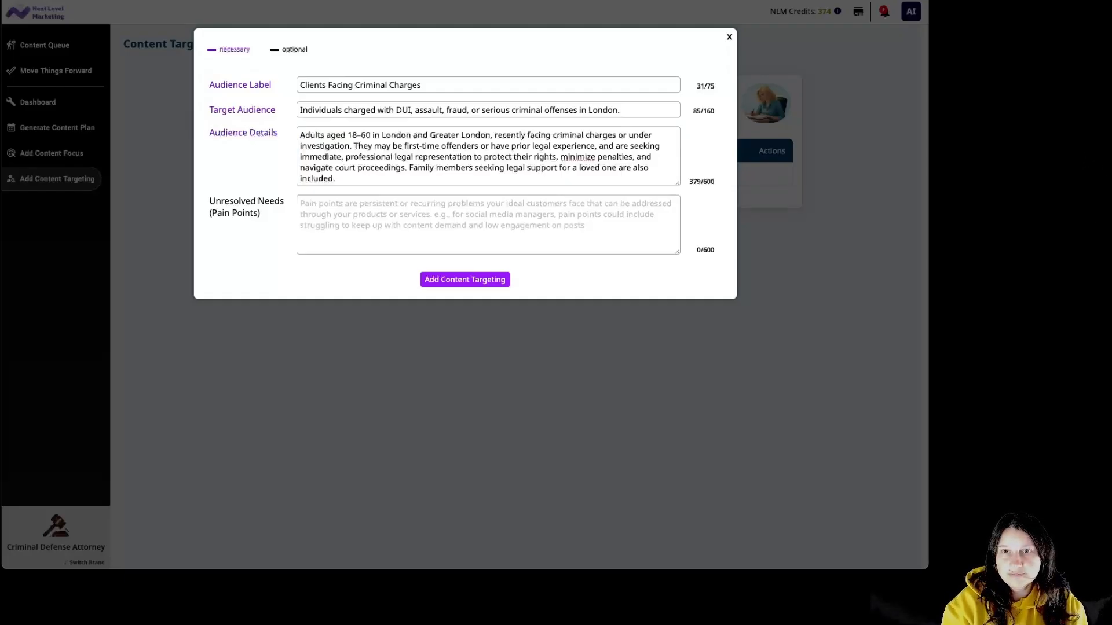
{"action": "left_click", "coordinate": [475, 183]}
{"action": "left_click", "coordinate": [485, 205]}
{"action": "key", "text": "ctrl+v"}
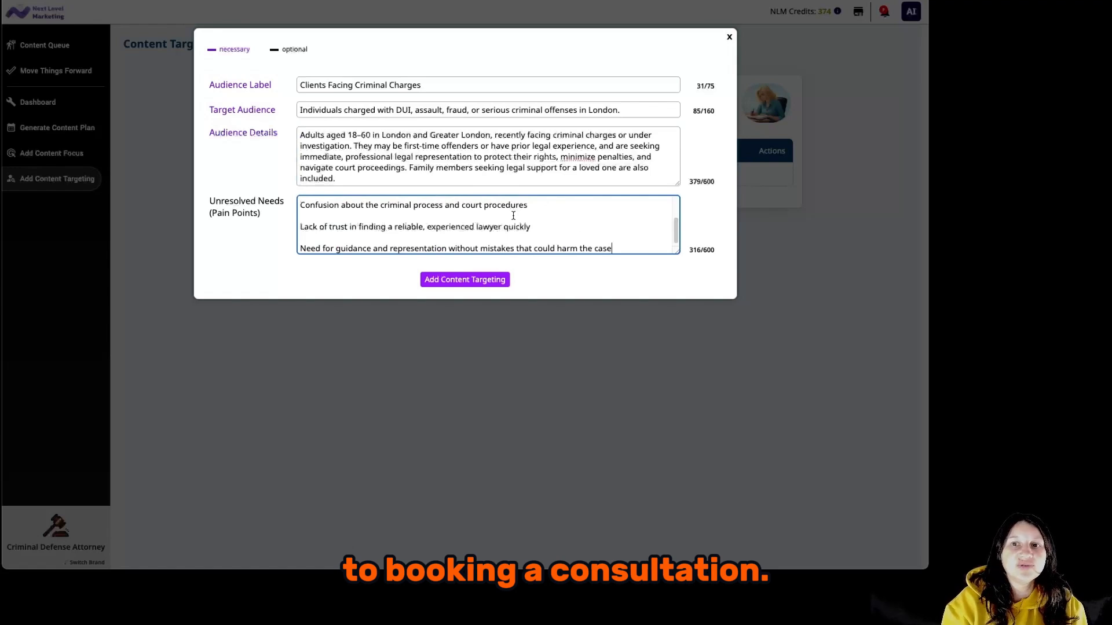
{"action": "left_click", "coordinate": [465, 280]}
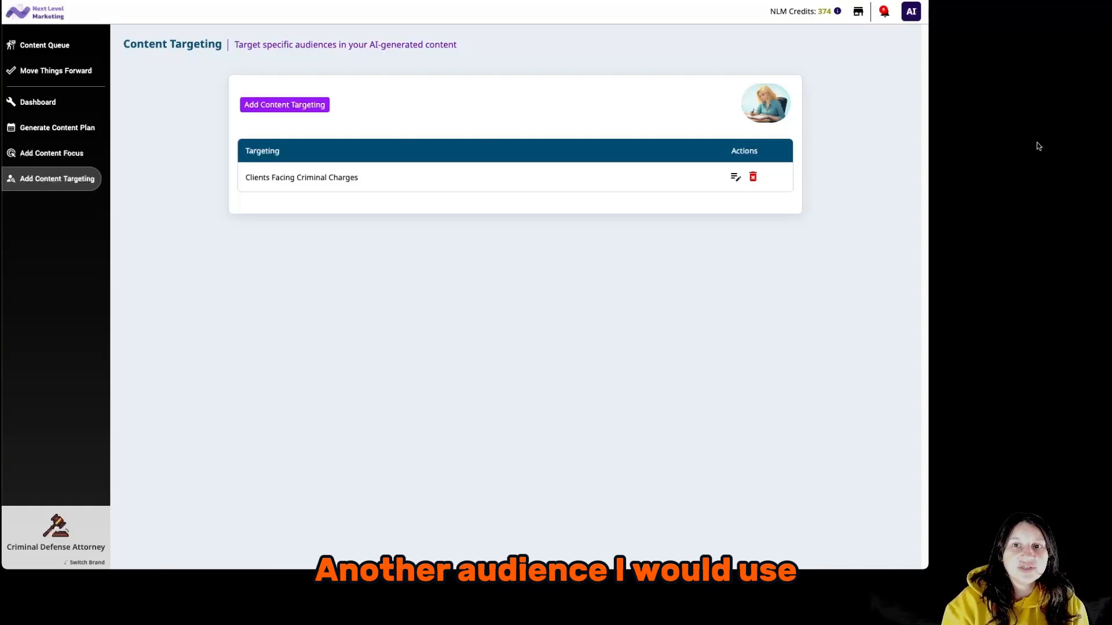
Start an audience labelled 'Clients and Peers Seeking Expert Legal Guidance' with its target audience sentence.
{"action": "left_click", "coordinate": [315, 106]}
{"action": "type", "text": "Clients and Peers Seeking Expert Legal Guidance"}
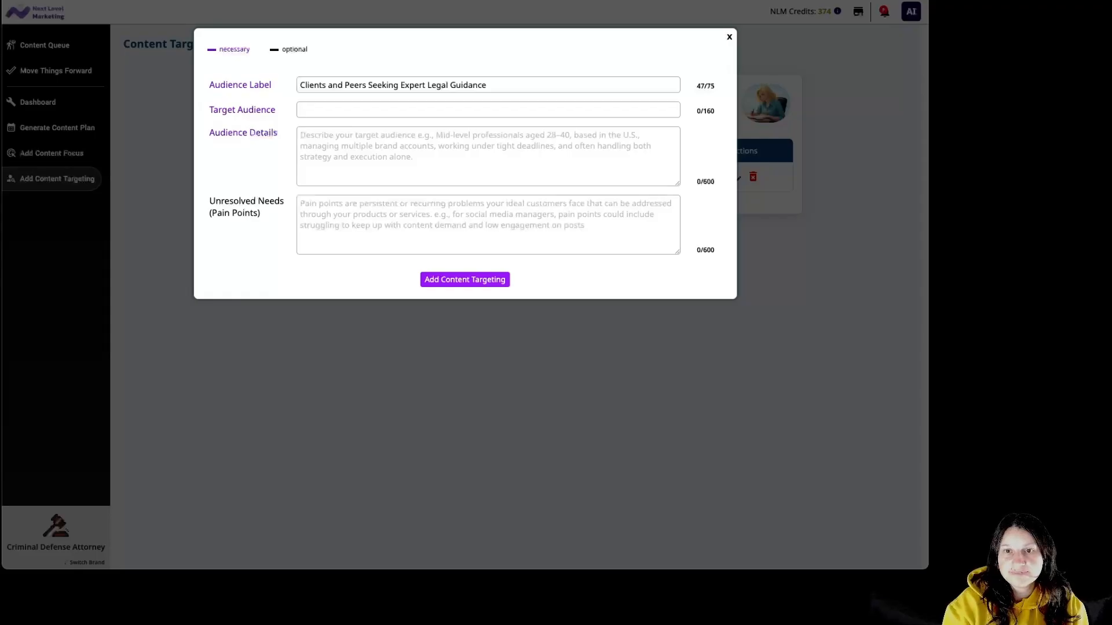
{"action": "left_click", "coordinate": [508, 127]}
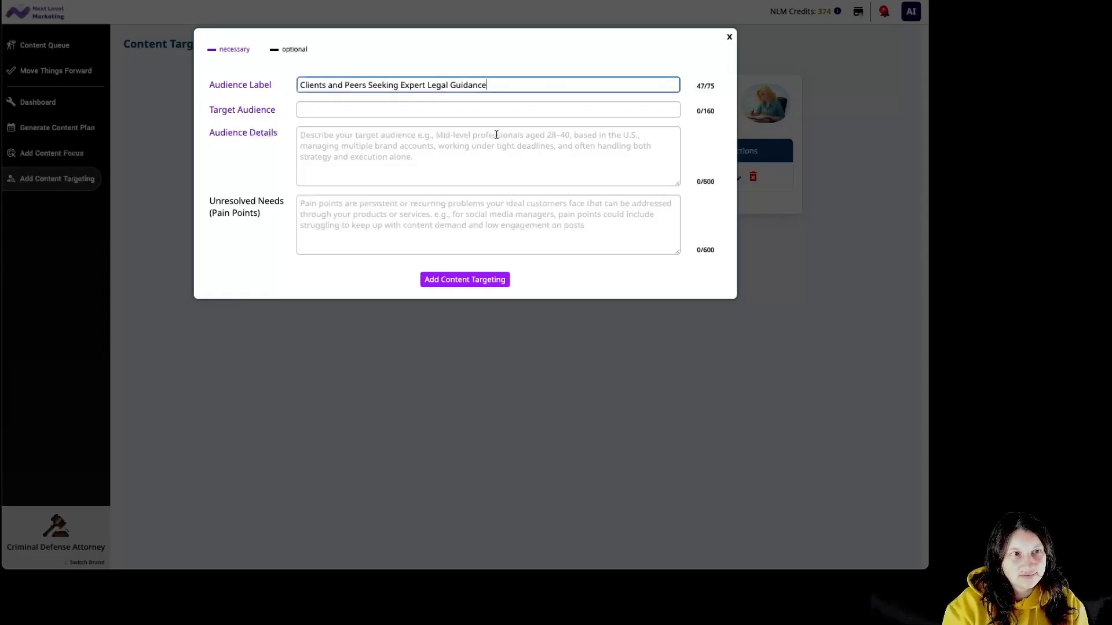
{"action": "left_click", "coordinate": [493, 110]}
{"action": "key", "text": "ctrl+v"}
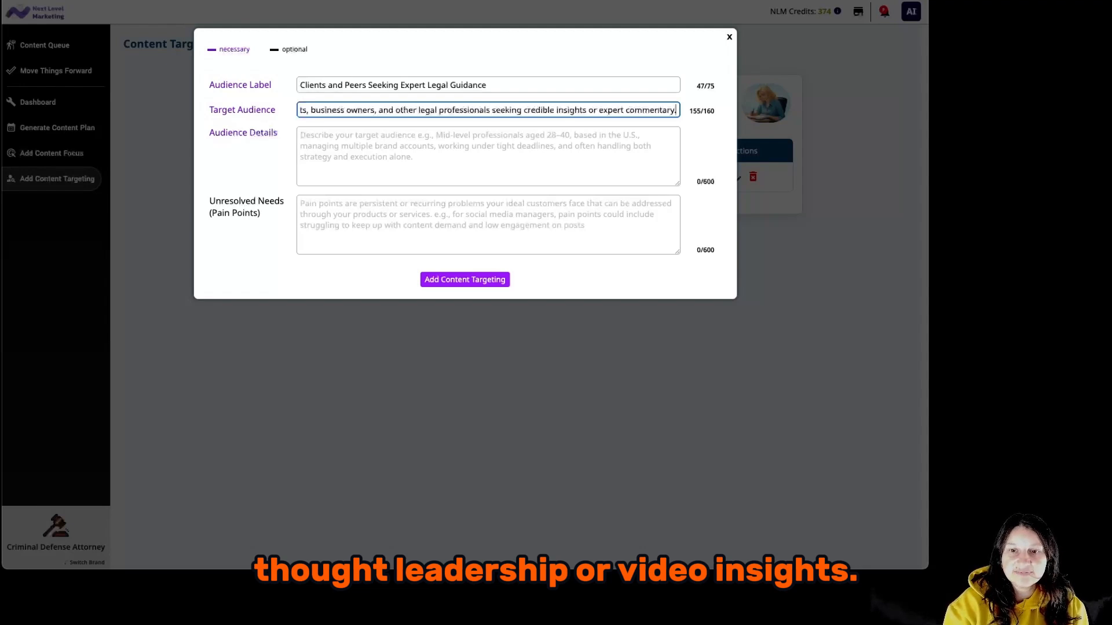
Fill in this audience's details paragraph and pain points, then save it.
{"action": "left_click", "coordinate": [643, 169]}
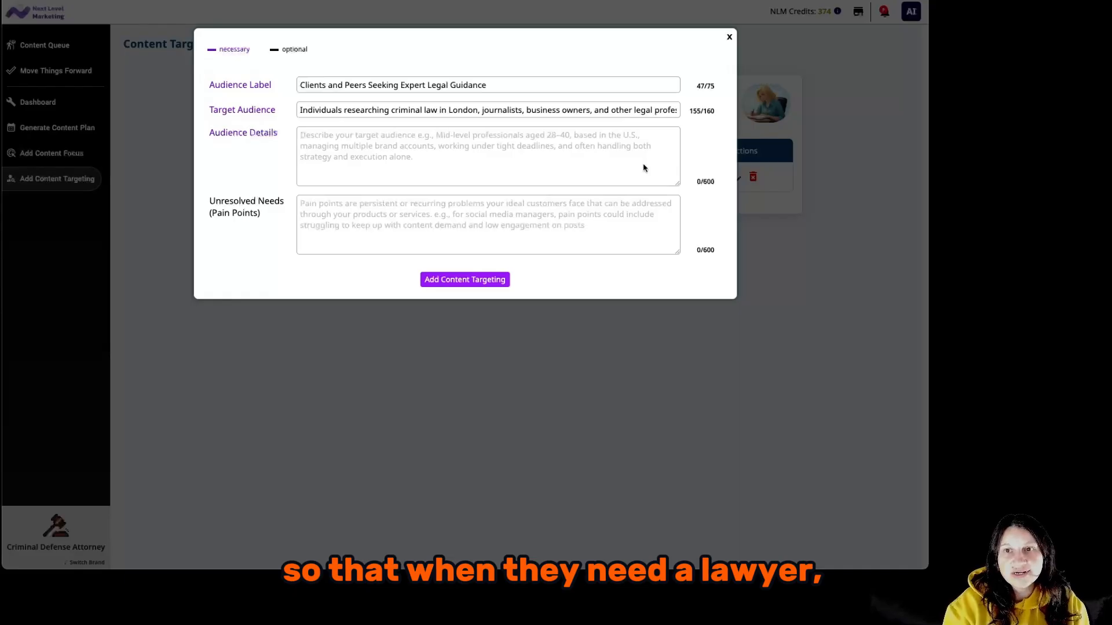
{"action": "left_click", "coordinate": [645, 154]}
{"action": "type", "text": "Adults aged 25–55, based in London, who value experienced legal advice and are evaluating lawyers’ reputations and credentials. Includes professionals and media contacts looking for informed, authoritative voices on criminal law topics."}
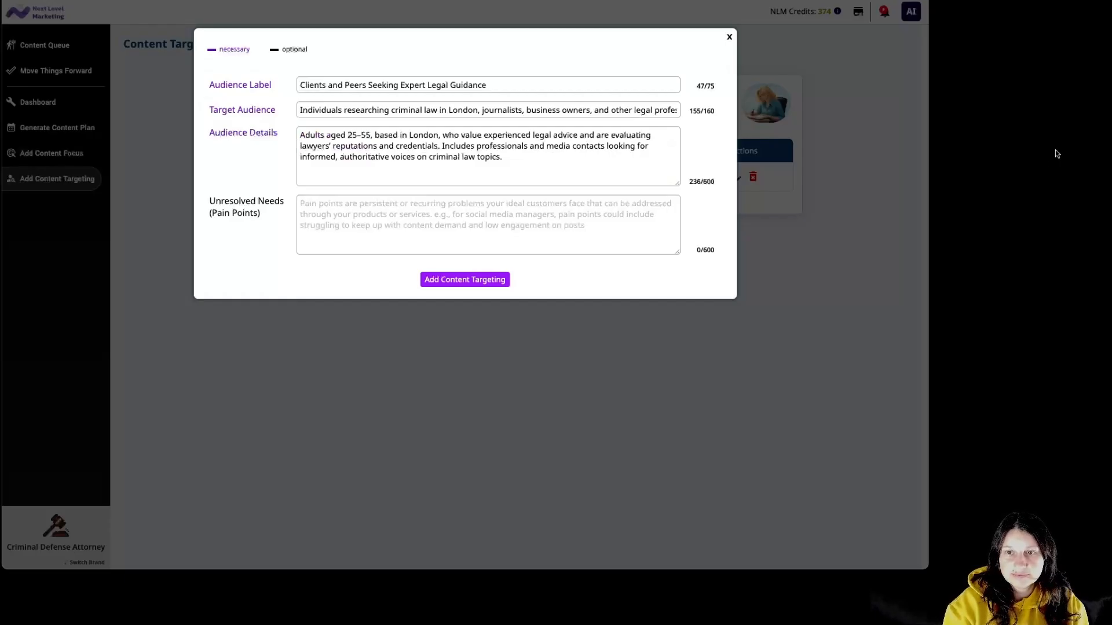
{"action": "left_click", "coordinate": [533, 223]}
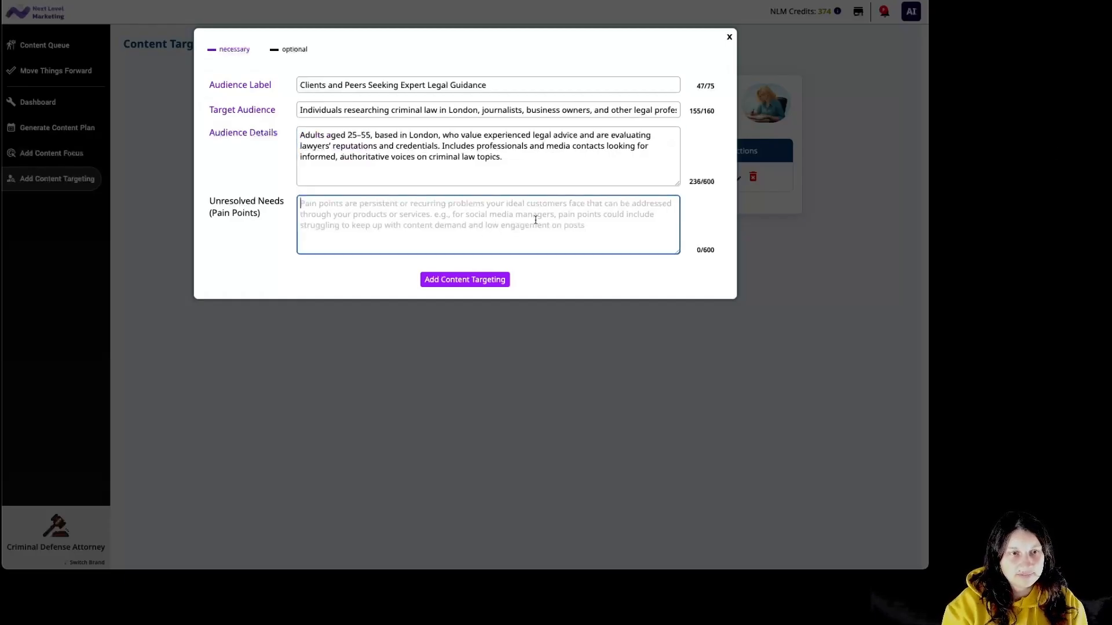
{"action": "key", "text": "ctrl+v"}
{"action": "left_click", "coordinate": [504, 280]}
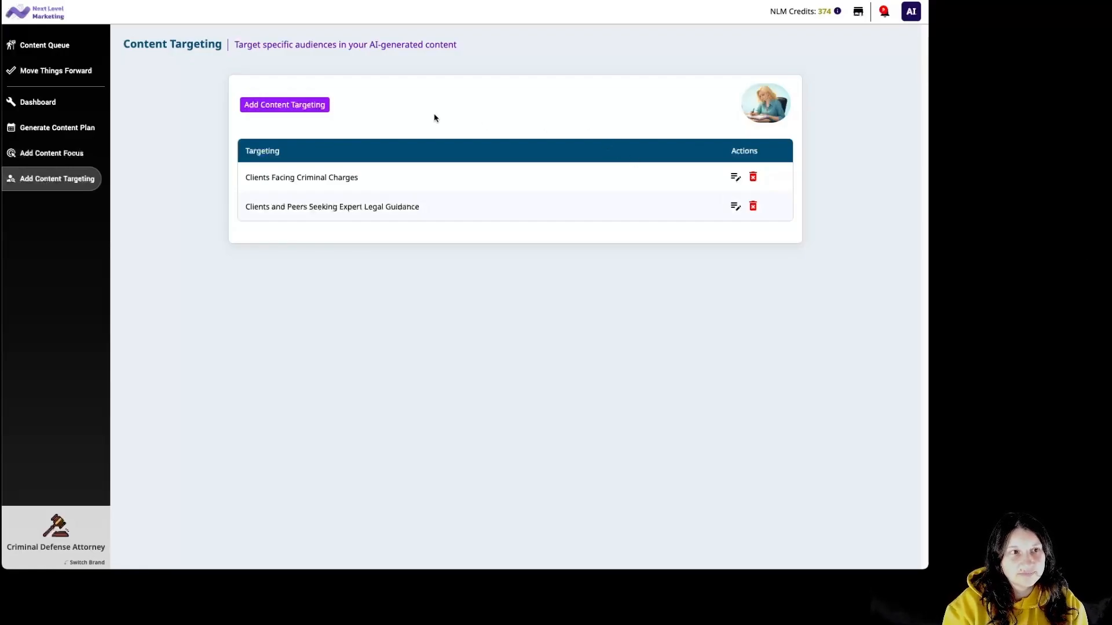
Start an audience labelled 'Individuals Researching Legal Guidance' with its target audience sentence.
{"action": "left_click", "coordinate": [274, 106]}
{"action": "left_click", "coordinate": [346, 85]}
{"action": "type", "text": "Individuals Researching Legal Guidance"}
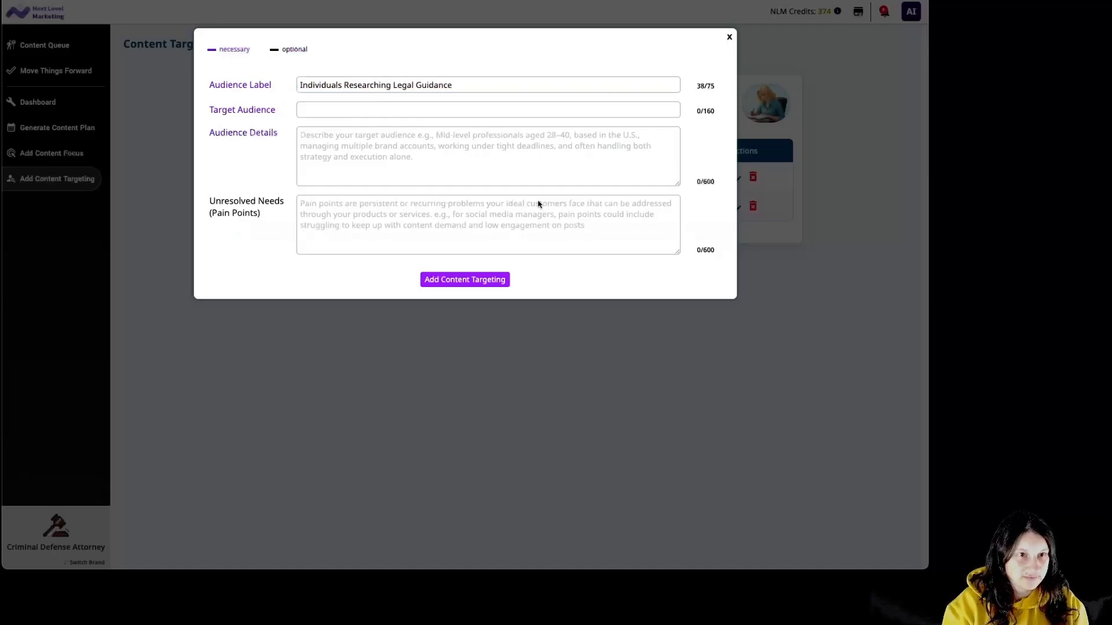
{"action": "left_click", "coordinate": [497, 110]}
{"action": "key", "text": "ctrl+v"}
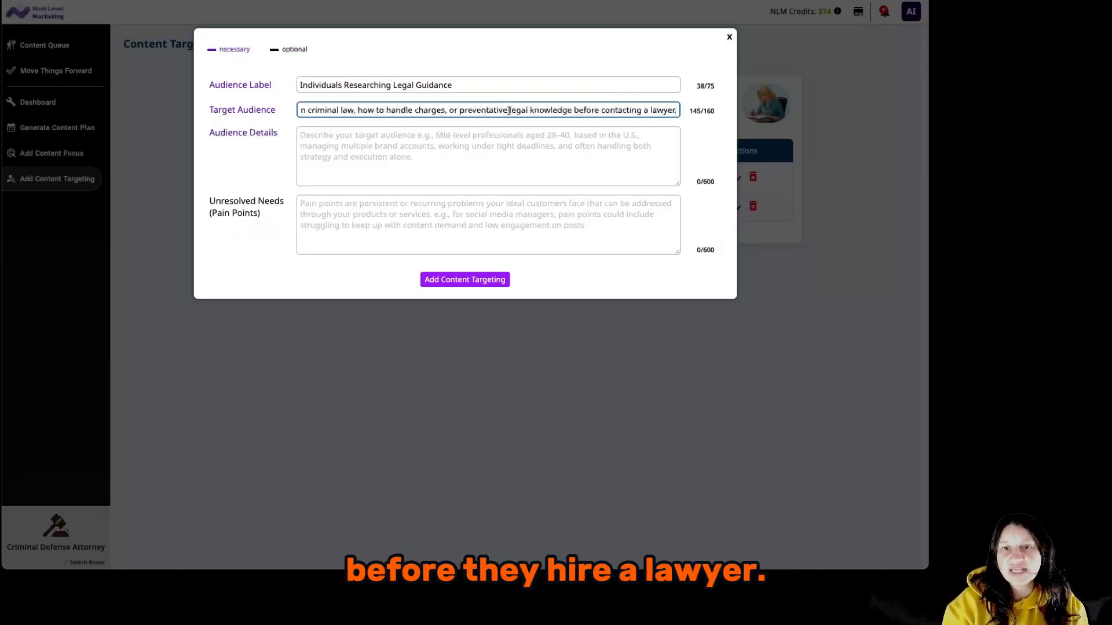
{"action": "key", "text": "alt+Tab"}
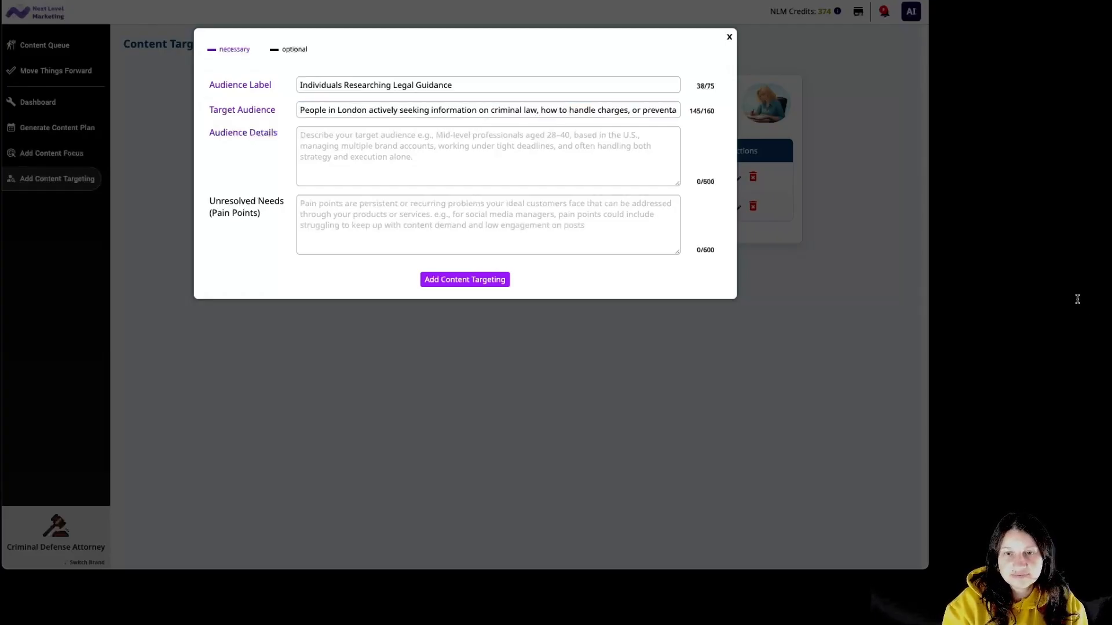
Add the audience details description and pain points list, then save the third audience.
{"action": "left_click", "coordinate": [539, 164]}
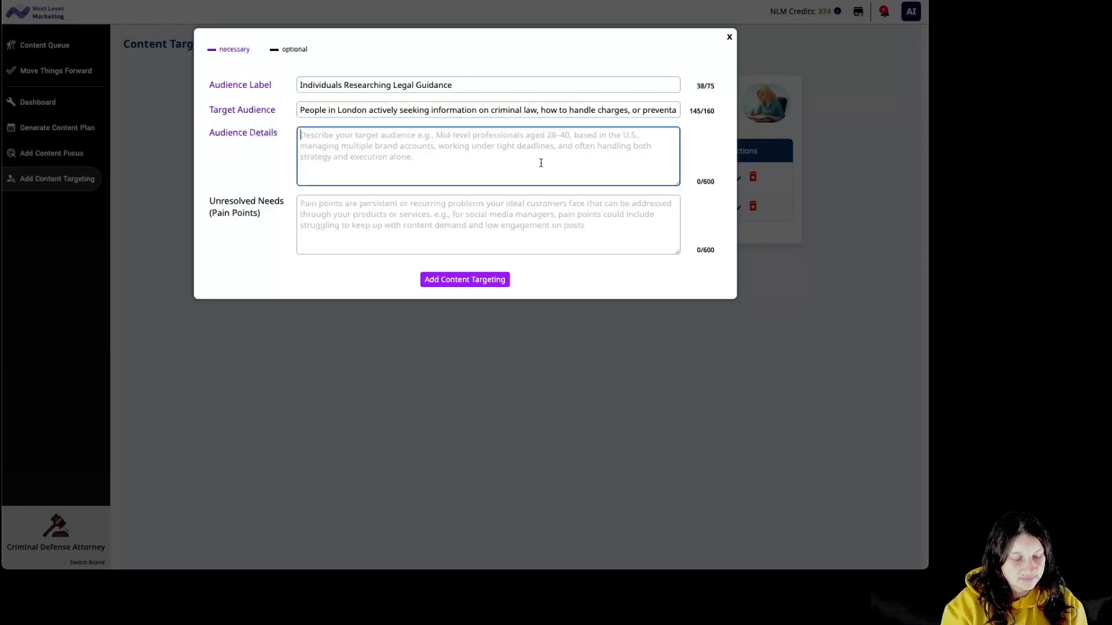
{"action": "type", "text": "Adults aged 20–50, researching legal topics online via Google, social media, or referrals. May not yet be ready to hire a lawyer but are seeking educational resources, checklists, or guides to understand their options."}
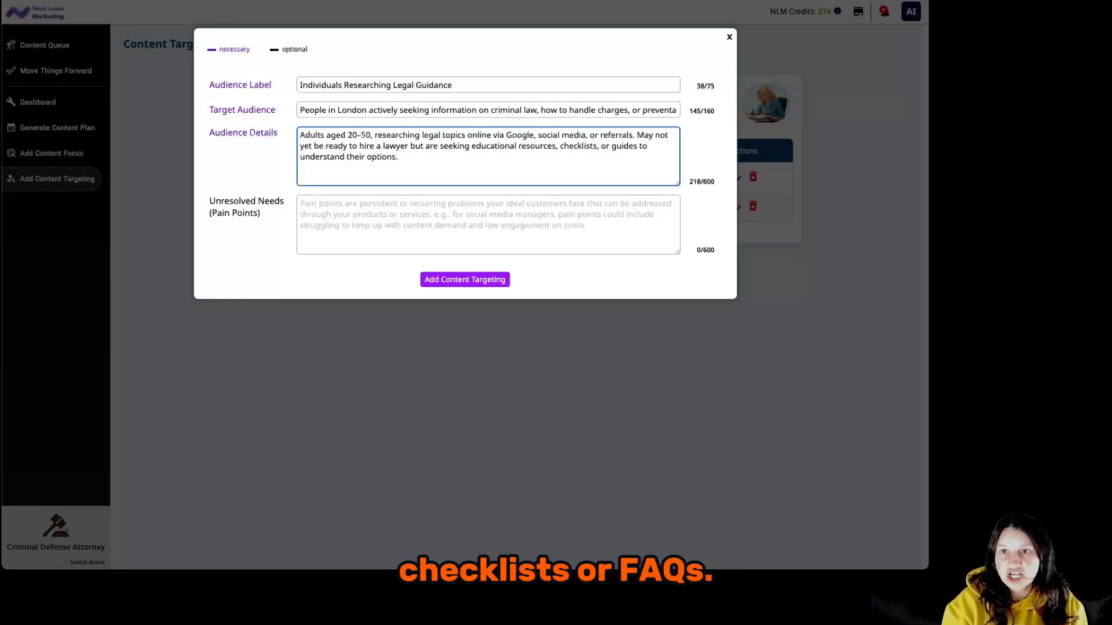
{"action": "key", "text": "alt+Tab"}
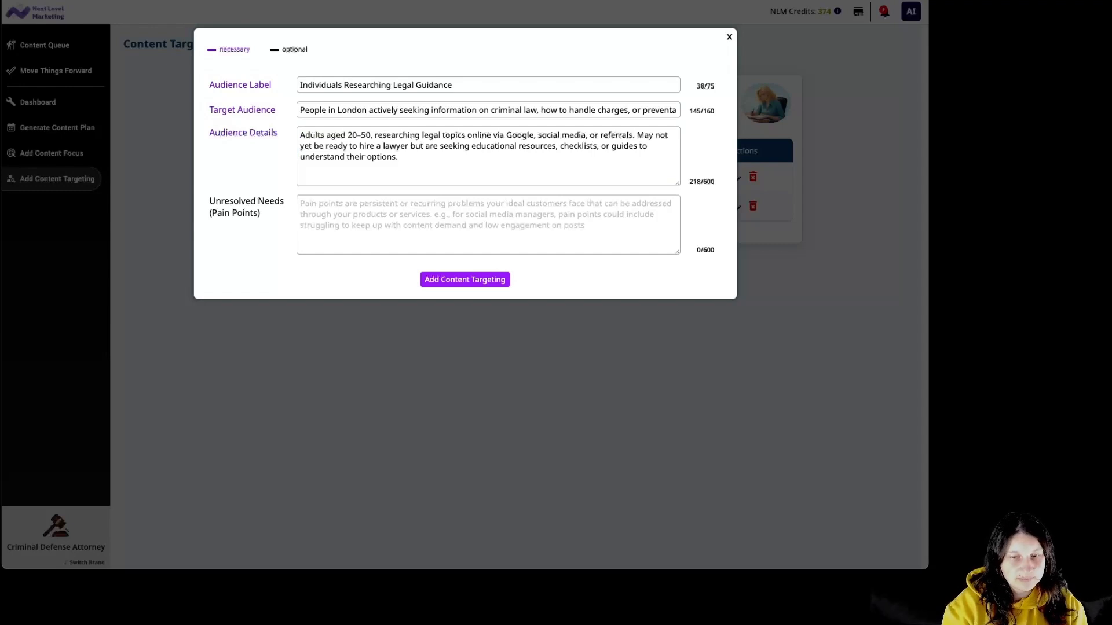
{"action": "left_click", "coordinate": [659, 227]}
{"action": "left_click", "coordinate": [653, 221]}
{"action": "key", "text": "ctrl+v"}
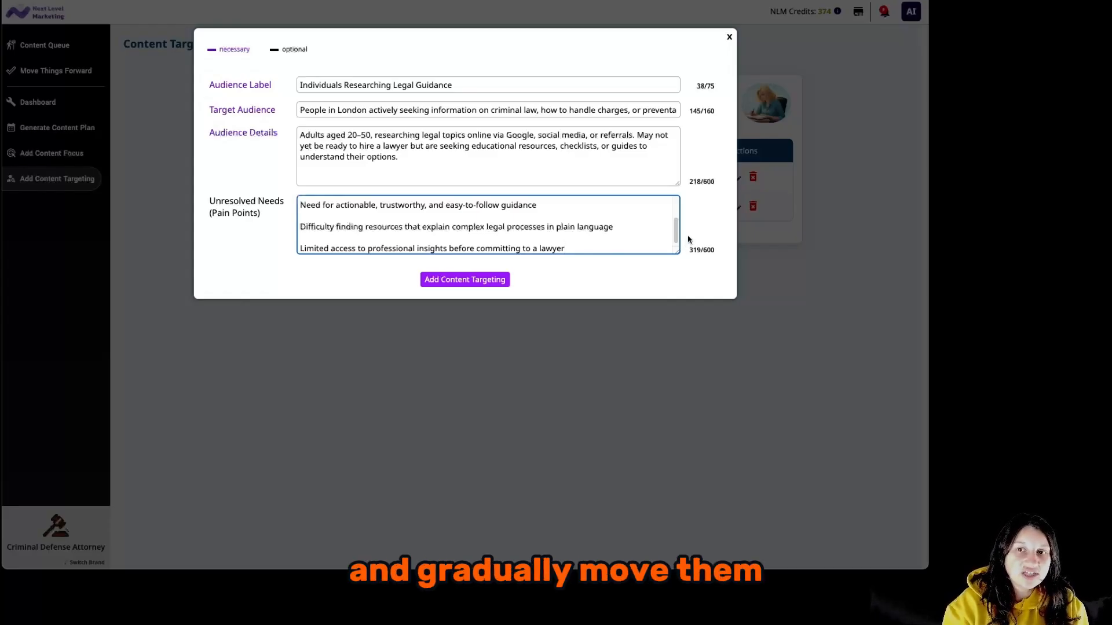
{"action": "left_click", "coordinate": [490, 281]}
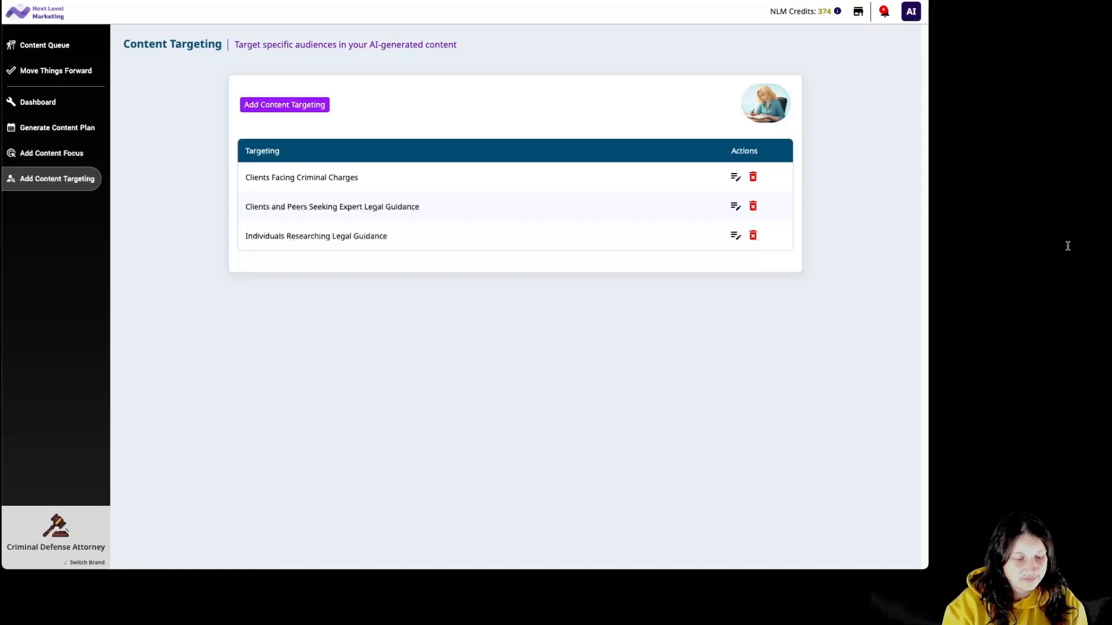
Save a new High-Intent Prospects audience with pasted target audience, details and pain points.
{"action": "left_click", "coordinate": [321, 106]}
{"action": "left_click", "coordinate": [352, 87]}
{"action": "type", "text": "High-Intent Prospects"}
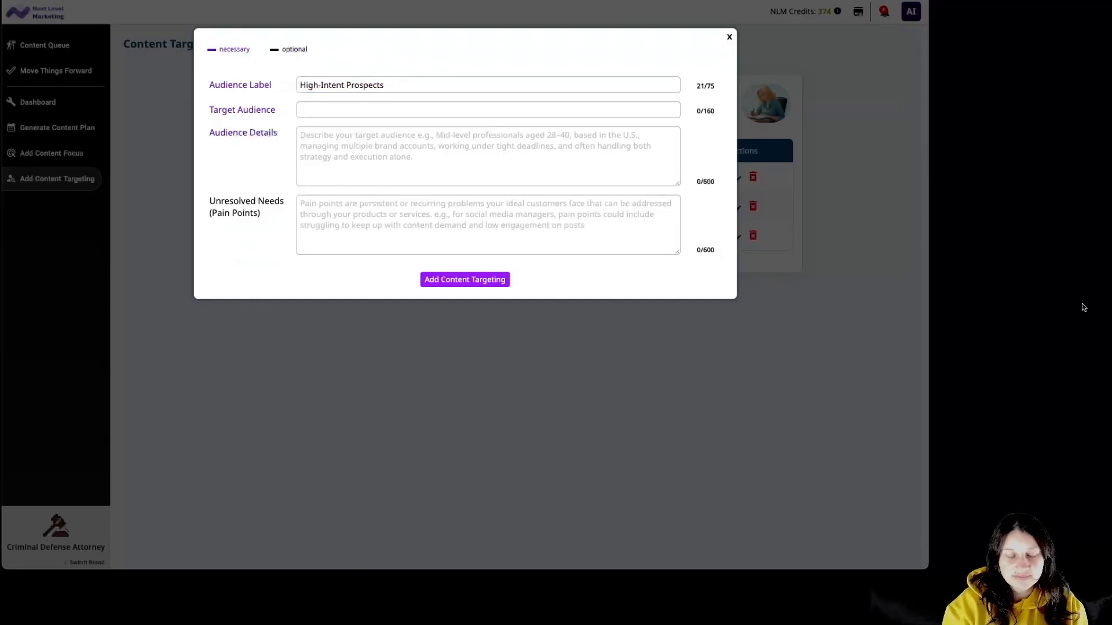
{"action": "left_click", "coordinate": [507, 110]}
{"action": "key", "text": "ctrl+v"}
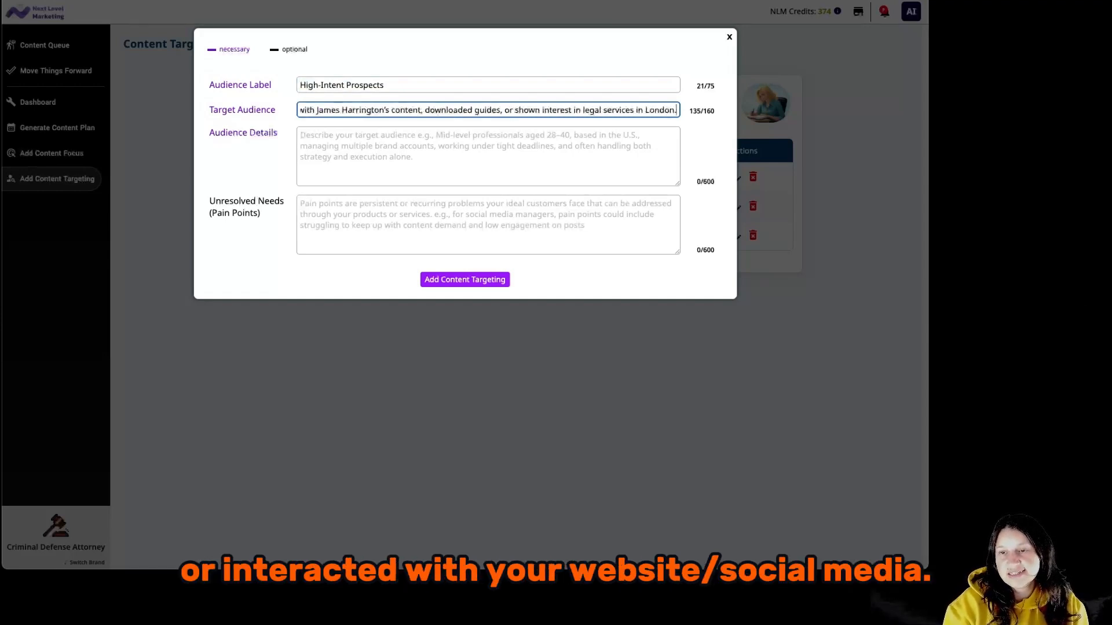
{"action": "key", "text": "alt+Tab"}
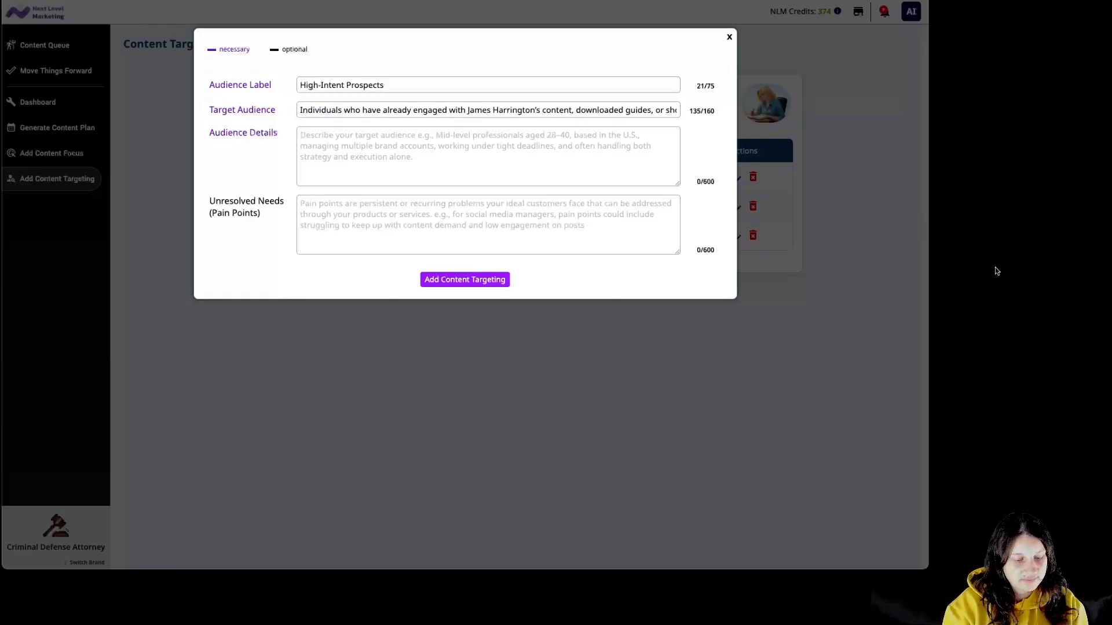
{"action": "left_click", "coordinate": [622, 156]}
{"action": "type", "text": "Adults aged 18–60, actively seeking legal support for criminal charges. They have interacted with previous educational content or assets and are ready to take action by booking a consultation."}
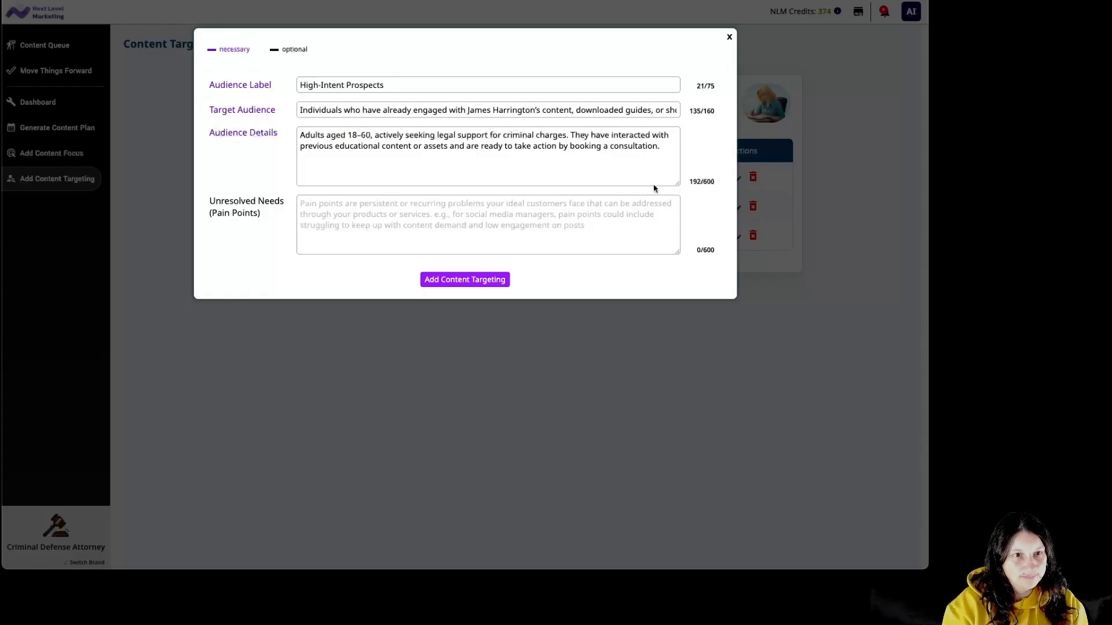
{"action": "left_click", "coordinate": [641, 218]}
{"action": "key", "text": "ctrl+v"}
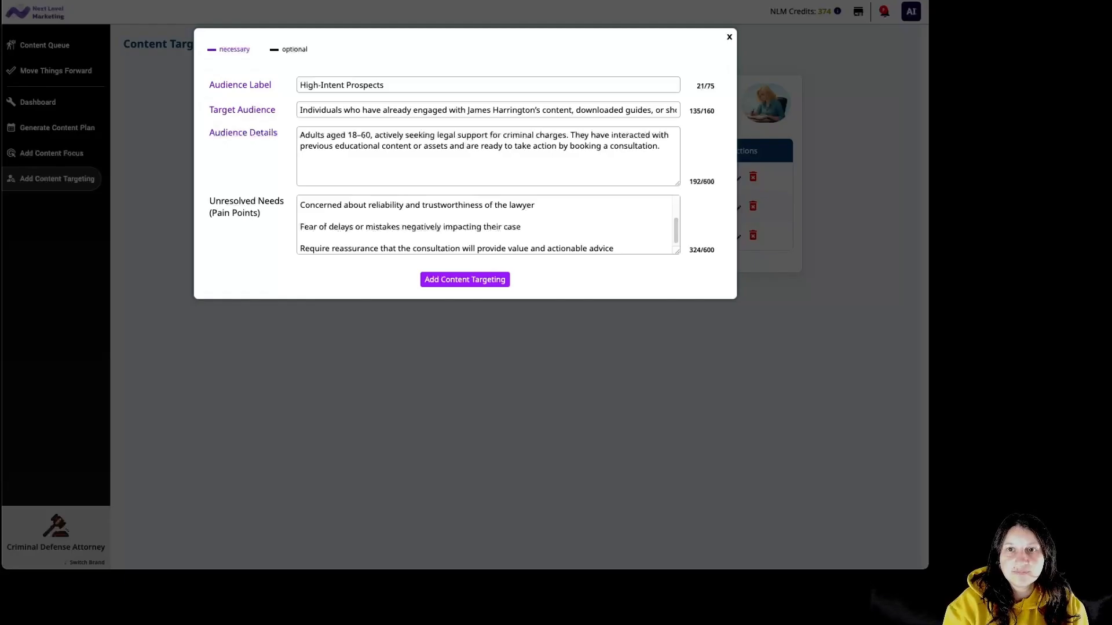
{"action": "left_click", "coordinate": [465, 279]}
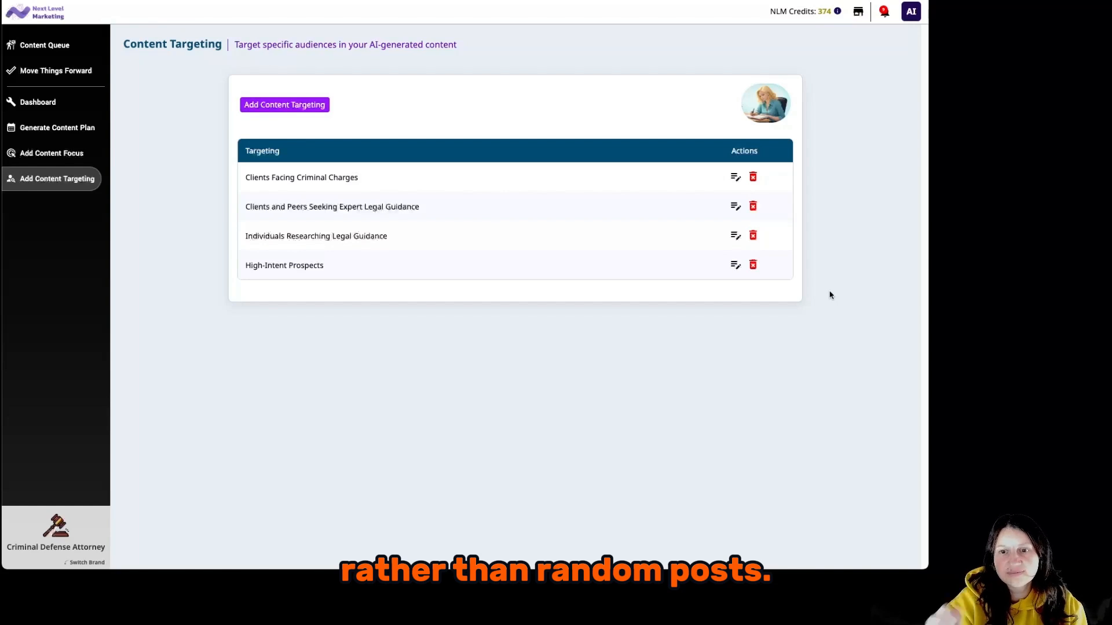
Run keyword research on 'DUI defense London', confirm the credit cost, and open its keyword list.
{"action": "left_click", "coordinate": [58, 128]}
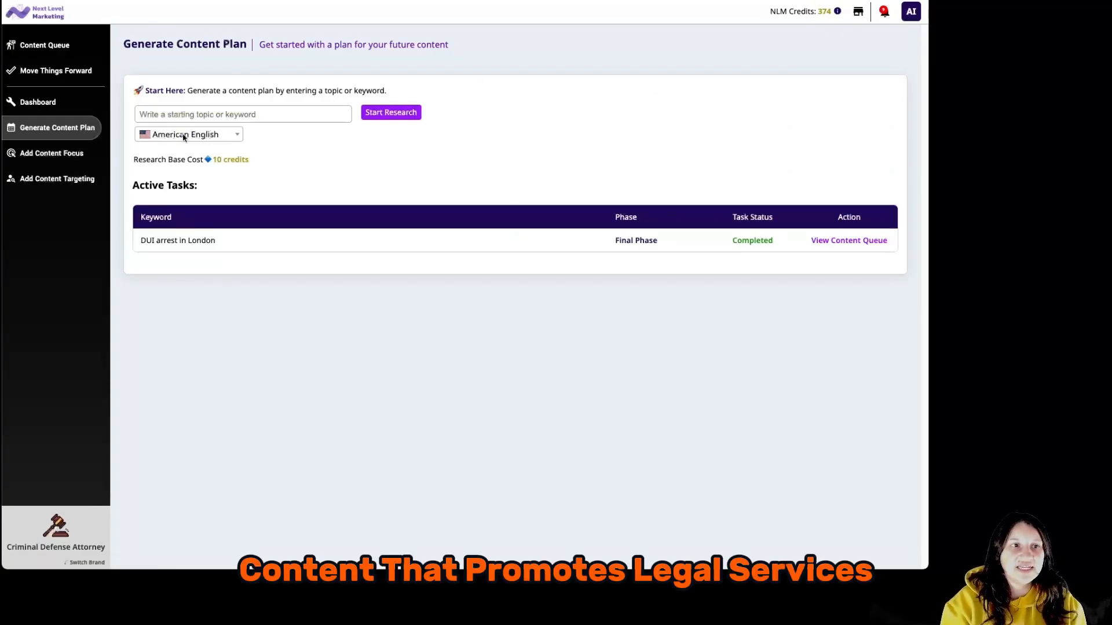
{"action": "left_click", "coordinate": [263, 113]}
{"action": "type", "text": "DUI defense London"}
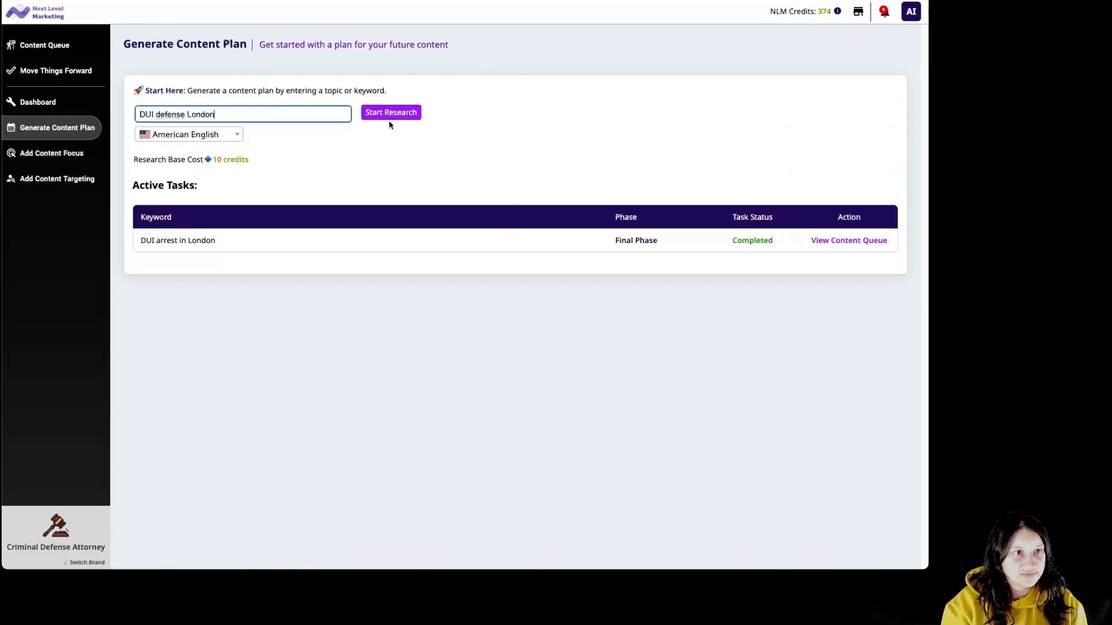
{"action": "left_click", "coordinate": [387, 113]}
{"action": "left_click", "coordinate": [435, 193]}
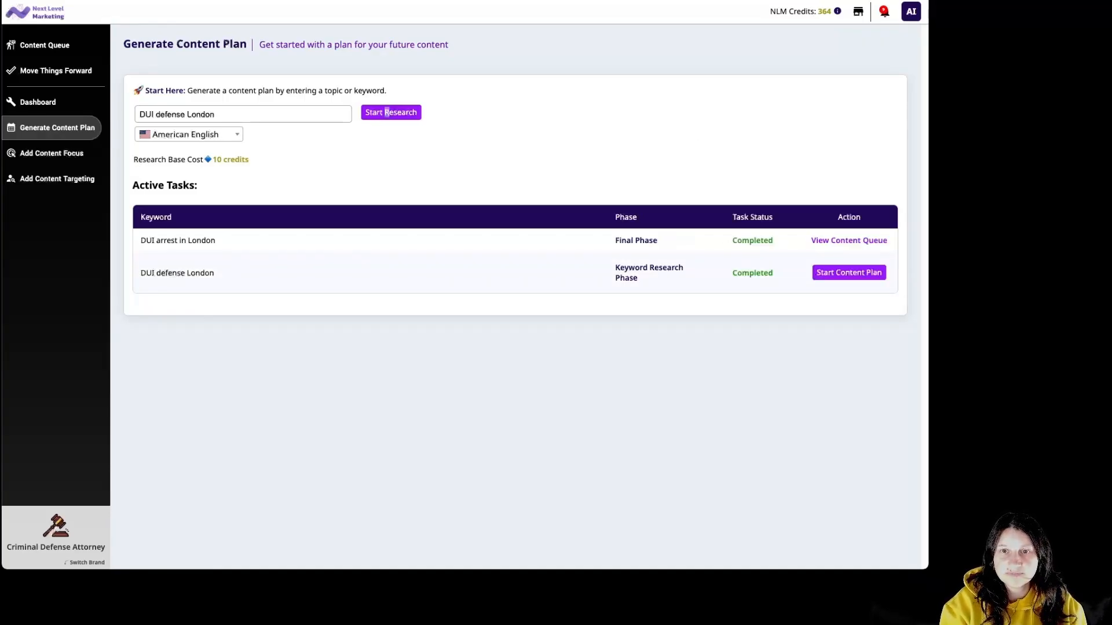
{"action": "left_click", "coordinate": [855, 273]}
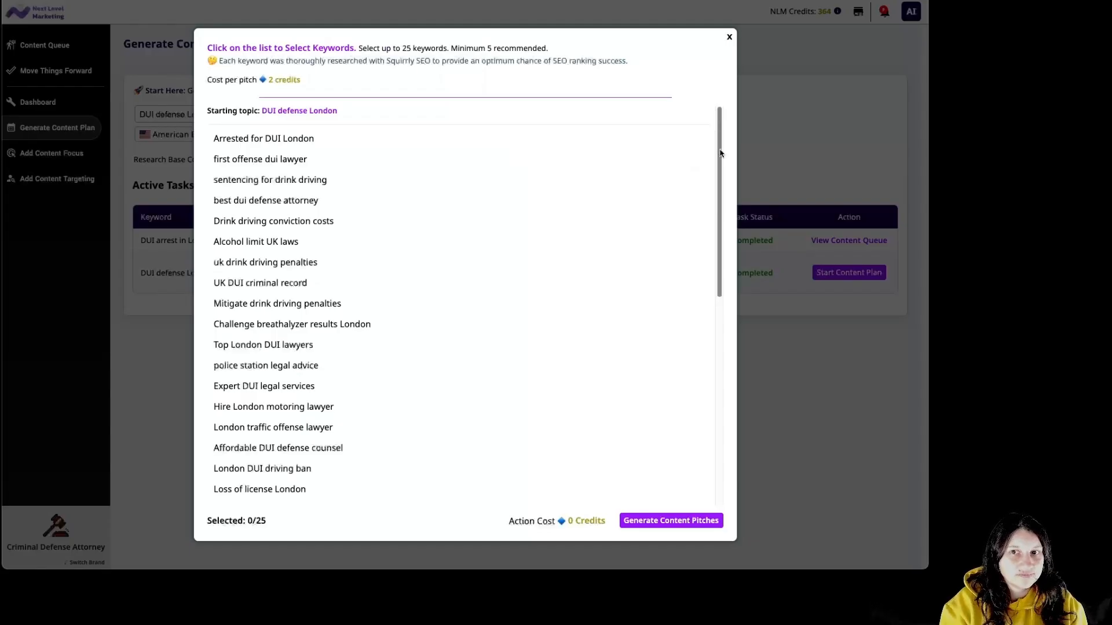
Select the keywords 'first offense dui lawyer' and 'best dui defense attorney' from the DUI list.
{"action": "left_click_drag", "start_coordinate": [720, 153], "coordinate": [717, 170]}
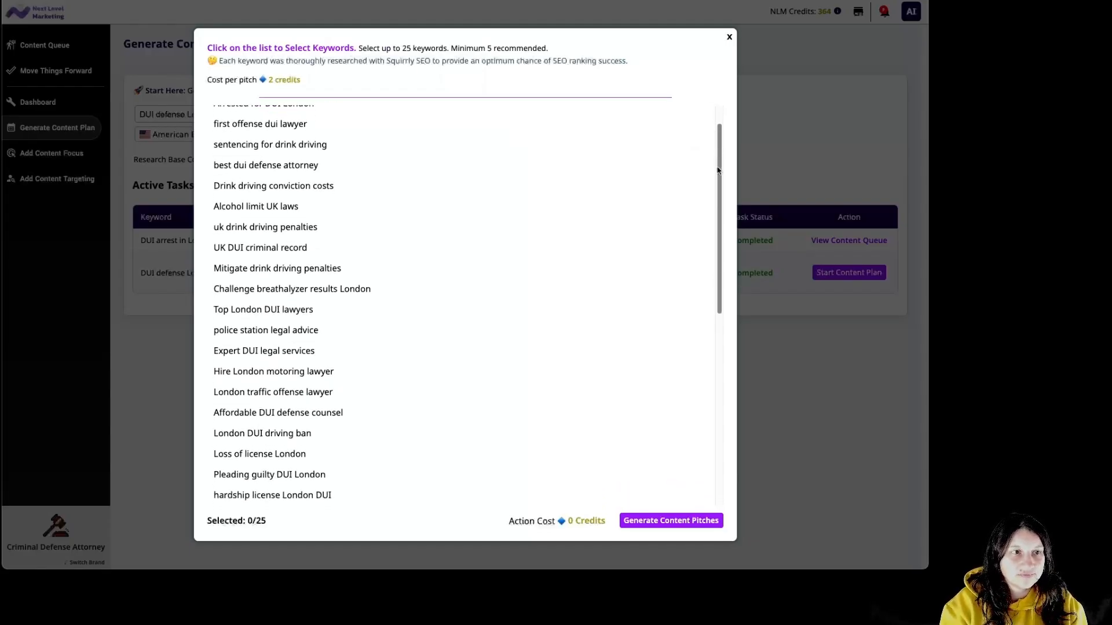
{"action": "left_click", "coordinate": [288, 120]}
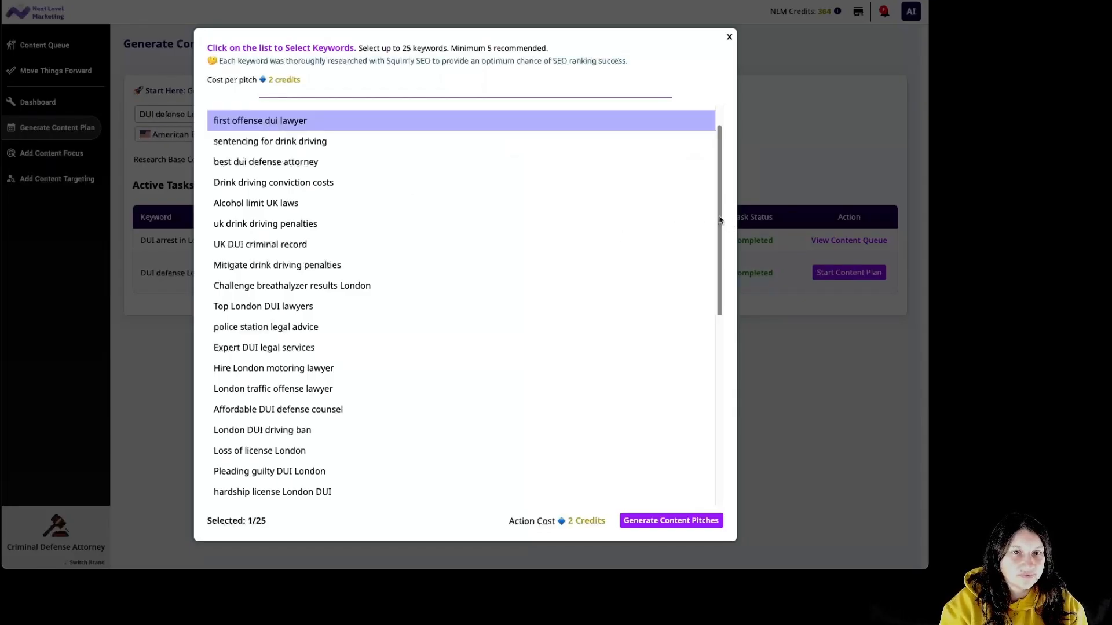
{"action": "scroll", "coordinate": [719, 231], "scroll_direction": "down", "scroll_amount": 1}
{"action": "left_click_drag", "start_coordinate": [719, 231], "coordinate": [721, 237]}
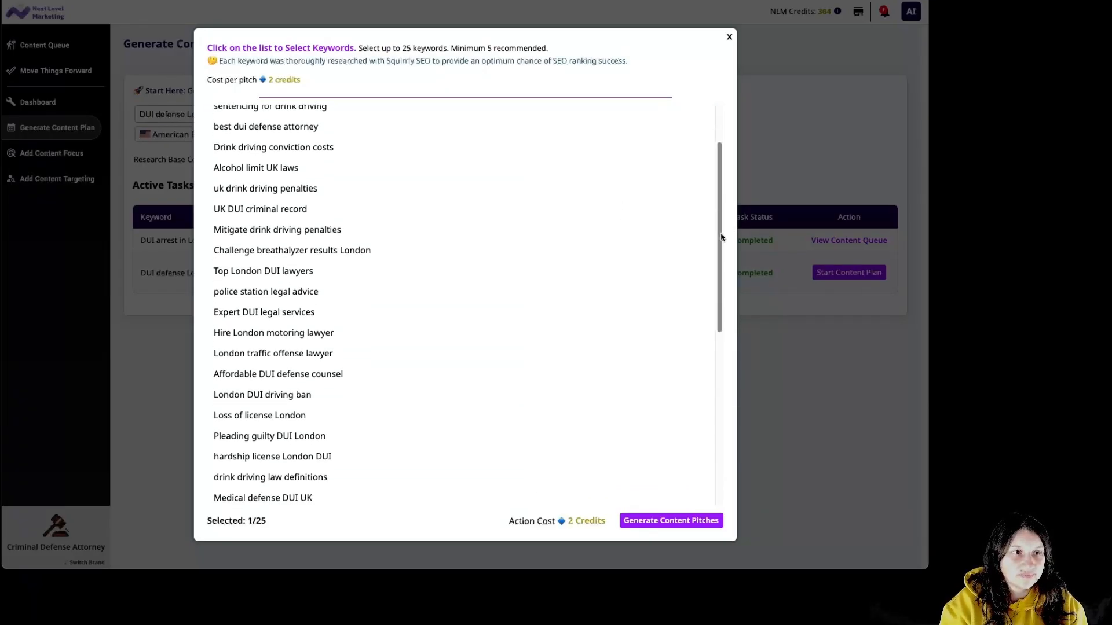
{"action": "left_click", "coordinate": [298, 134]}
{"action": "left_click_drag", "start_coordinate": [720, 221], "coordinate": [777, 393]}
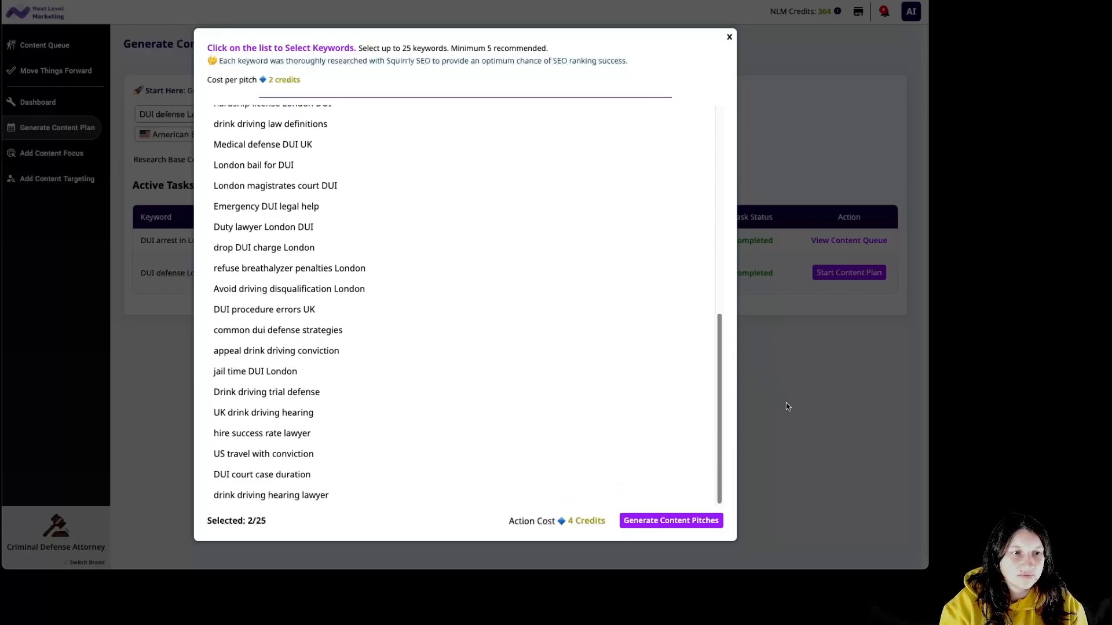
{"action": "left_click_drag", "start_coordinate": [787, 405], "coordinate": [721, 173]}
Generate pitches for the two DUI keywords for 4 credits and view the suggested pitches.
{"action": "left_click", "coordinate": [681, 520]}
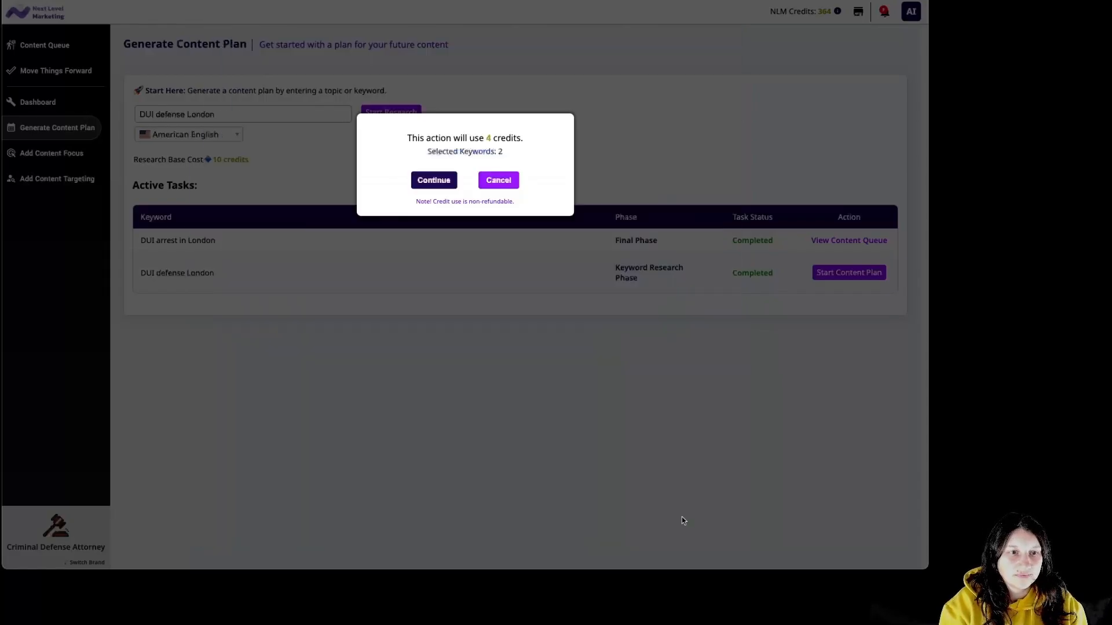
{"action": "left_click", "coordinate": [434, 180]}
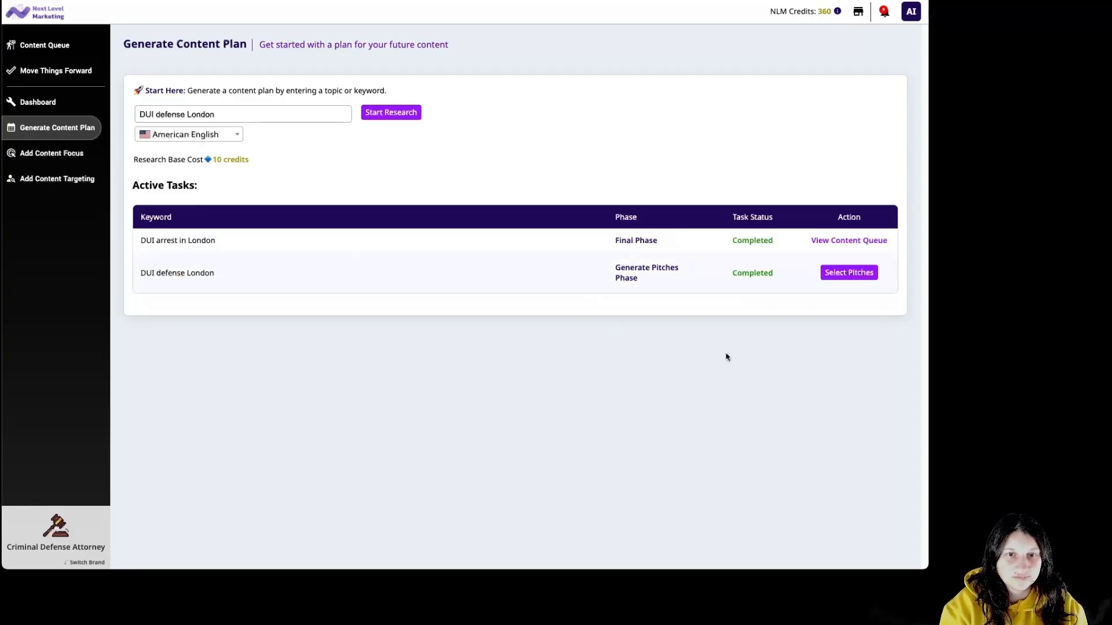
{"action": "left_click", "coordinate": [835, 273]}
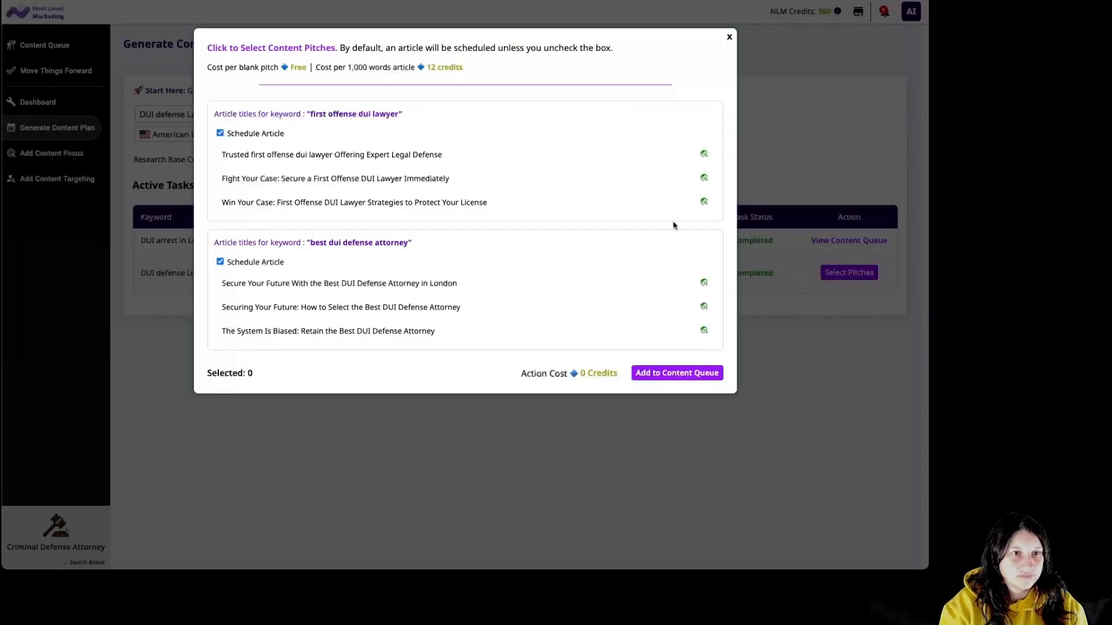
Queue only the 'Fight Your Case: Secure a First Offense DUI Lawyer Immediately' pitch for 12 credits.
{"action": "left_click", "coordinate": [489, 189]}
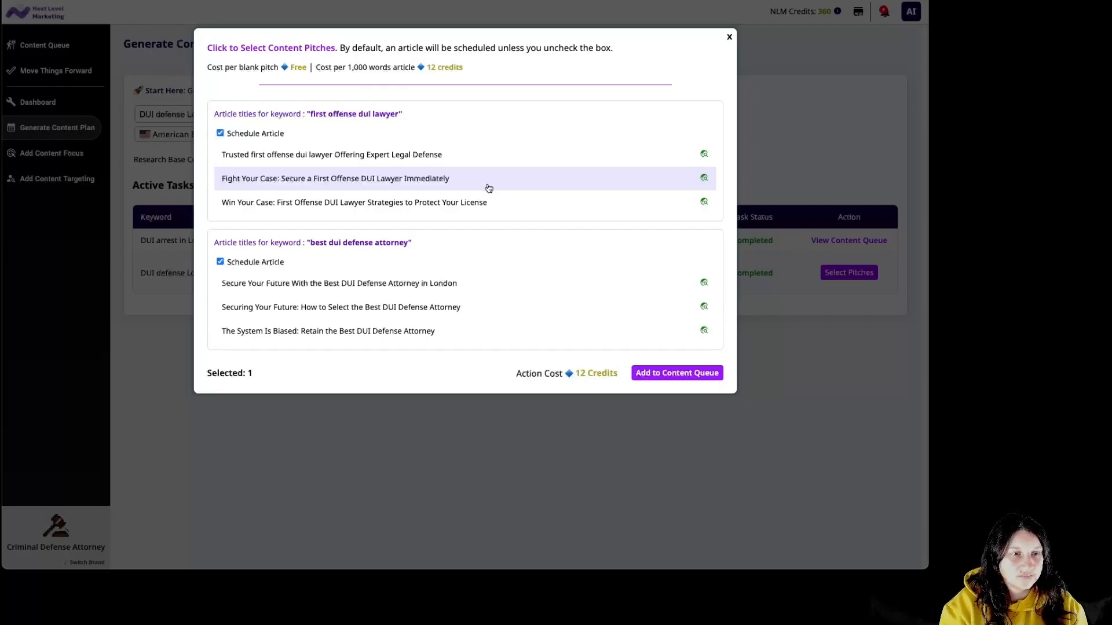
{"action": "left_click", "coordinate": [553, 291]}
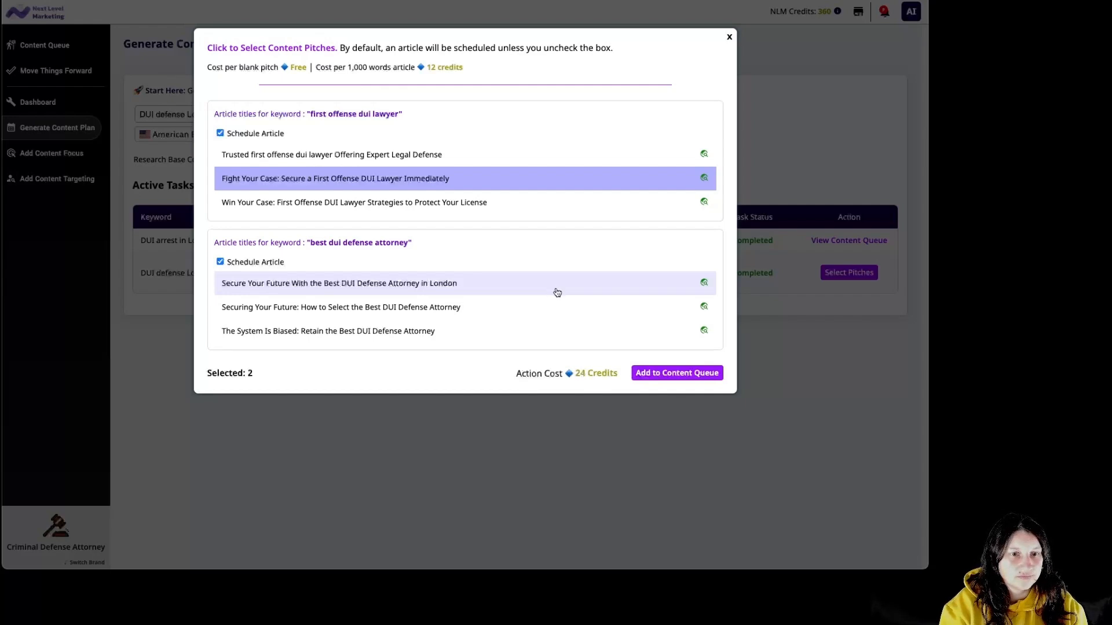
{"action": "left_click", "coordinate": [660, 288]}
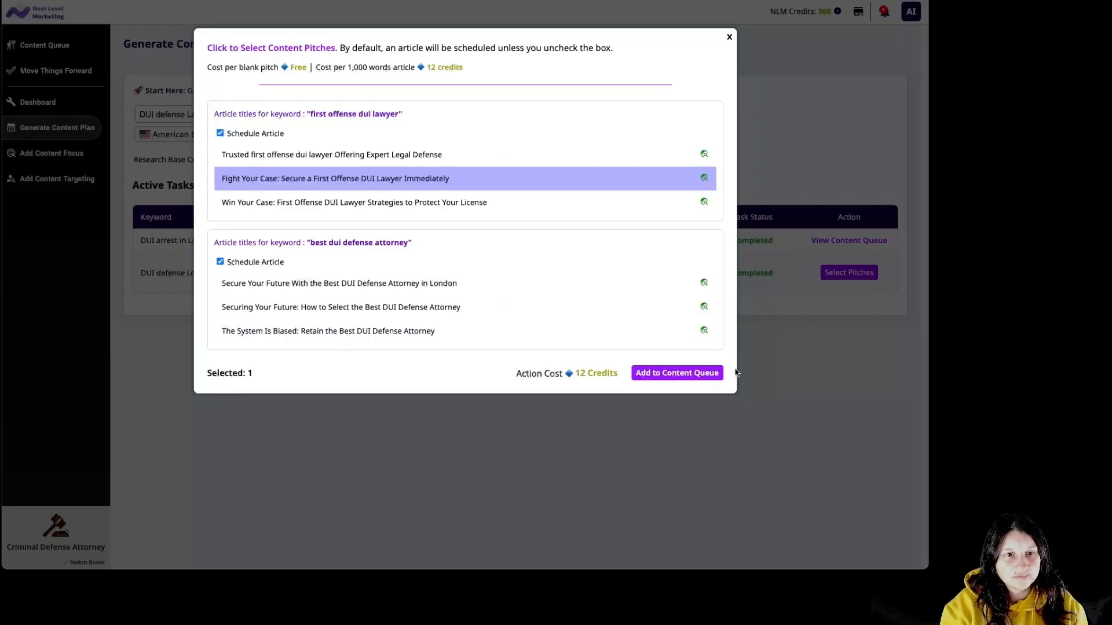
{"action": "left_click", "coordinate": [695, 374]}
{"action": "left_click", "coordinate": [434, 211]}
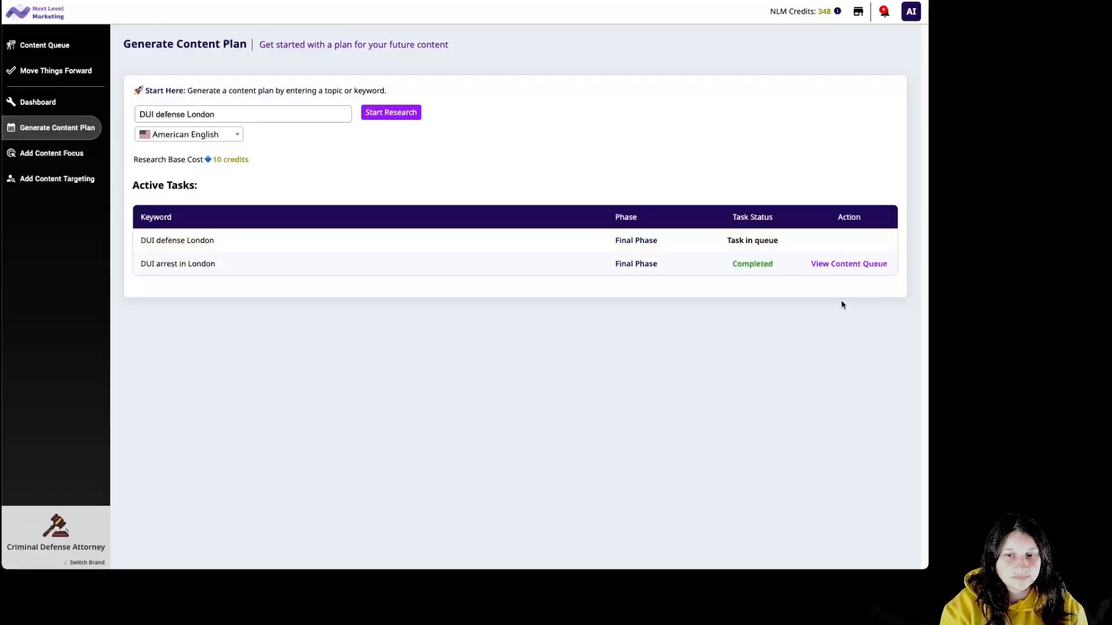
Retarget the queued Fight Your Case pitch to Clients Facing Criminal Charges for 4 credits.
{"action": "left_click", "coordinate": [838, 264]}
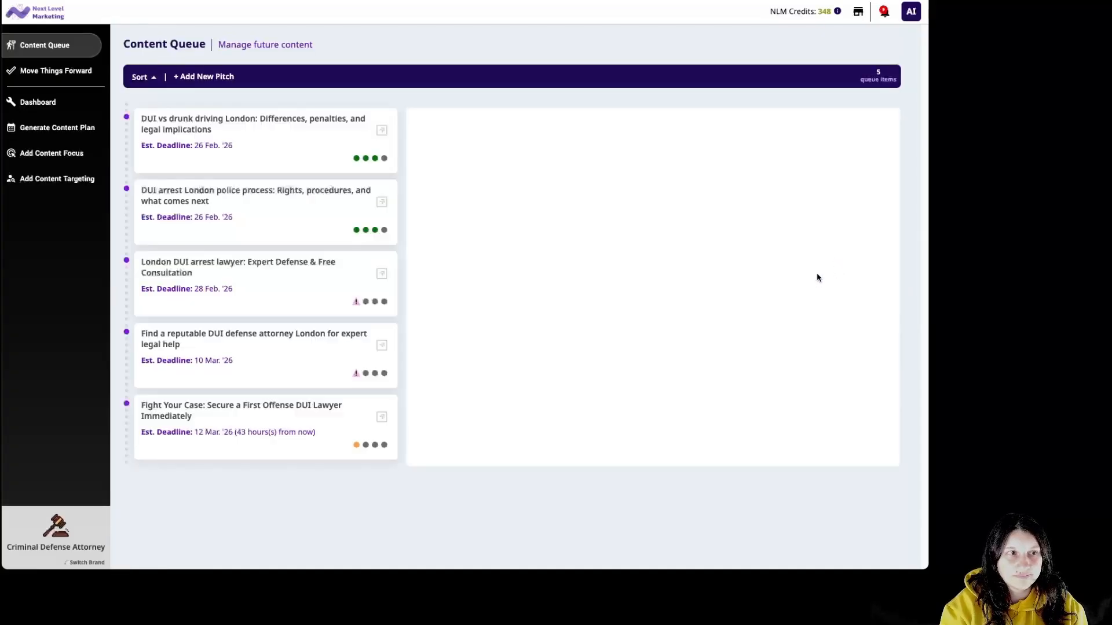
{"action": "left_click", "coordinate": [313, 433]}
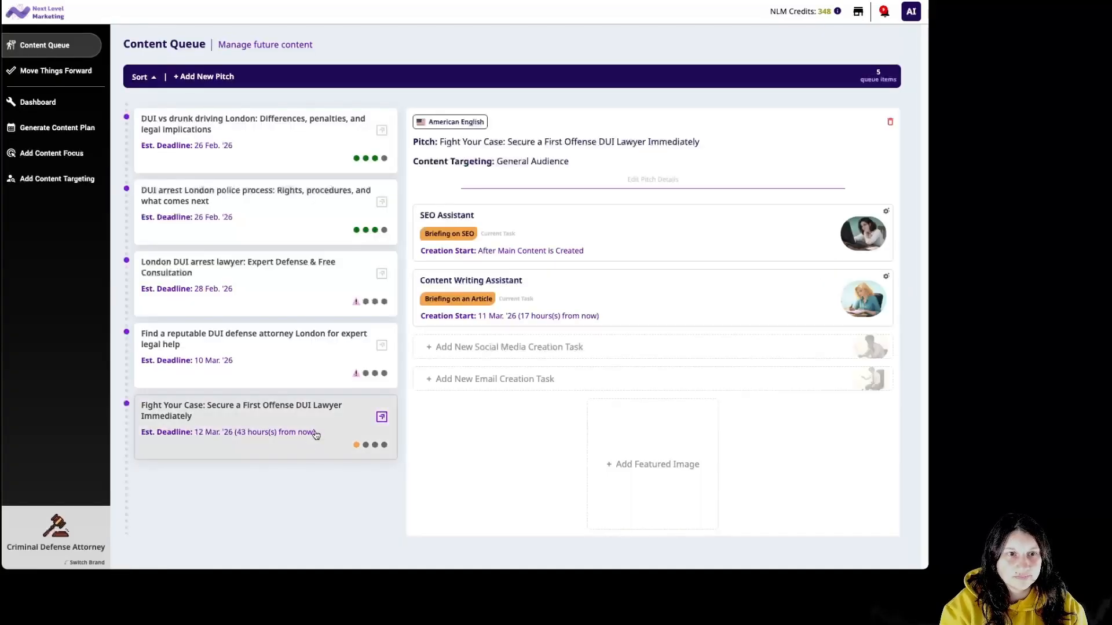
{"action": "left_click", "coordinate": [652, 179]}
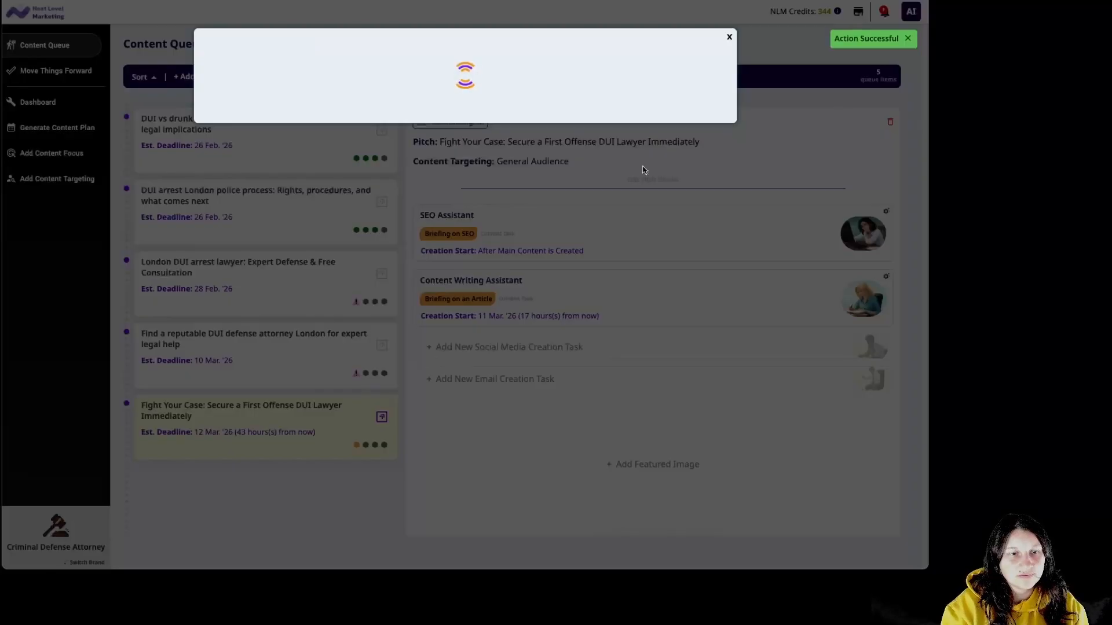
{"action": "left_click", "coordinate": [421, 120]}
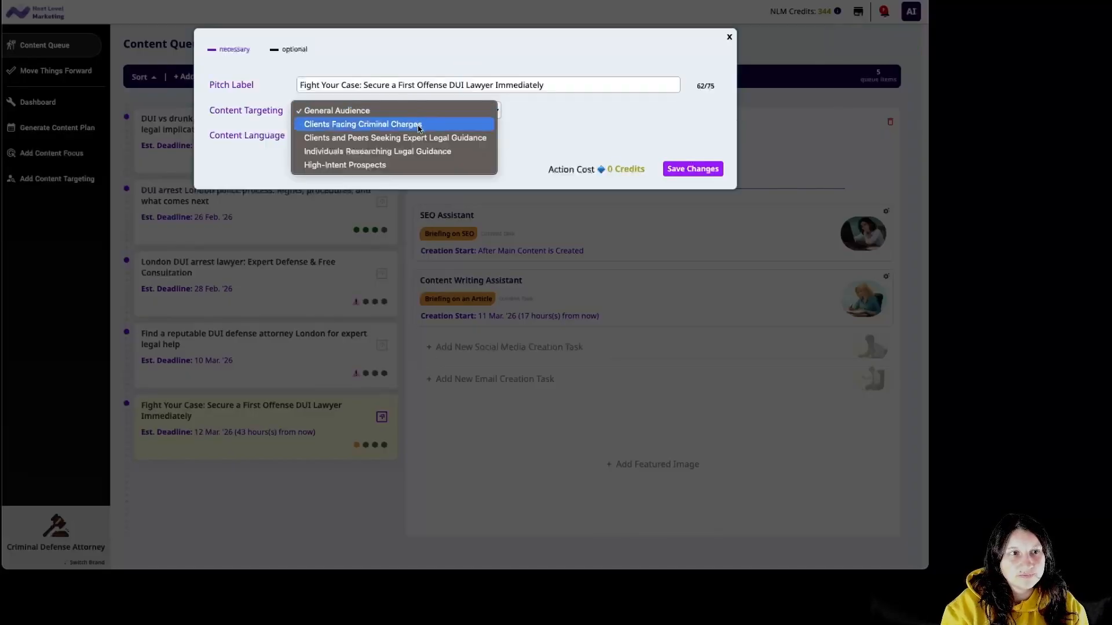
{"action": "left_click", "coordinate": [432, 126]}
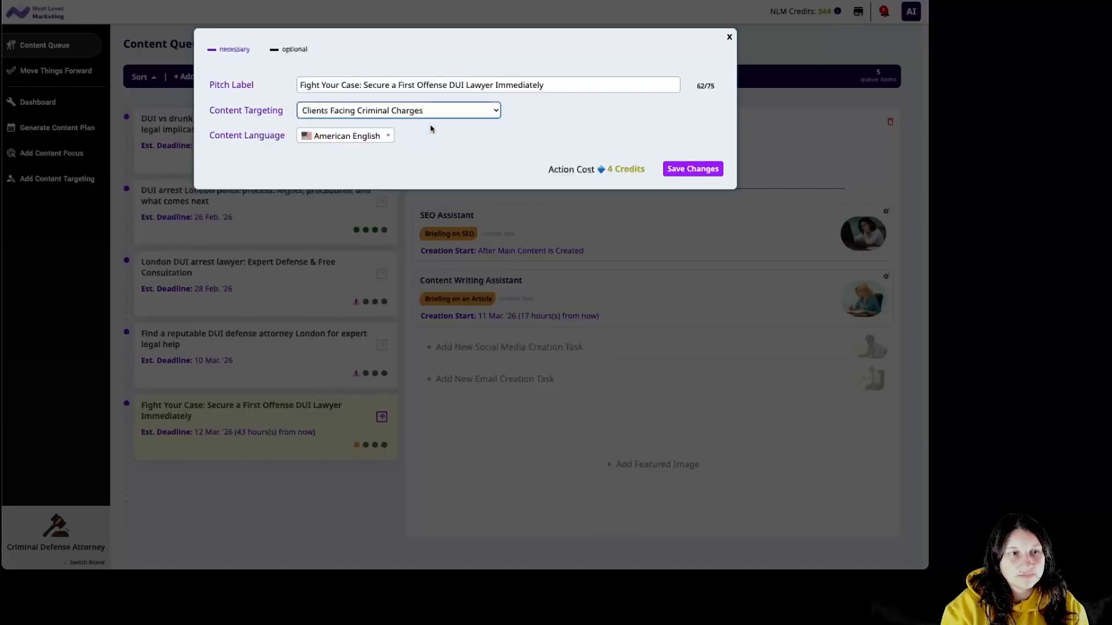
{"action": "left_click", "coordinate": [688, 174]}
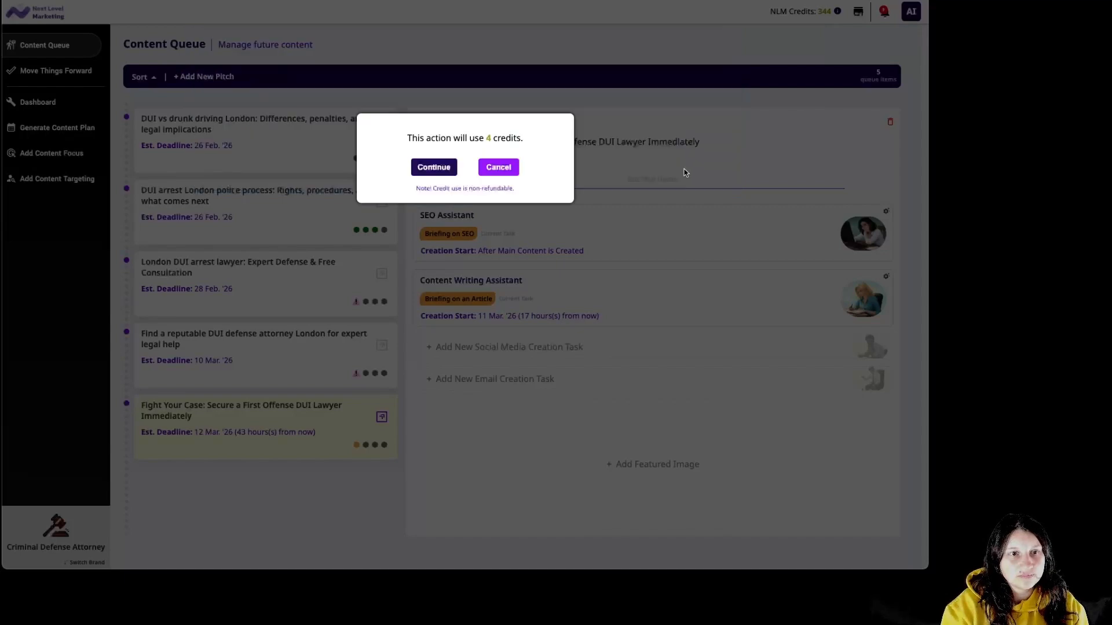
{"action": "left_click", "coordinate": [445, 169]}
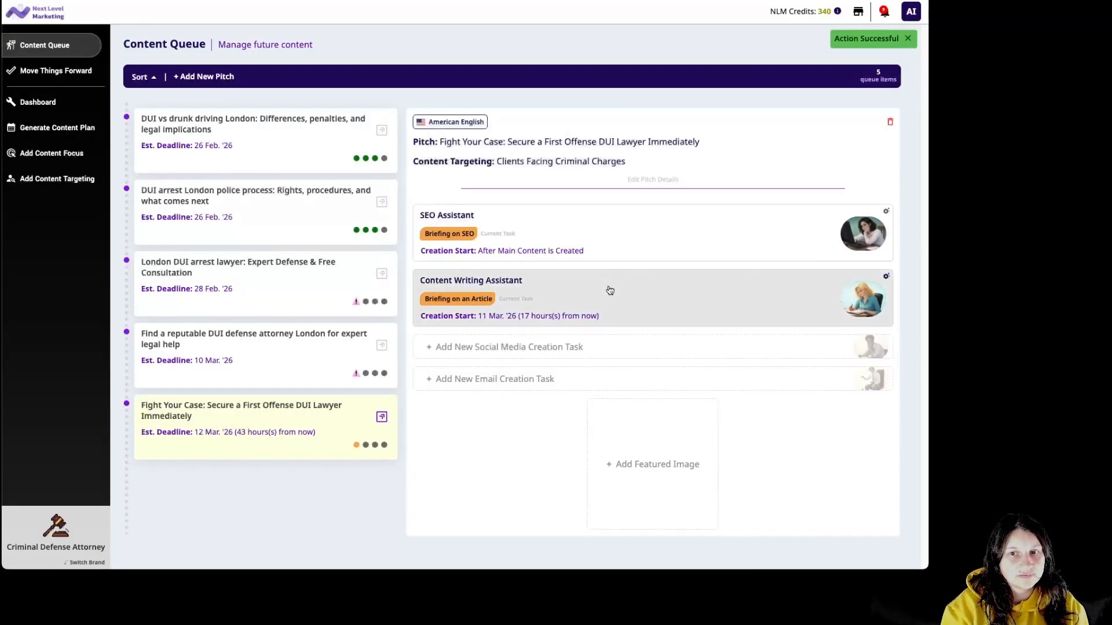
{"action": "left_click", "coordinate": [610, 289]}
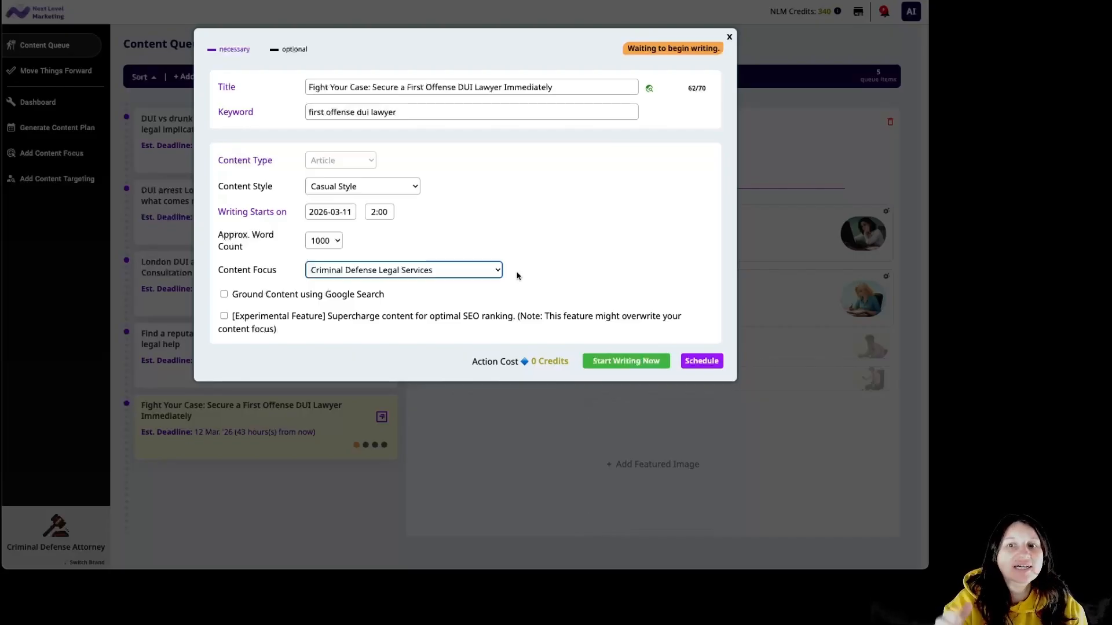
Have the Fight Your Case article written immediately and scroll through the generated draft.
{"action": "left_click", "coordinate": [636, 365]}
{"action": "left_click", "coordinate": [446, 169]}
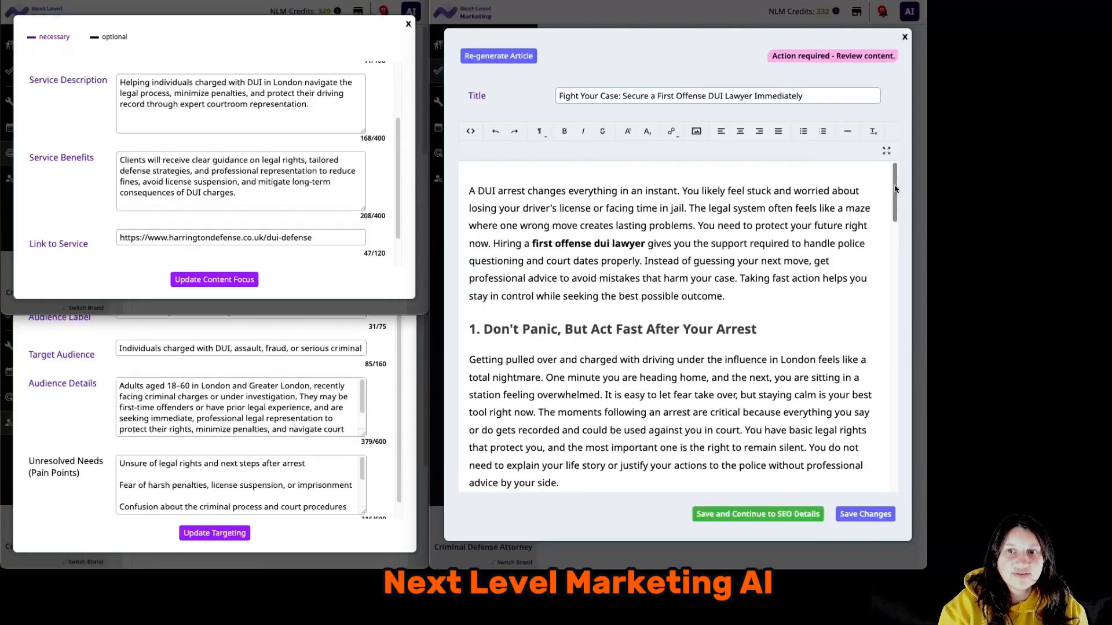
{"action": "left_click_drag", "start_coordinate": [894, 189], "coordinate": [925, 440]}
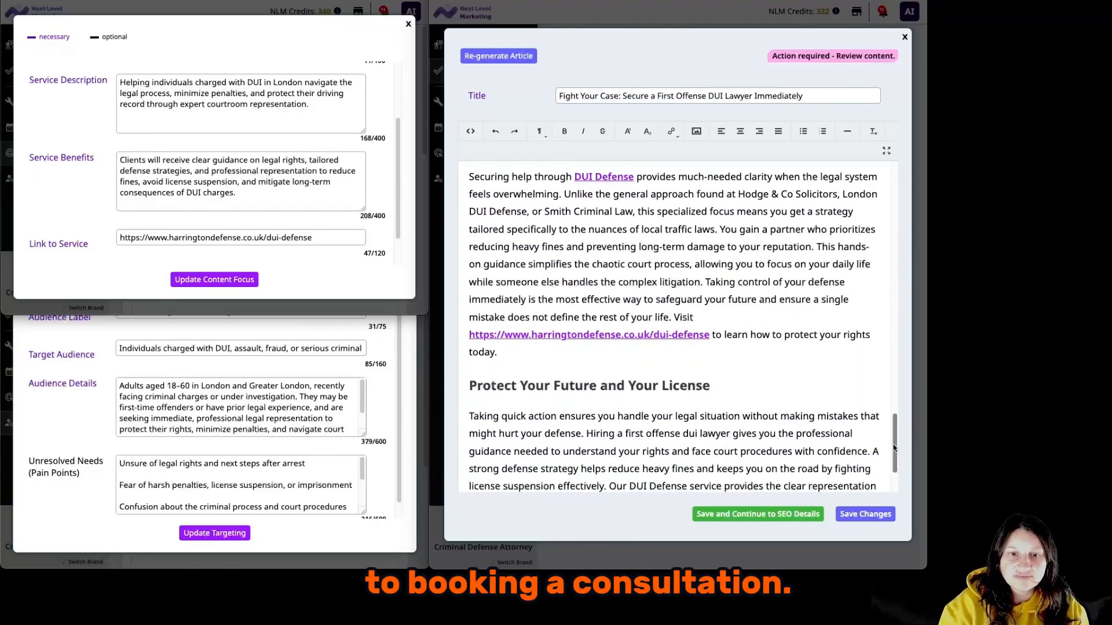
Save the article and its SEO details, then approve it for publishing via the WordPress plugin.
{"action": "left_click_drag", "start_coordinate": [893, 448], "coordinate": [898, 468]}
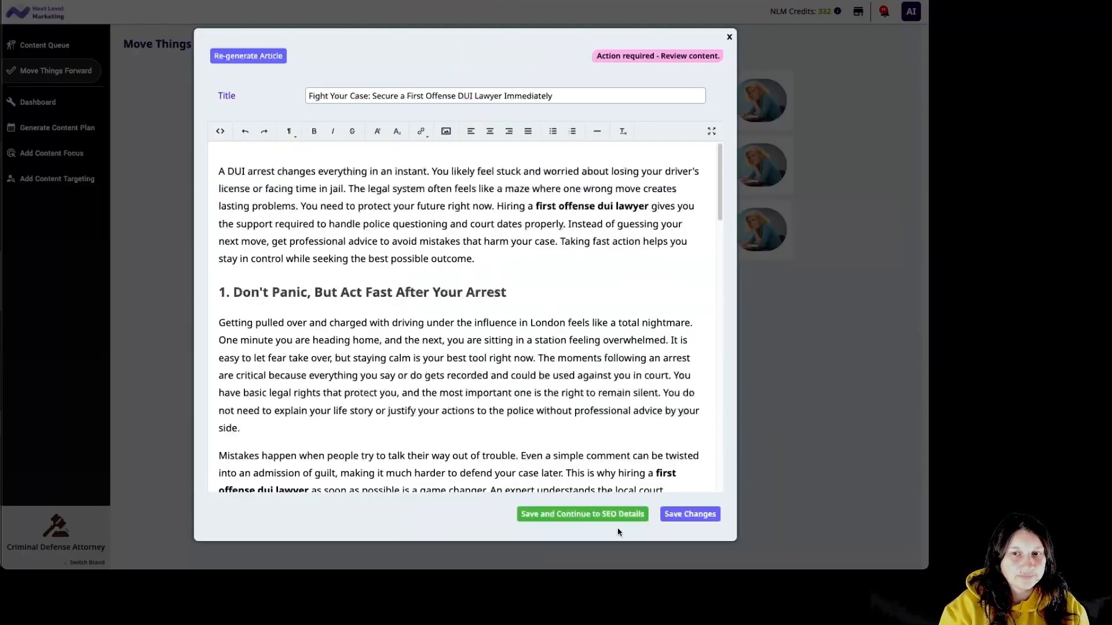
{"action": "left_click", "coordinate": [610, 520]}
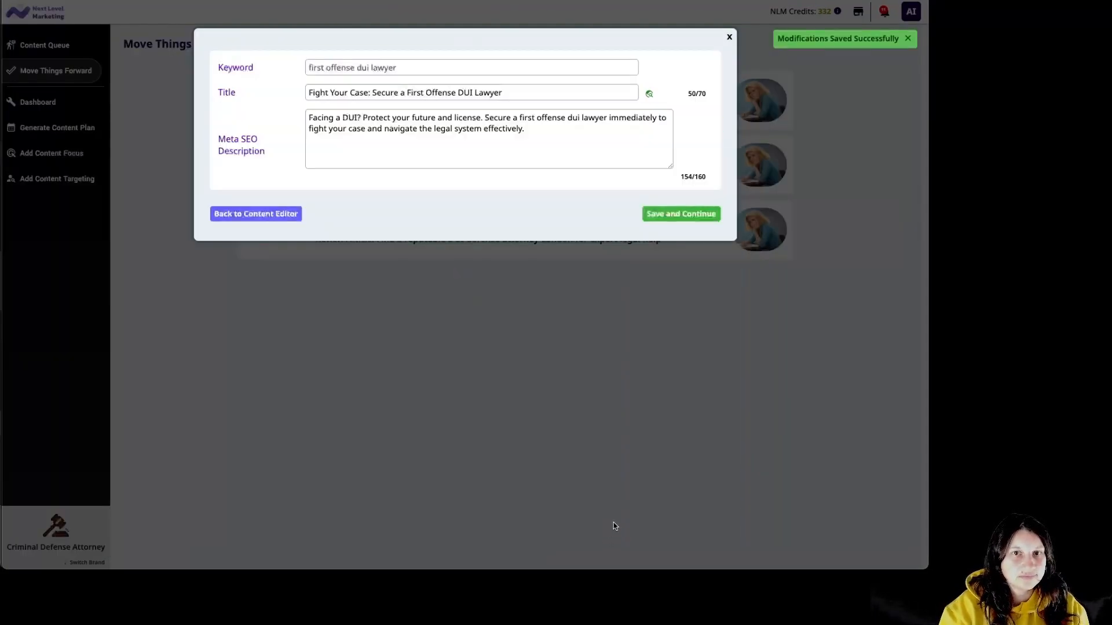
{"action": "left_click", "coordinate": [705, 219]}
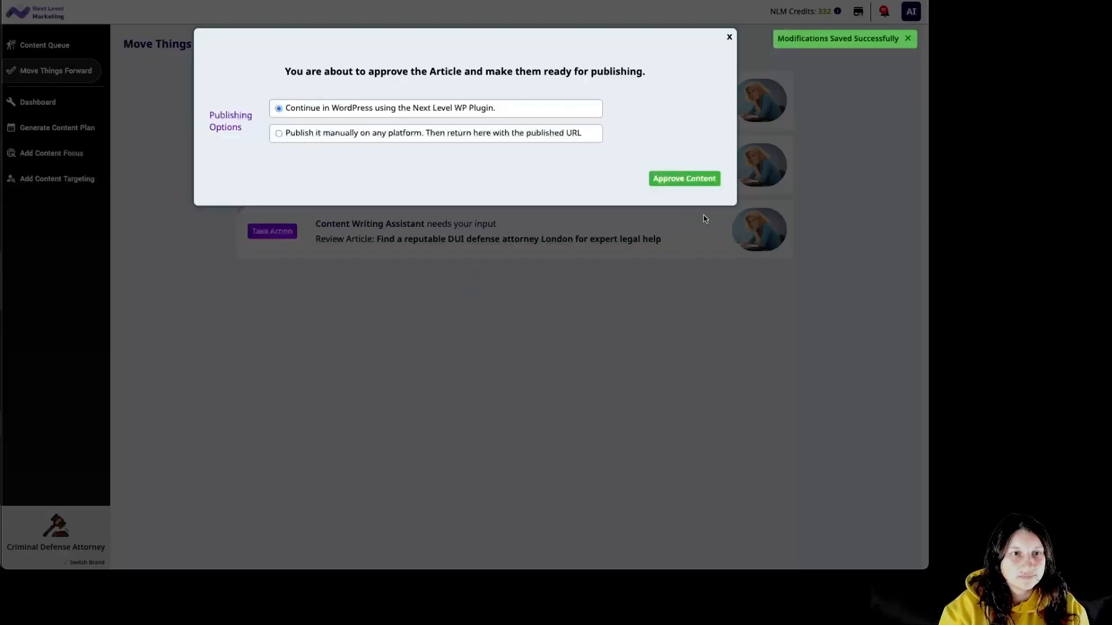
{"action": "left_click", "coordinate": [681, 179]}
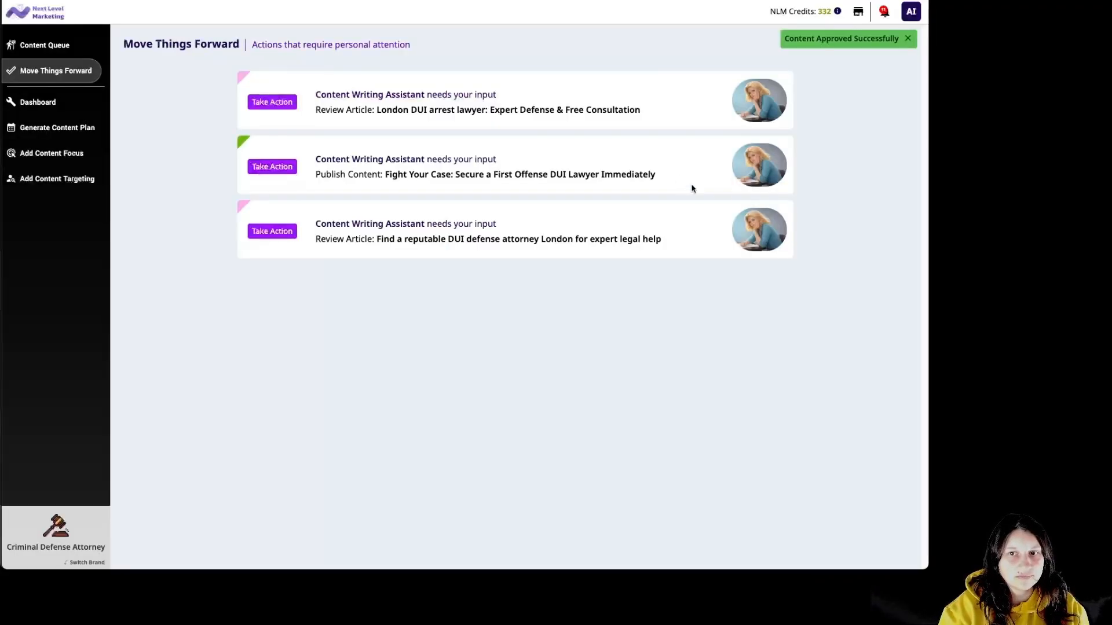
Start keyword research on 'criminal defense tips London', accepting the 10-credit cost.
{"action": "left_click", "coordinate": [57, 127]}
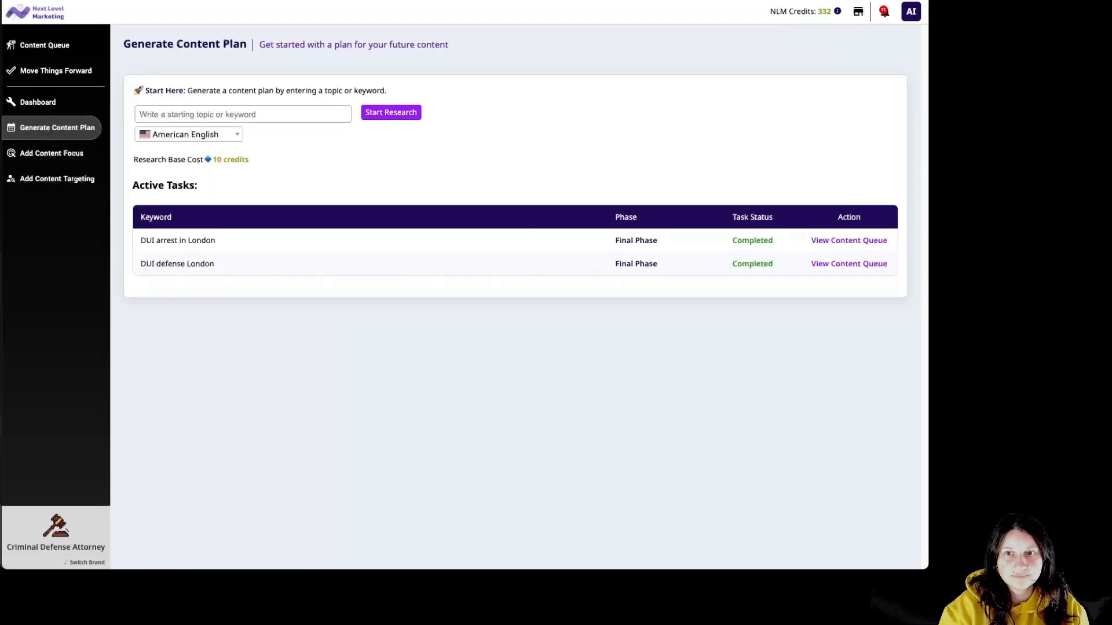
{"action": "type", "text": "criminal defense tips London"}
{"action": "left_click", "coordinate": [386, 116]}
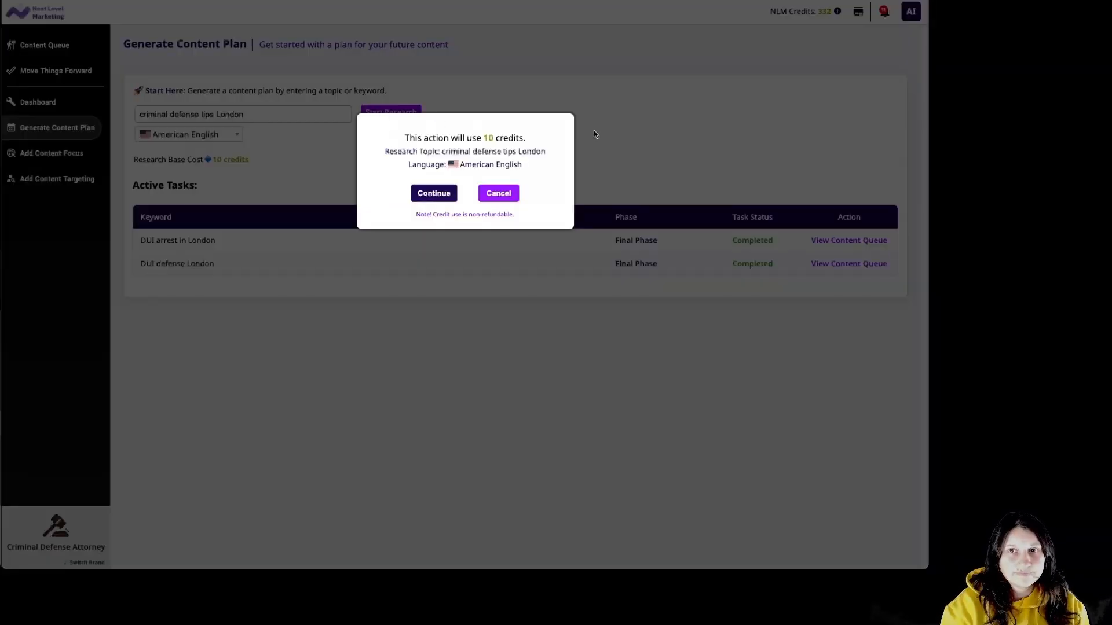
{"action": "left_click", "coordinate": [431, 195]}
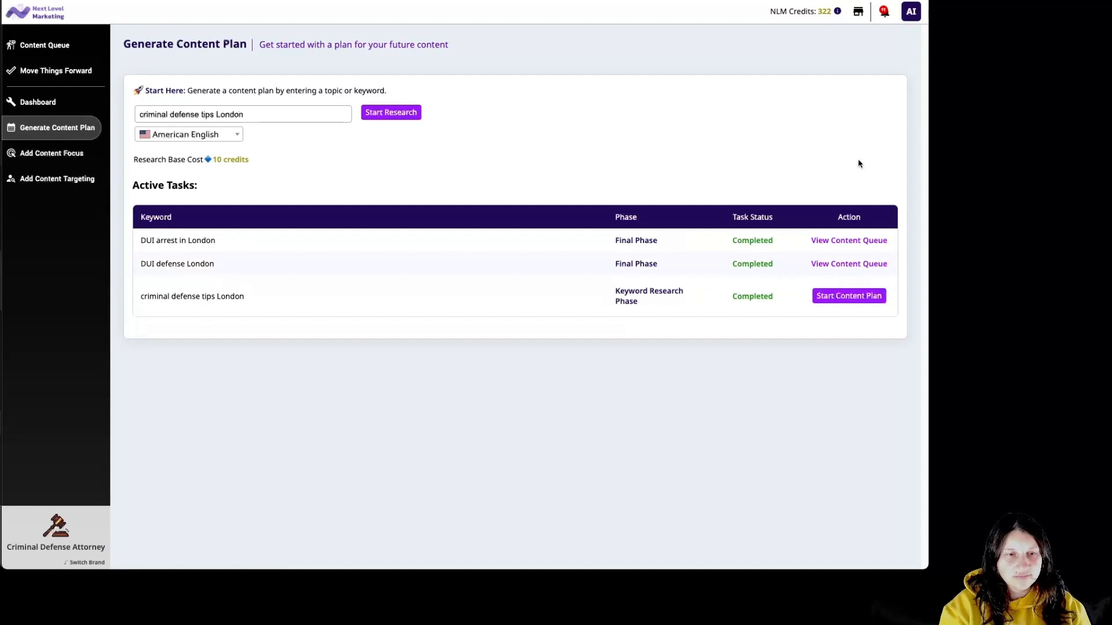
Generate pitches from Assault charges legal advice, Dropping criminal charges tips and Expert criminal defense counsel.
{"action": "left_click", "coordinate": [860, 298]}
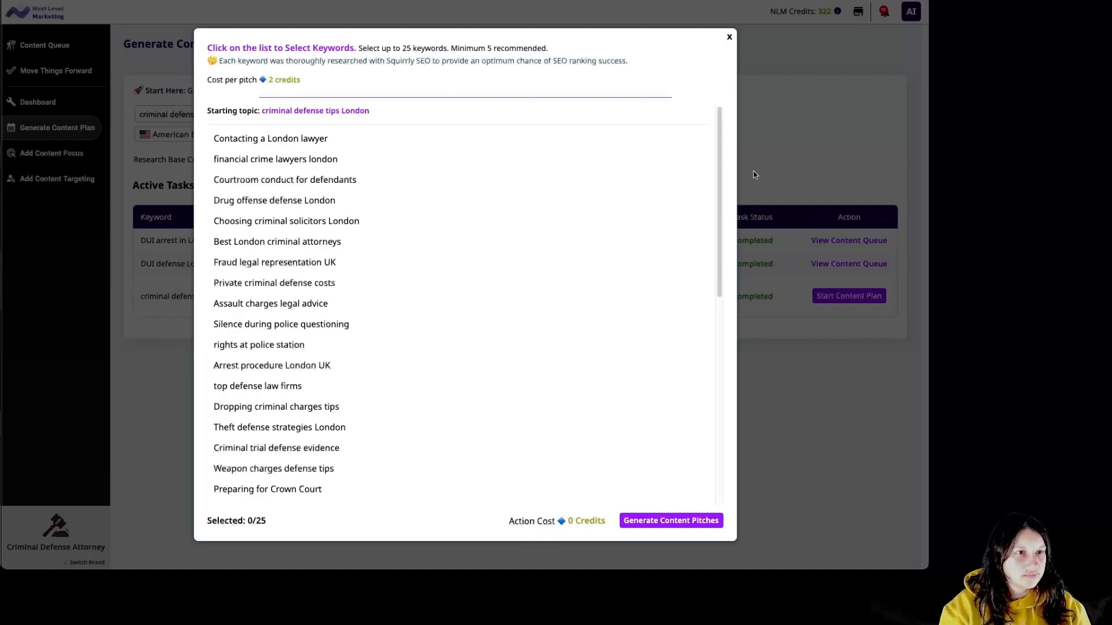
{"action": "left_click_drag", "start_coordinate": [720, 180], "coordinate": [726, 227]}
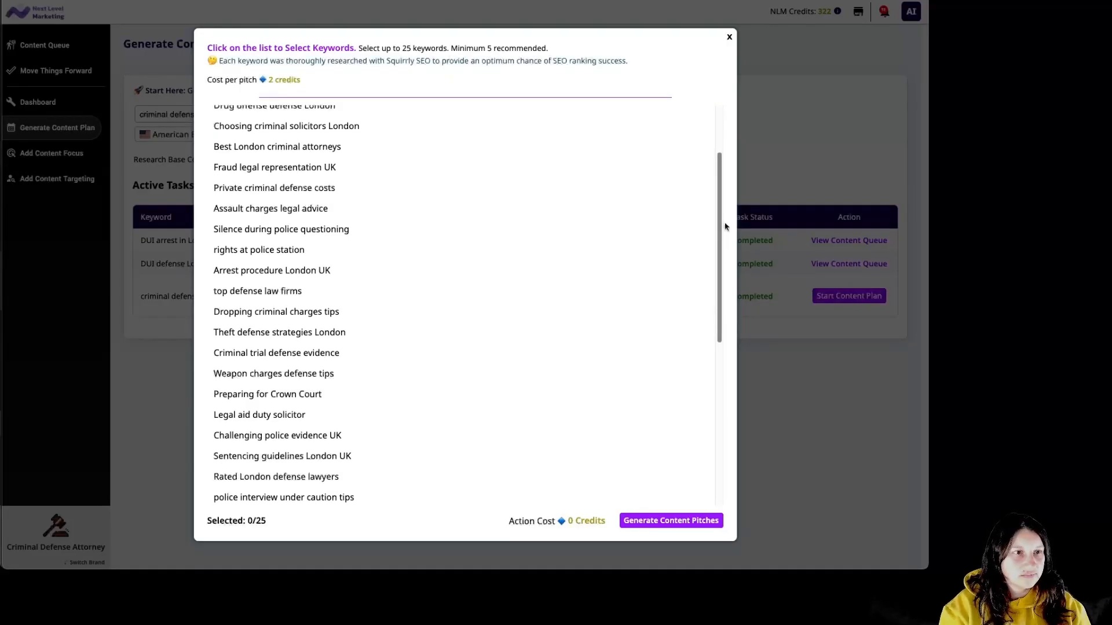
{"action": "left_click_drag", "start_coordinate": [726, 226], "coordinate": [726, 231]}
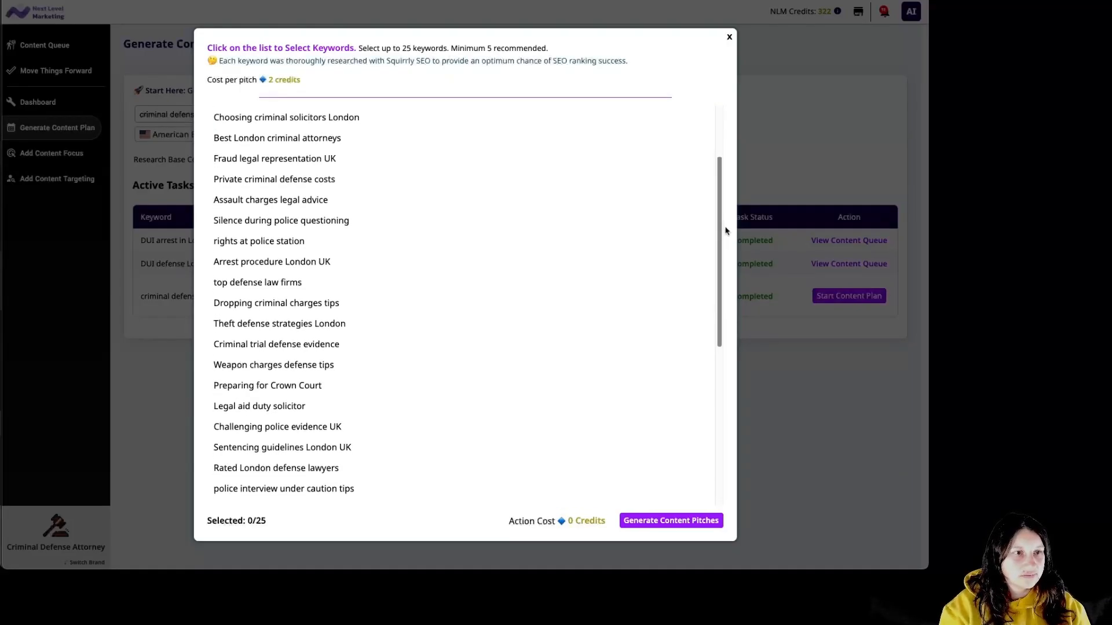
{"action": "left_click", "coordinate": [256, 204]}
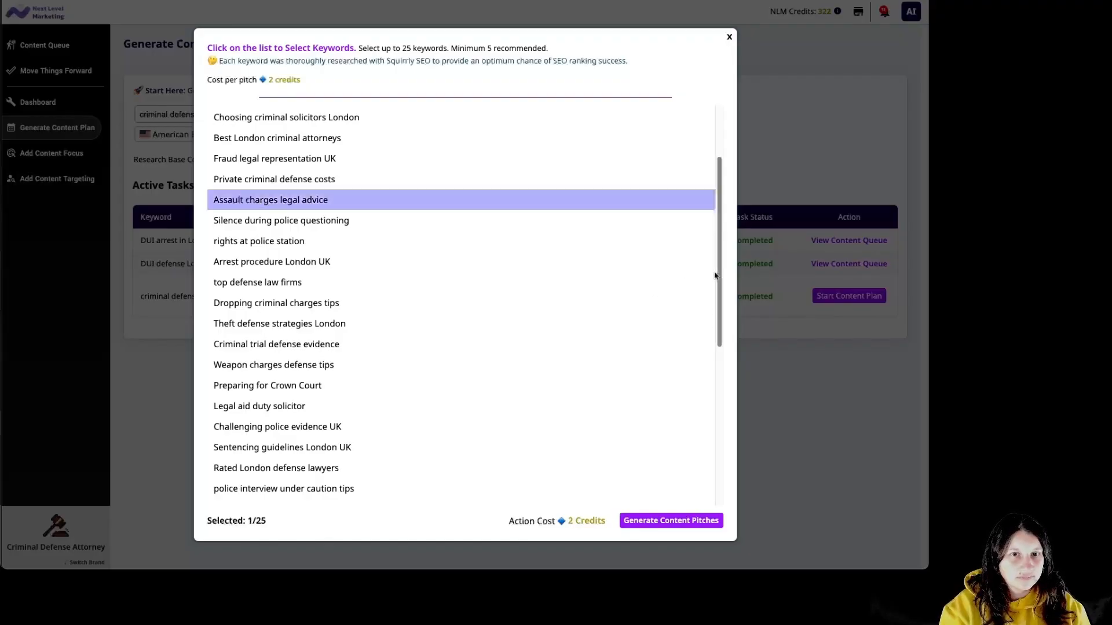
{"action": "left_click_drag", "start_coordinate": [719, 275], "coordinate": [718, 307]}
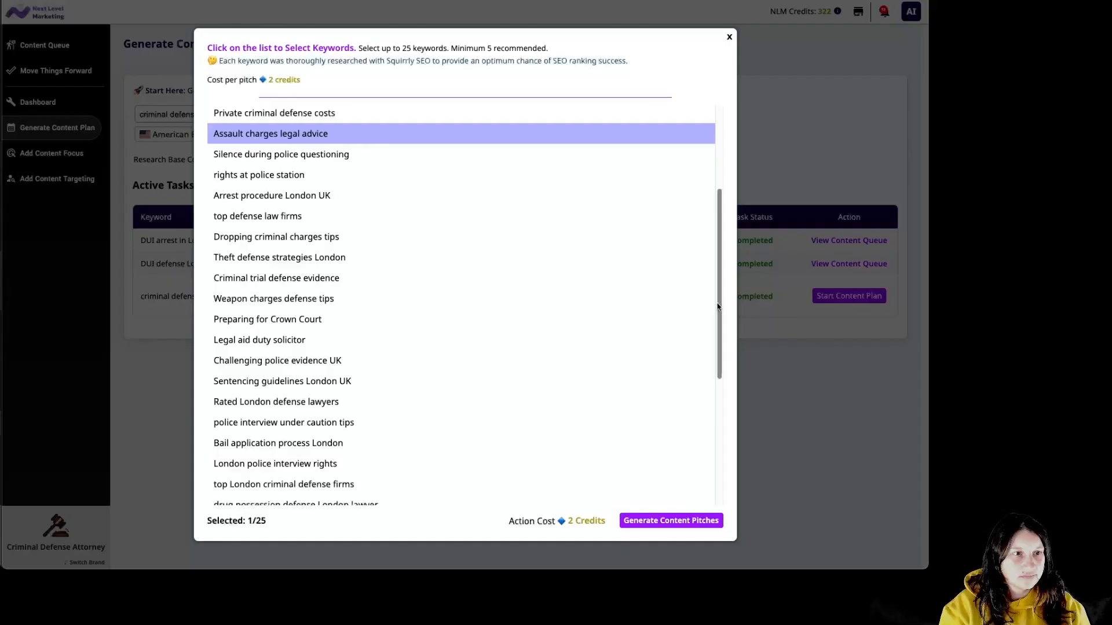
{"action": "left_click_drag", "start_coordinate": [718, 307], "coordinate": [775, 459]}
{"action": "left_click", "coordinate": [313, 239]}
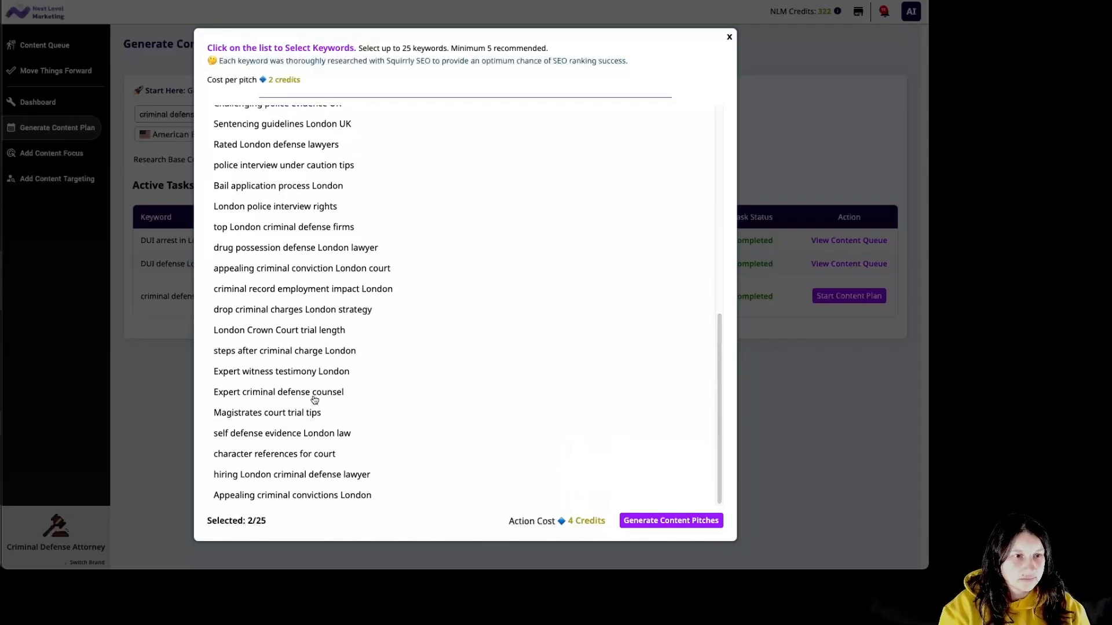
{"action": "left_click", "coordinate": [336, 399]}
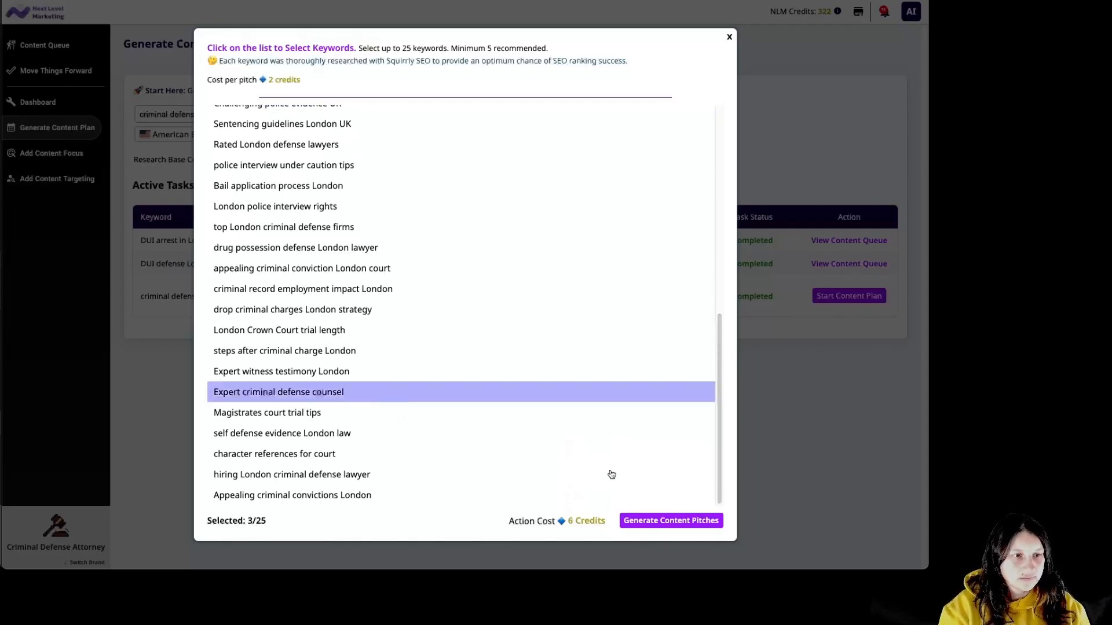
{"action": "left_click", "coordinate": [669, 520]}
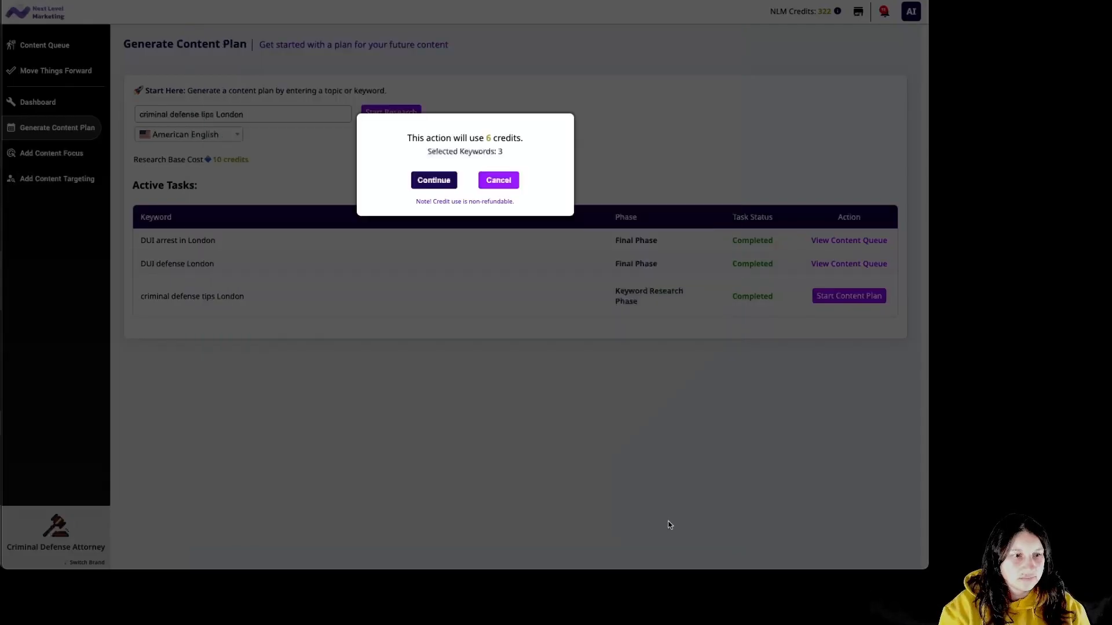
{"action": "left_click", "coordinate": [436, 181]}
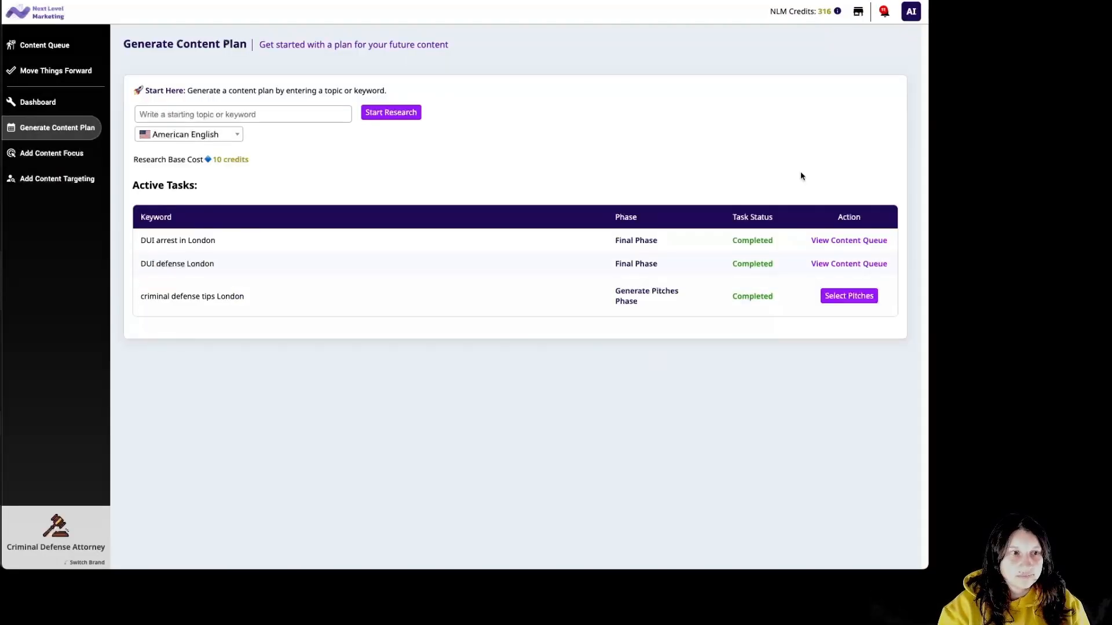
Choose only the 'Key Dropping Criminal Charges Tips' pitch and queue it for 12 credits.
{"action": "left_click", "coordinate": [857, 298]}
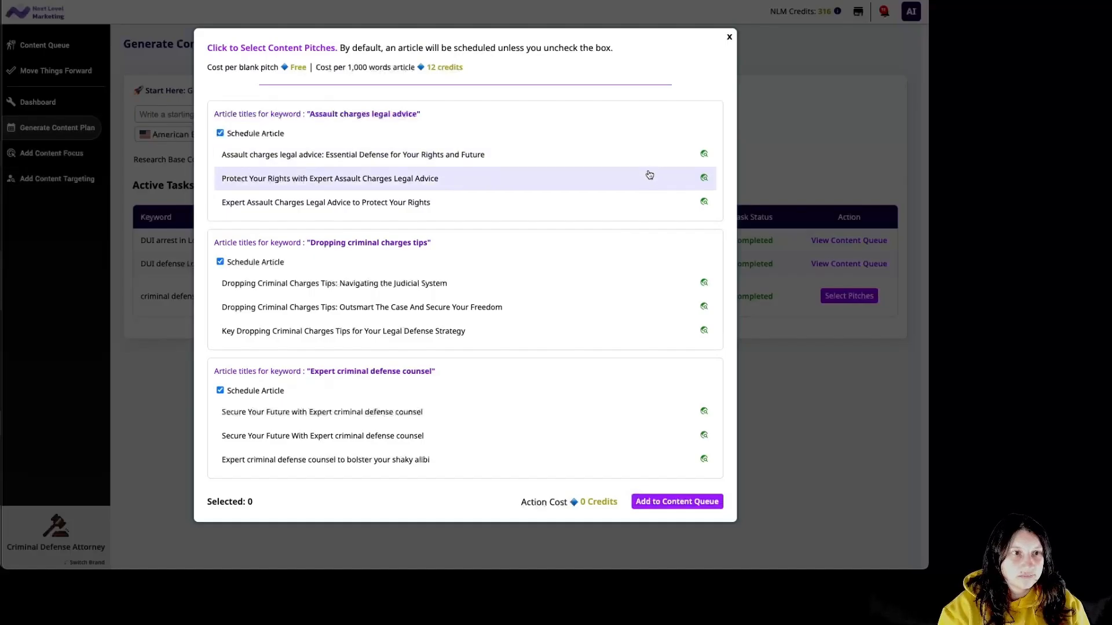
{"action": "left_click", "coordinate": [604, 183]}
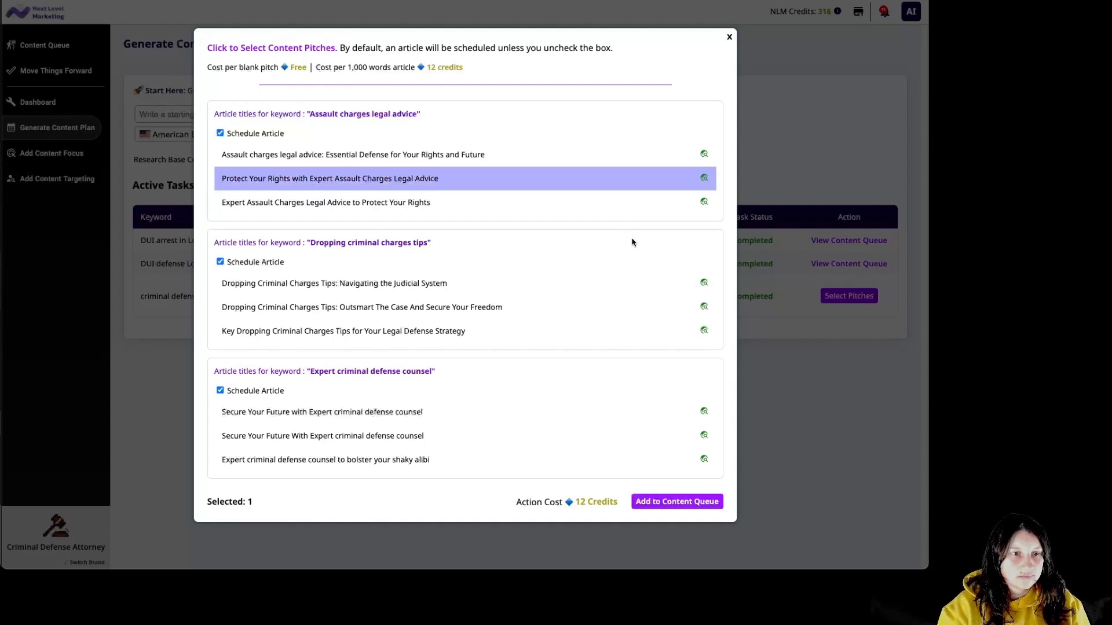
{"action": "left_click", "coordinate": [709, 302]}
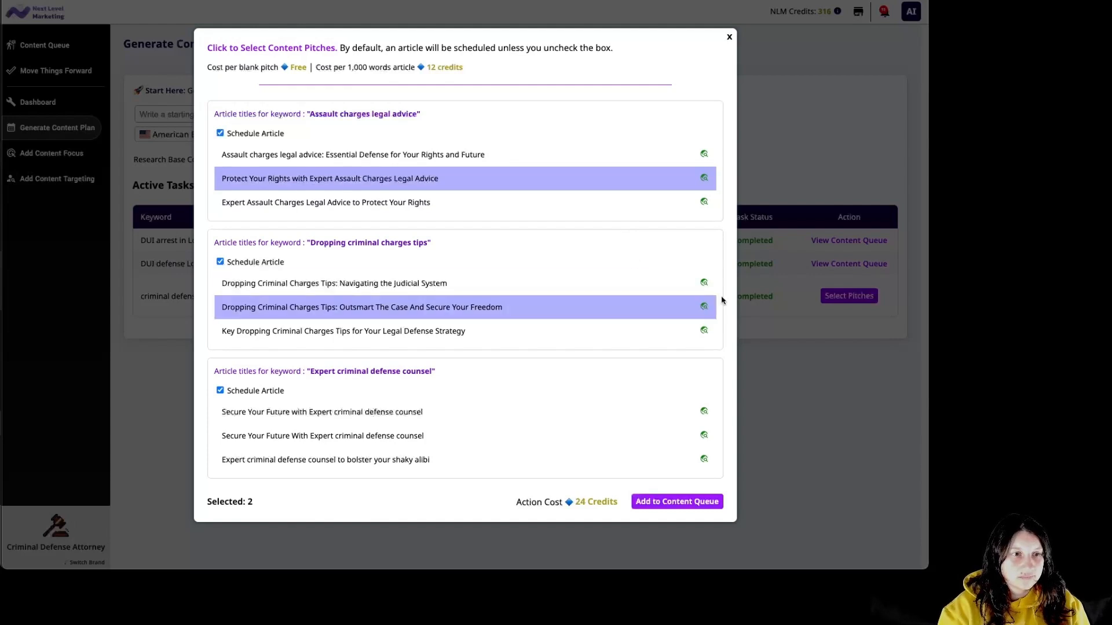
{"action": "left_click", "coordinate": [491, 333]}
{"action": "left_click", "coordinate": [515, 178]}
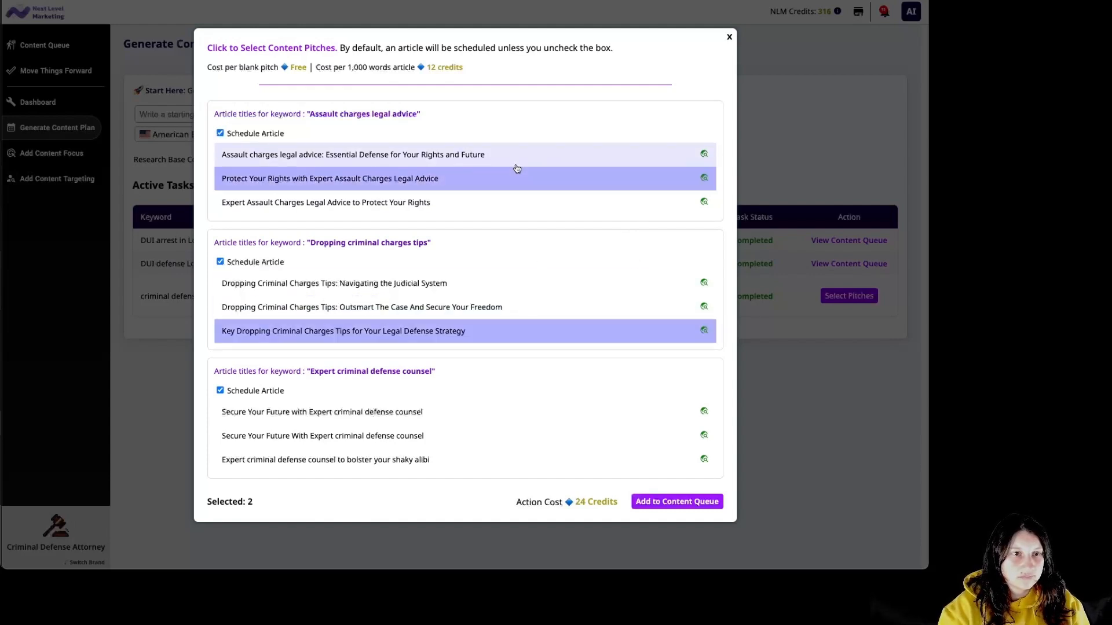
{"action": "left_click", "coordinate": [699, 504]}
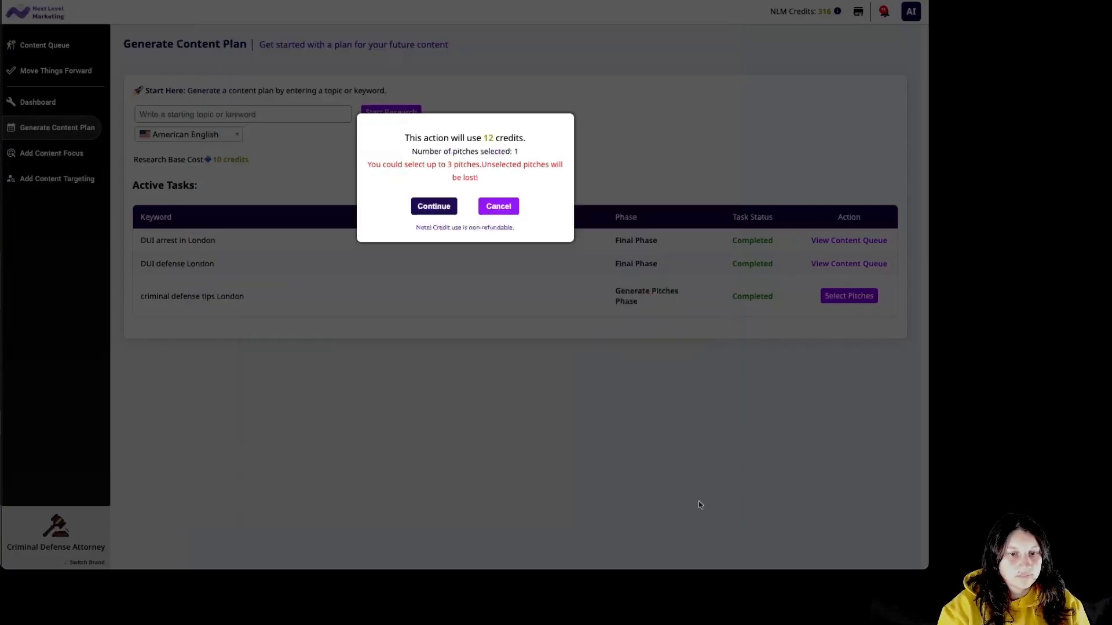
{"action": "left_click", "coordinate": [430, 206]}
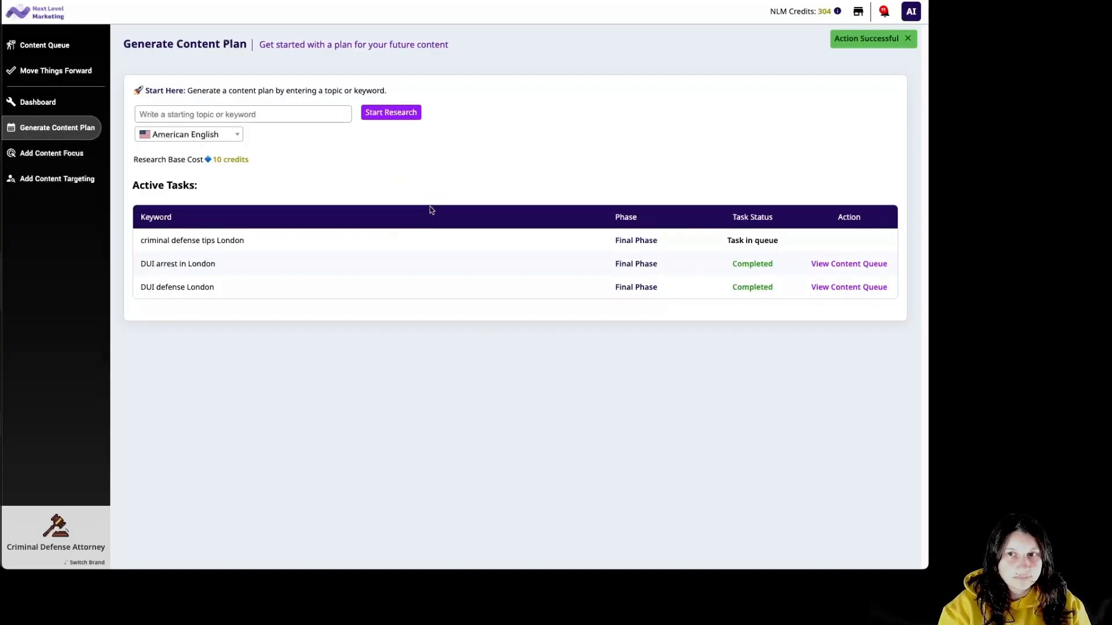
Retarget the Key Dropping pitch to Clients and Peers Seeking Expert Legal Guidance for 4 credits.
{"action": "left_click", "coordinate": [848, 288]}
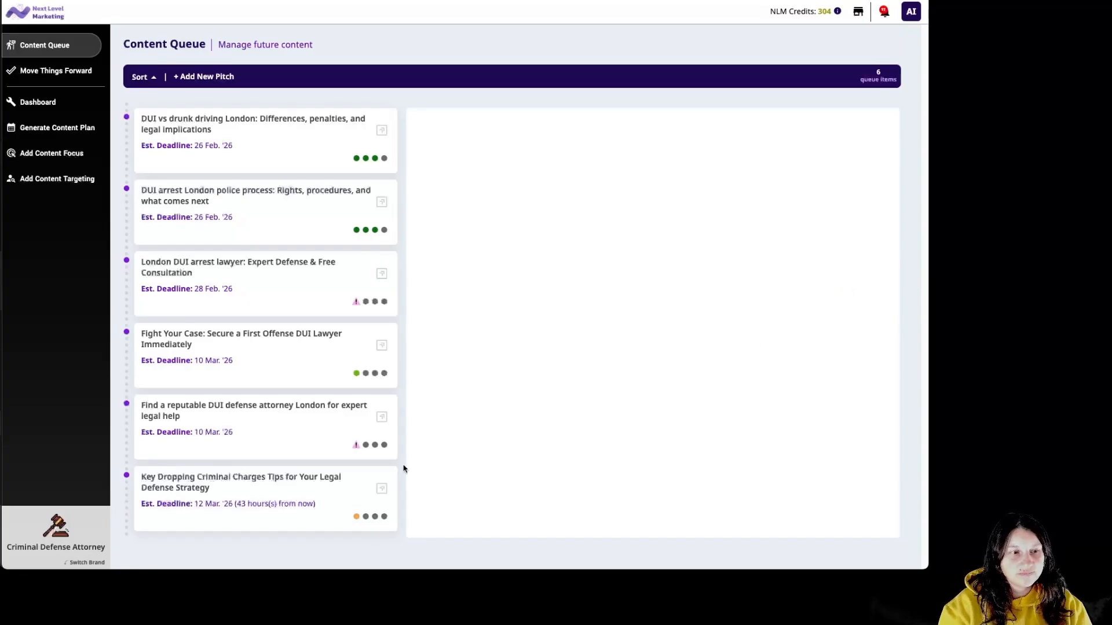
{"action": "left_click", "coordinate": [280, 506]}
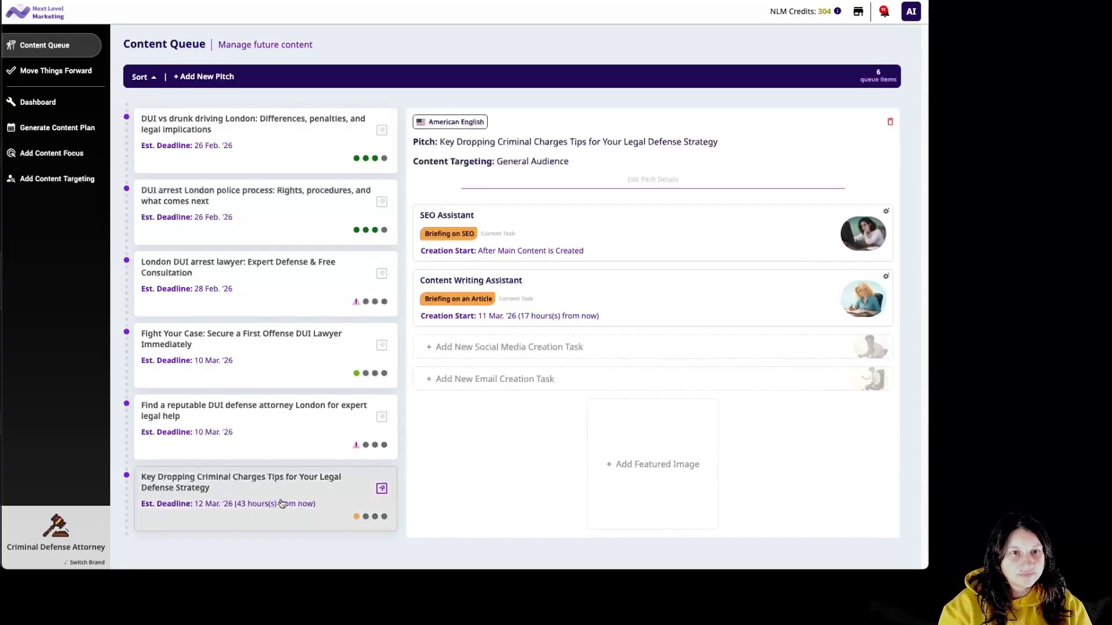
{"action": "left_click", "coordinate": [661, 165]}
{"action": "left_click", "coordinate": [484, 116]}
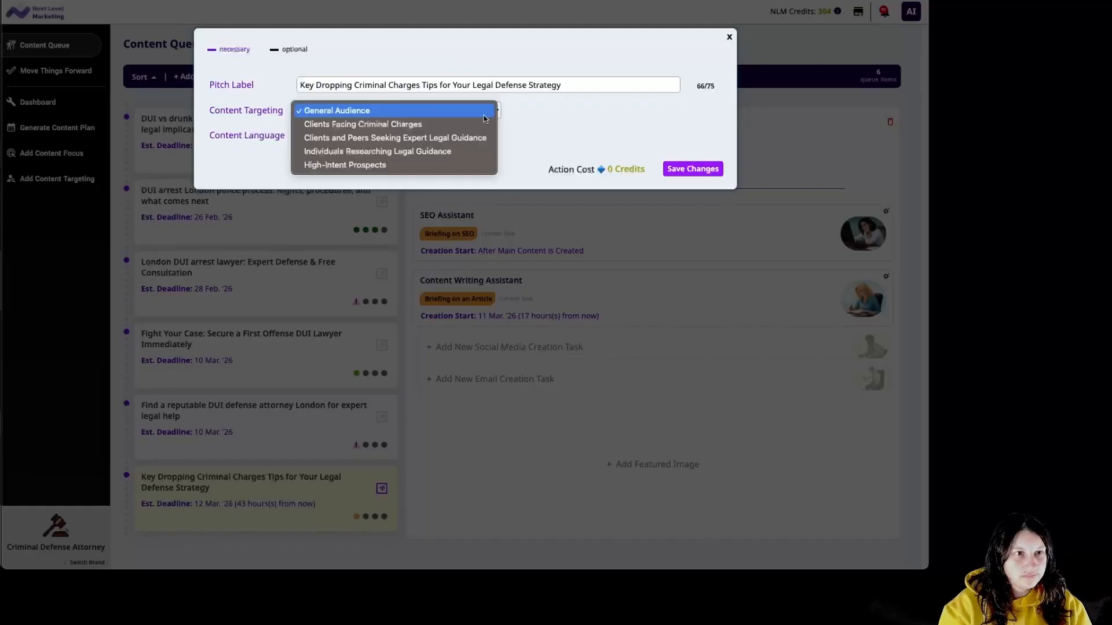
{"action": "left_click", "coordinate": [487, 138]}
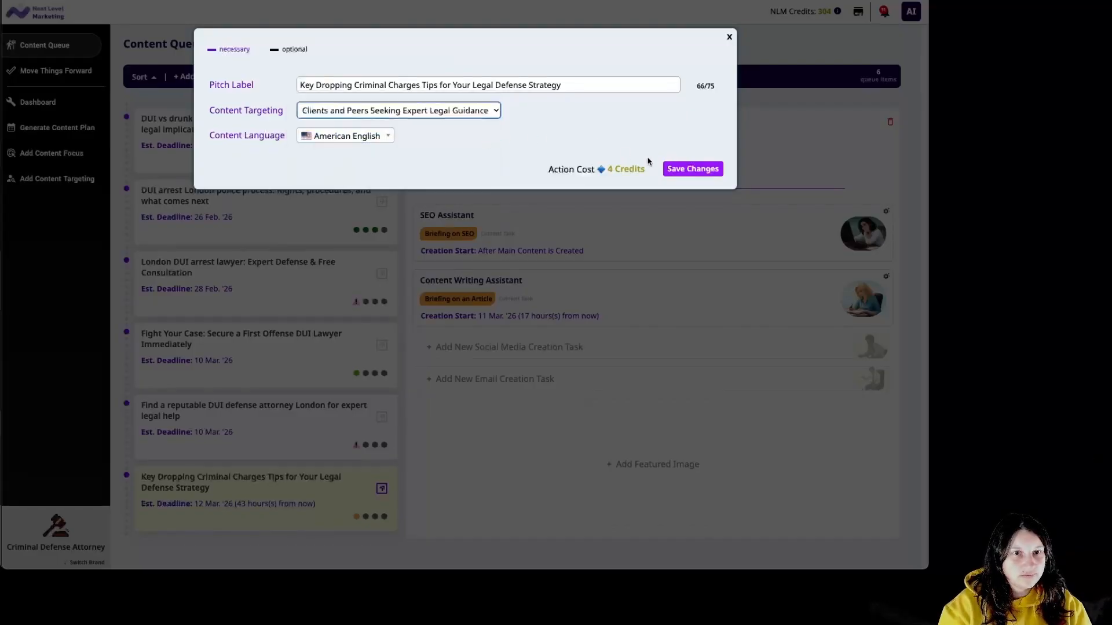
{"action": "left_click", "coordinate": [689, 169]}
{"action": "left_click", "coordinate": [439, 168]}
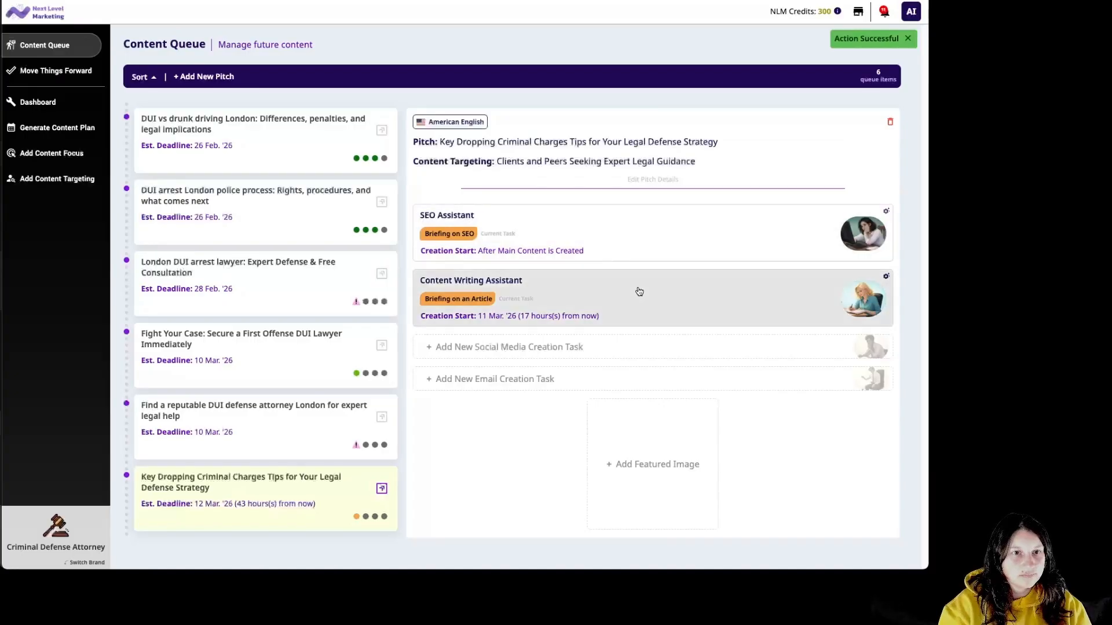
{"action": "left_click", "coordinate": [638, 290]}
{"action": "left_click", "coordinate": [404, 271]}
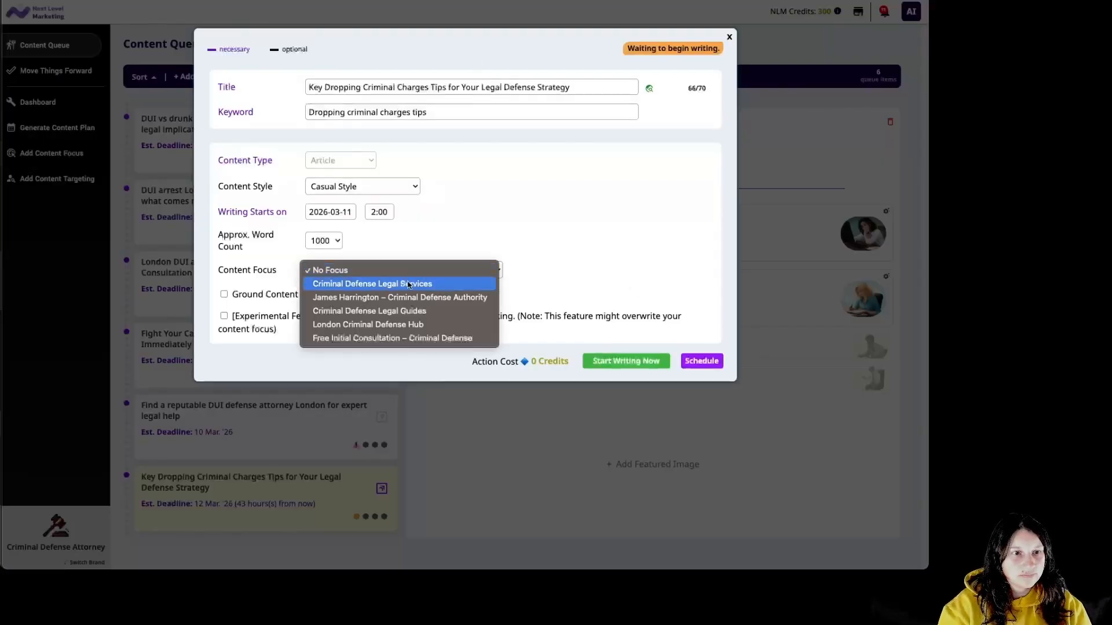
Start a 1000-word Authoritative Style article with the attorney-authority focus for 6 credits.
{"action": "left_click", "coordinate": [421, 298]}
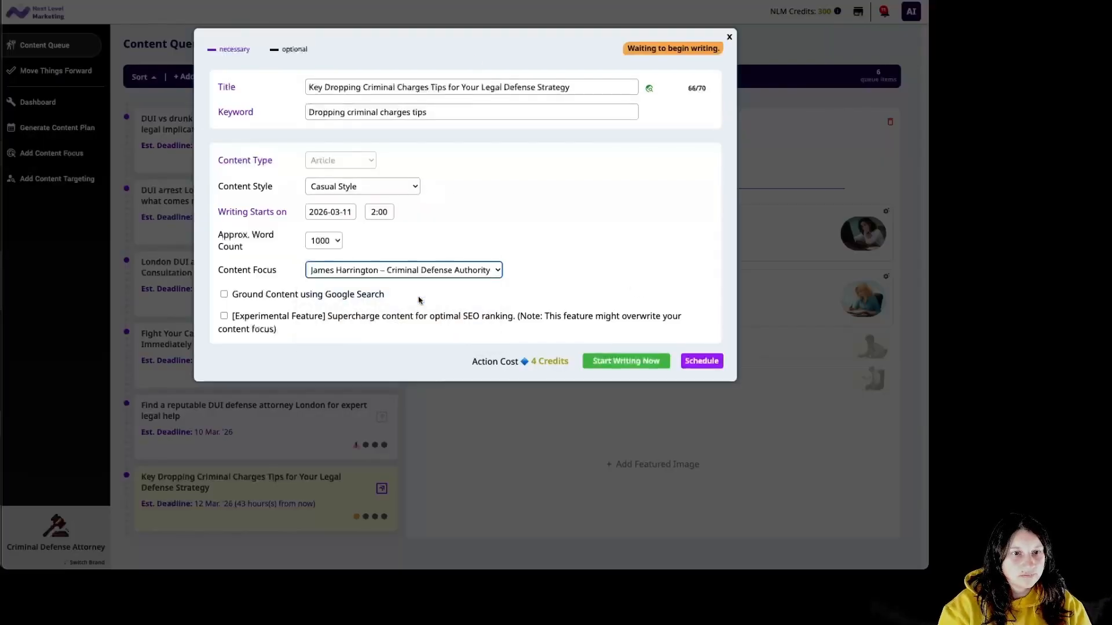
{"action": "left_click", "coordinate": [333, 246]}
{"action": "left_click", "coordinate": [448, 225]}
{"action": "left_click", "coordinate": [411, 191]}
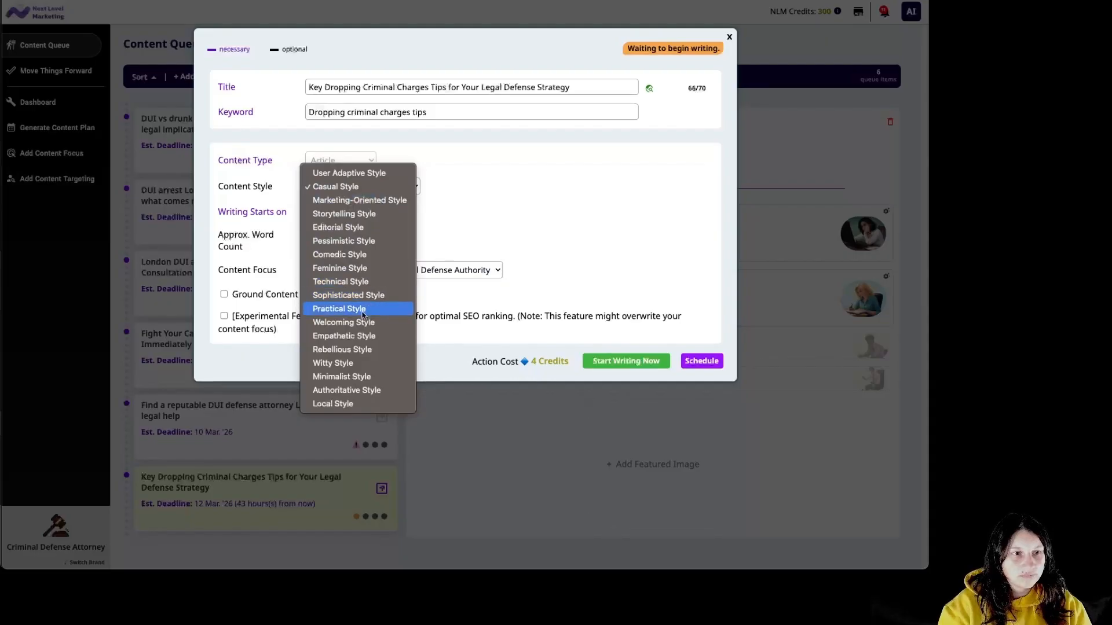
{"action": "left_click", "coordinate": [366, 392]}
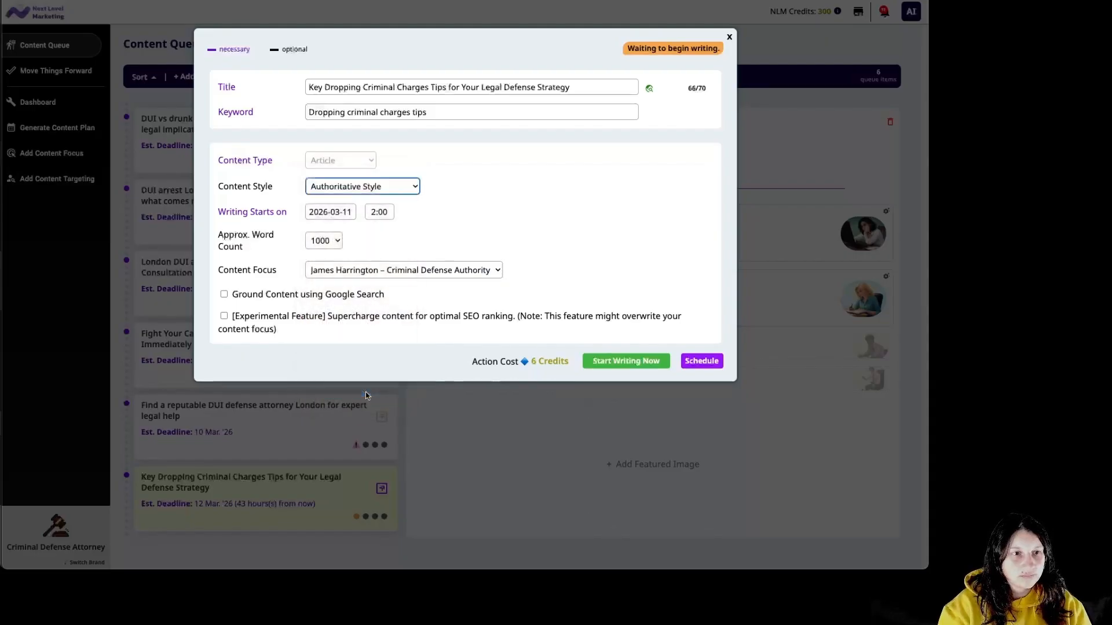
{"action": "left_click", "coordinate": [627, 364]}
{"action": "left_click", "coordinate": [440, 174]}
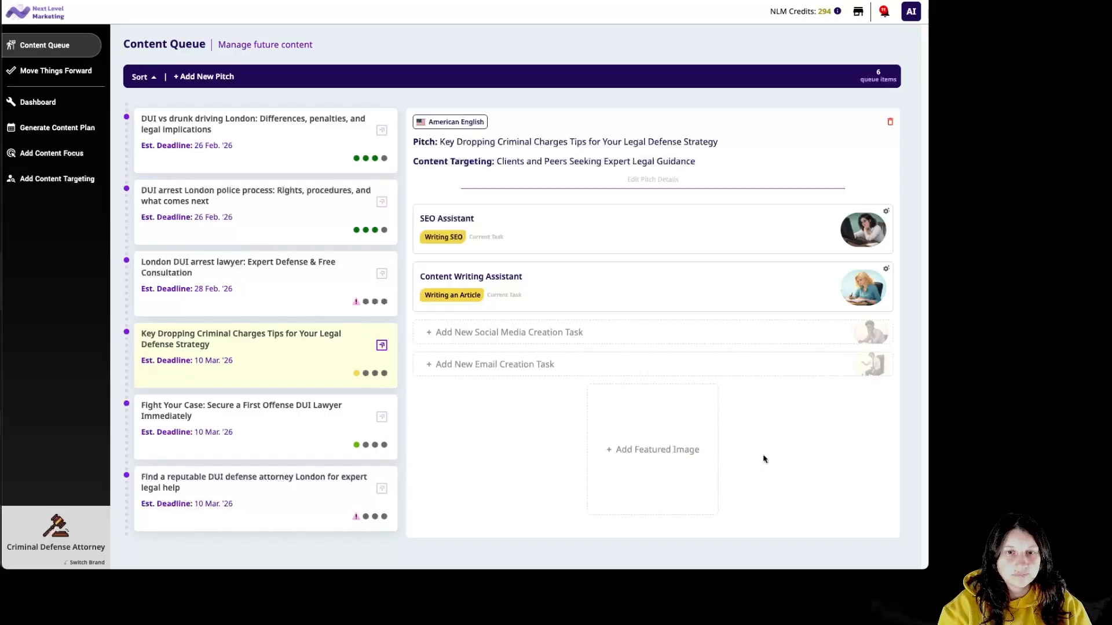
Upload a desk-meeting featured image to the Key Dropping pitch and open its article draft.
{"action": "left_click", "coordinate": [680, 428]}
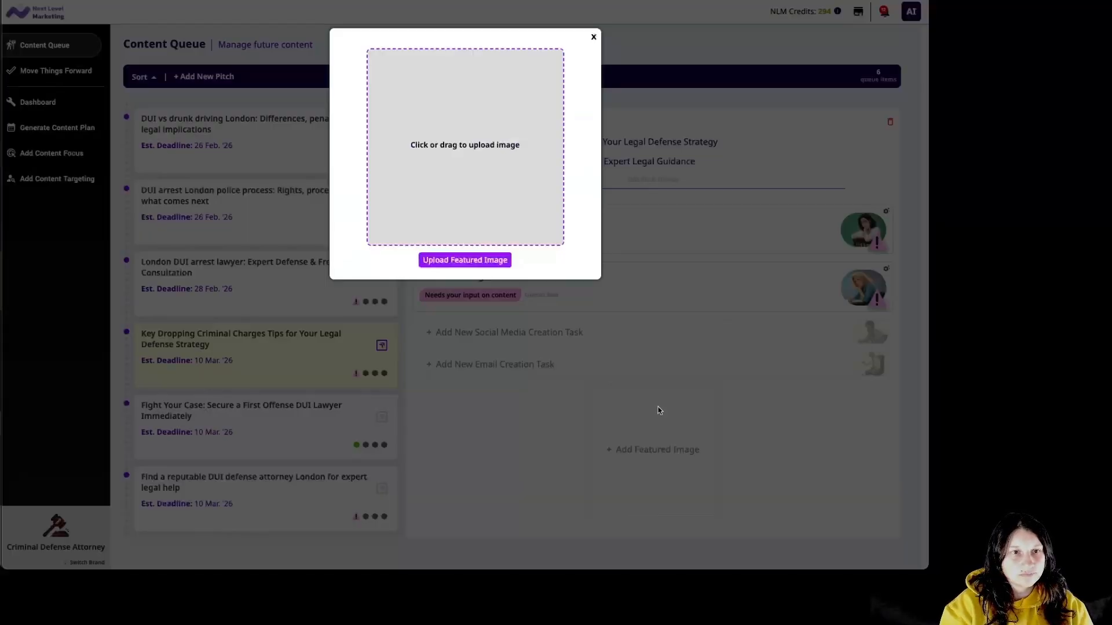
{"action": "left_click_drag", "start_coordinate": [505, 219], "coordinate": [505, 220]}
{"action": "left_click", "coordinate": [476, 267]}
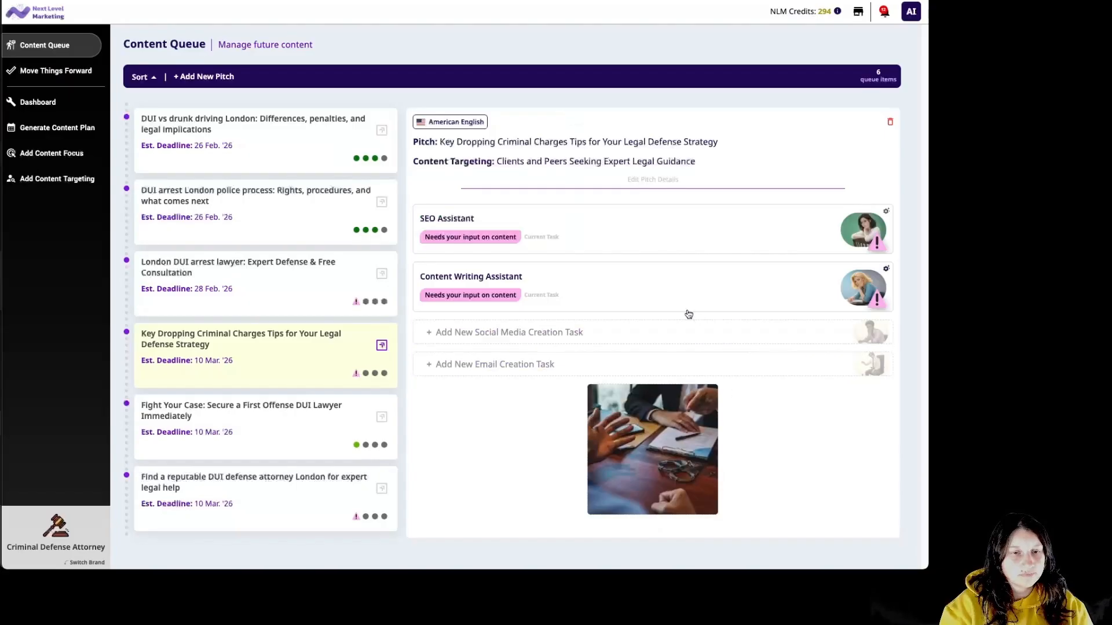
{"action": "left_click", "coordinate": [673, 298]}
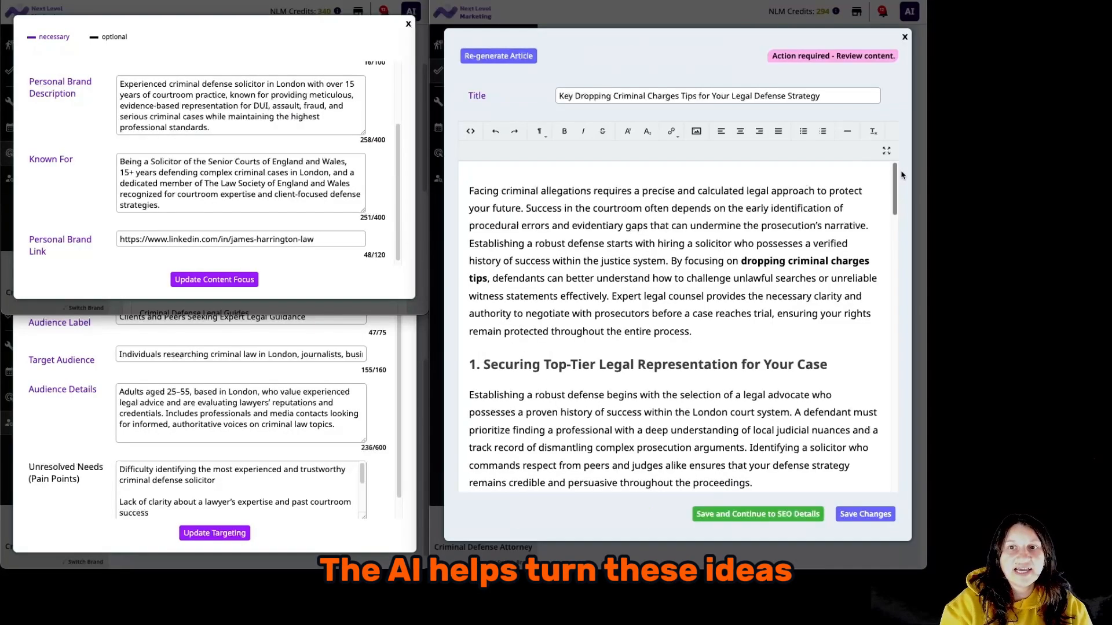
{"action": "left_click_drag", "start_coordinate": [898, 185], "coordinate": [929, 470]}
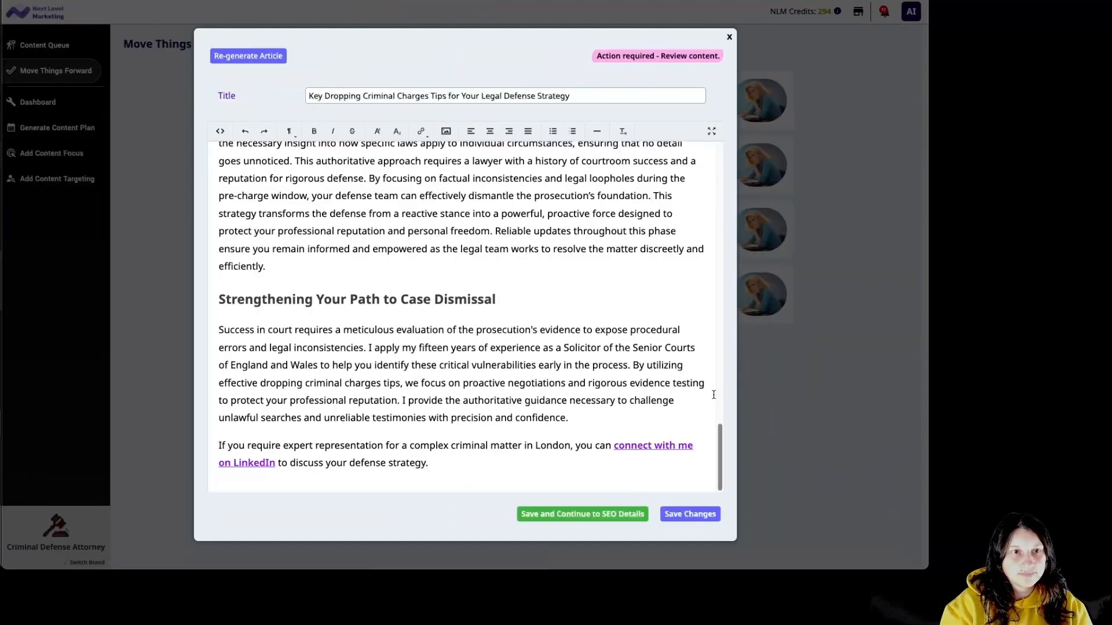
Save the article and SEO details, approve it for WordPress, and return to Generate Content Plan.
{"action": "left_click", "coordinate": [610, 514]}
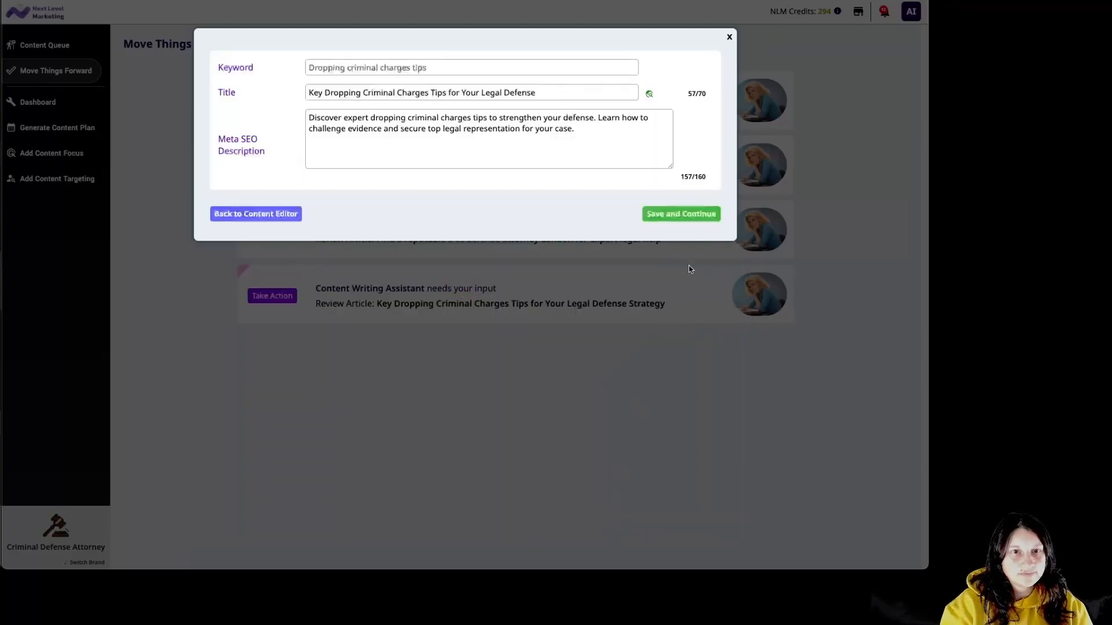
{"action": "left_click", "coordinate": [705, 215]}
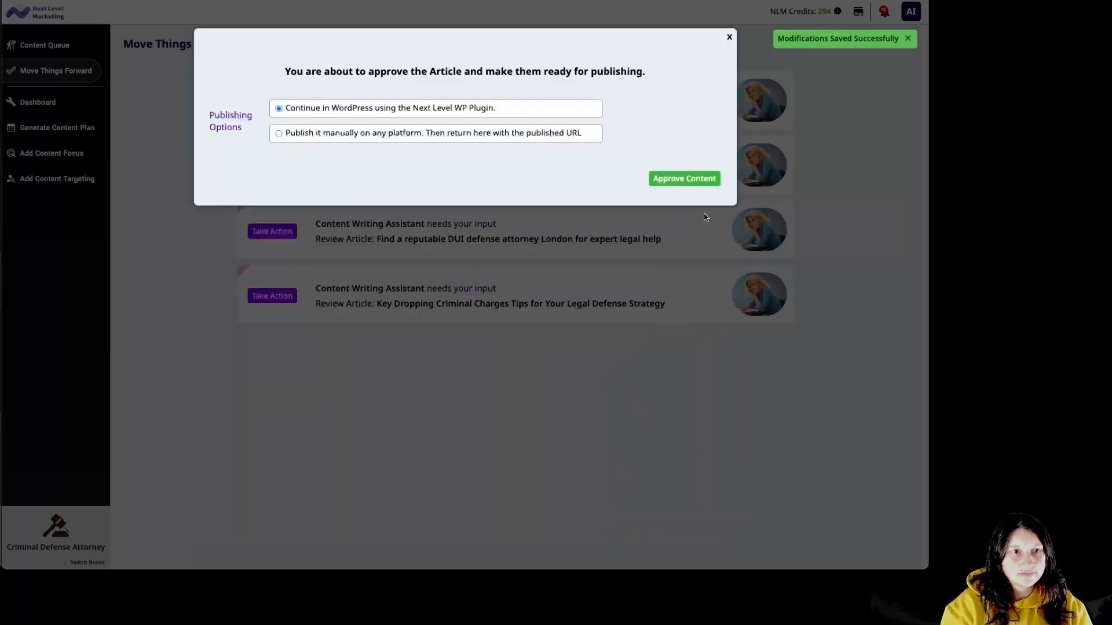
{"action": "left_click", "coordinate": [684, 179]}
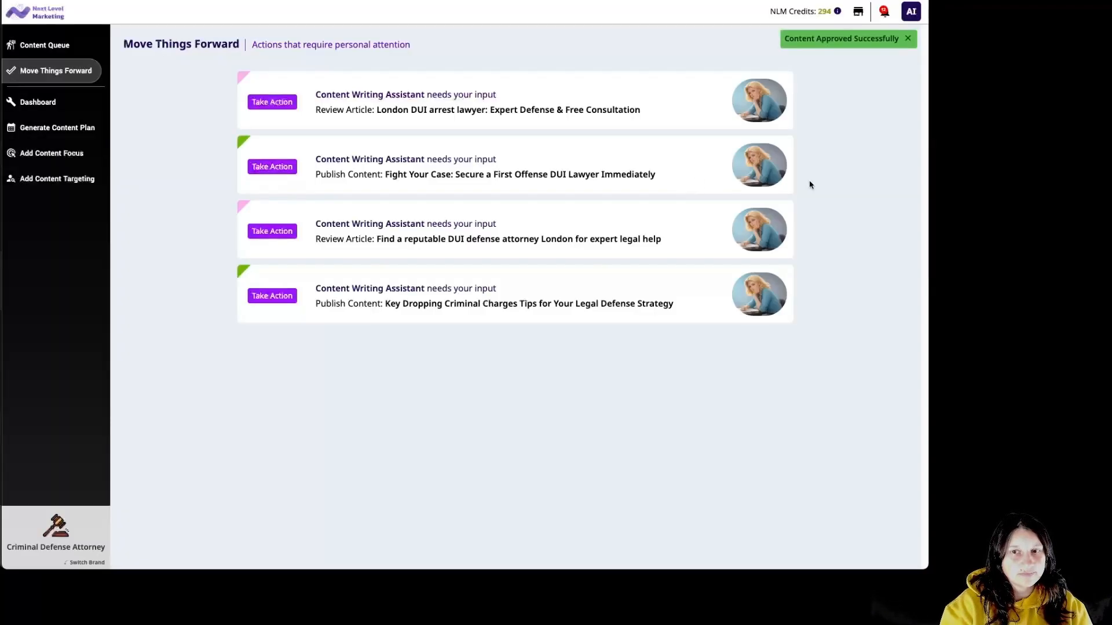
{"action": "left_click", "coordinate": [75, 134]}
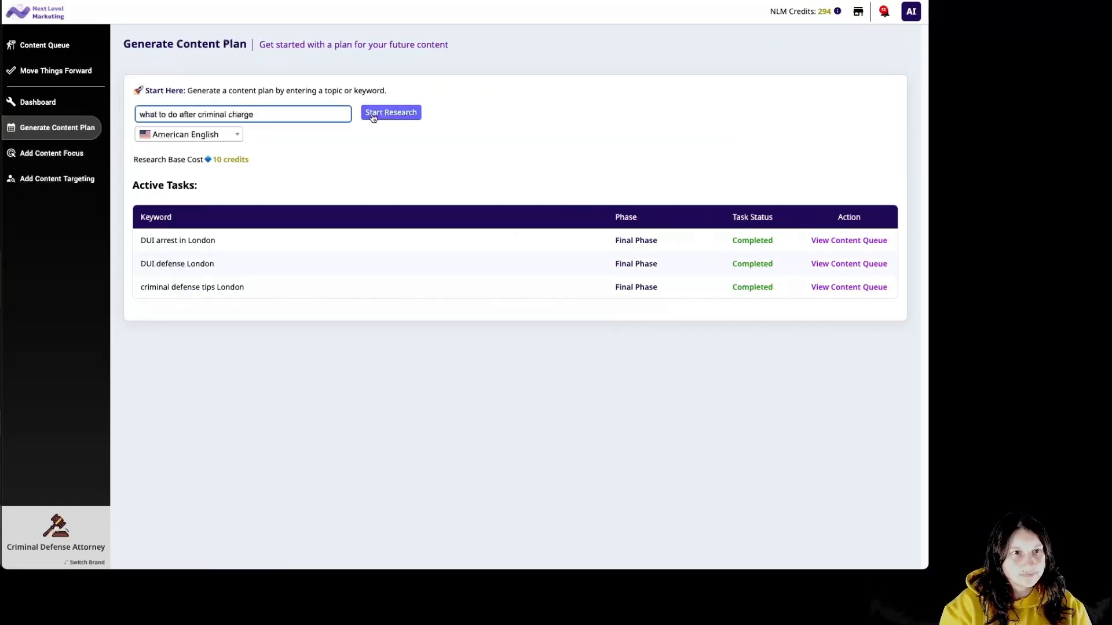
Run keyword research on 'what to do after criminal charge' for 10 credits.
{"action": "left_click", "coordinate": [377, 116]}
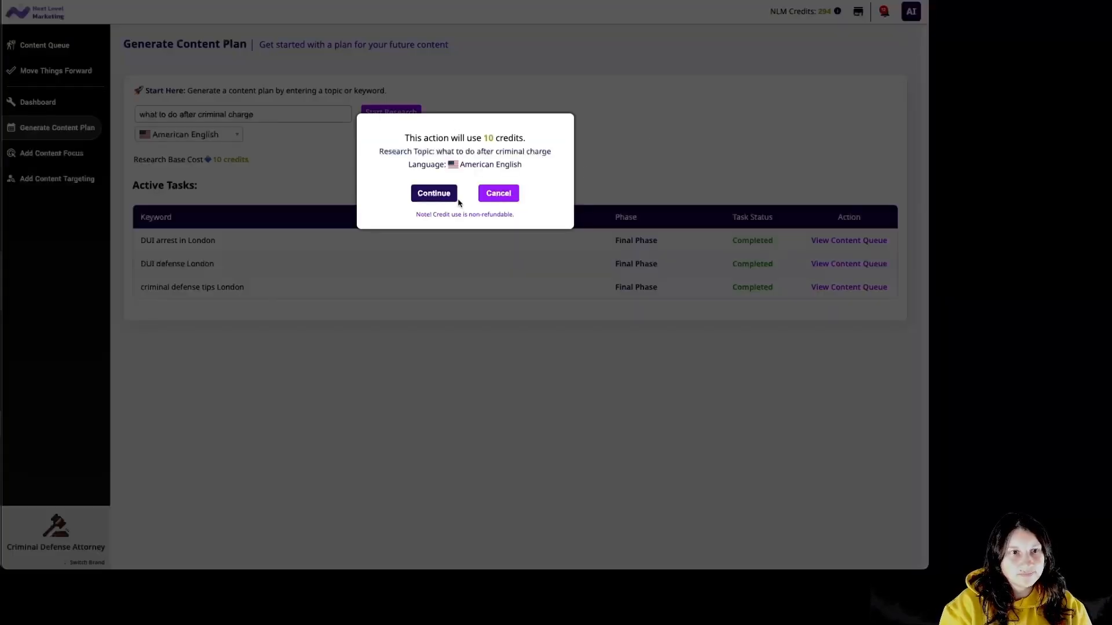
{"action": "left_click", "coordinate": [434, 193]}
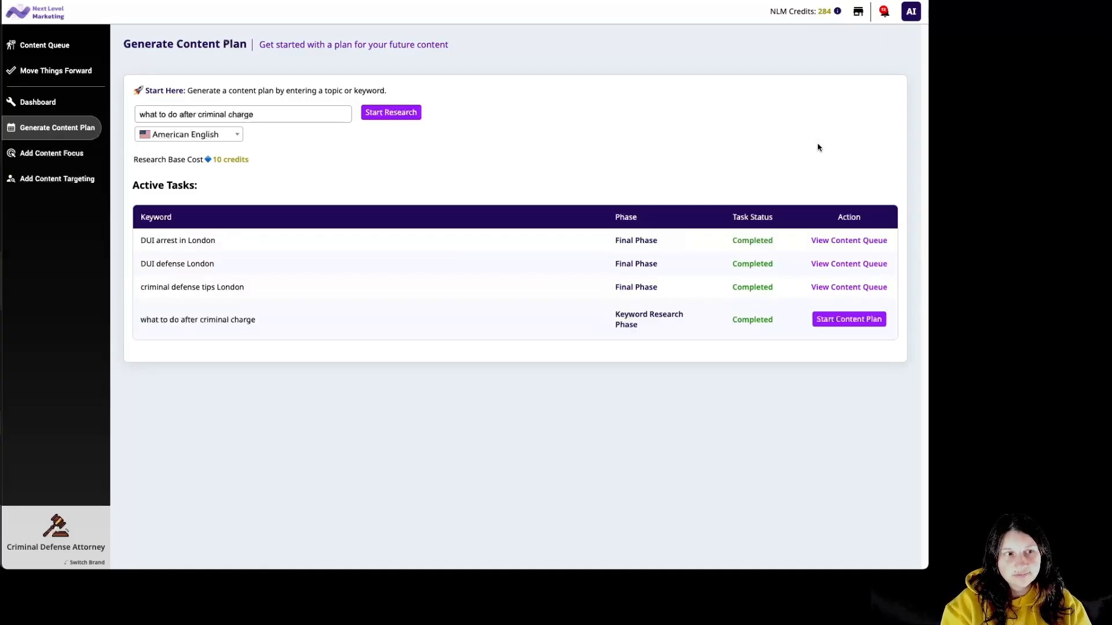
Generate pitches from the 'how bail bonds work' keyword for 2 credits.
{"action": "left_click", "coordinate": [853, 322]}
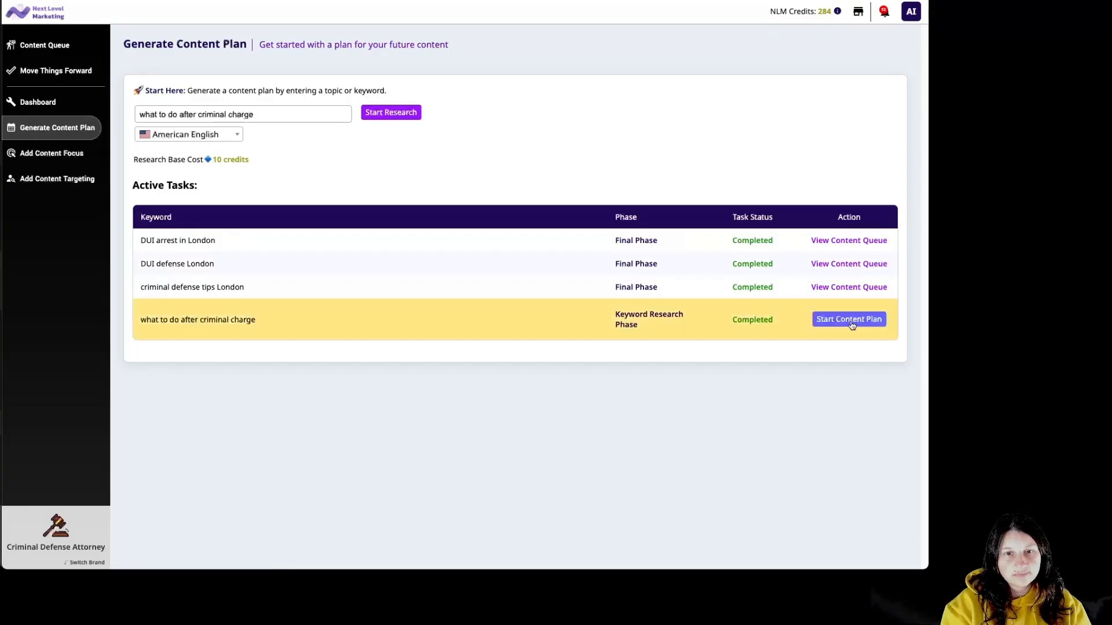
{"action": "left_click", "coordinate": [850, 321]}
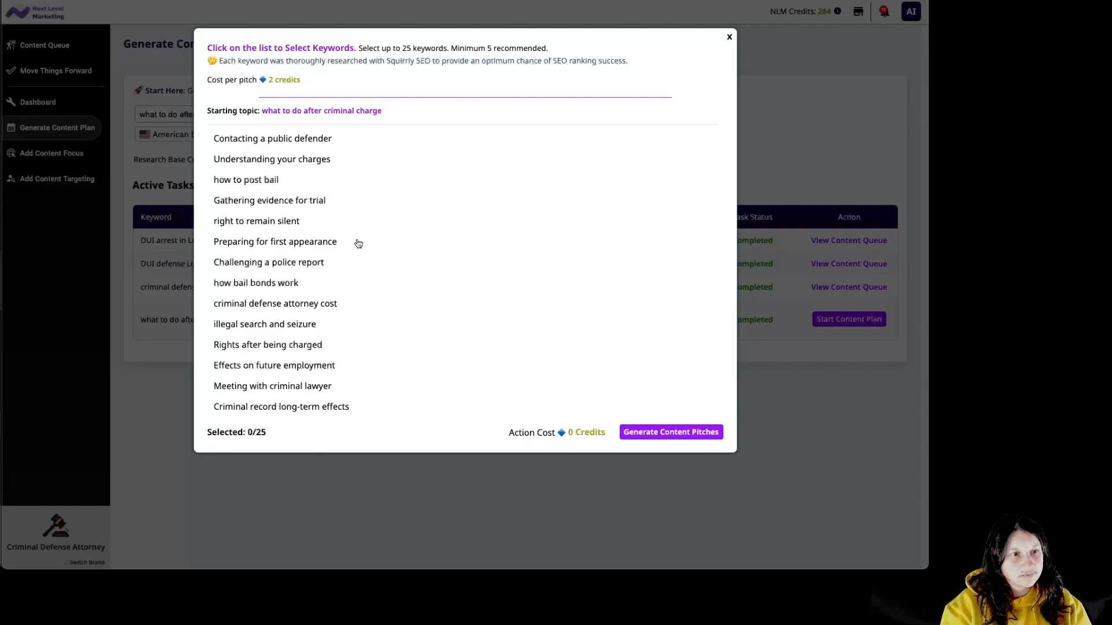
{"action": "left_click", "coordinate": [292, 283]}
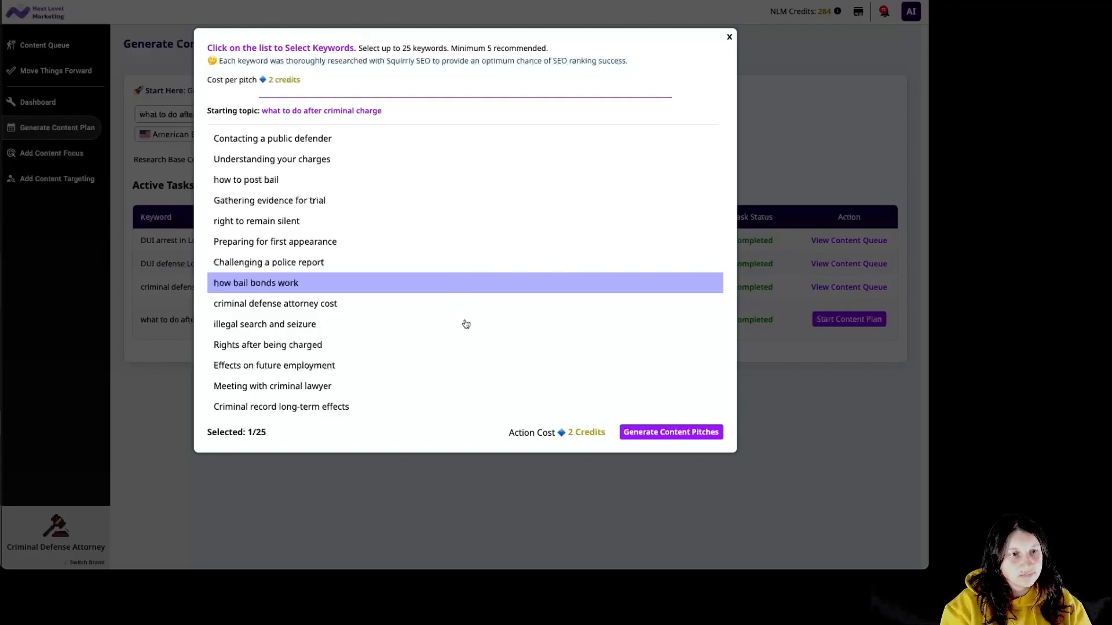
{"action": "left_click", "coordinate": [685, 435]}
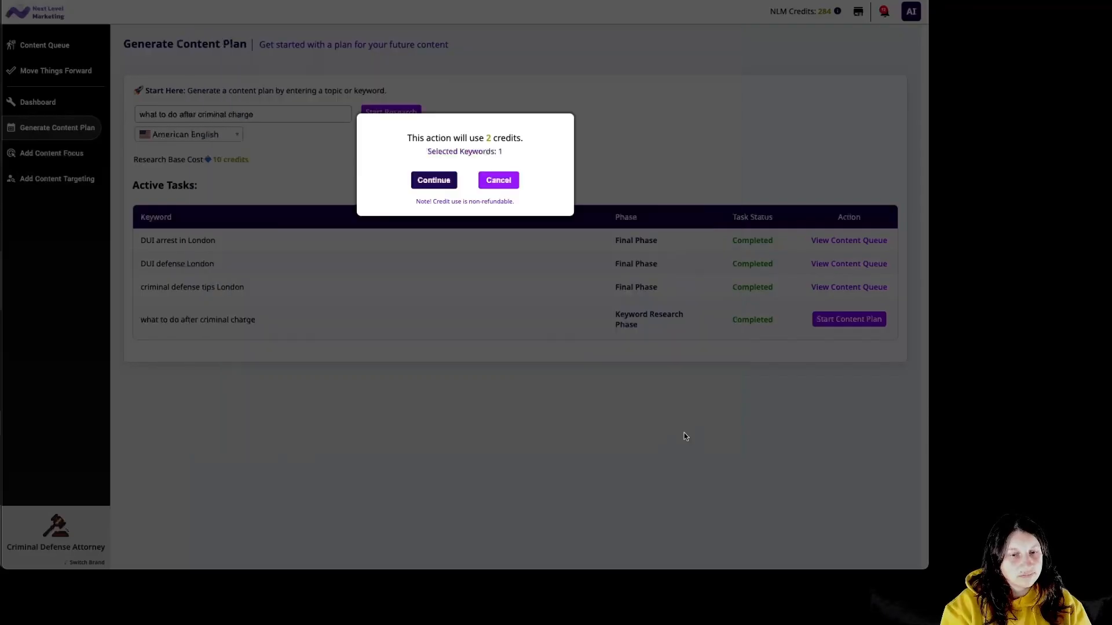
{"action": "left_click", "coordinate": [427, 180]}
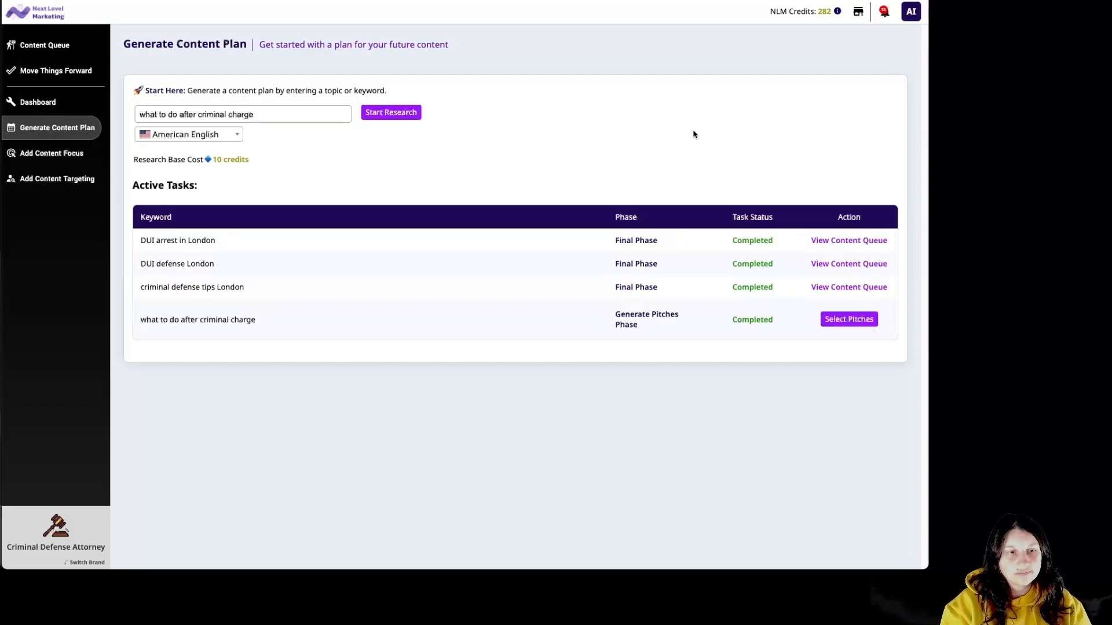
Queue 'A Practical Handbook: How Bail Bonds Work and What to Expect' for 12 credits and view the queue.
{"action": "left_click", "coordinate": [847, 319]}
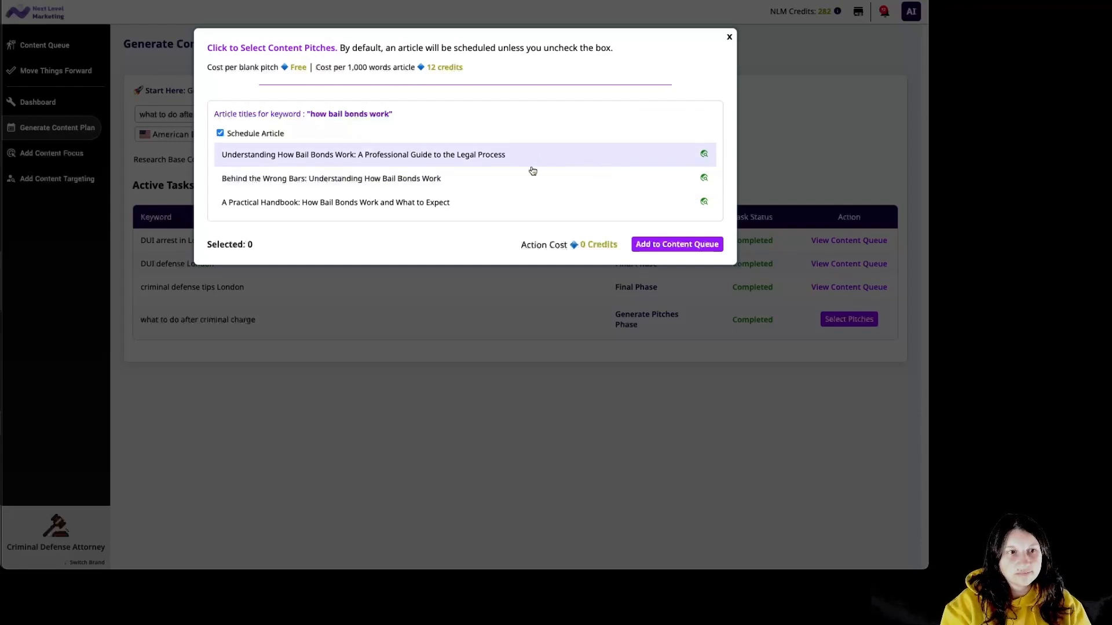
{"action": "left_click", "coordinate": [530, 203]}
{"action": "left_click", "coordinate": [669, 246]}
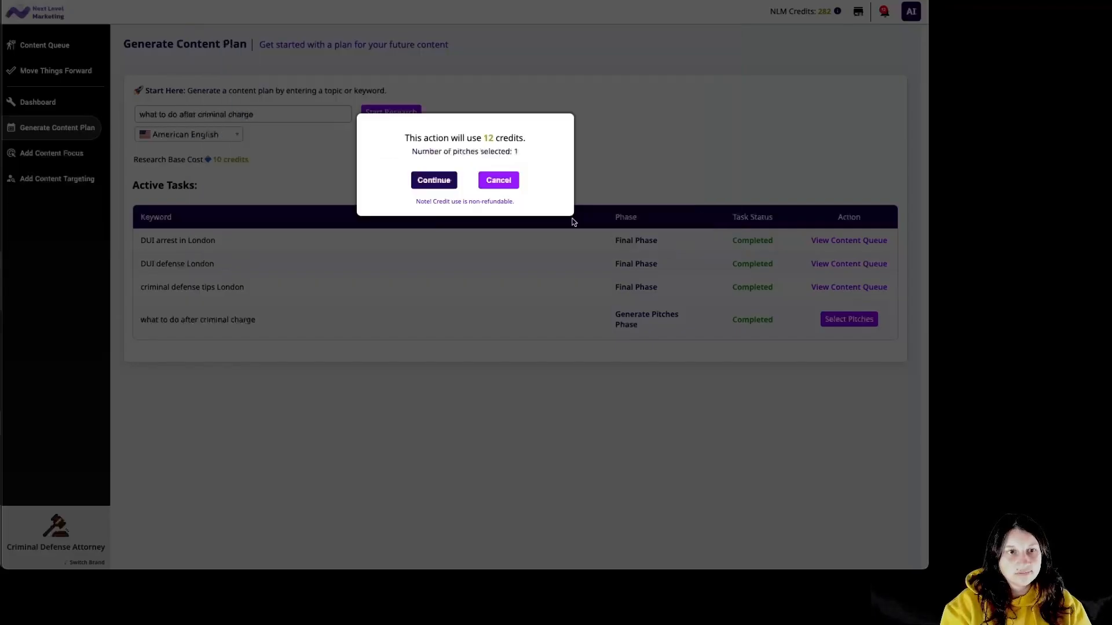
{"action": "left_click", "coordinate": [437, 183]}
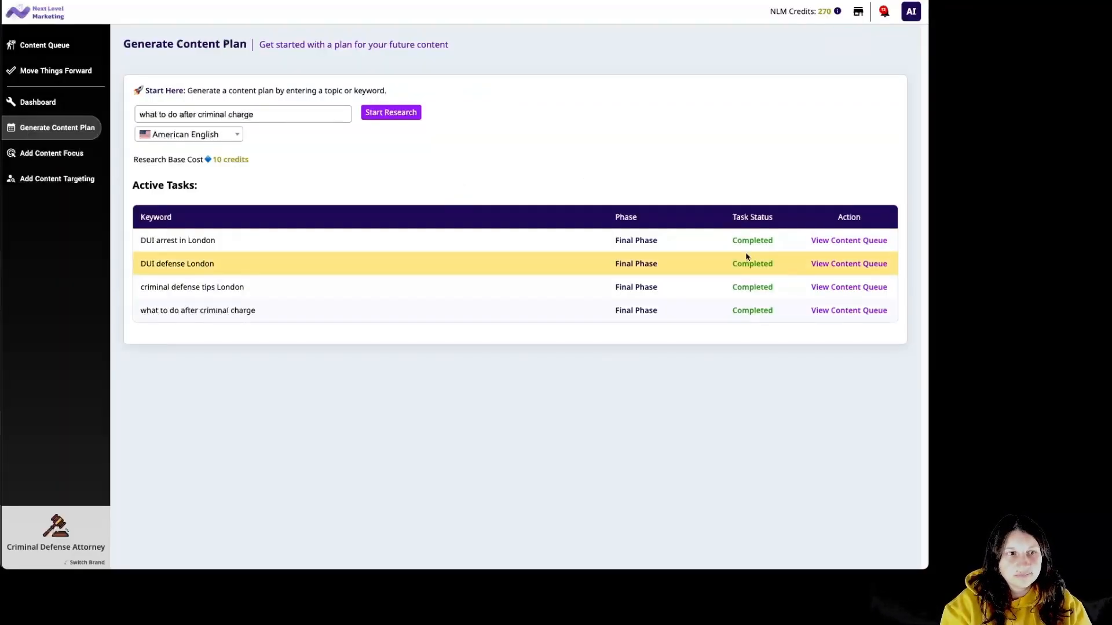
{"action": "left_click", "coordinate": [838, 311]}
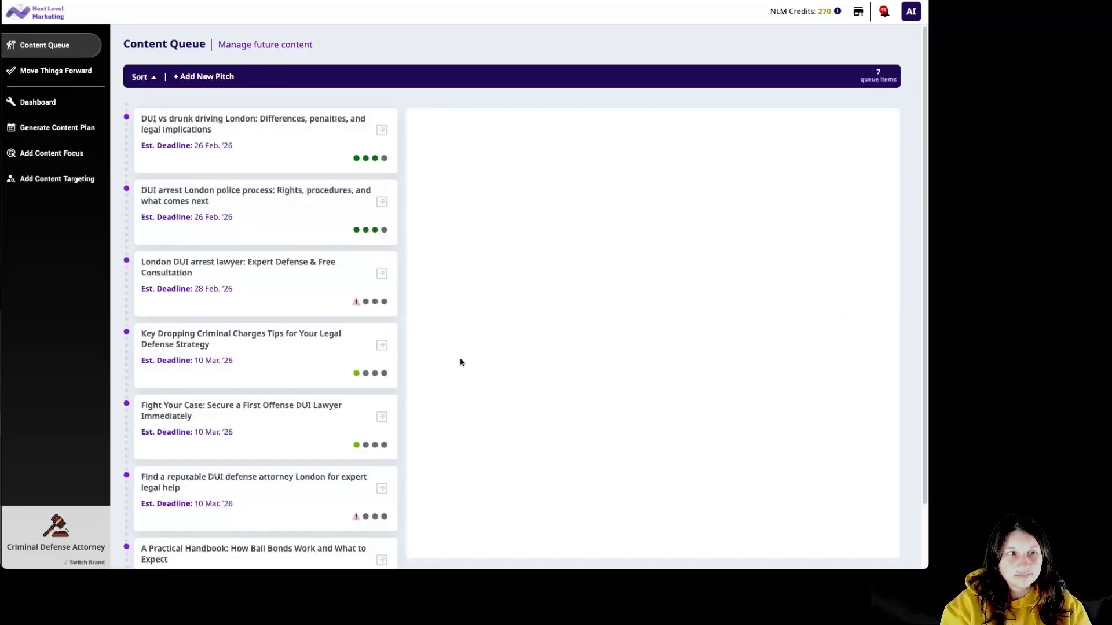
Edit the handbook pitch's details, choosing Individuals Researching Legal Guidance as the target audience.
{"action": "left_click", "coordinate": [314, 556]}
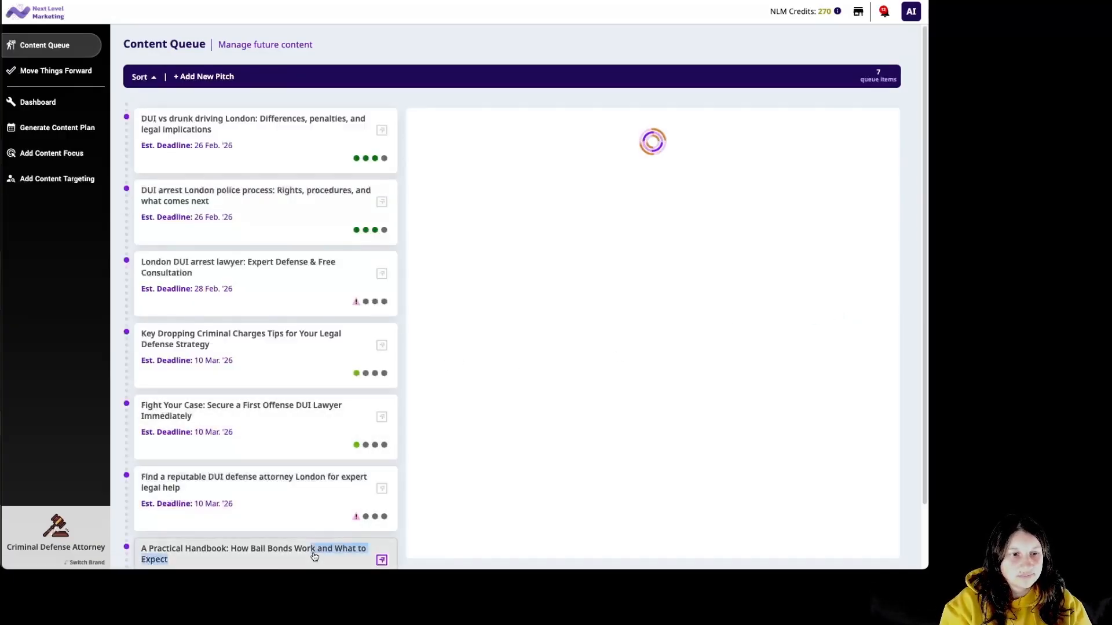
{"action": "left_click", "coordinate": [594, 173]}
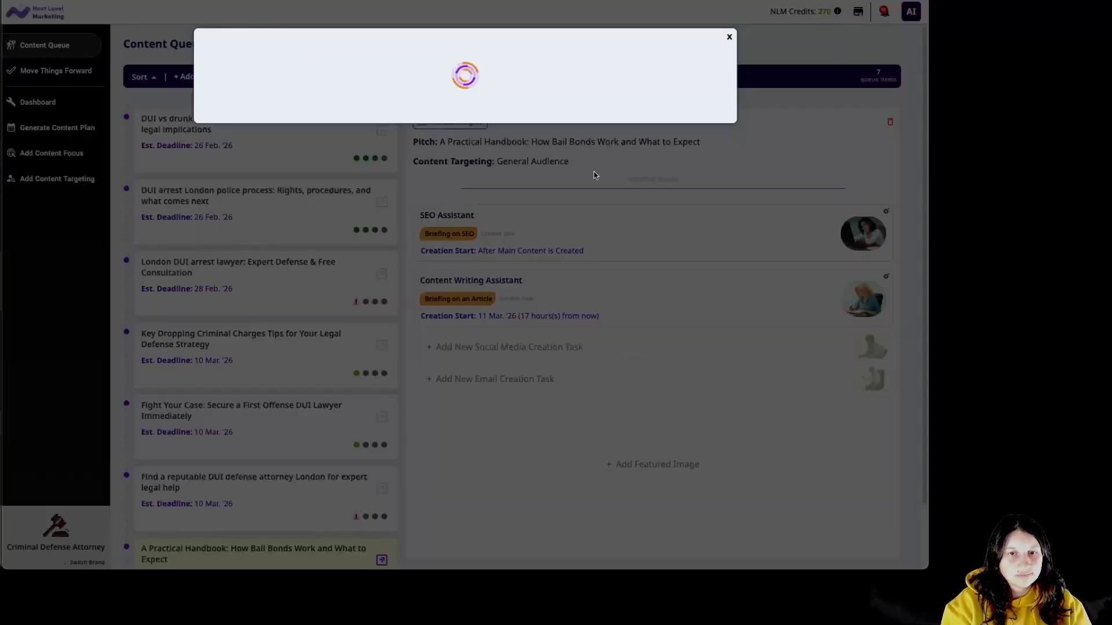
{"action": "left_click", "coordinate": [435, 113]}
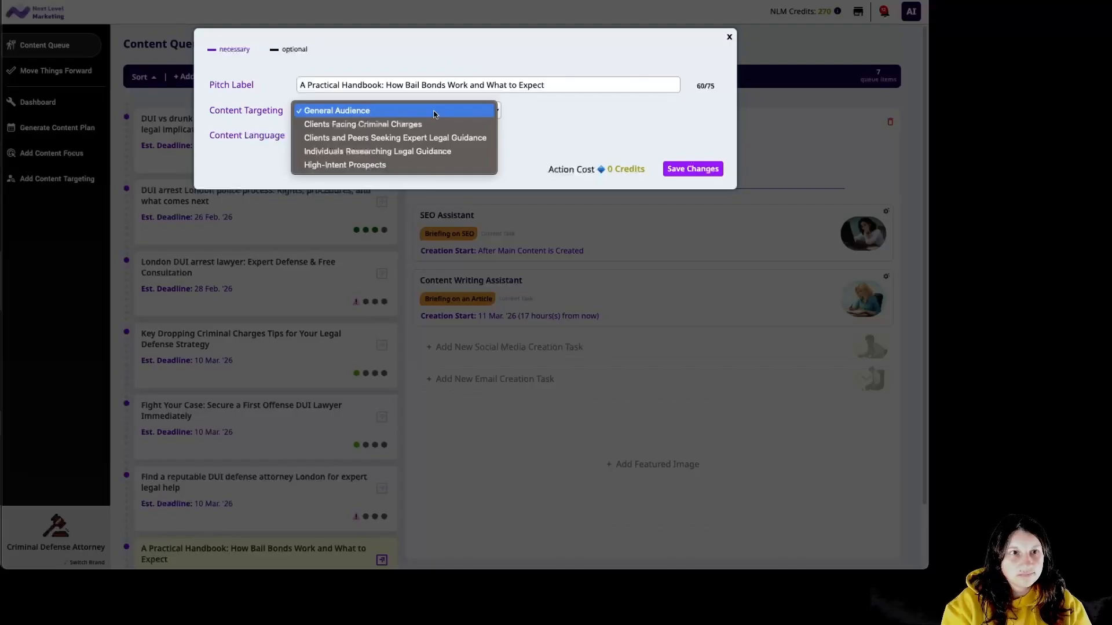
{"action": "left_click", "coordinate": [460, 152]}
Save the 4-credit targeting change and set the content focus to Criminal Defense Legal Guides.
{"action": "left_click", "coordinate": [694, 169]}
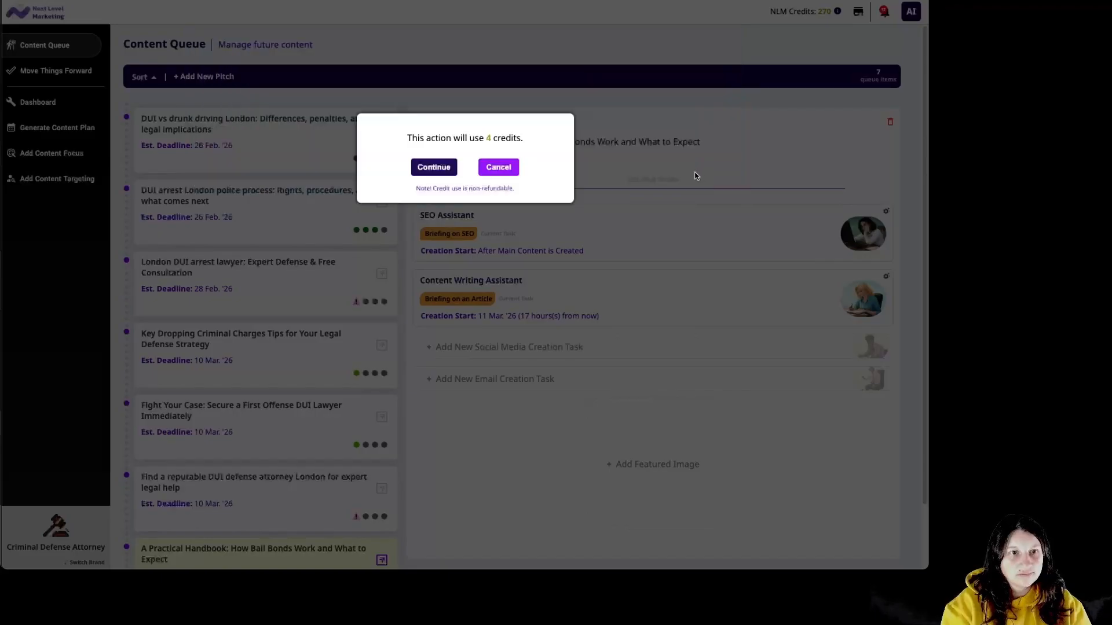
{"action": "left_click", "coordinate": [428, 169]}
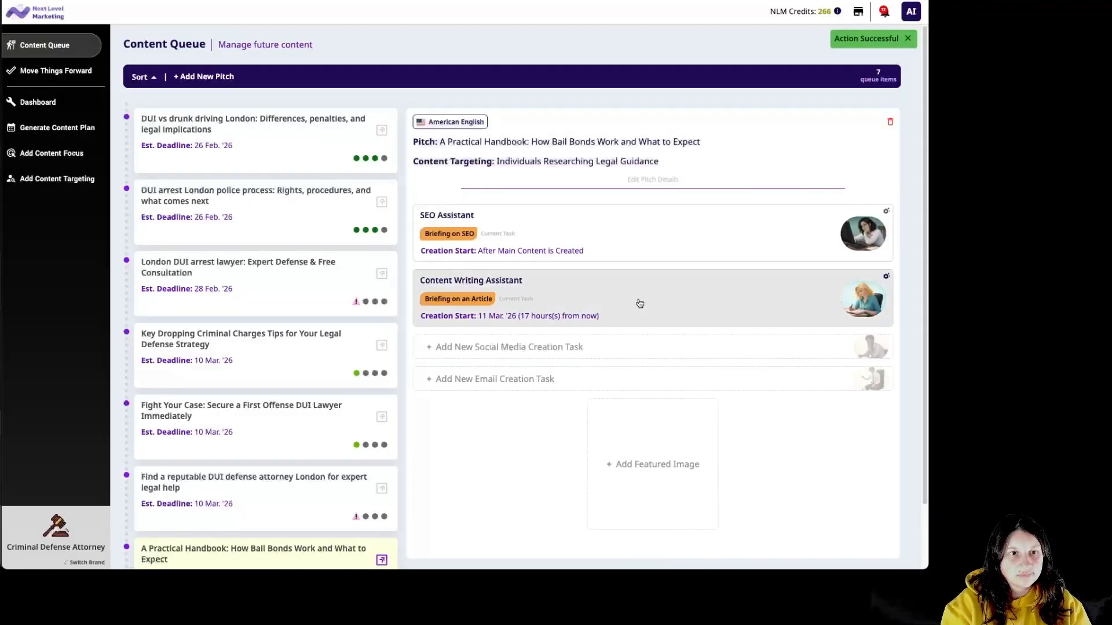
{"action": "left_click", "coordinate": [644, 307]}
{"action": "left_click", "coordinate": [476, 270]}
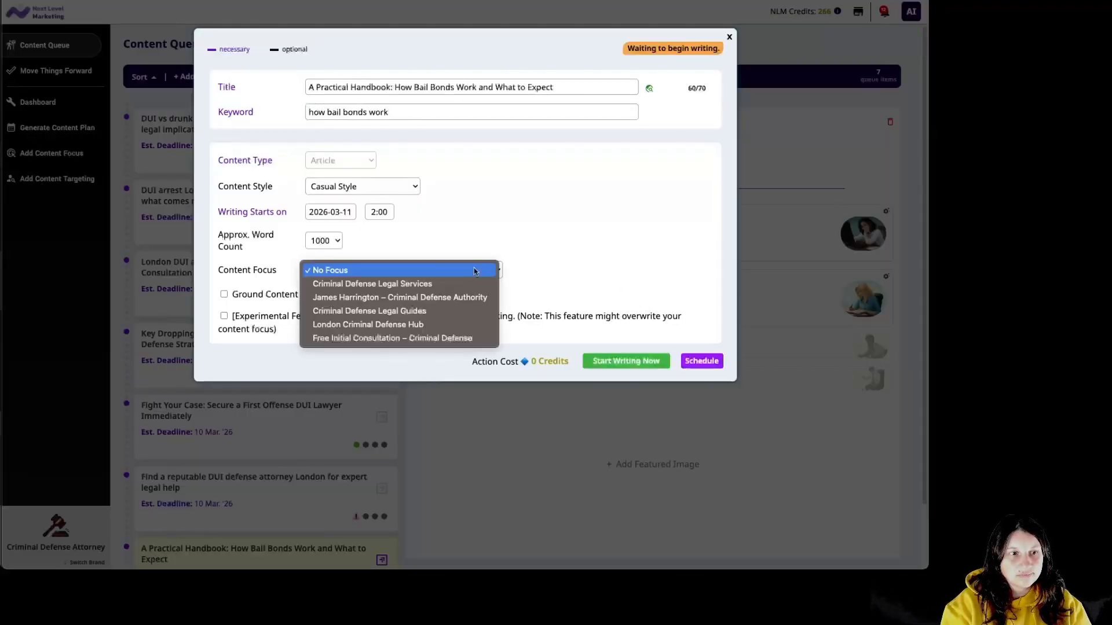
{"action": "left_click", "coordinate": [429, 313]}
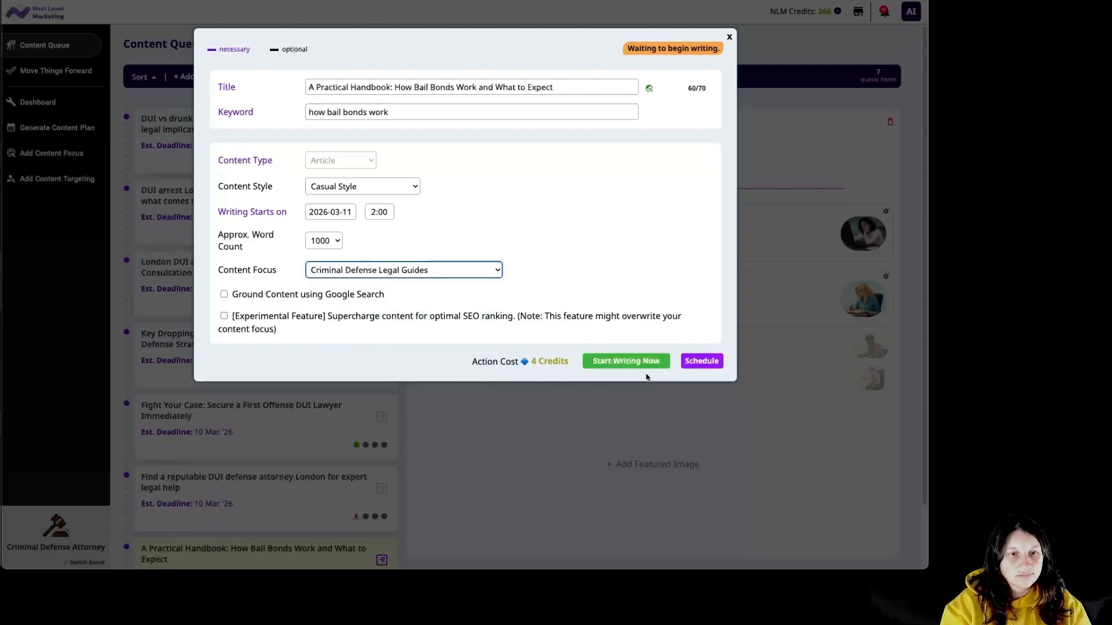
Start writing the handbook article for 4 credits and upload a building featured image.
{"action": "left_click", "coordinate": [614, 297]}
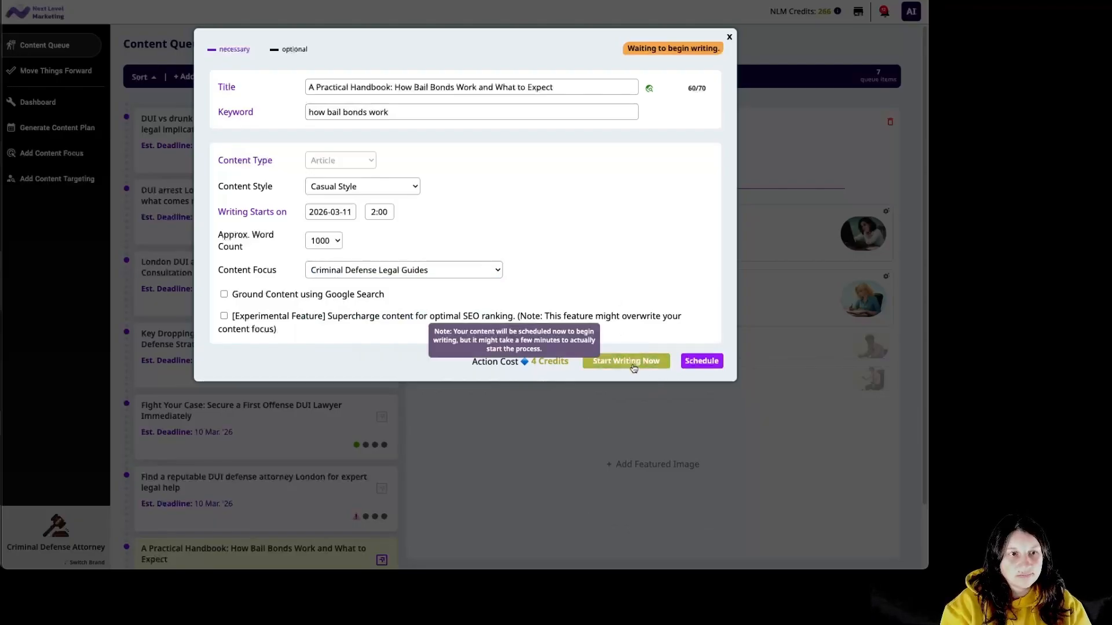
{"action": "left_click", "coordinate": [633, 367]}
{"action": "left_click", "coordinate": [436, 168]}
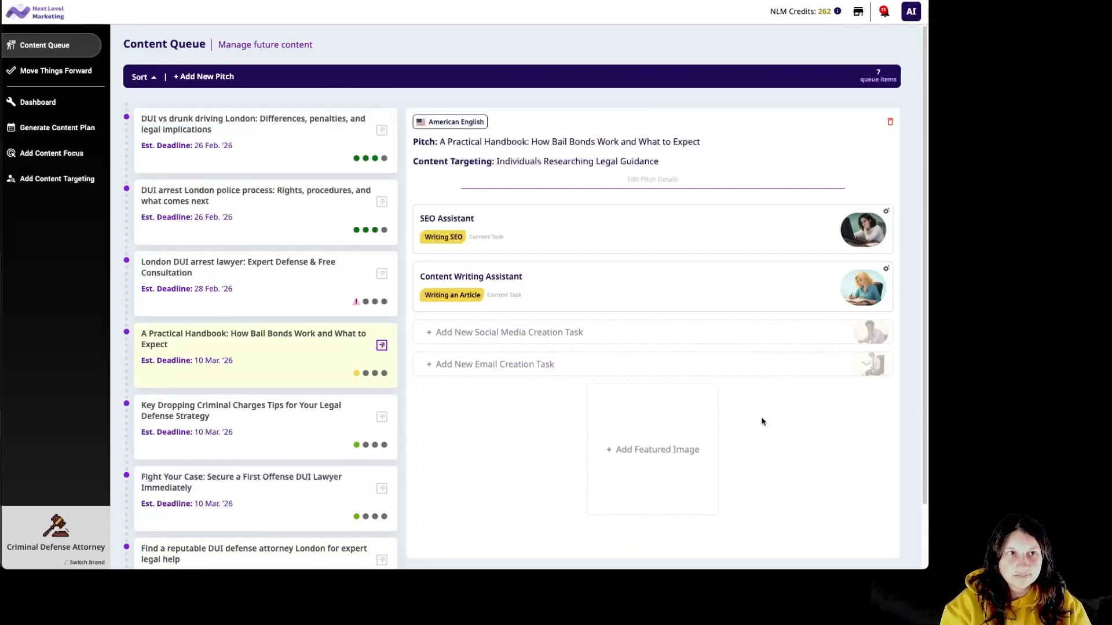
{"action": "left_click", "coordinate": [683, 450]}
{"action": "left_click", "coordinate": [498, 265]}
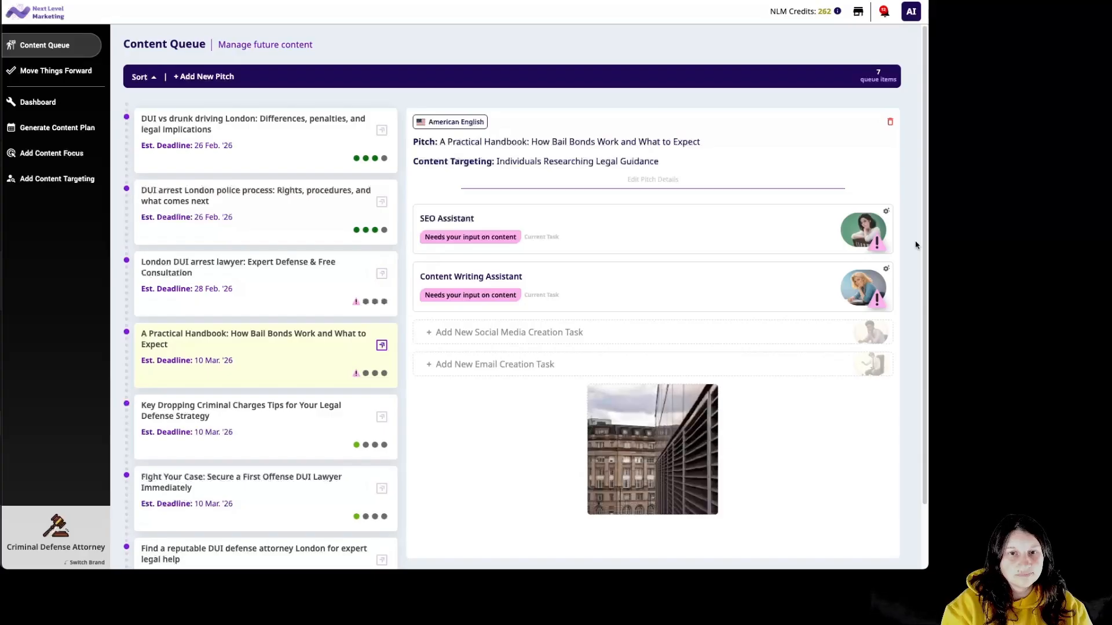
Read through the bail bonds handbook article, save it and its SEO details, and approve the content.
{"action": "left_click", "coordinate": [755, 293]}
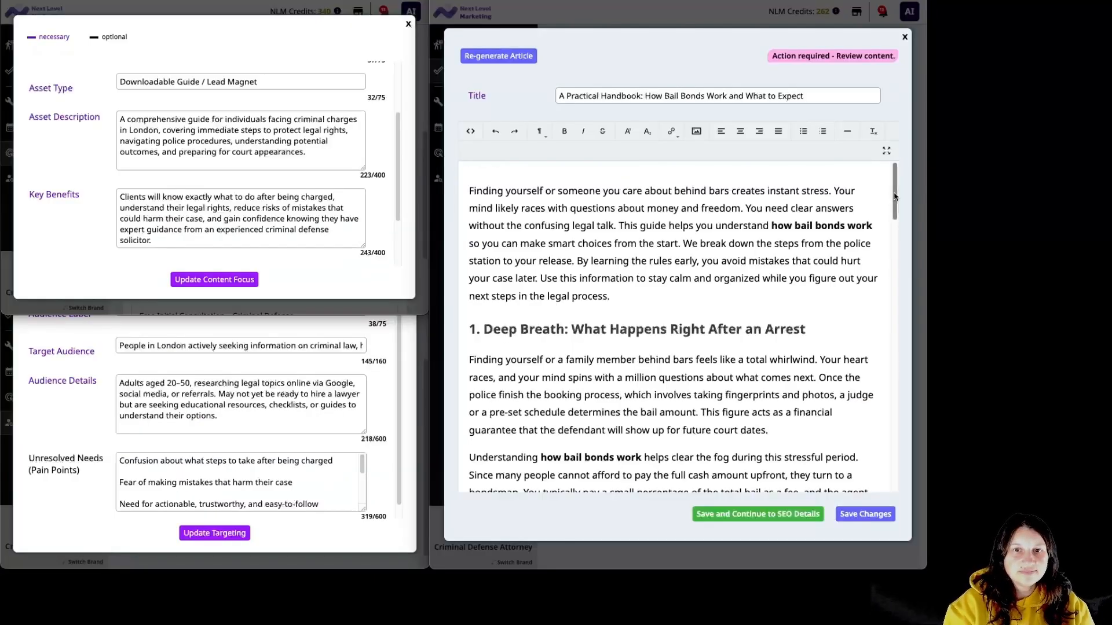
{"action": "left_click_drag", "start_coordinate": [895, 196], "coordinate": [908, 471]}
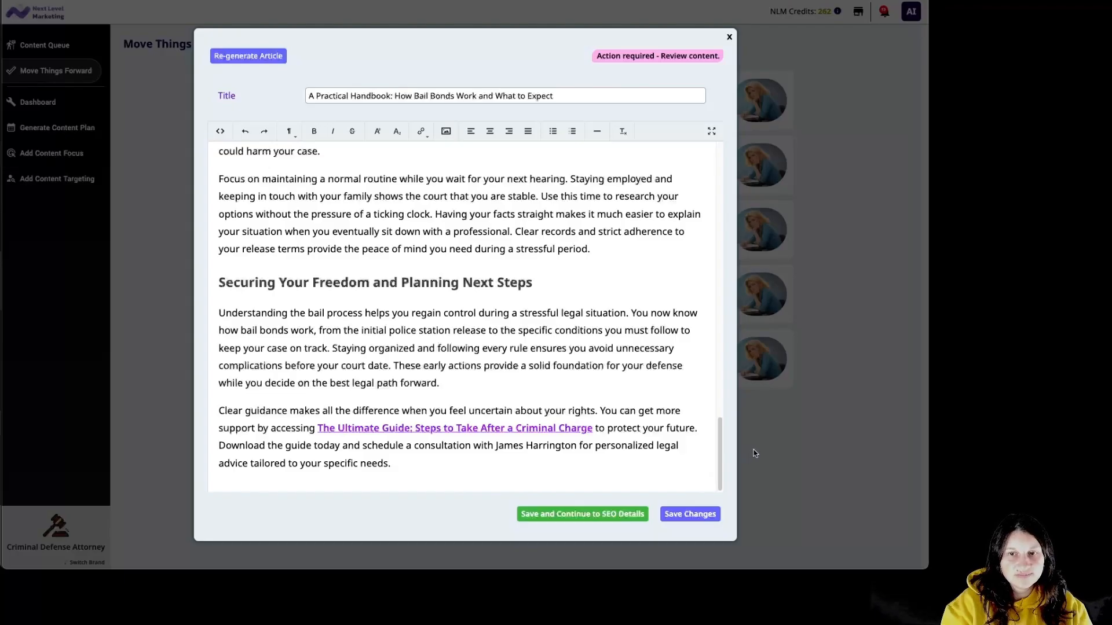
{"action": "left_click", "coordinate": [613, 514]}
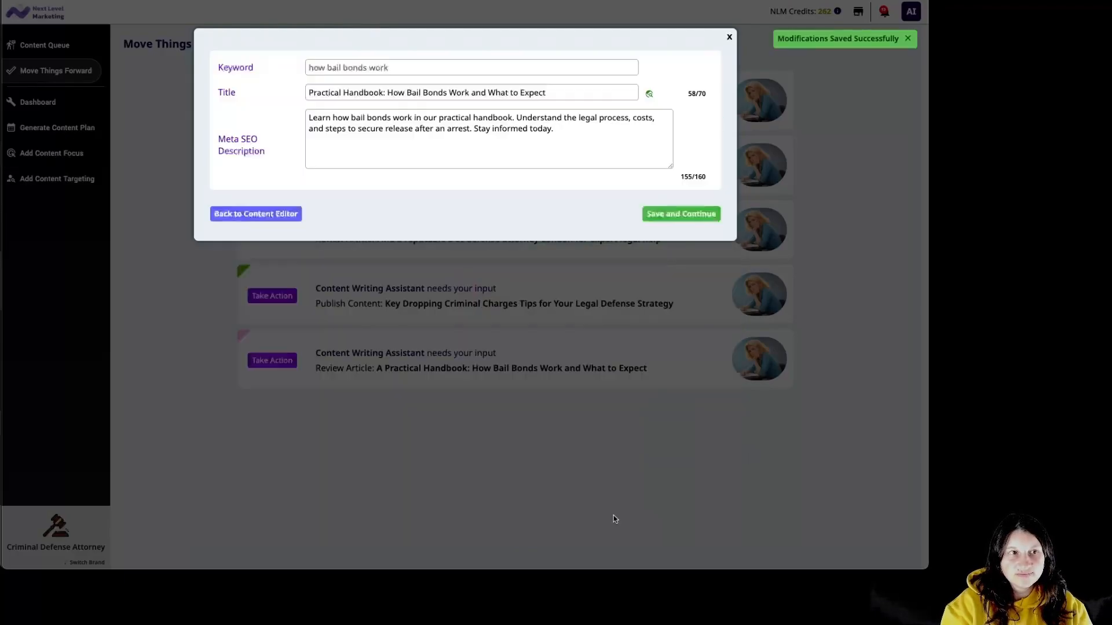
{"action": "left_click", "coordinate": [711, 222]}
{"action": "left_click", "coordinate": [703, 183]}
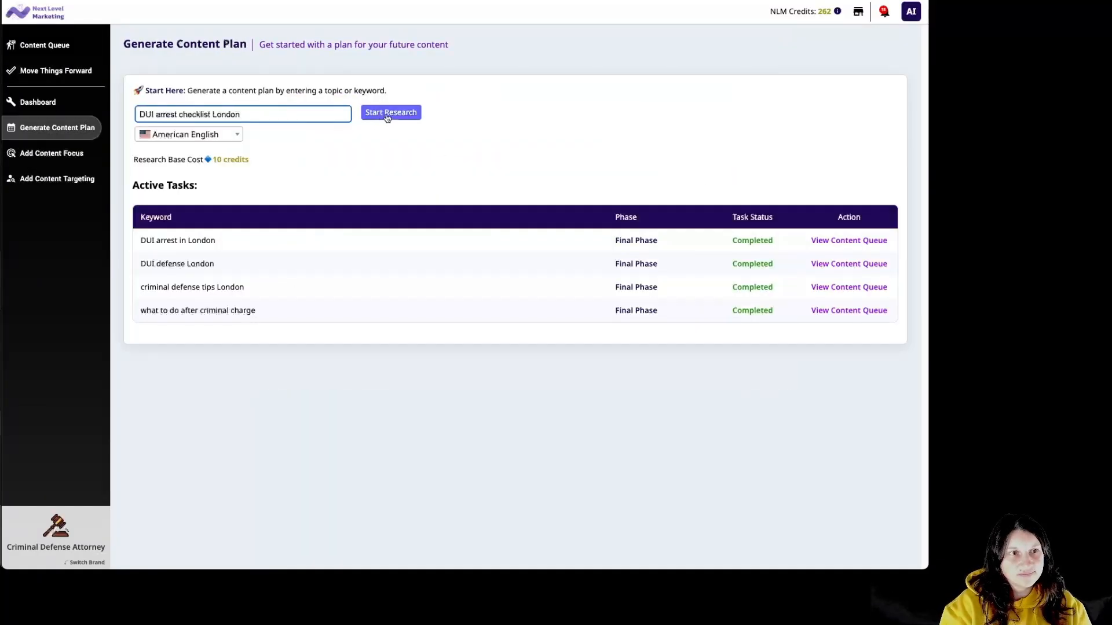
Research 'DUI arrest checklist London' and generate pitches for the 'DUI arrest process guide' keyword.
{"action": "left_click", "coordinate": [390, 112]}
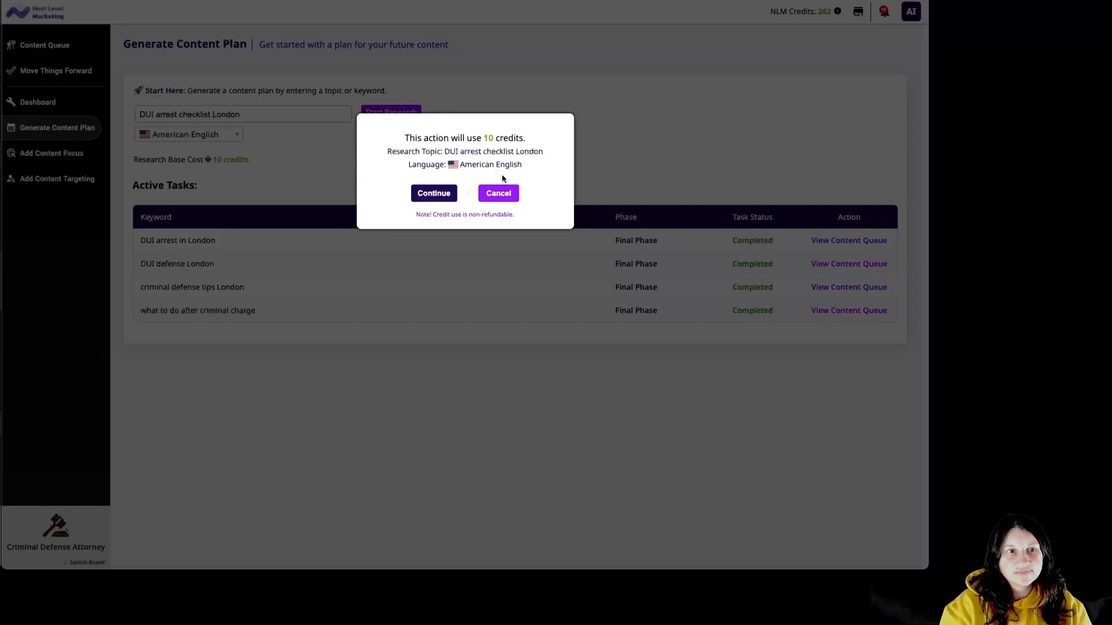
{"action": "left_click", "coordinate": [456, 193]}
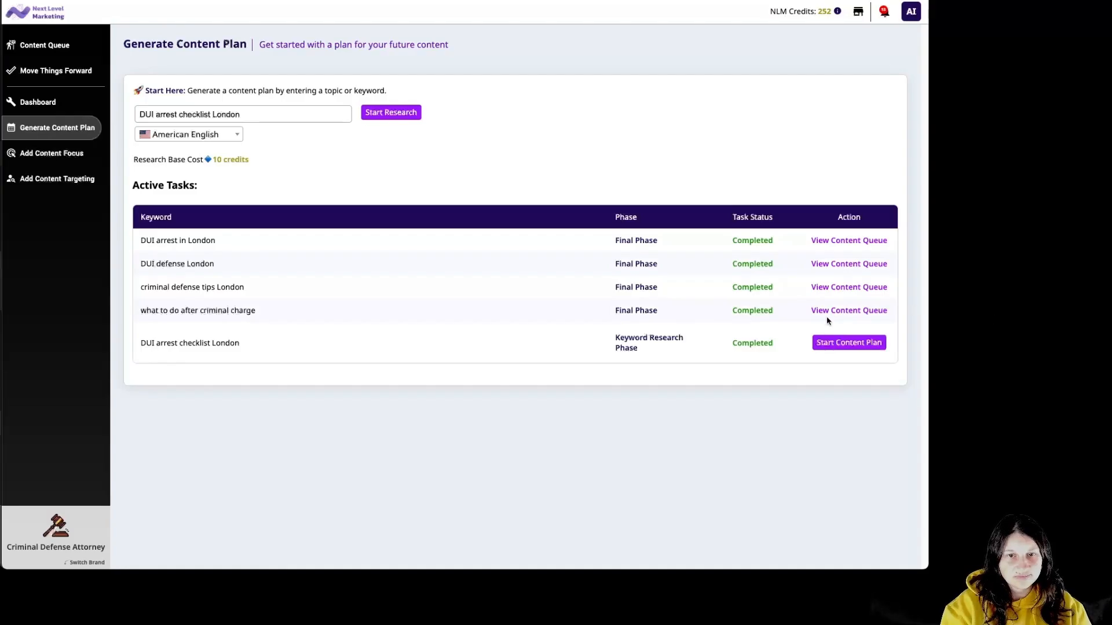
{"action": "left_click", "coordinate": [836, 345]}
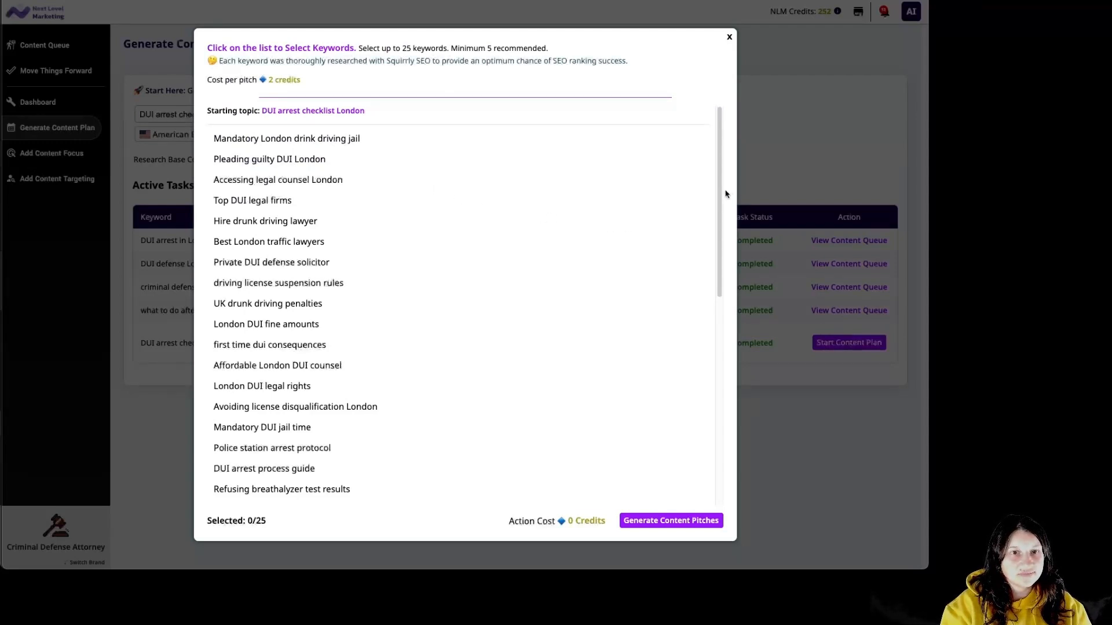
{"action": "left_click_drag", "start_coordinate": [719, 195], "coordinate": [748, 399]}
{"action": "left_click", "coordinate": [299, 333]}
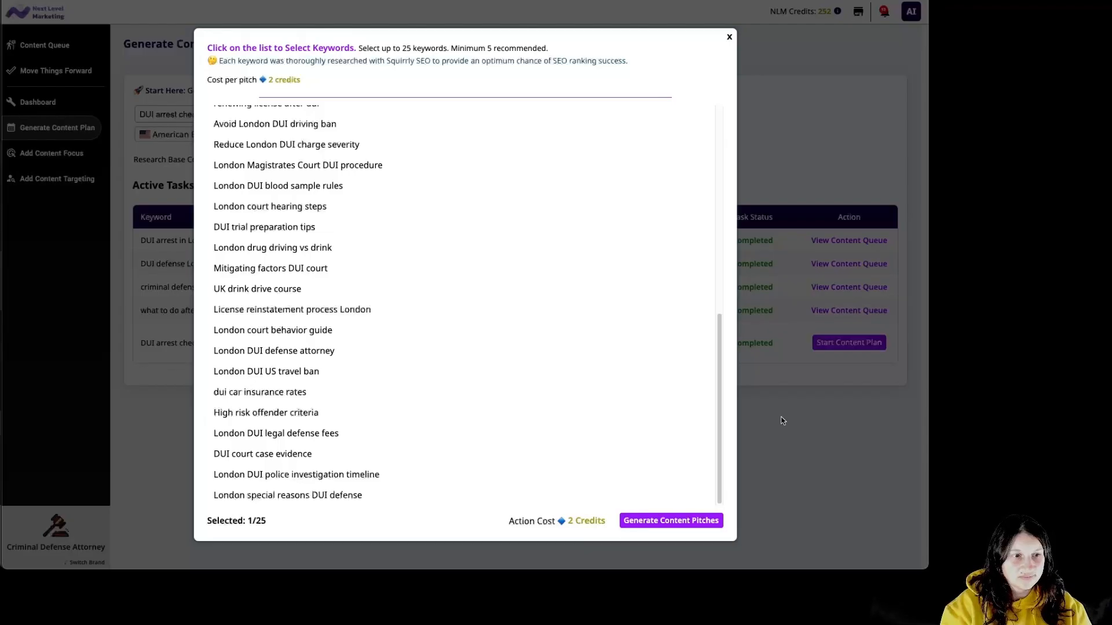
{"action": "left_click", "coordinate": [624, 521]}
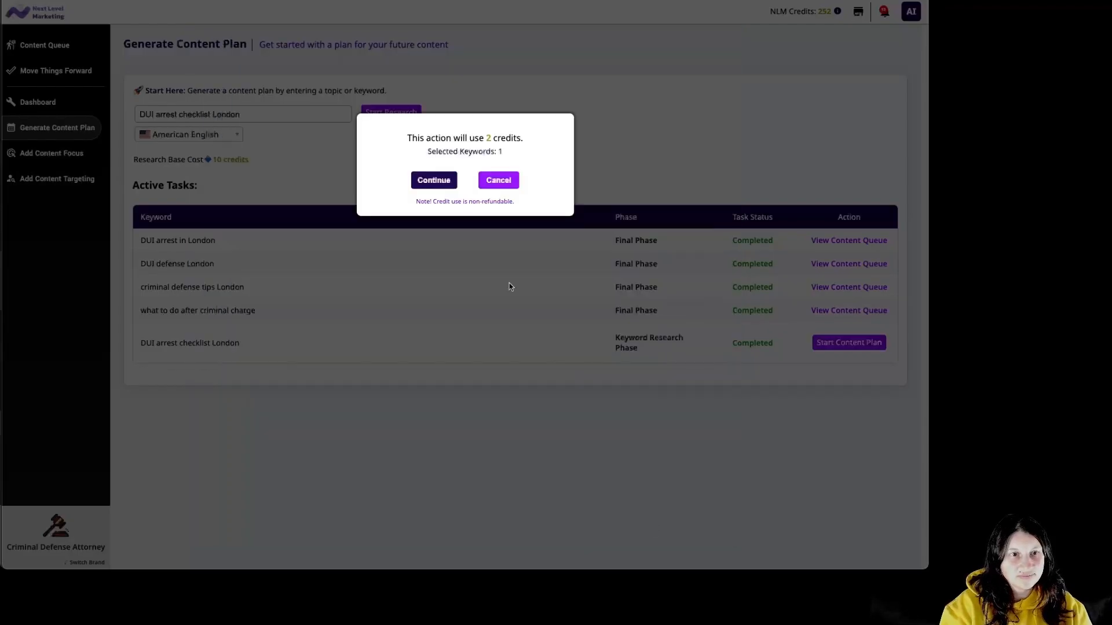
{"action": "left_click", "coordinate": [434, 180]}
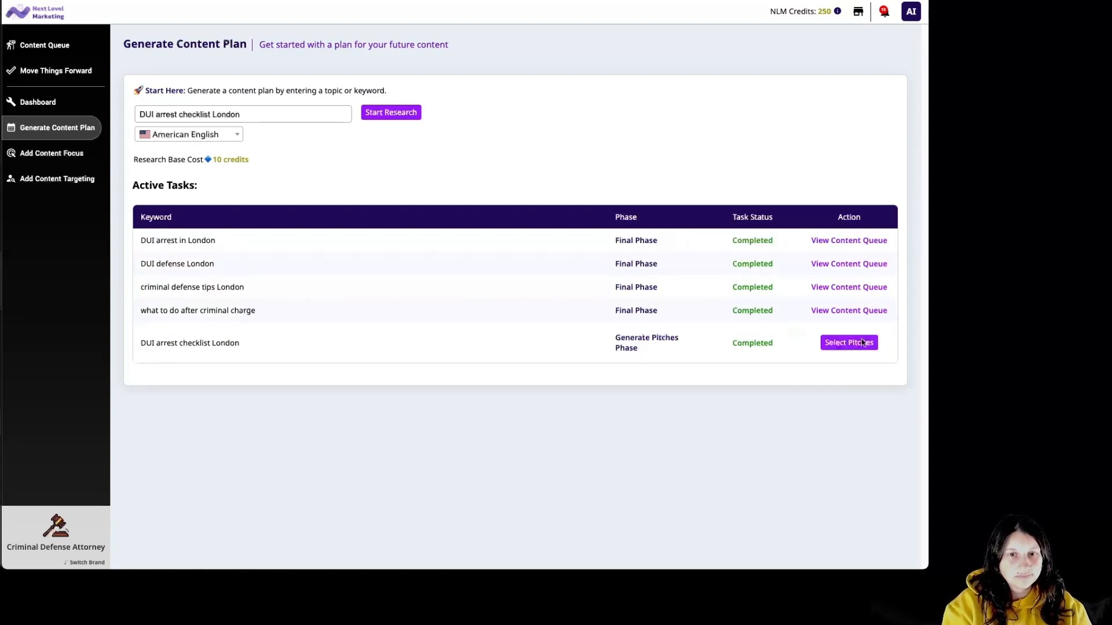
Add the third DUI arrest process guide pitch title to the content queue for 12 credits.
{"action": "left_click", "coordinate": [863, 343]}
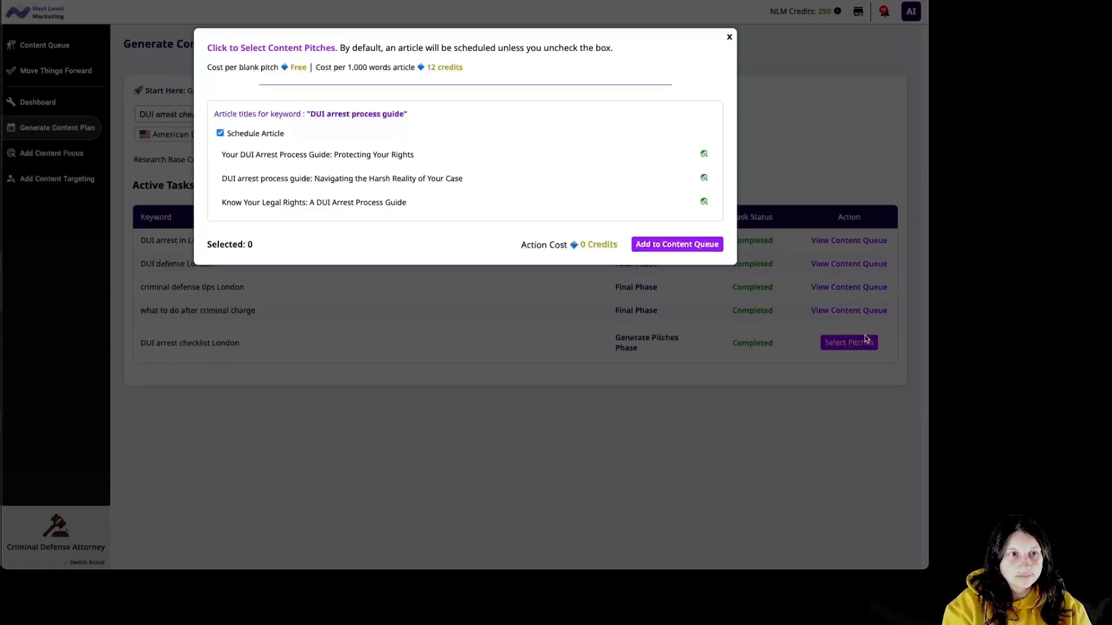
{"action": "left_click", "coordinate": [460, 202]}
{"action": "left_click", "coordinate": [657, 245]}
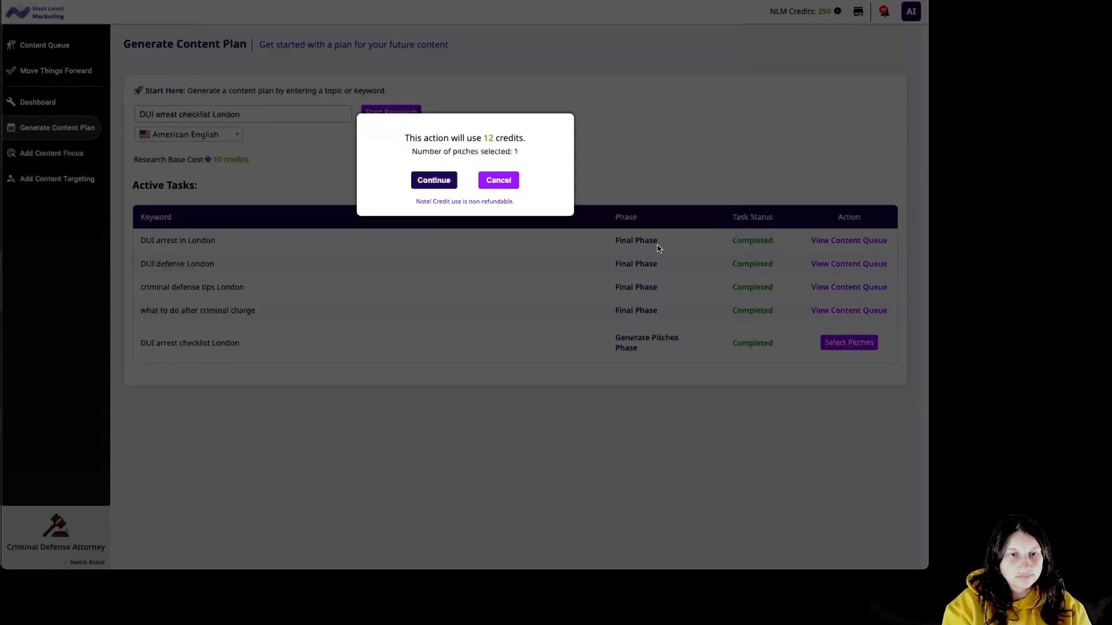
{"action": "left_click", "coordinate": [432, 180]}
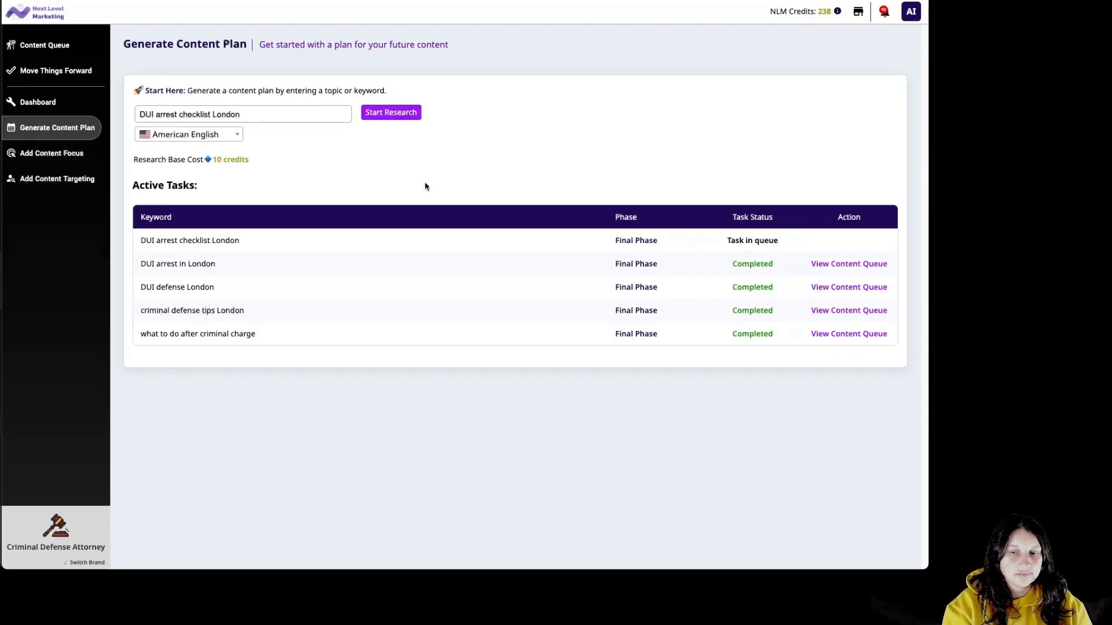
Open the new DUI arrest process guide pitch and leave its targeting as General Audience.
{"action": "left_click", "coordinate": [847, 338]}
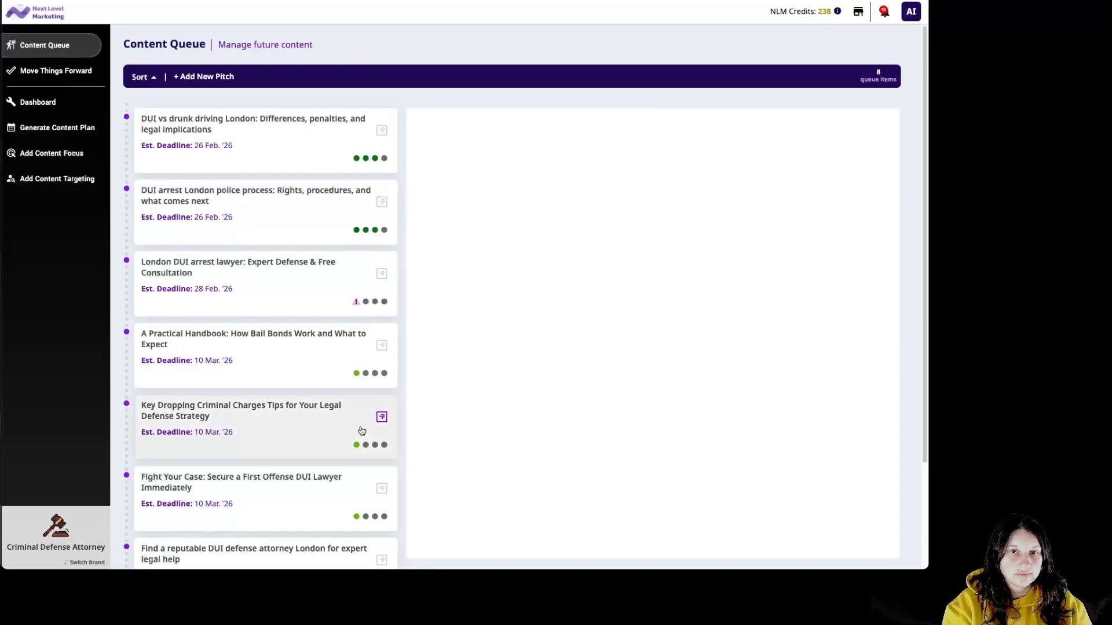
{"action": "left_click_drag", "start_coordinate": [928, 360], "coordinate": [938, 476]}
{"action": "left_click", "coordinate": [335, 508]}
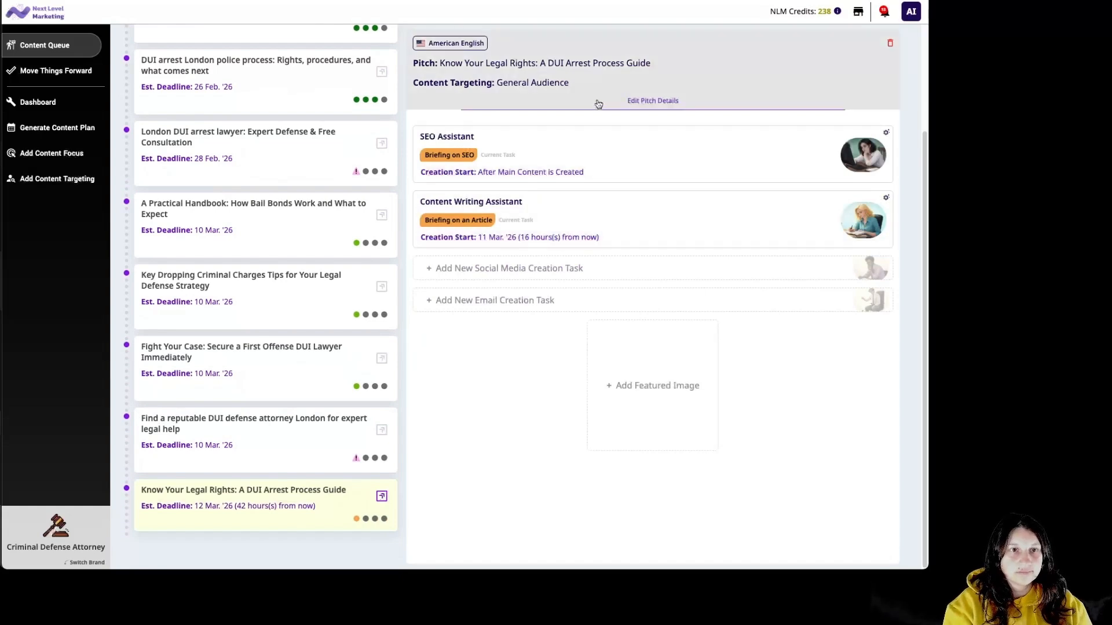
{"action": "left_click", "coordinate": [598, 102]}
{"action": "left_click", "coordinate": [435, 113]}
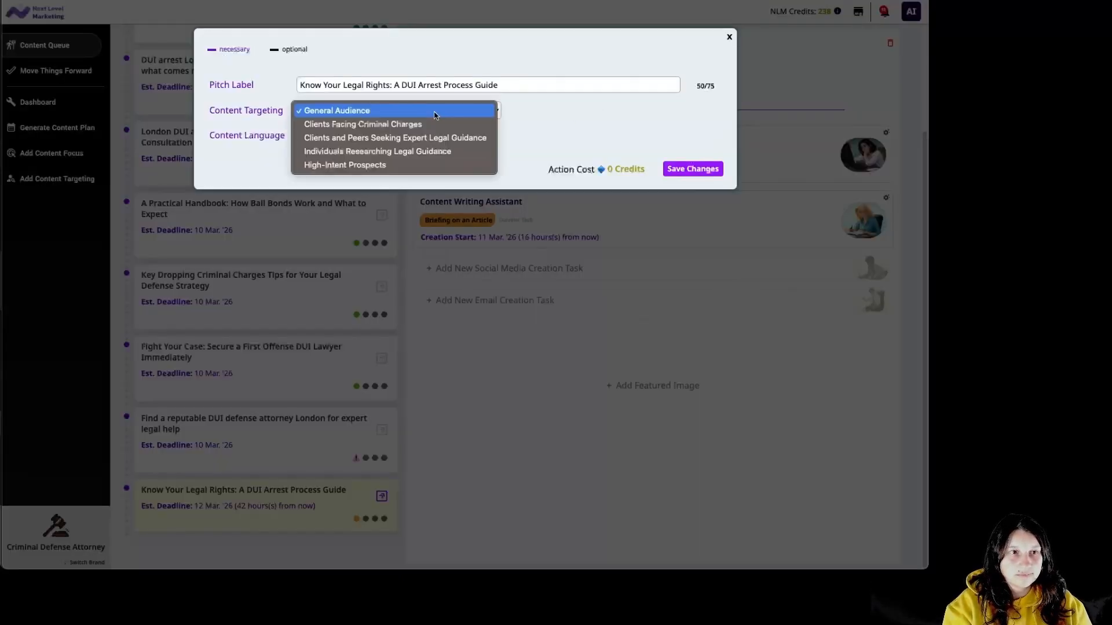
{"action": "left_click", "coordinate": [519, 118]}
{"action": "left_click", "coordinate": [731, 38]}
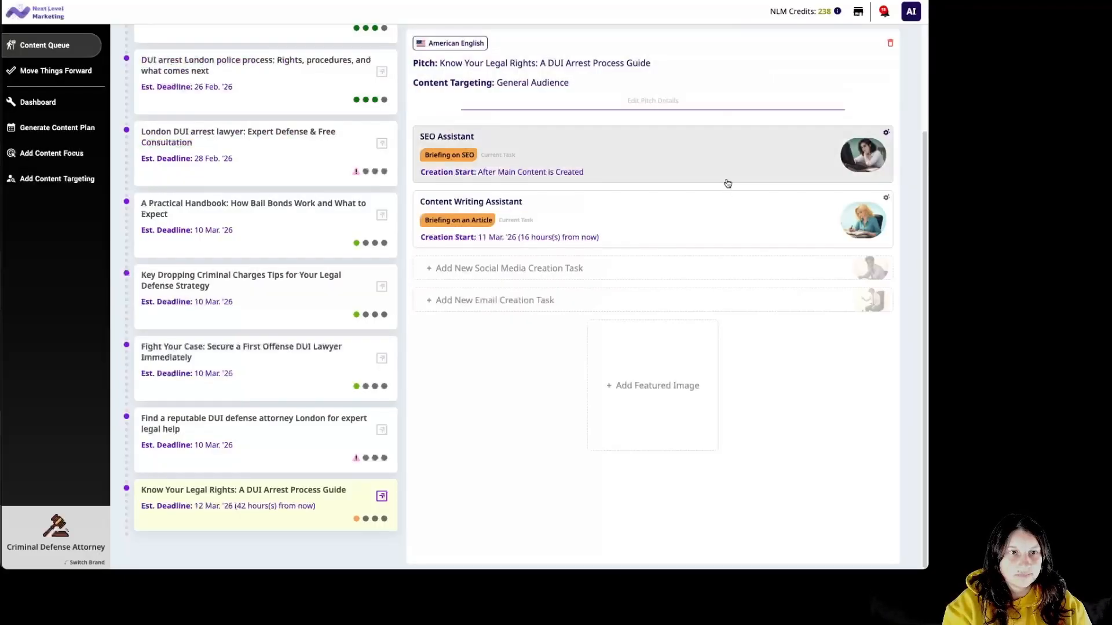
Start writing with London Criminal Defense Hub focus for 4 credits and upload a jail-bars featured image.
{"action": "left_click", "coordinate": [704, 223]}
{"action": "left_click", "coordinate": [431, 272]}
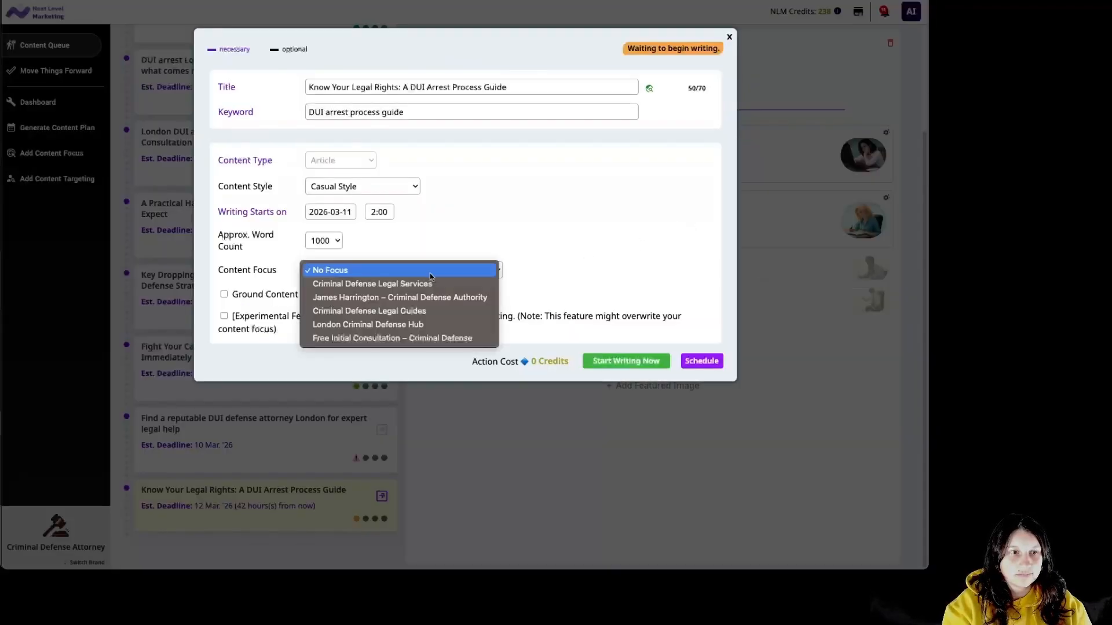
{"action": "left_click", "coordinate": [440, 325]}
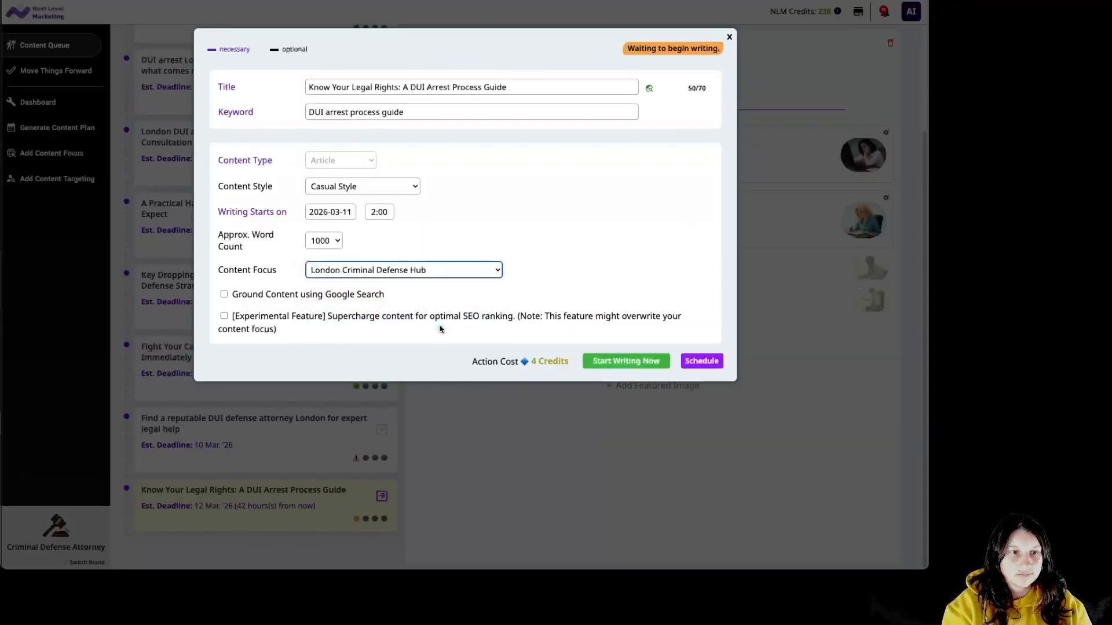
{"action": "left_click", "coordinate": [615, 362]}
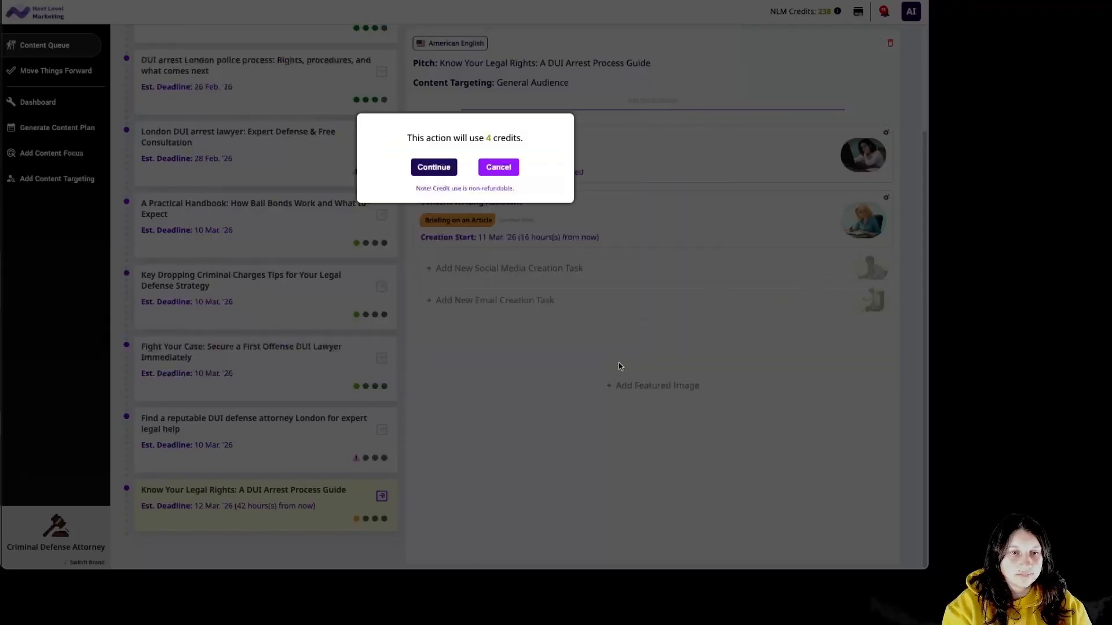
{"action": "left_click", "coordinate": [433, 170]}
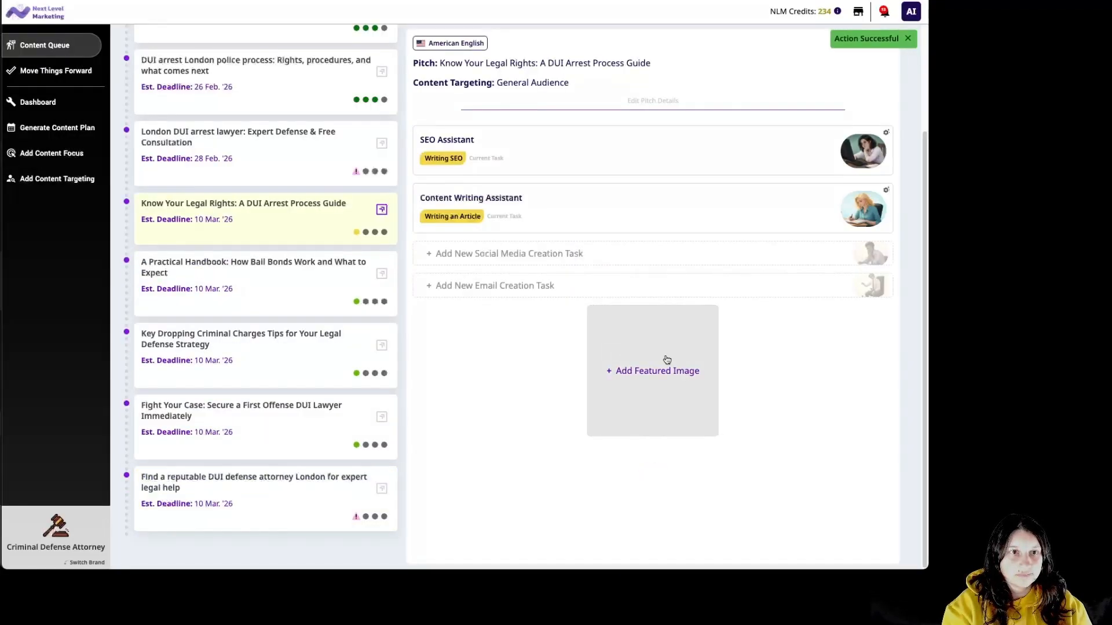
{"action": "left_click", "coordinate": [667, 358]}
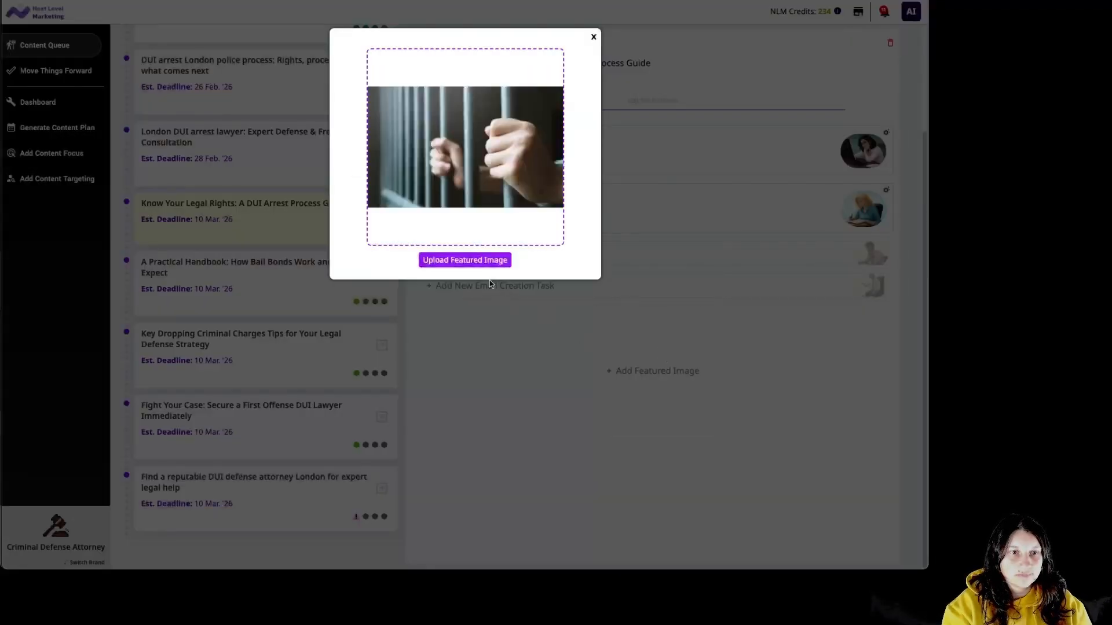
{"action": "left_click", "coordinate": [492, 263]}
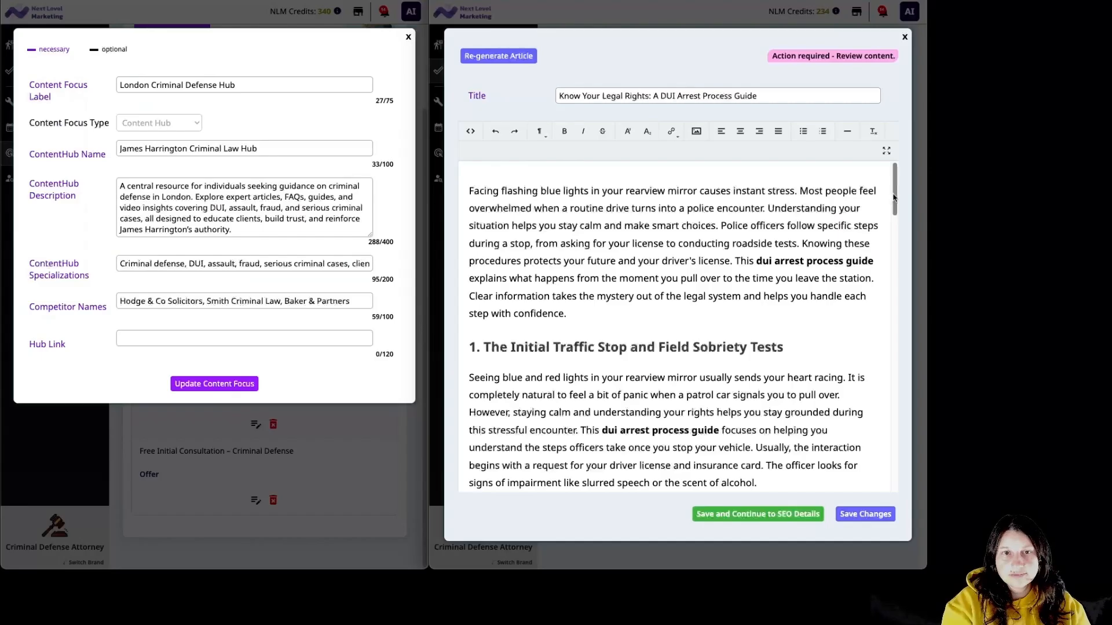
Scroll through the DUI Arrest Process Guide, save it and its SEO details, and approve the content.
{"action": "scroll", "coordinate": [893, 198], "scroll_direction": "down", "scroll_amount": 1}
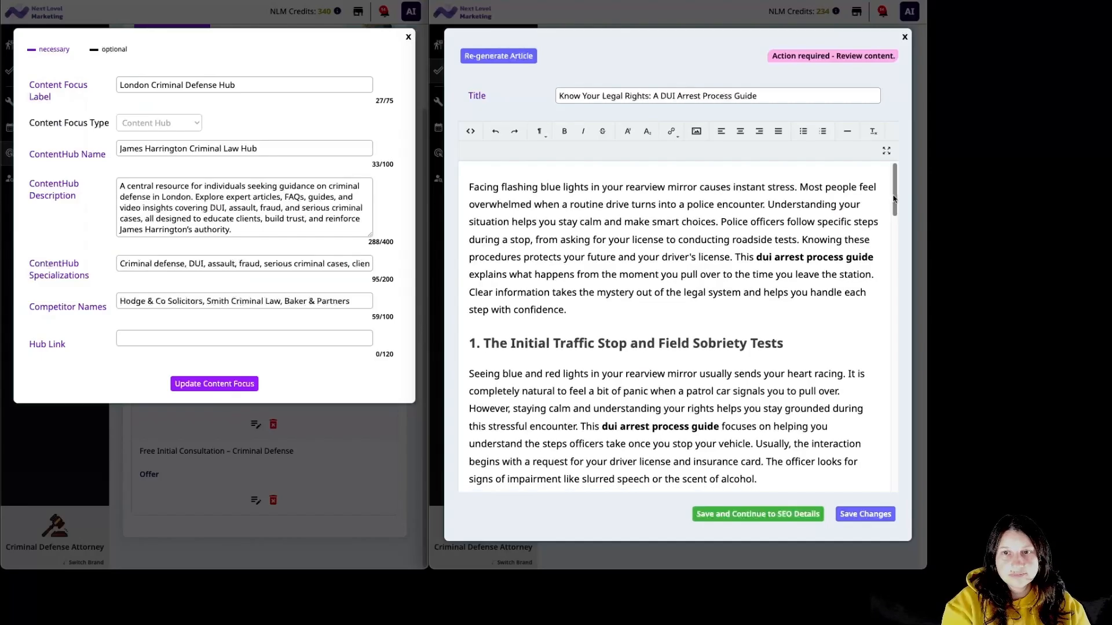
{"action": "left_click_drag", "start_coordinate": [894, 200], "coordinate": [938, 477]}
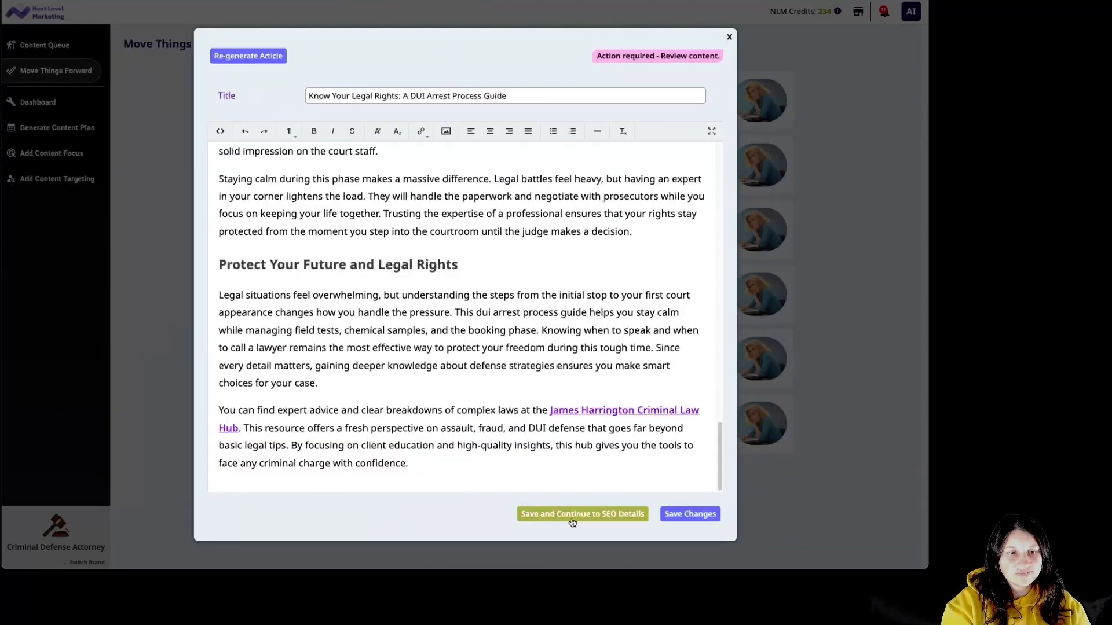
{"action": "left_click", "coordinate": [572, 521]}
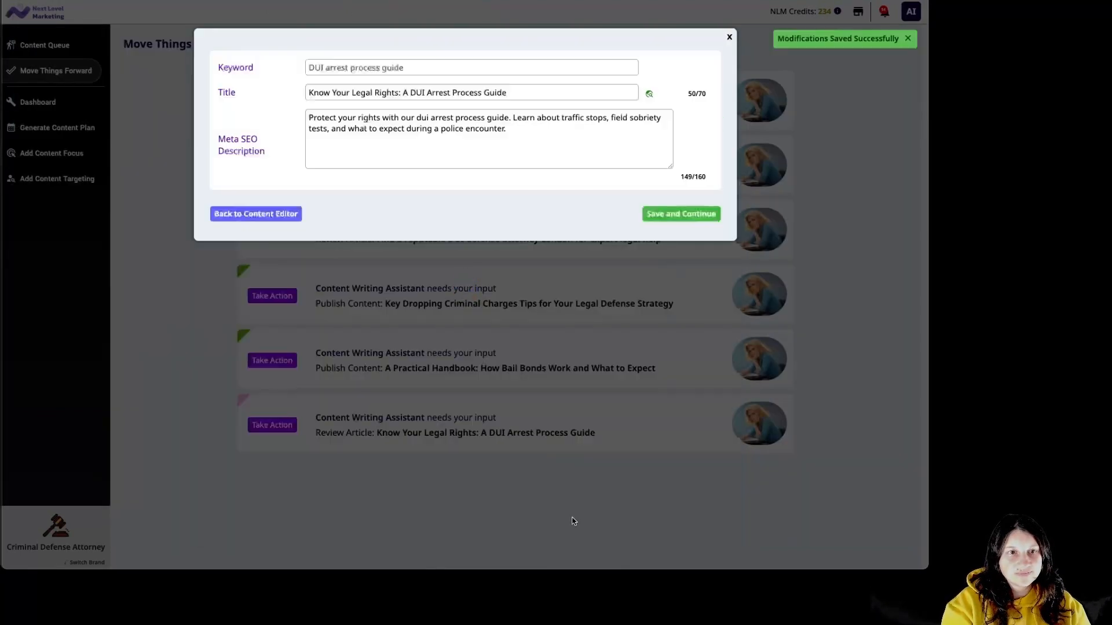
{"action": "left_click", "coordinate": [687, 215]}
{"action": "left_click", "coordinate": [682, 182]}
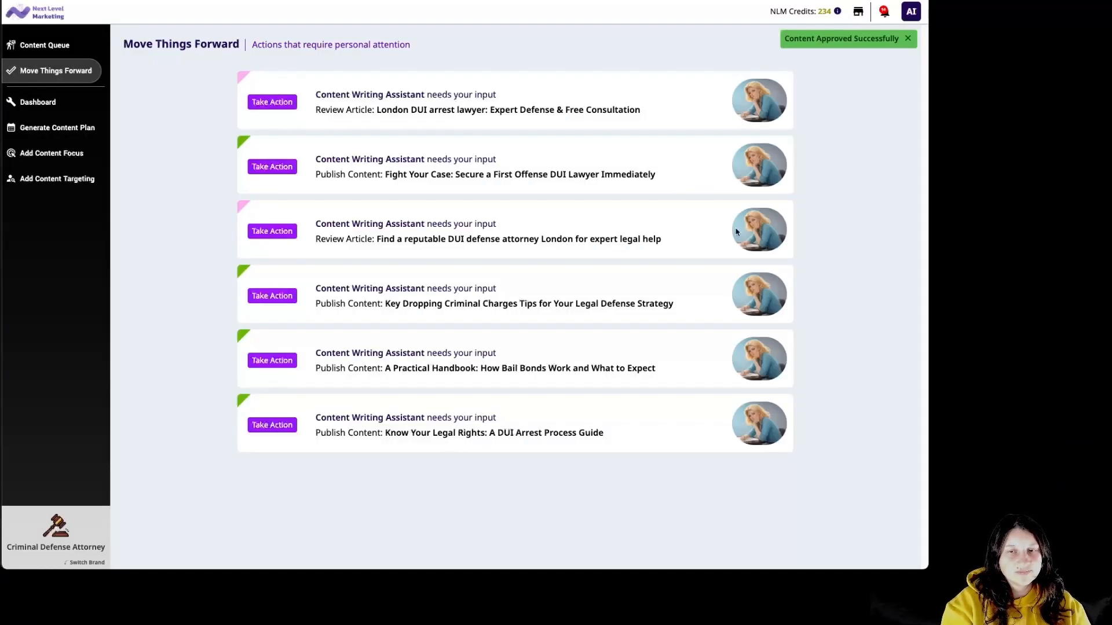
Paste 'free legal consultation London' as the topic and run keyword research for 10 credits.
{"action": "left_click", "coordinate": [57, 128]}
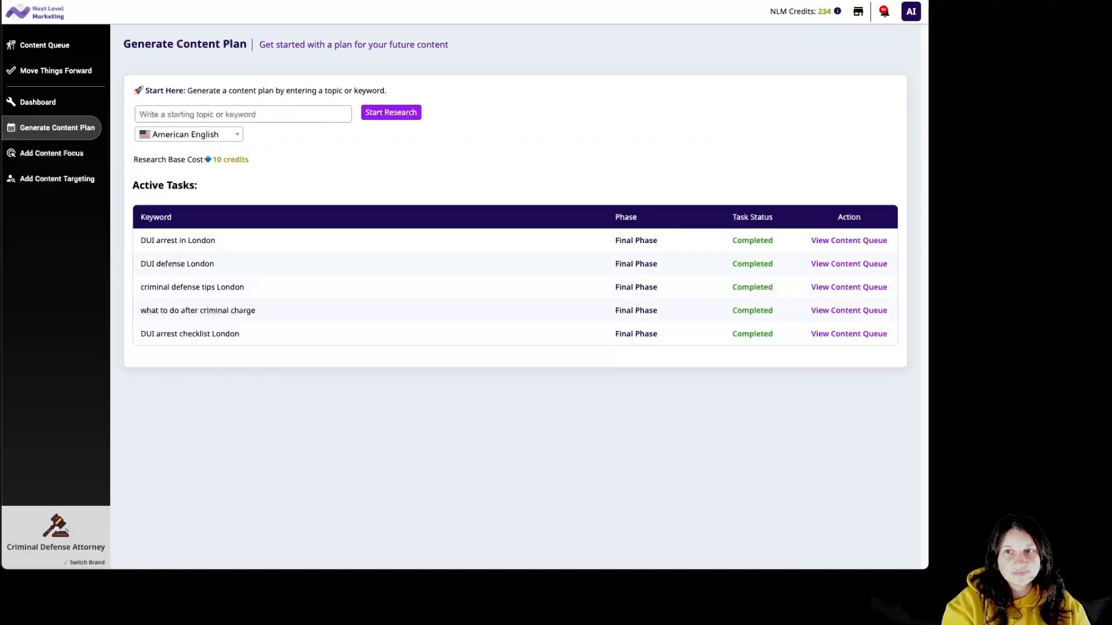
{"action": "type", "text": "free legal consultation London"}
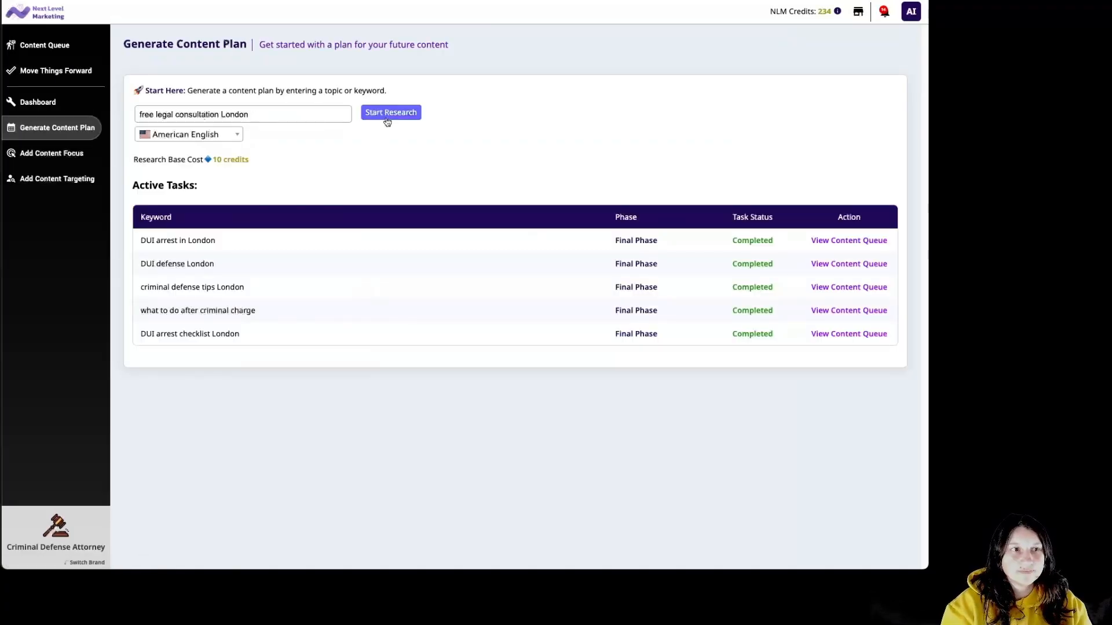
{"action": "left_click", "coordinate": [386, 119]}
{"action": "left_click", "coordinate": [442, 194]}
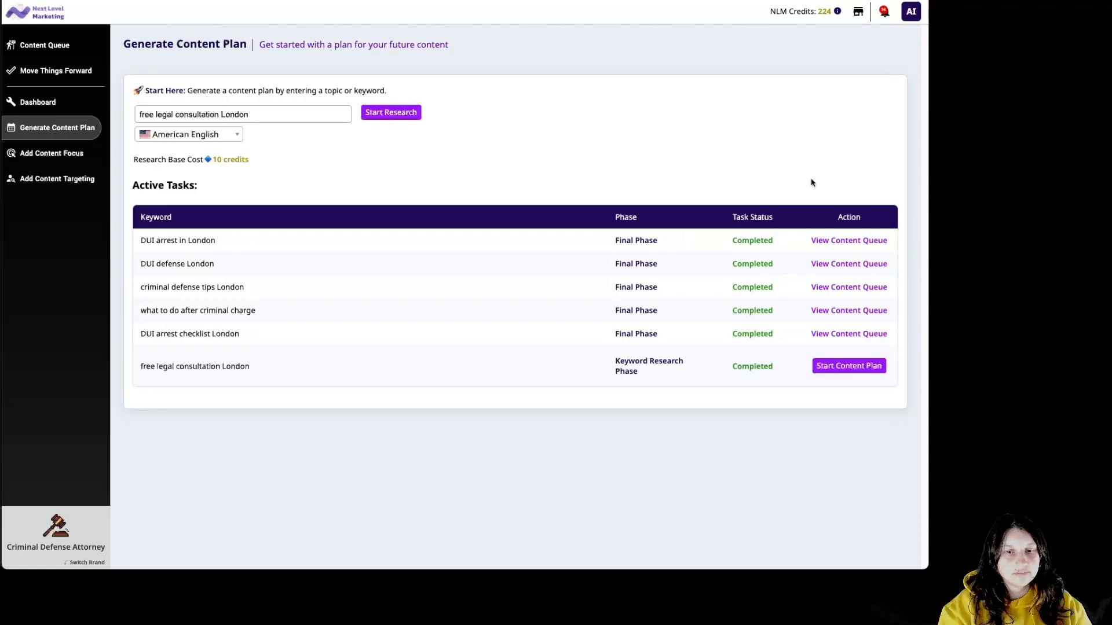
Start a content plan and generate pitches for the 'Criminal defense consultation London' keyword.
{"action": "left_click", "coordinate": [854, 366]}
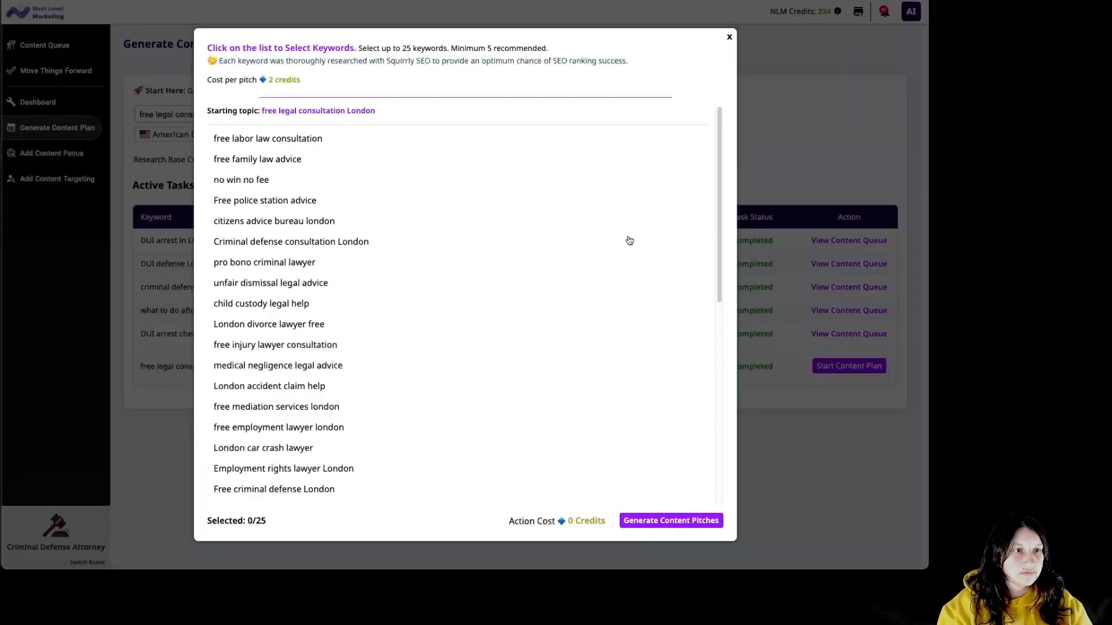
{"action": "left_click_drag", "start_coordinate": [718, 216], "coordinate": [719, 242]}
{"action": "left_click", "coordinate": [366, 193]}
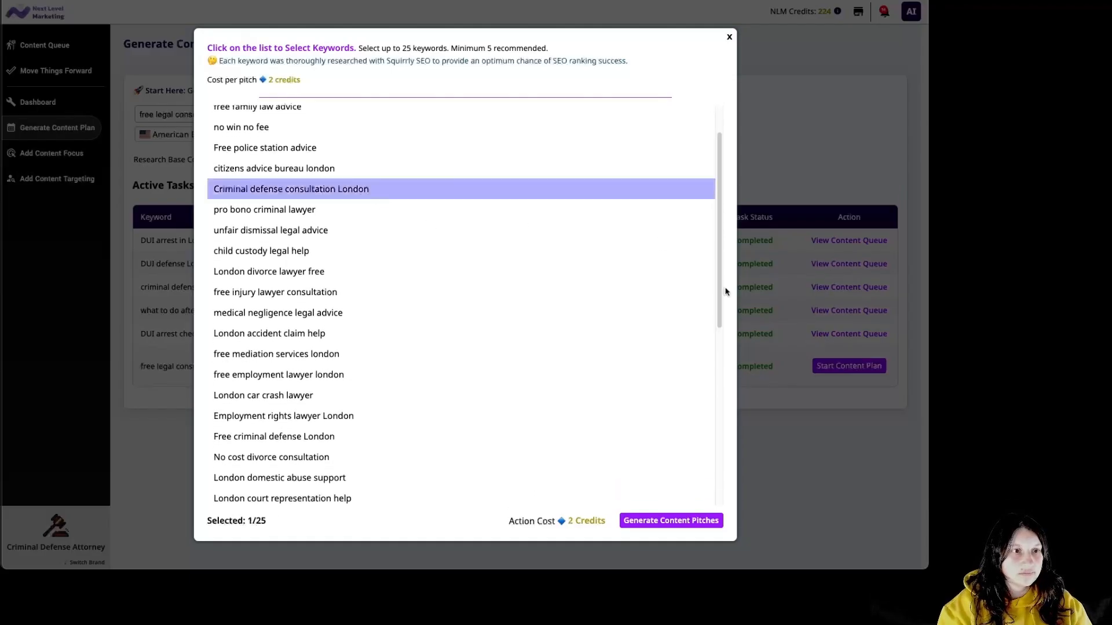
{"action": "left_click_drag", "start_coordinate": [722, 291], "coordinate": [710, 464]}
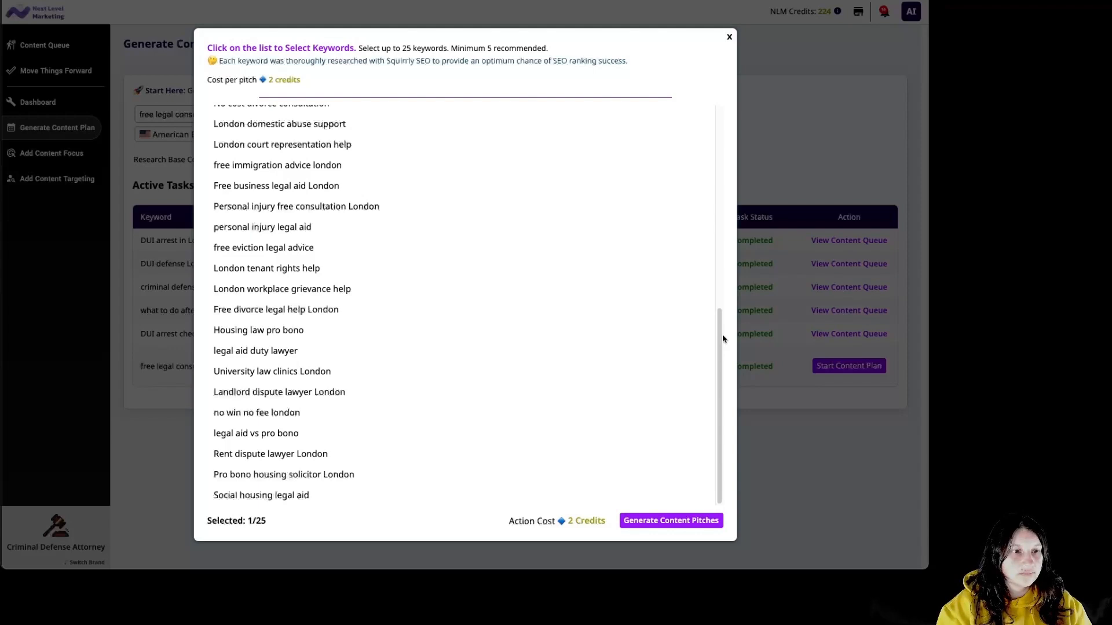
{"action": "left_click", "coordinate": [677, 521]}
{"action": "left_click", "coordinate": [446, 180]}
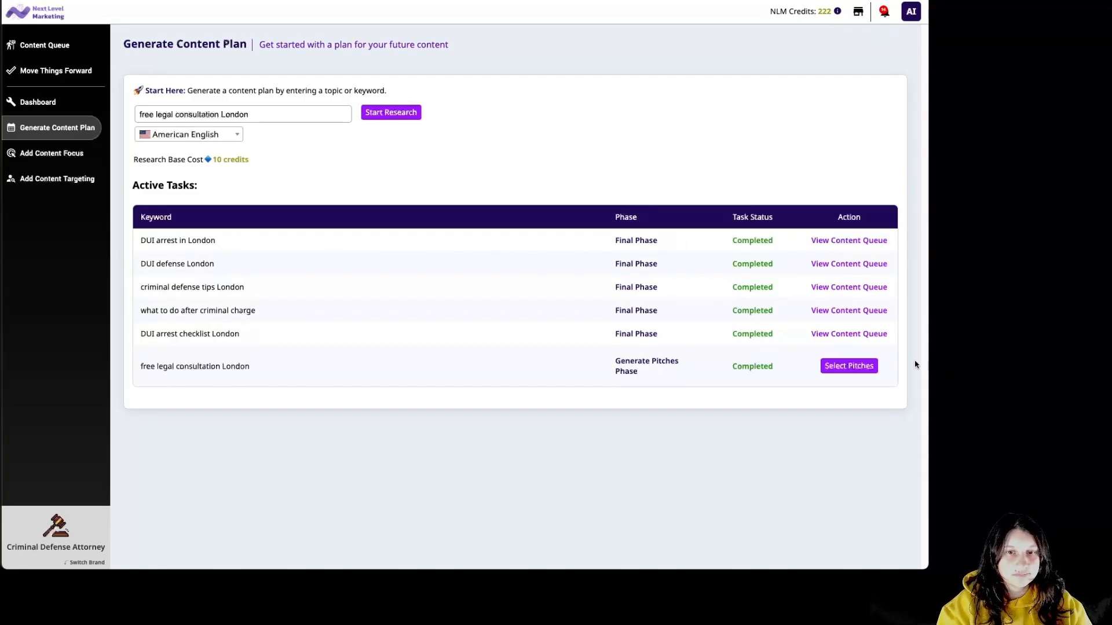
Queue the 'Secure Your Rights with an Expert Criminal defense consultation London' pitch for 12 credits.
{"action": "left_click", "coordinate": [859, 371]}
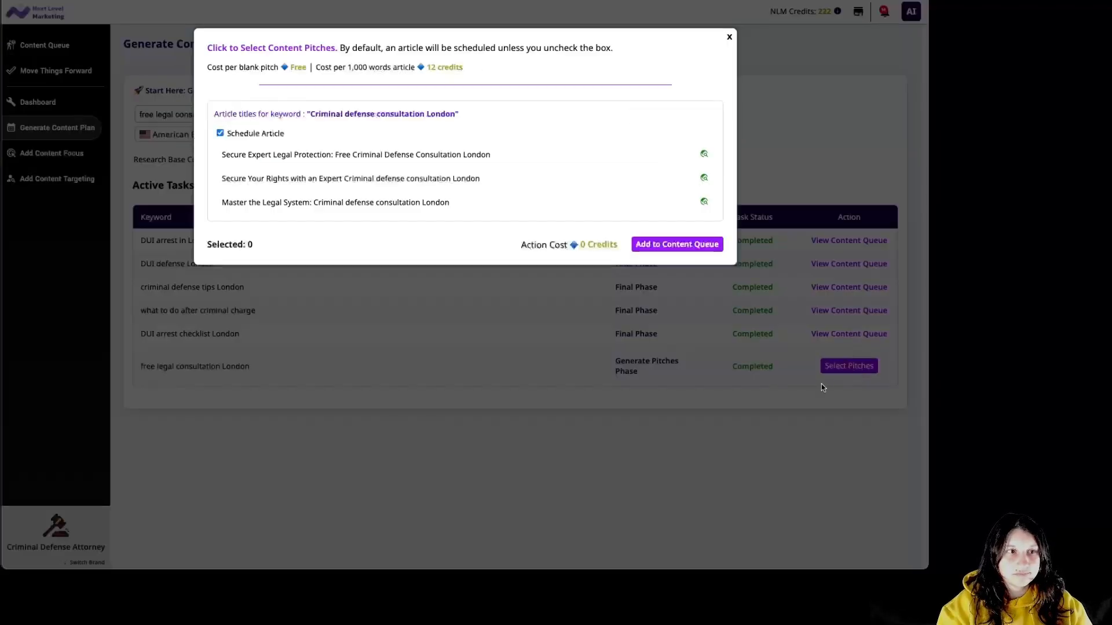
{"action": "left_click", "coordinate": [565, 185]}
{"action": "left_click", "coordinate": [672, 245]}
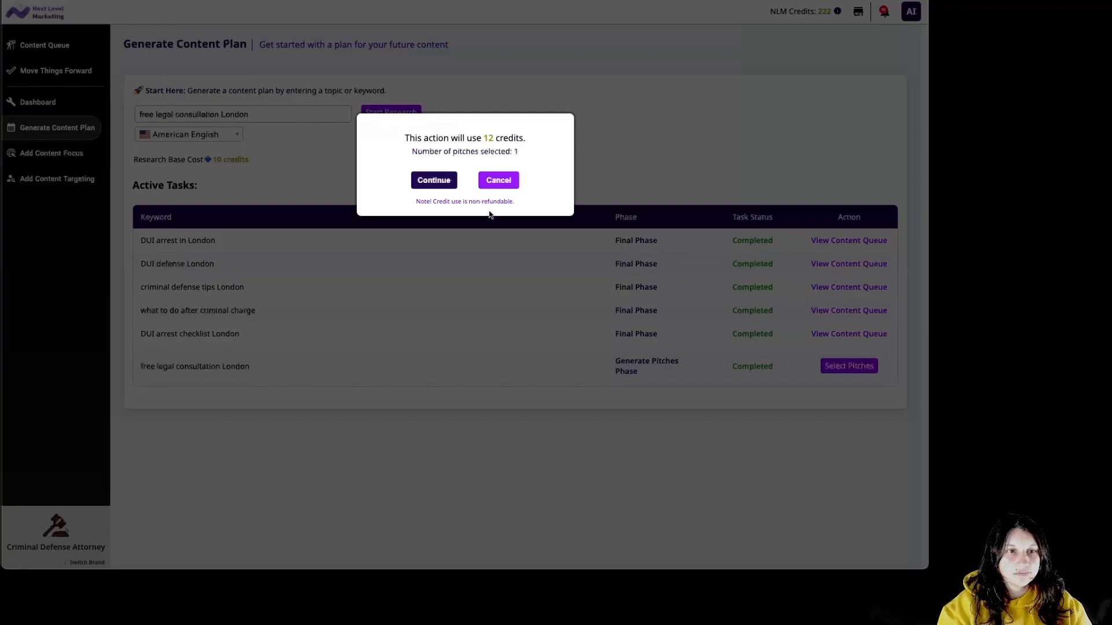
{"action": "left_click", "coordinate": [424, 181]}
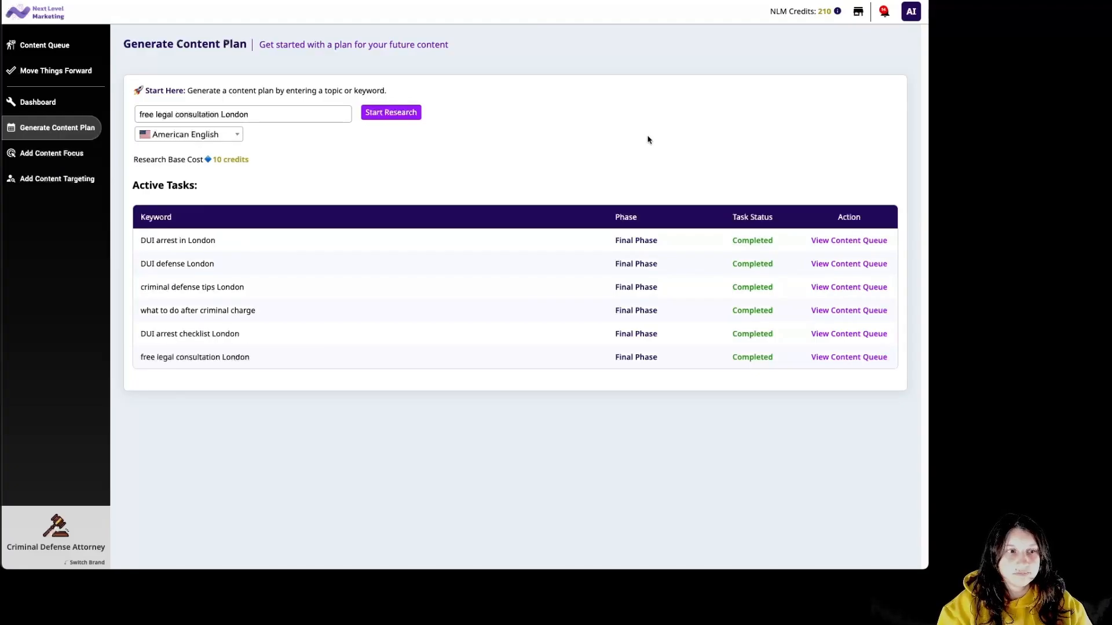
{"action": "left_click", "coordinate": [825, 359]}
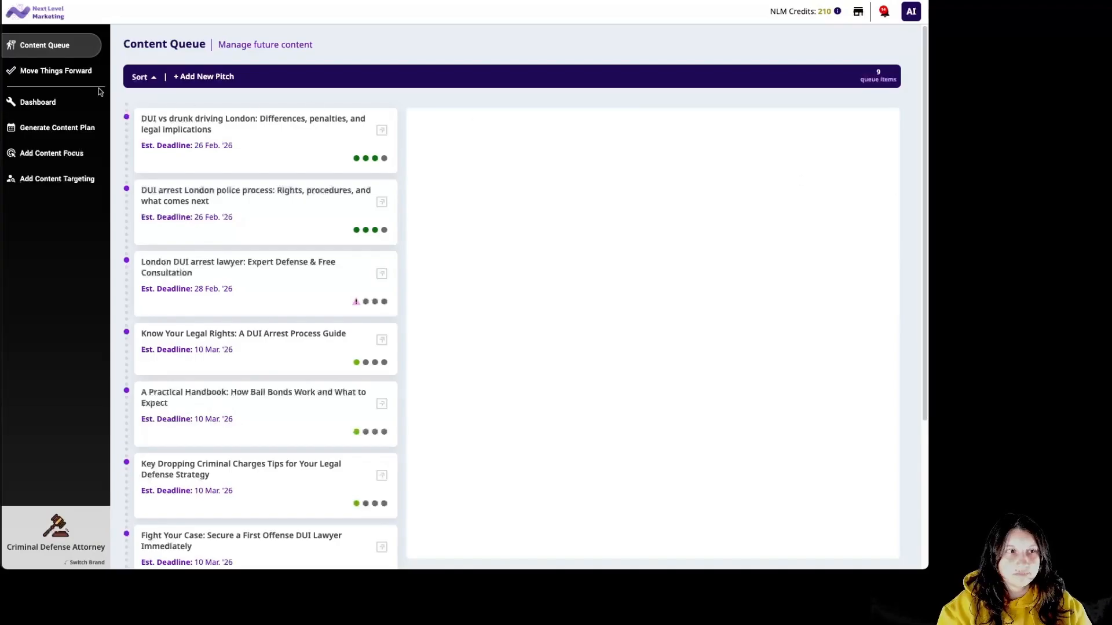
Sort the queue latest deadline first and retarget the consultation pitch to High-Intent Prospects.
{"action": "left_click", "coordinate": [142, 78]}
{"action": "left_click", "coordinate": [311, 146]}
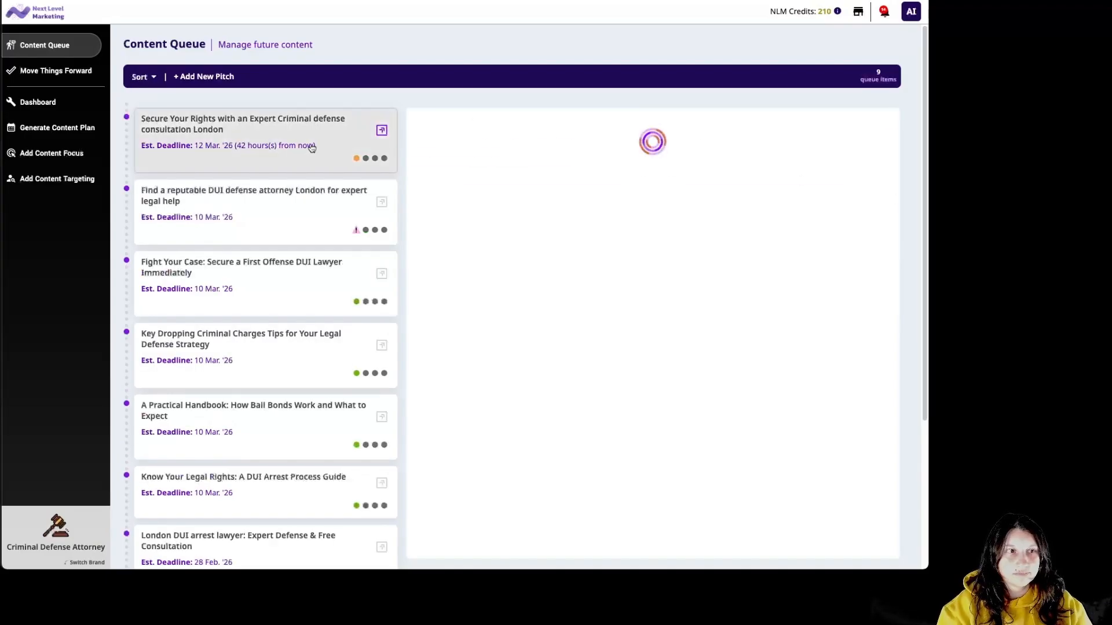
{"action": "left_click", "coordinate": [617, 164]}
{"action": "left_click", "coordinate": [437, 111]}
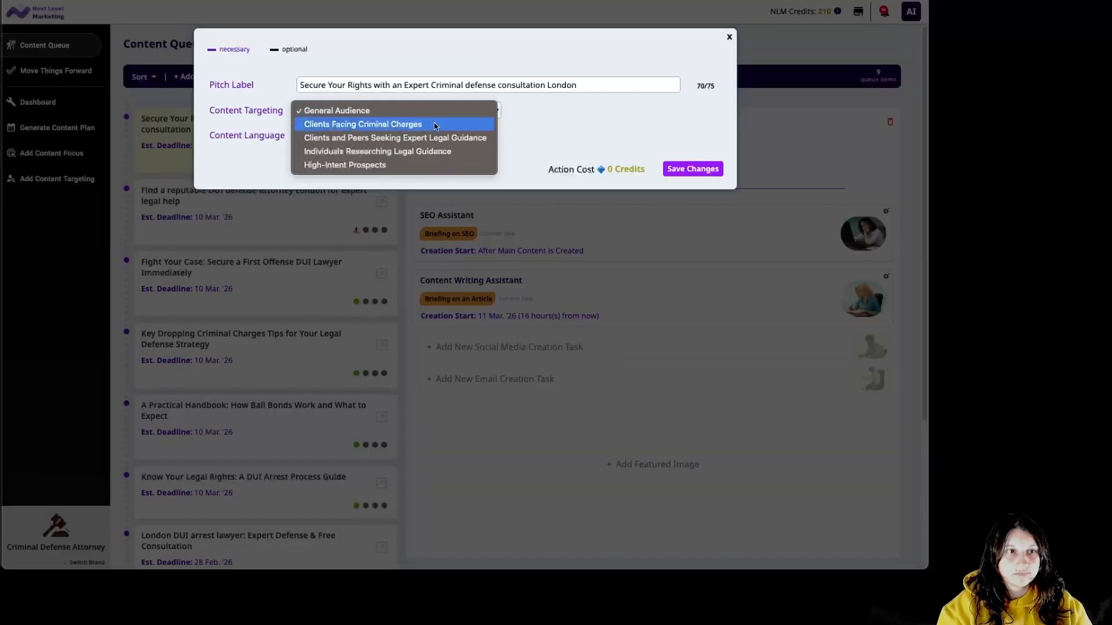
{"action": "left_click", "coordinate": [410, 167]}
{"action": "left_click", "coordinate": [713, 170]}
{"action": "left_click", "coordinate": [436, 167]}
Start writing with 'Free Initial Consultation – Criminal Defense' focus and upload a gavel featured image.
{"action": "left_click", "coordinate": [628, 306]}
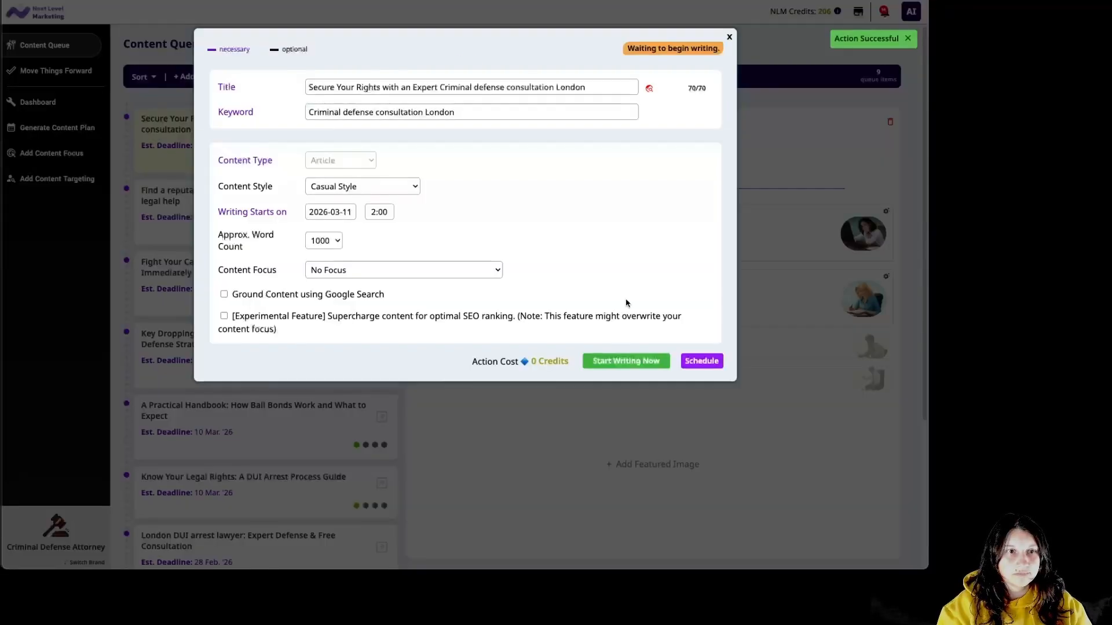
{"action": "left_click", "coordinate": [454, 269]}
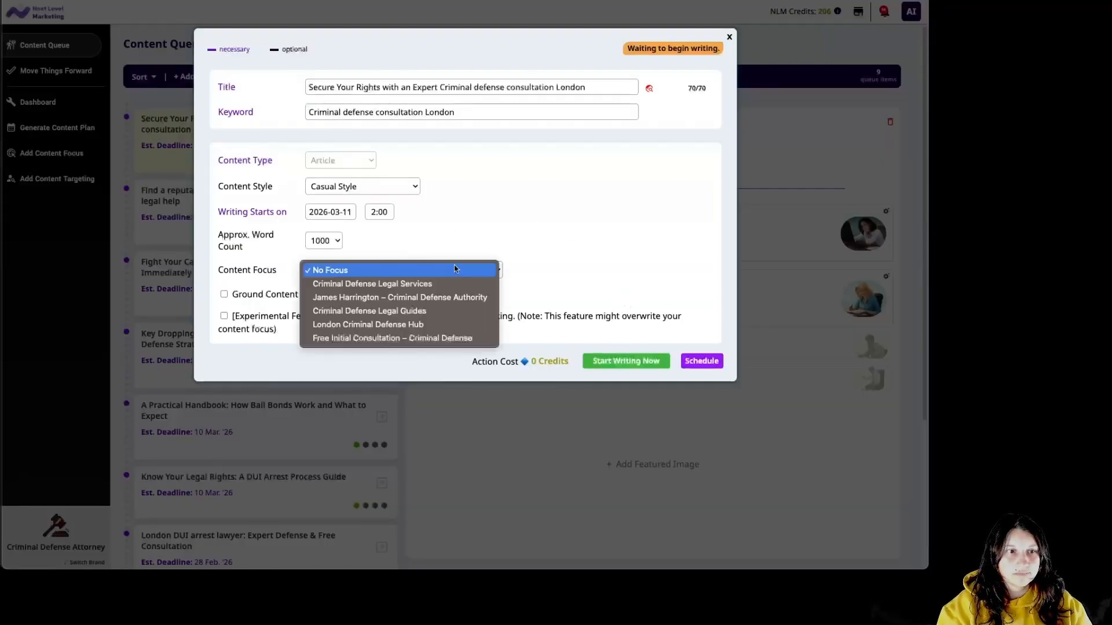
{"action": "left_click", "coordinate": [458, 338]}
{"action": "left_click", "coordinate": [604, 358]}
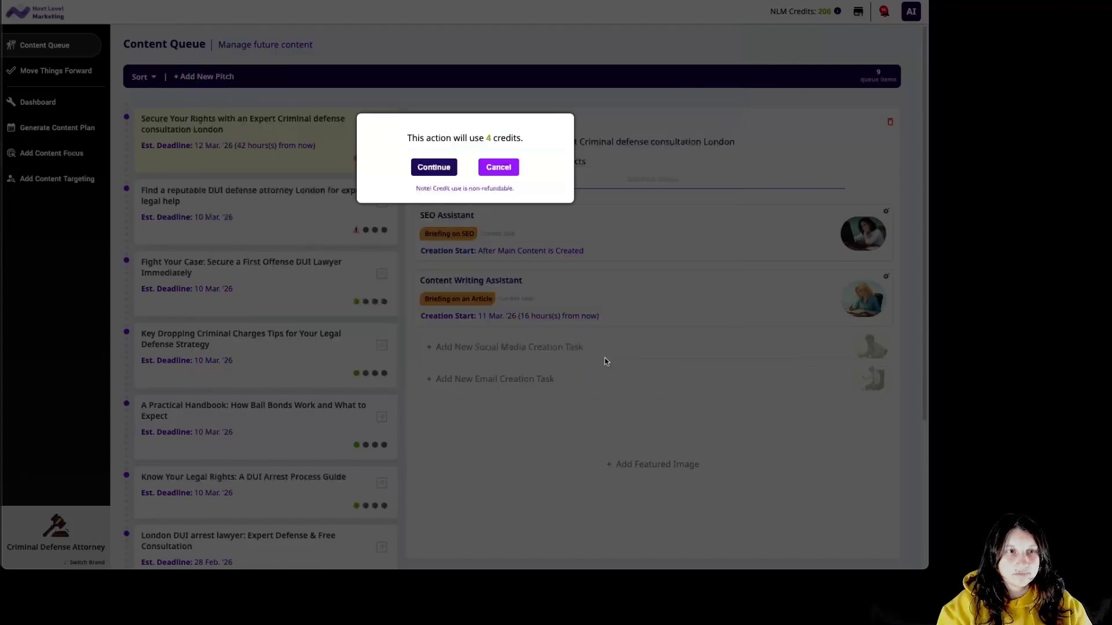
{"action": "left_click", "coordinate": [433, 168]}
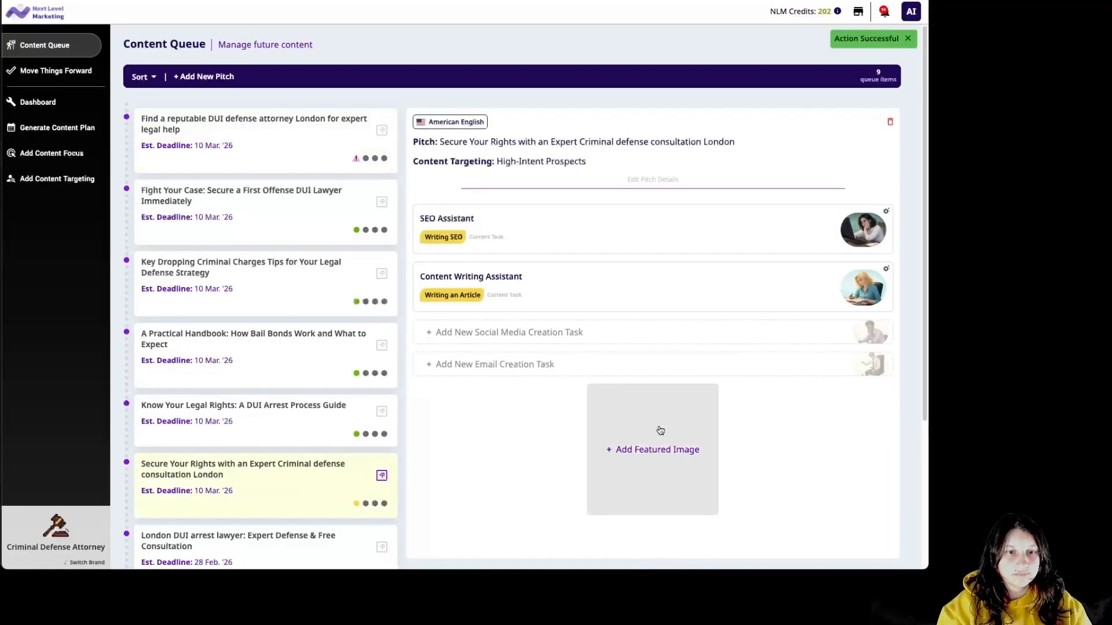
{"action": "left_click", "coordinate": [659, 431]}
{"action": "left_click", "coordinate": [510, 264]}
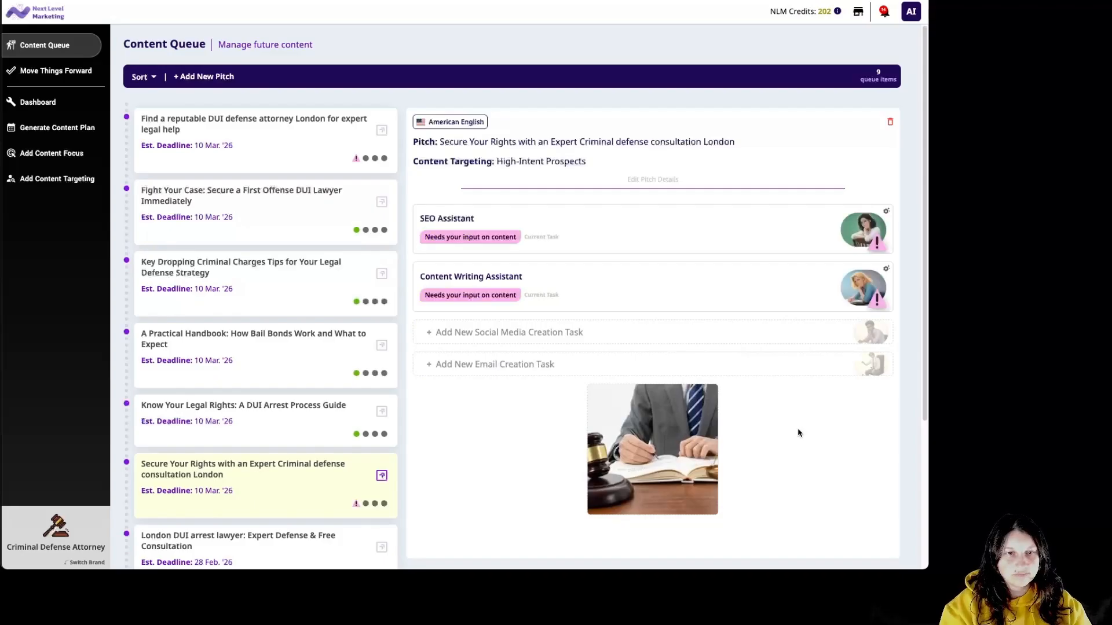
Read through the Secure Your Rights article, save it and its SEO details, and approve it.
{"action": "left_click", "coordinate": [735, 305]}
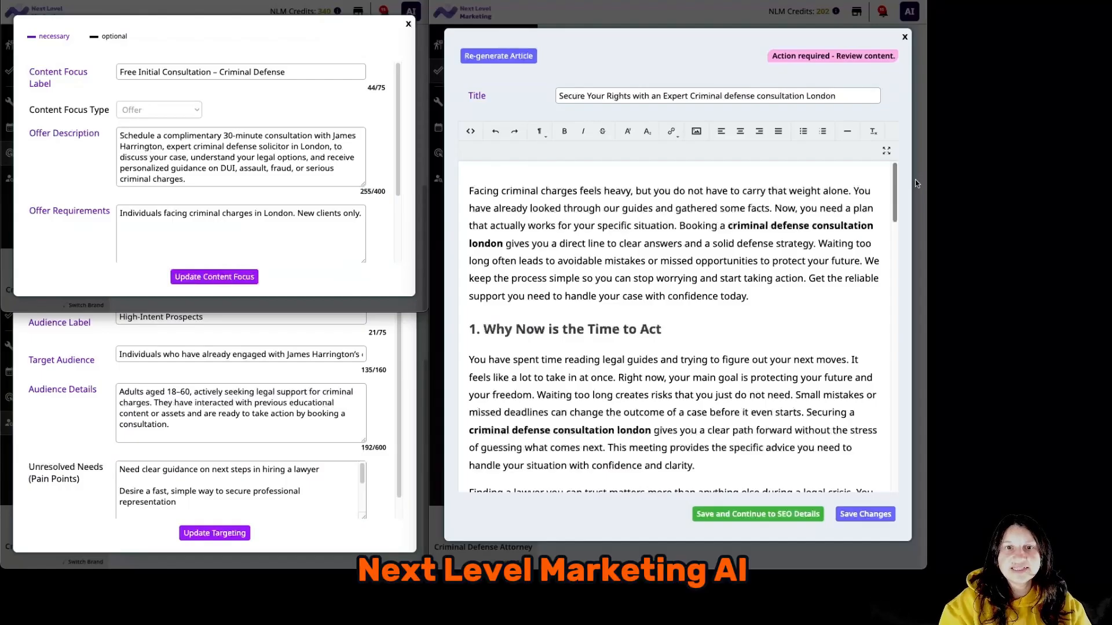
{"action": "left_click_drag", "start_coordinate": [915, 180], "coordinate": [911, 392]}
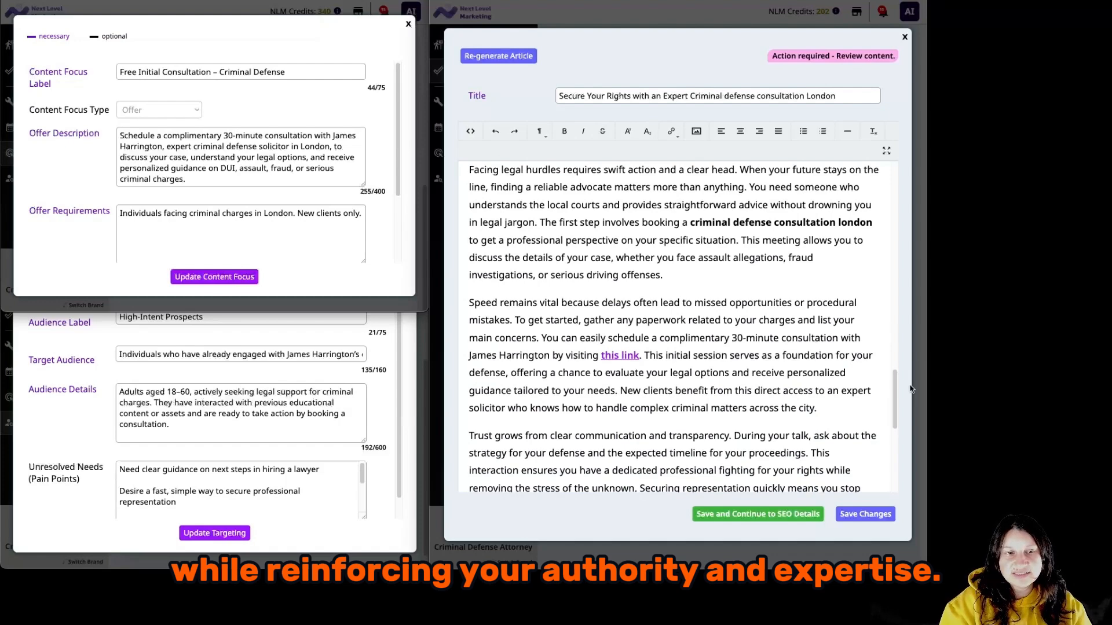
{"action": "left_click_drag", "start_coordinate": [895, 392], "coordinate": [909, 458]}
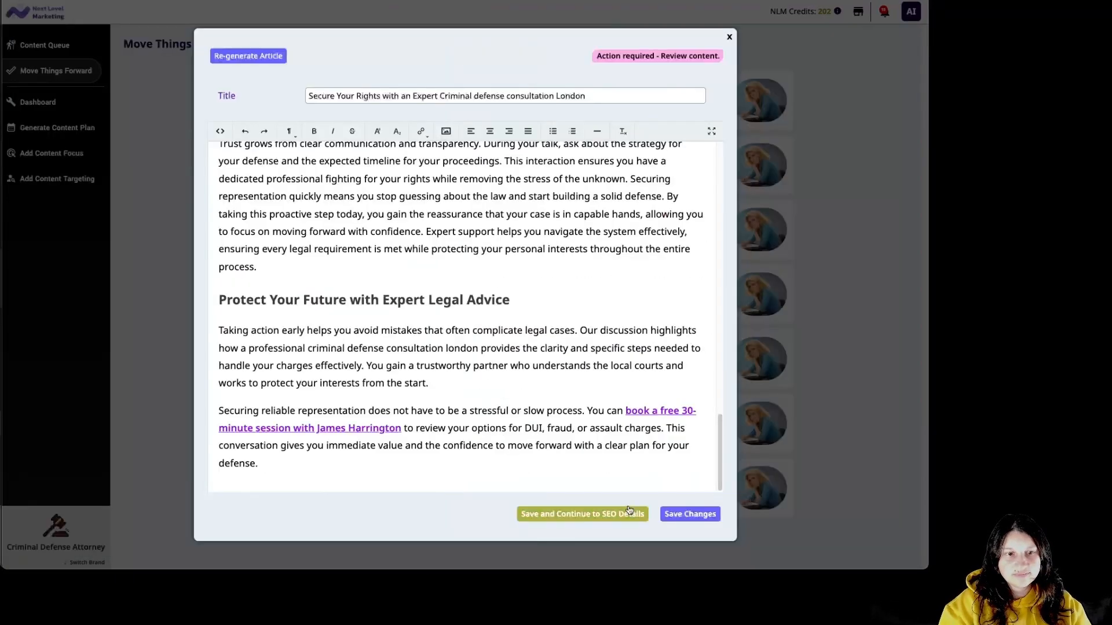
{"action": "left_click", "coordinate": [625, 514]}
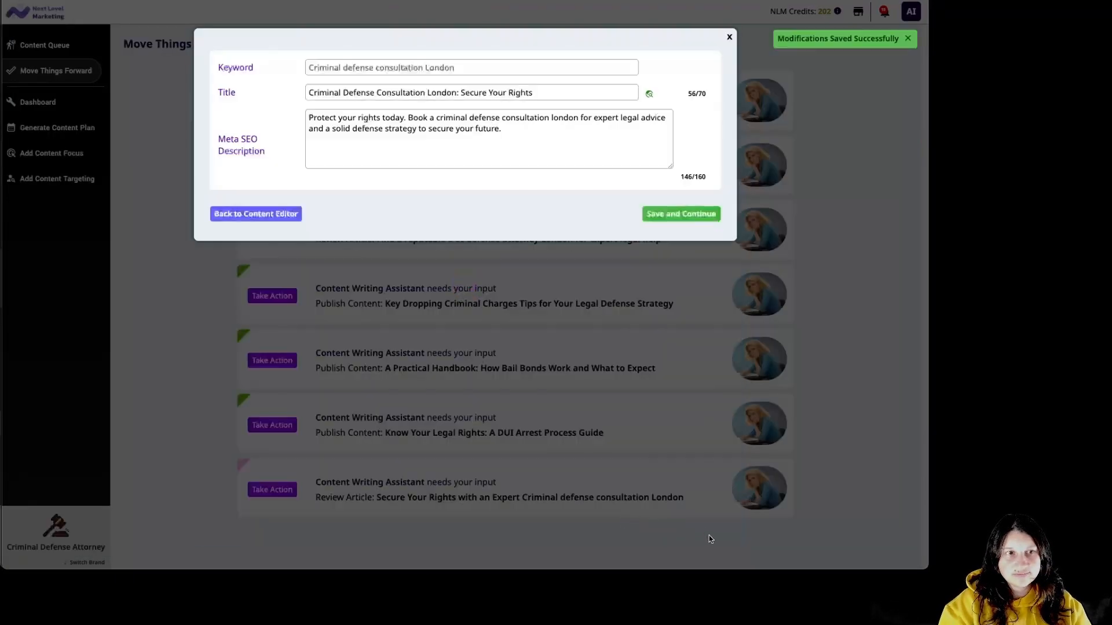
{"action": "left_click", "coordinate": [672, 214]}
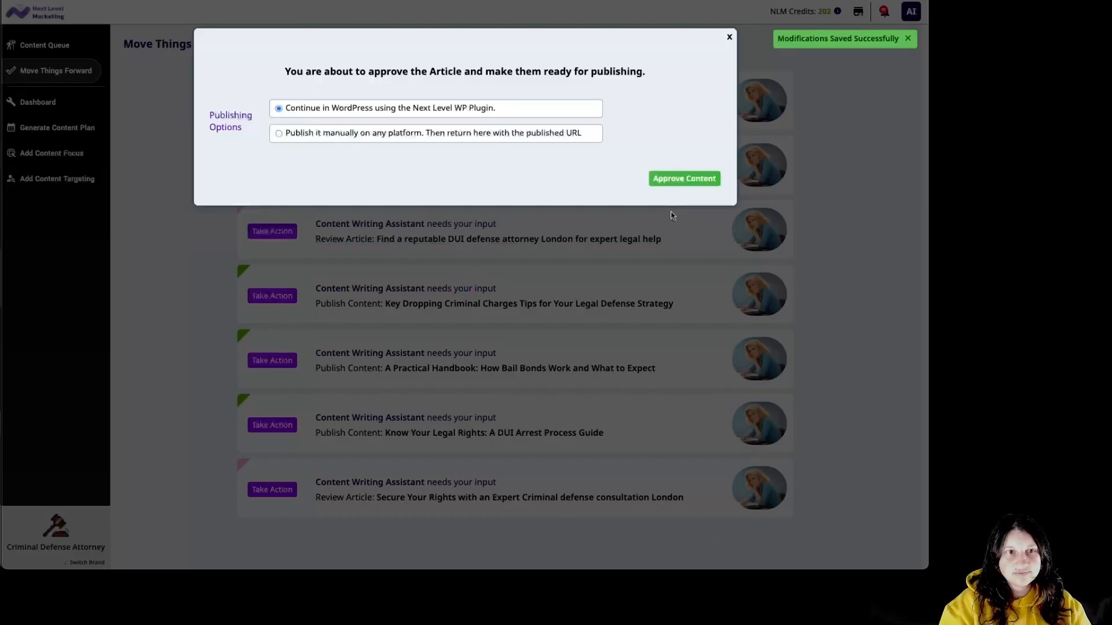
{"action": "left_click", "coordinate": [684, 180]}
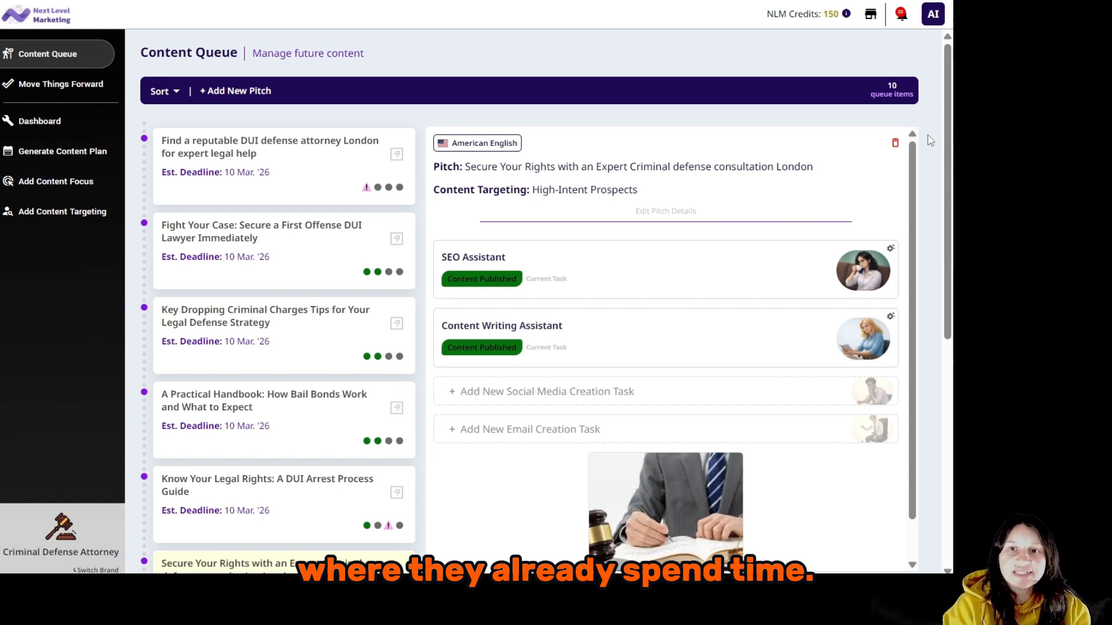
Request three Medium Post (1,000-character) social posts referencing and linking the article, for 8 credits.
{"action": "left_click", "coordinate": [873, 405]}
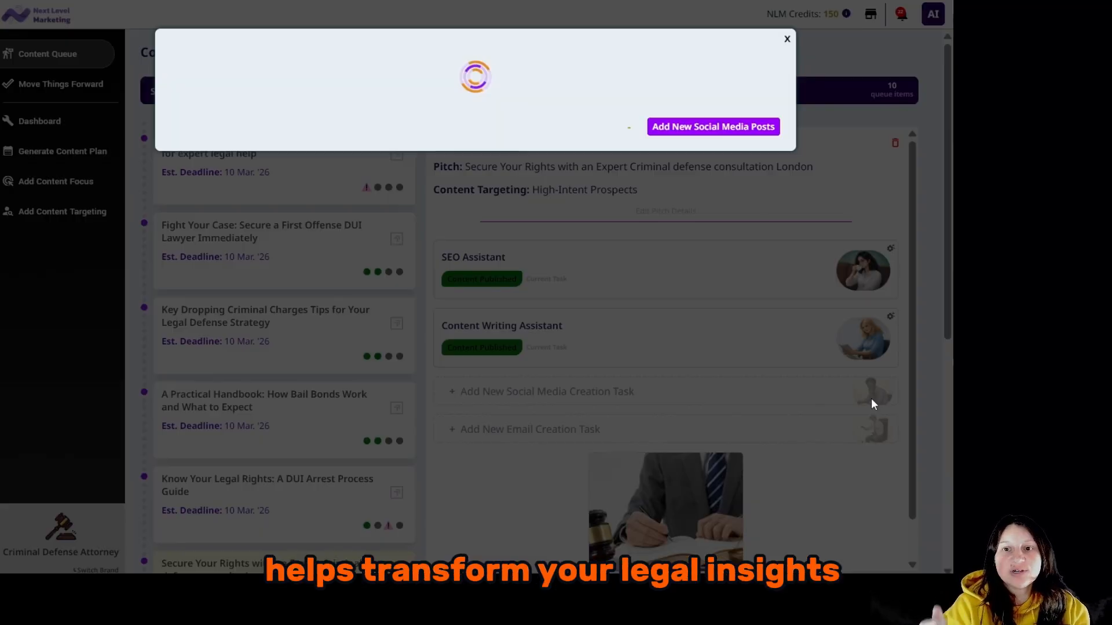
{"action": "left_click", "coordinate": [455, 231]}
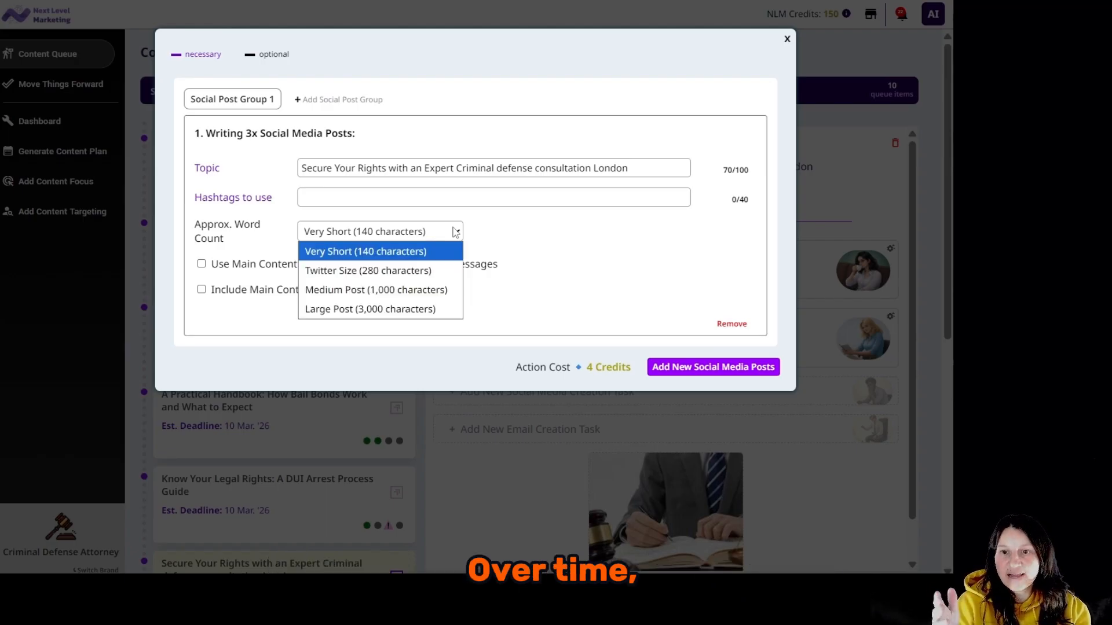
{"action": "left_click", "coordinate": [434, 289]}
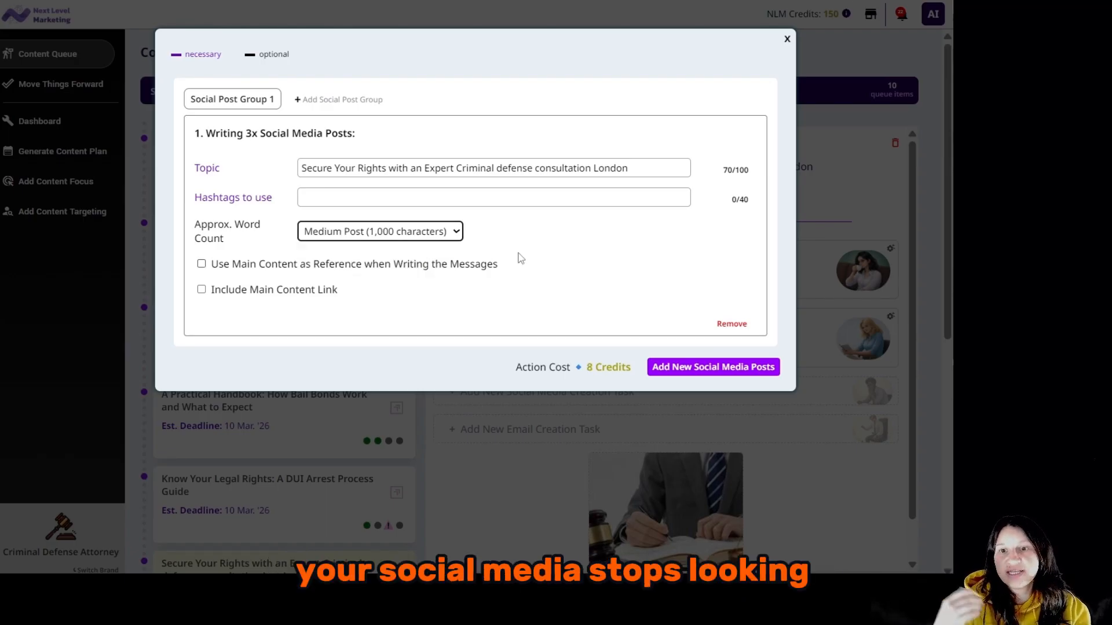
{"action": "left_click", "coordinate": [409, 266]}
{"action": "left_click", "coordinate": [283, 293]}
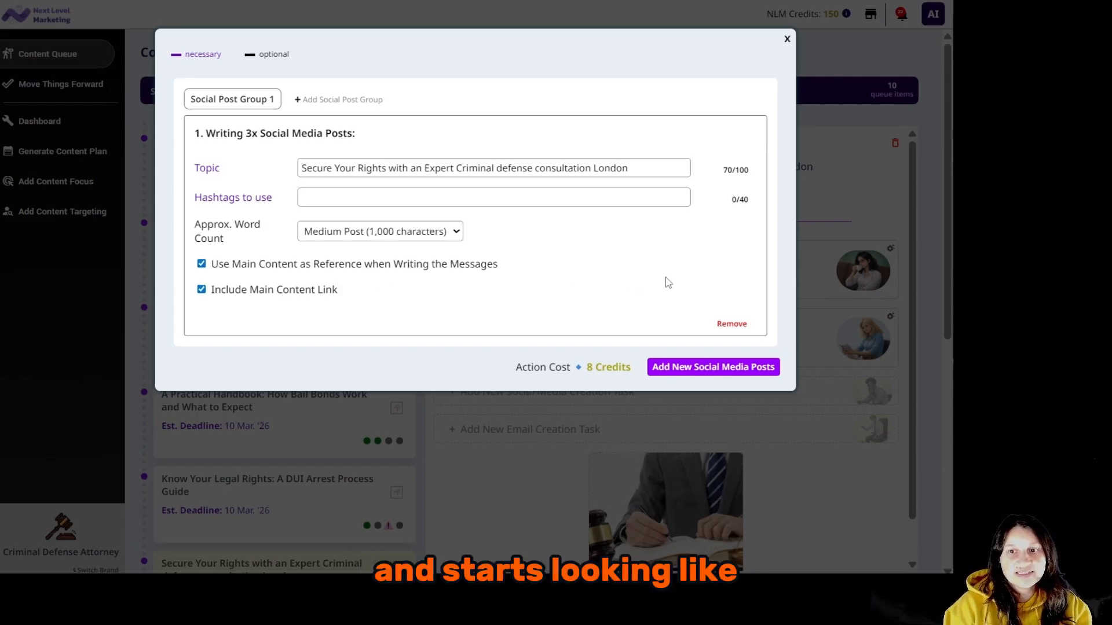
{"action": "left_click", "coordinate": [707, 368]}
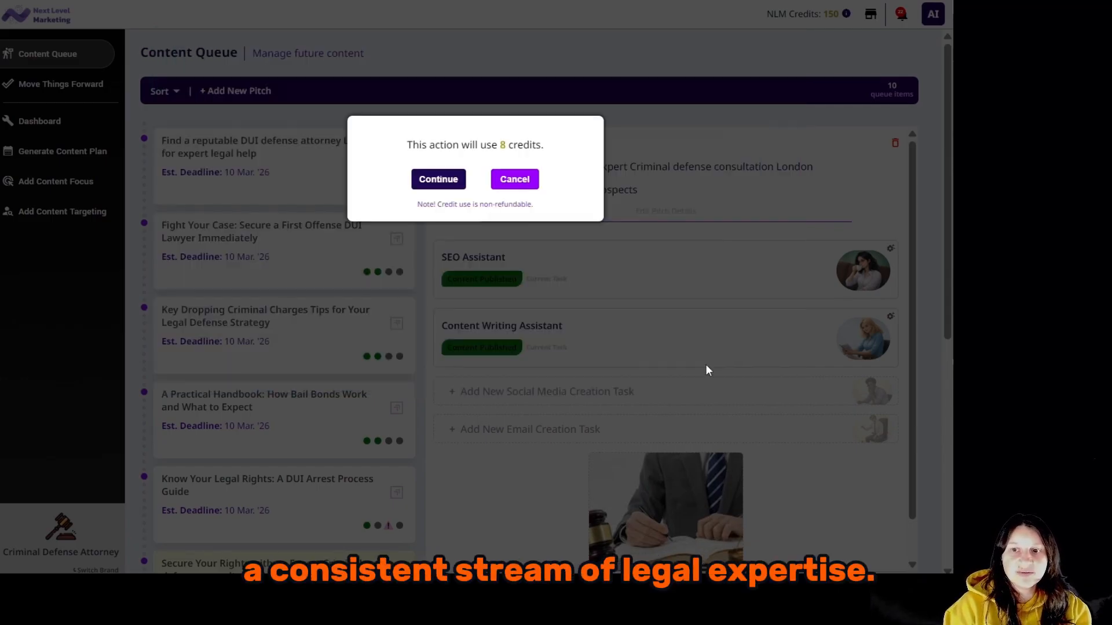
{"action": "left_click", "coordinate": [438, 180]}
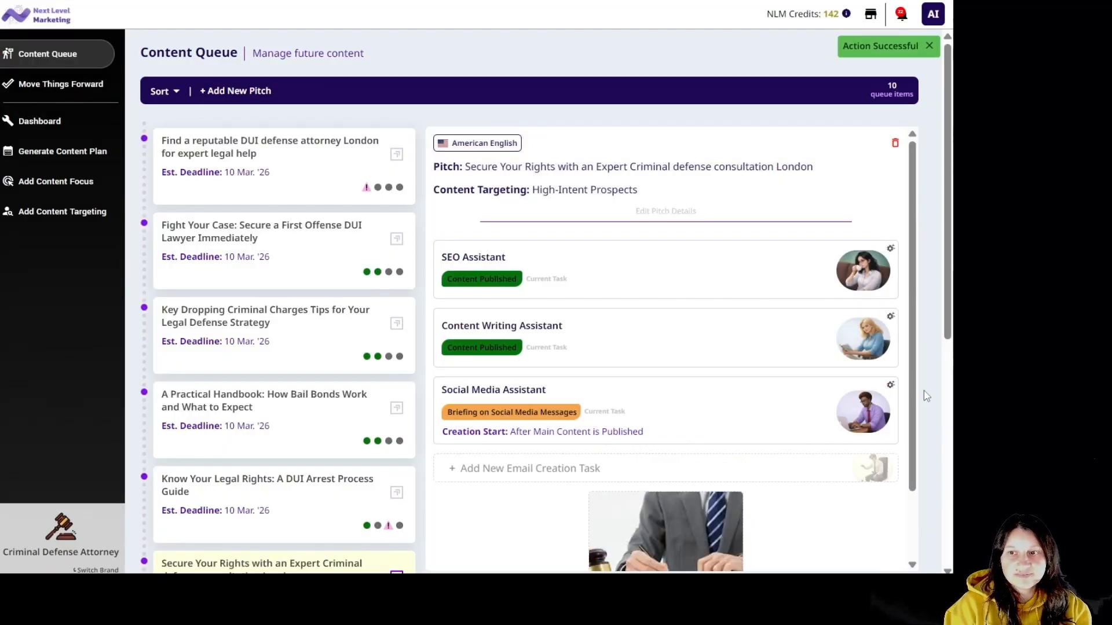
Review the consultation social posts and approve them for Squirrly Social publishing on Wednesday.
{"action": "left_click", "coordinate": [722, 402]}
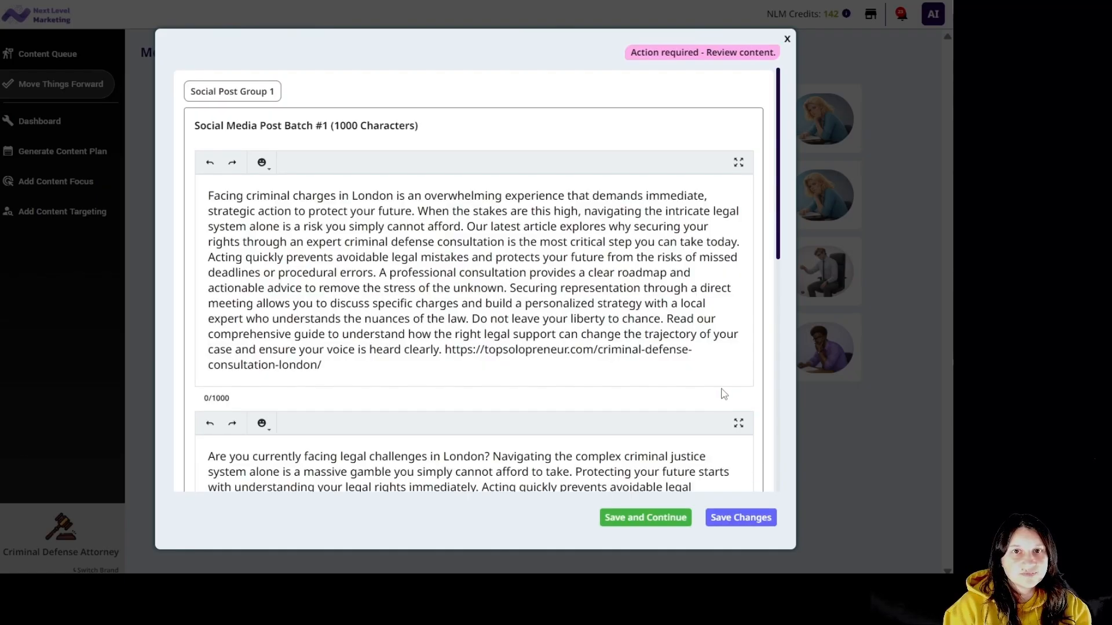
{"action": "left_click_drag", "start_coordinate": [779, 237], "coordinate": [823, 217]}
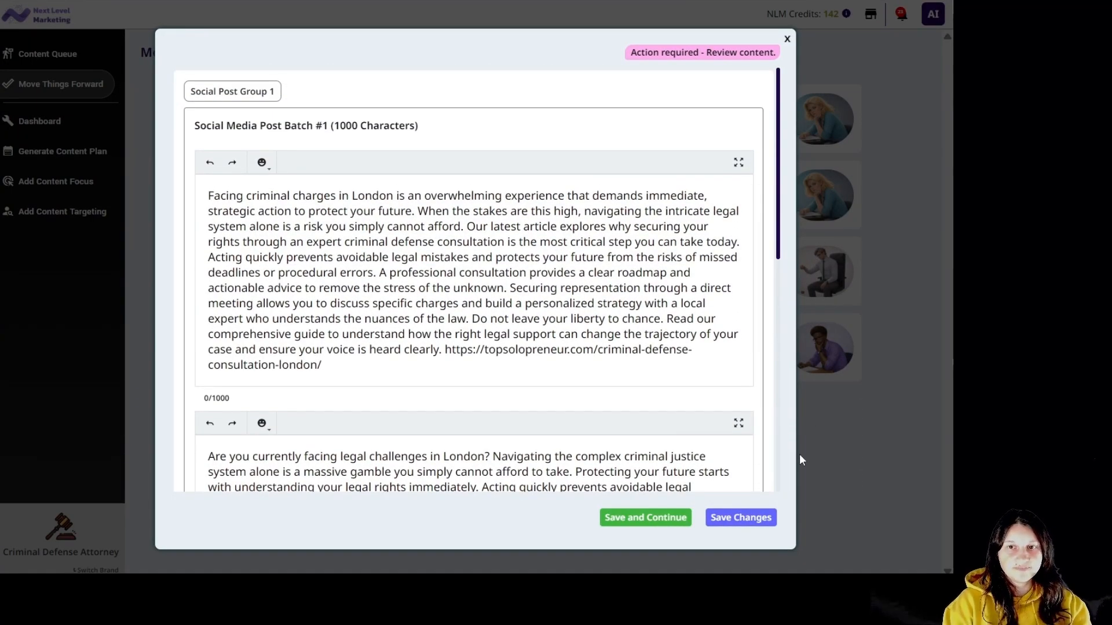
{"action": "left_click", "coordinate": [660, 521]}
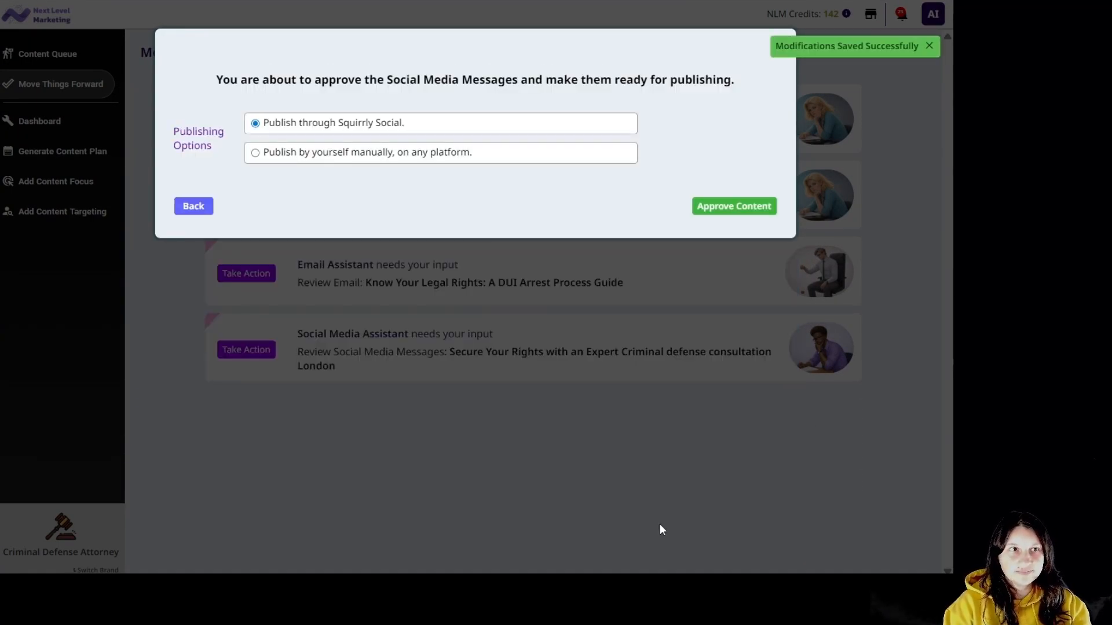
{"action": "left_click", "coordinate": [711, 214]}
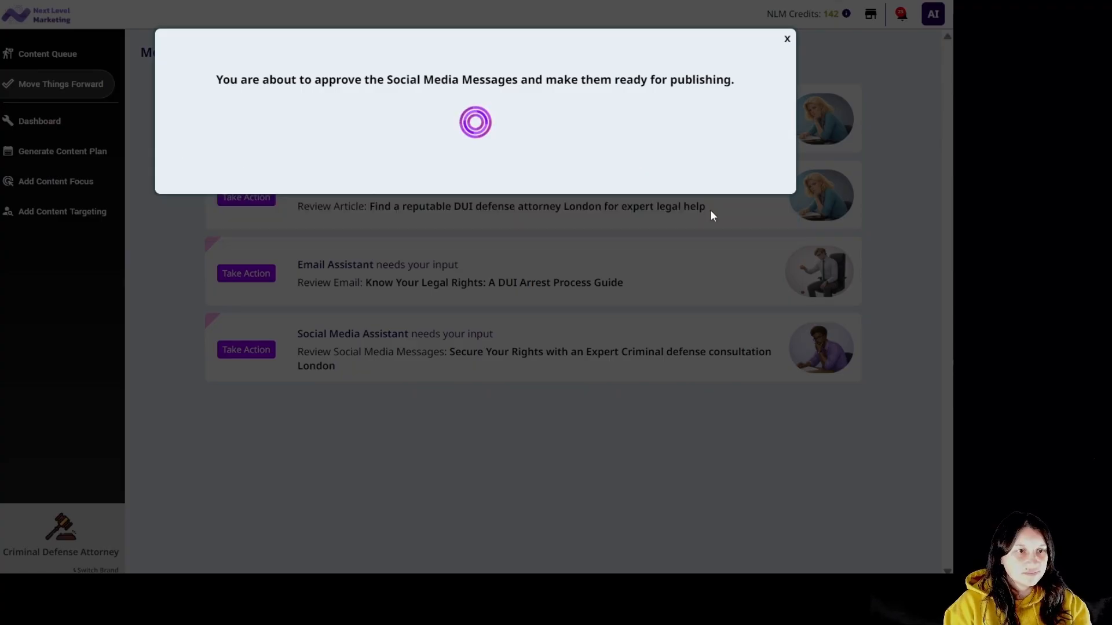
{"action": "left_click", "coordinate": [347, 135]}
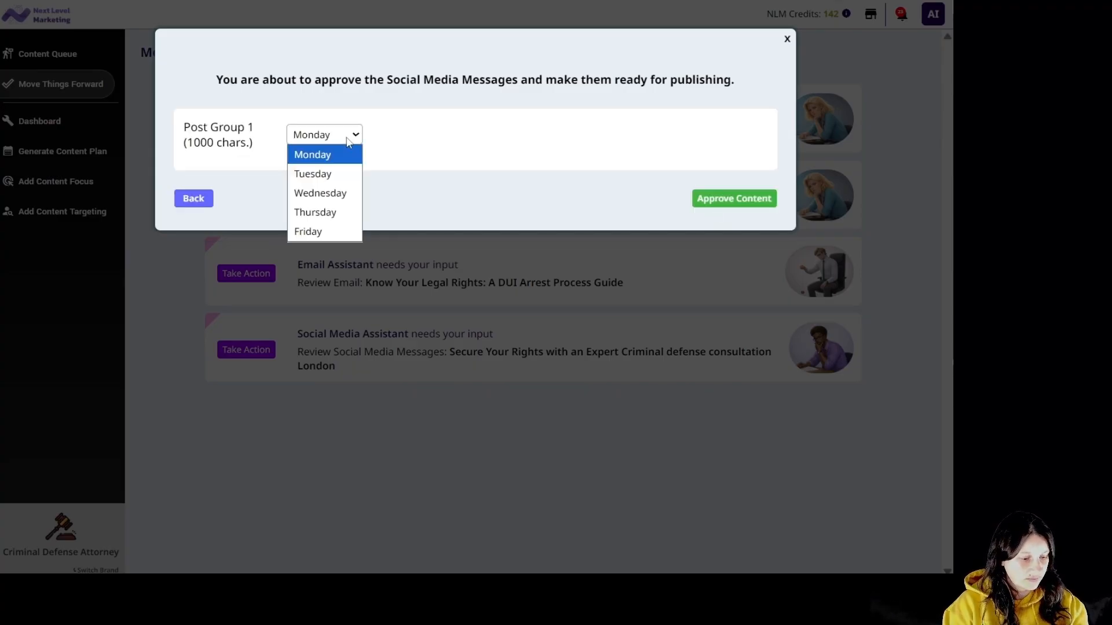
{"action": "left_click", "coordinate": [326, 195]}
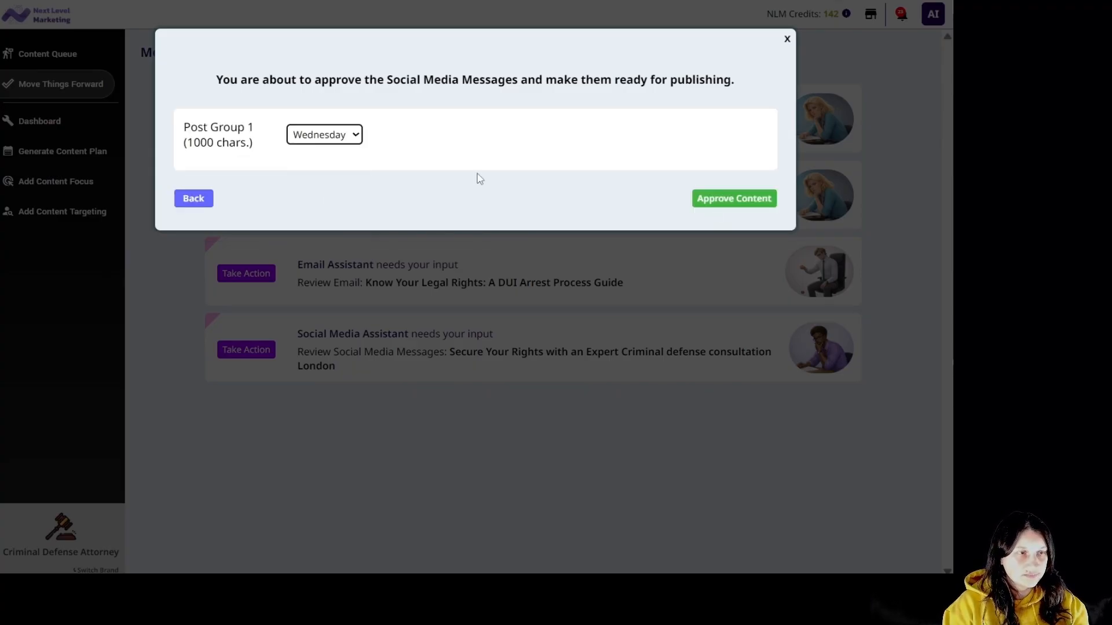
{"action": "left_click", "coordinate": [770, 200]}
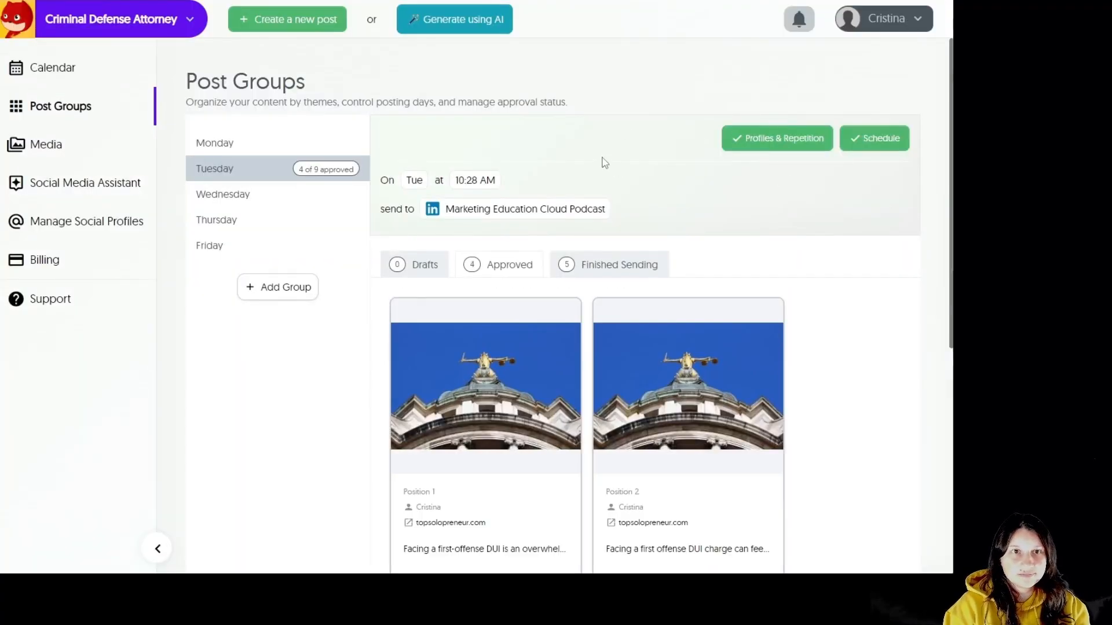
Scroll through the approved criminal defense post cards in the Wednesday and Thursday post groups.
{"action": "scroll", "coordinate": [873, 394], "scroll_direction": "down", "scroll_amount": 6}
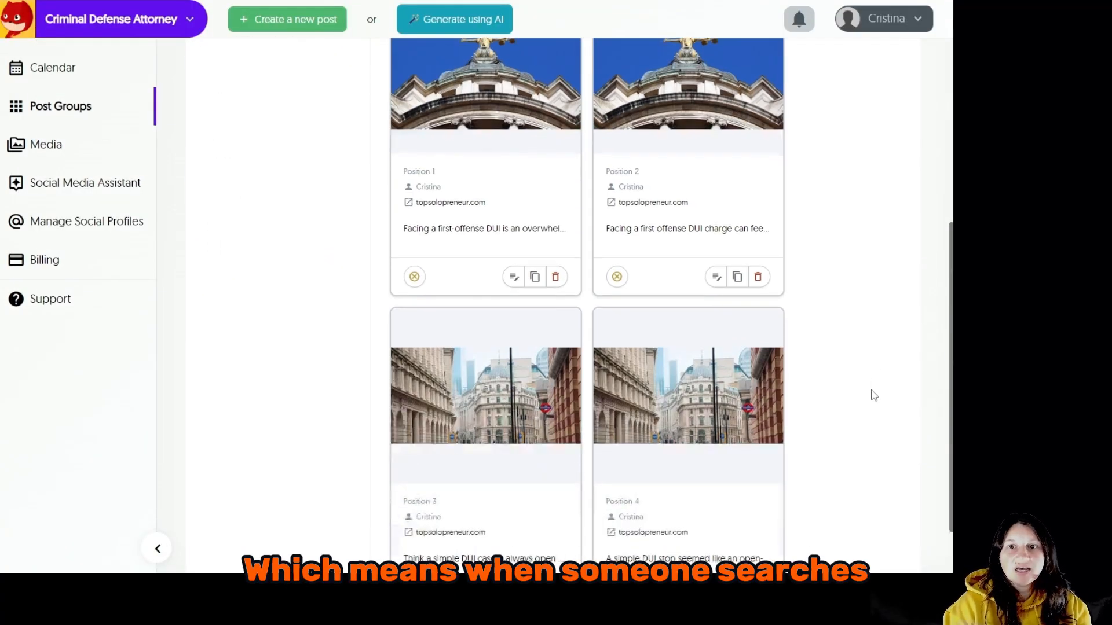
{"action": "scroll", "coordinate": [873, 394], "scroll_direction": "up", "scroll_amount": 6}
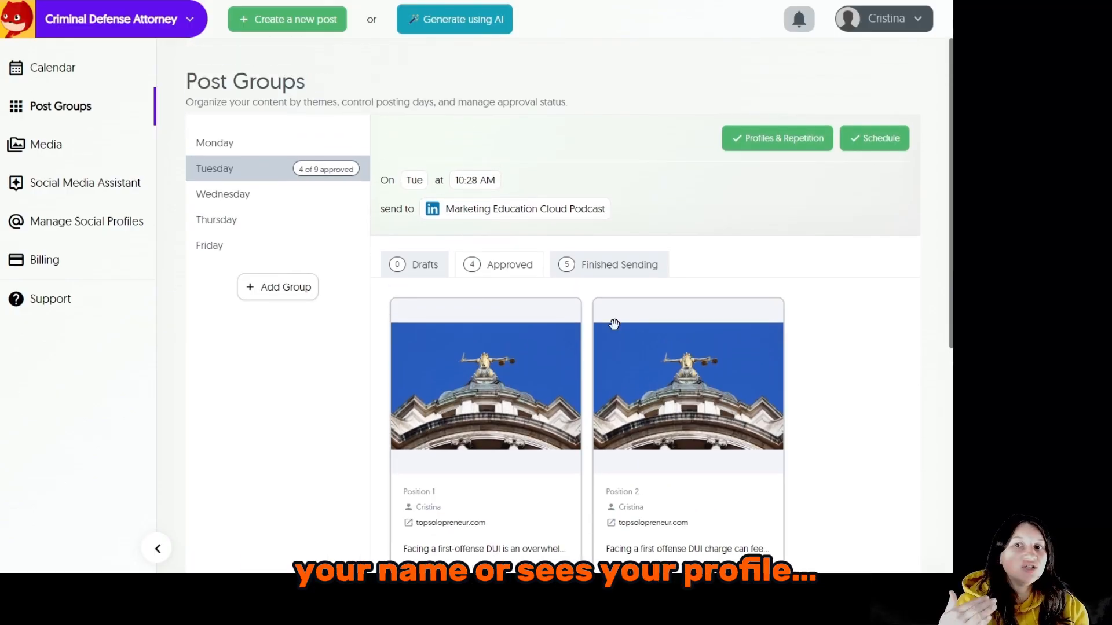
{"action": "left_click", "coordinate": [237, 198]}
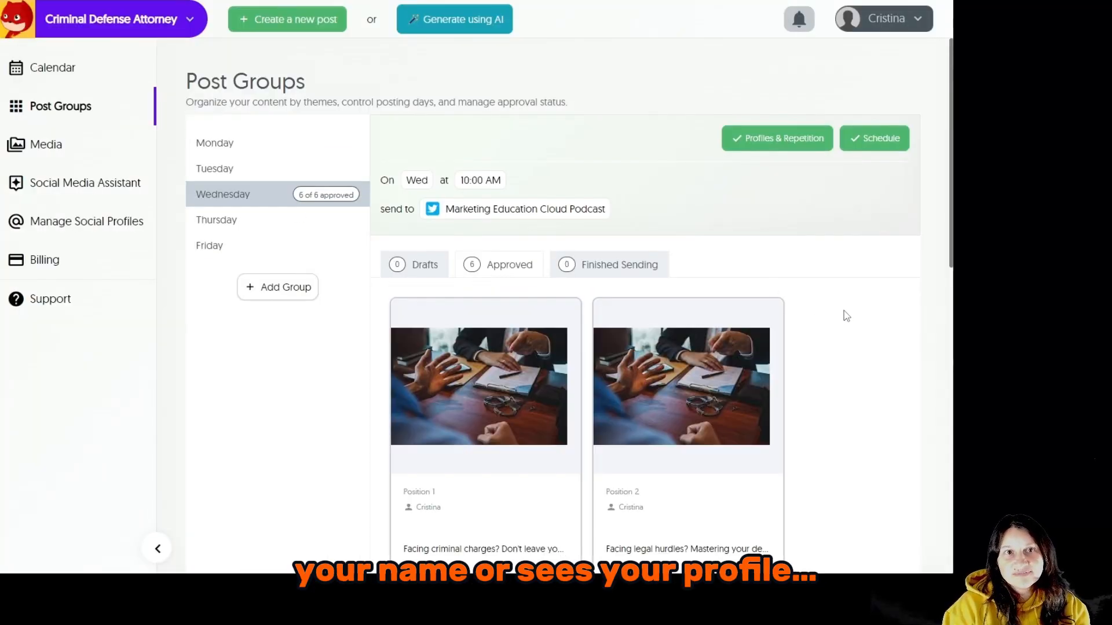
{"action": "scroll", "coordinate": [846, 316], "scroll_direction": "down", "scroll_amount": 5}
{"action": "scroll", "coordinate": [846, 315], "scroll_direction": "down", "scroll_amount": 6}
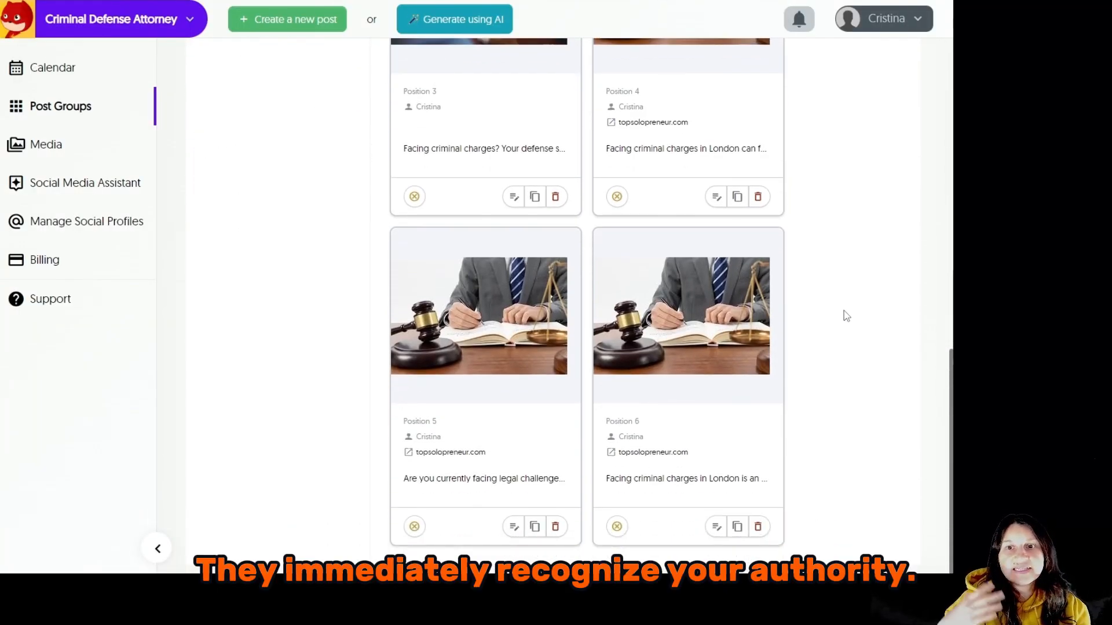
{"action": "scroll", "coordinate": [846, 316], "scroll_direction": "up", "scroll_amount": 8}
{"action": "scroll", "coordinate": [846, 315], "scroll_direction": "up", "scroll_amount": 4}
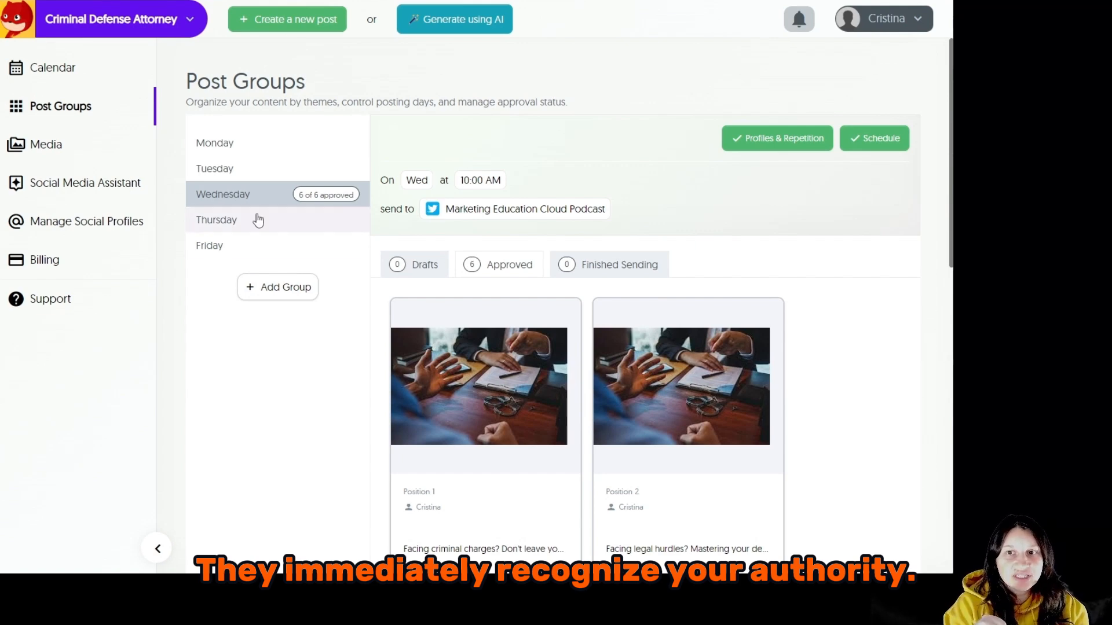
{"action": "left_click", "coordinate": [258, 218]}
{"action": "scroll", "coordinate": [829, 298], "scroll_direction": "down", "scroll_amount": 6}
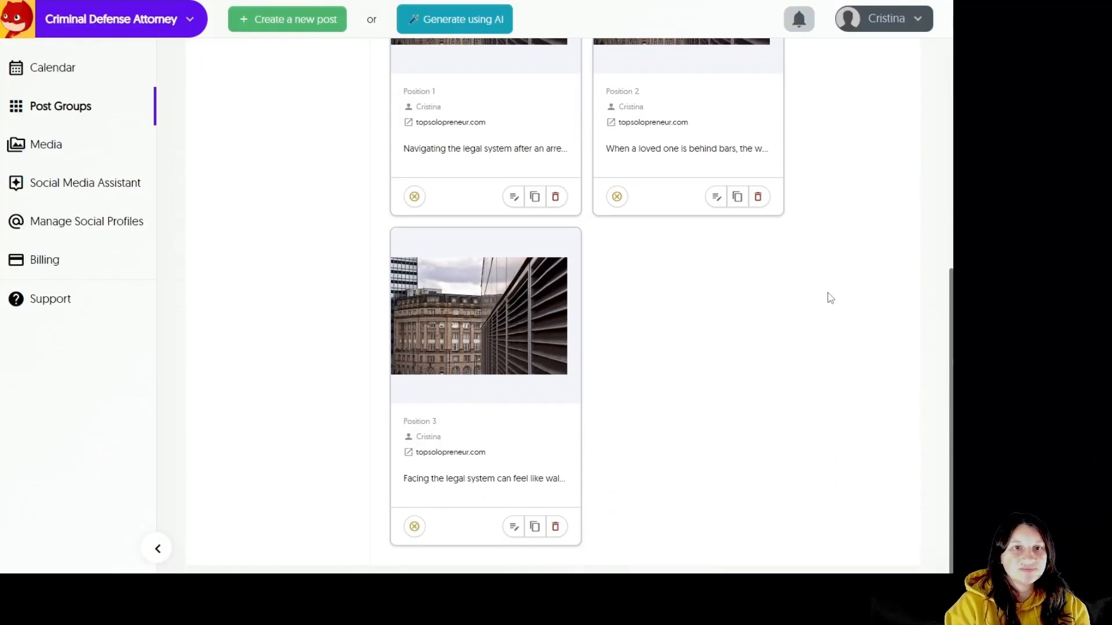
{"action": "scroll", "coordinate": [829, 298], "scroll_direction": "up", "scroll_amount": 5}
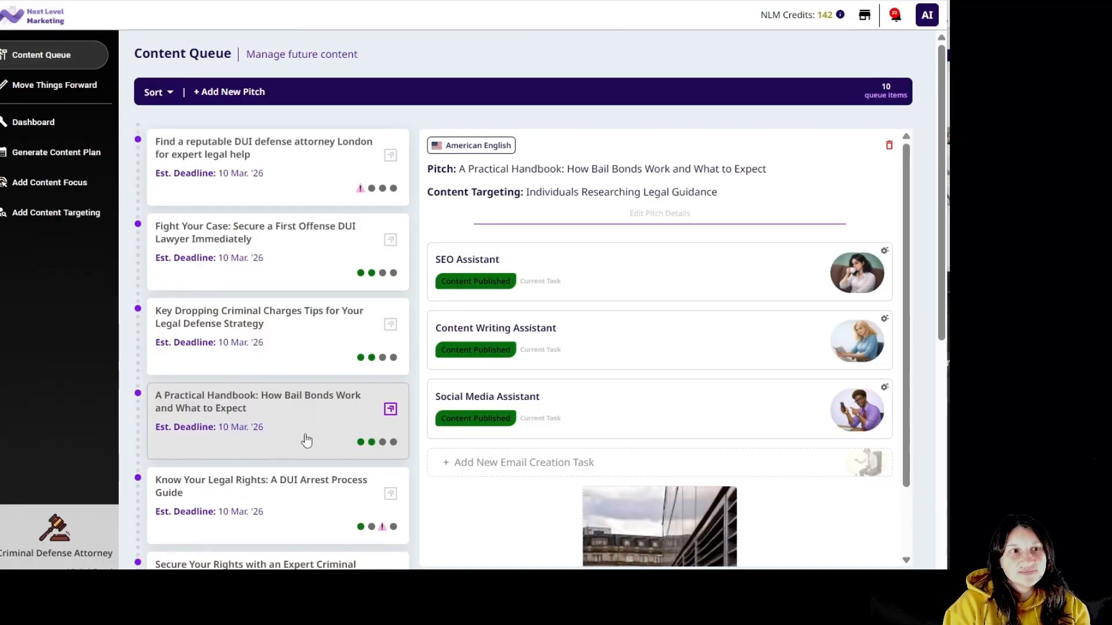
Create a Promote Content Topic email task in Casual Style, confirming the 8-credit cost.
{"action": "left_click", "coordinate": [686, 456]}
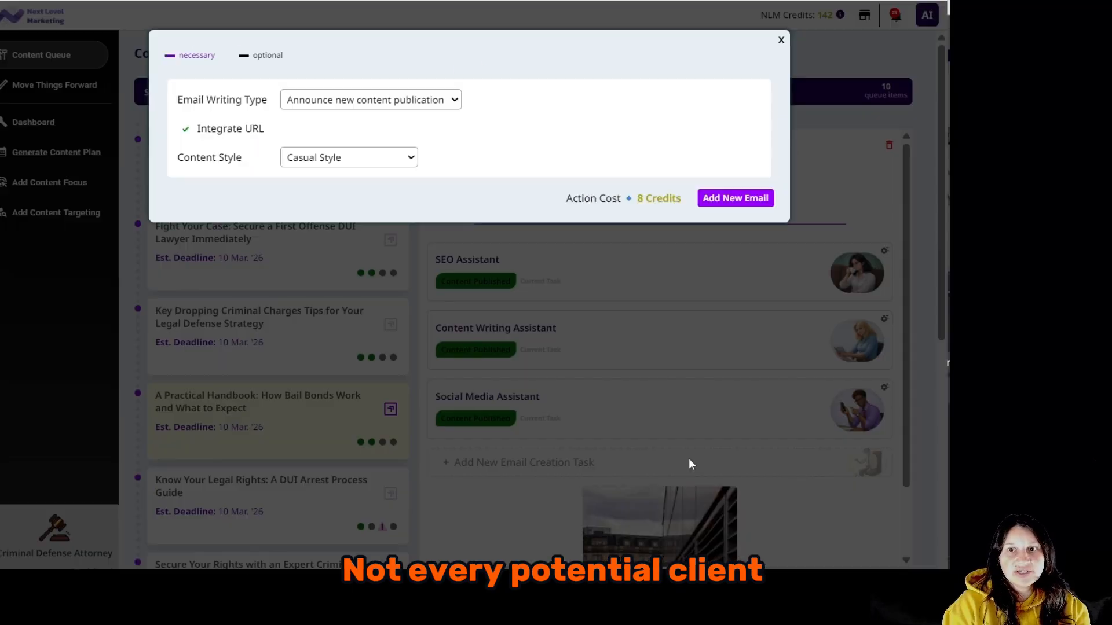
{"action": "left_click", "coordinate": [450, 105]}
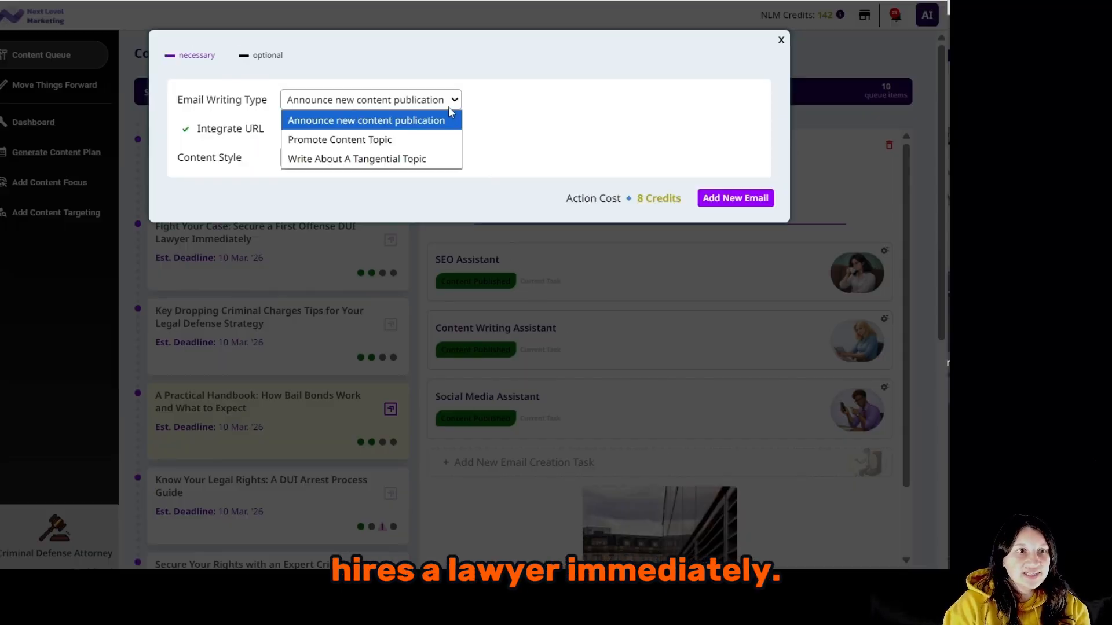
{"action": "left_click", "coordinate": [415, 141]}
{"action": "left_click", "coordinate": [410, 183]}
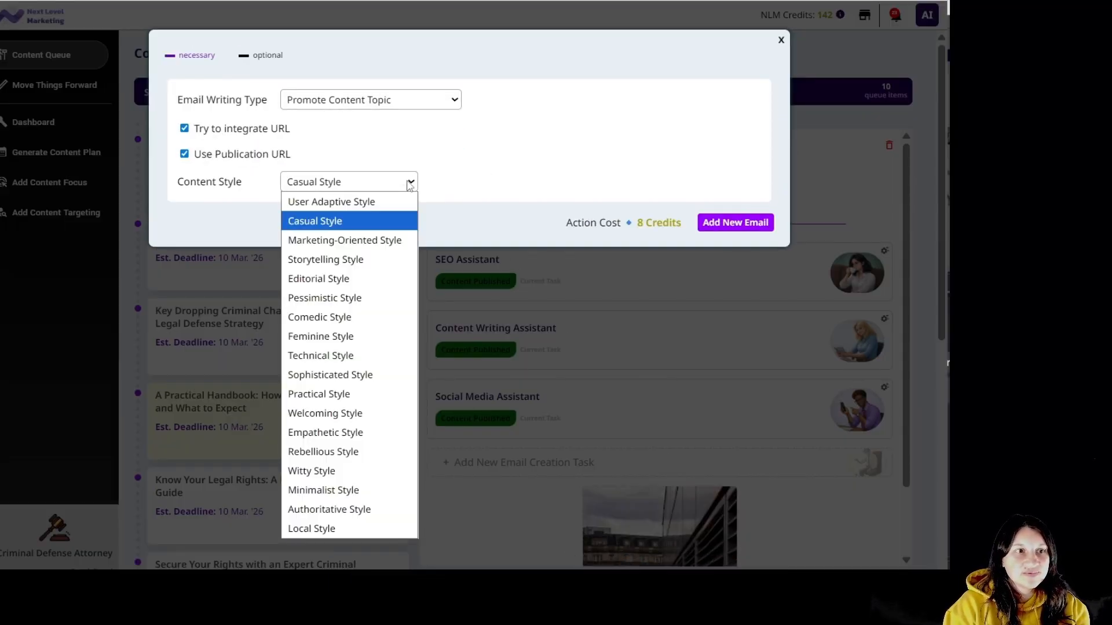
{"action": "left_click", "coordinate": [410, 184]}
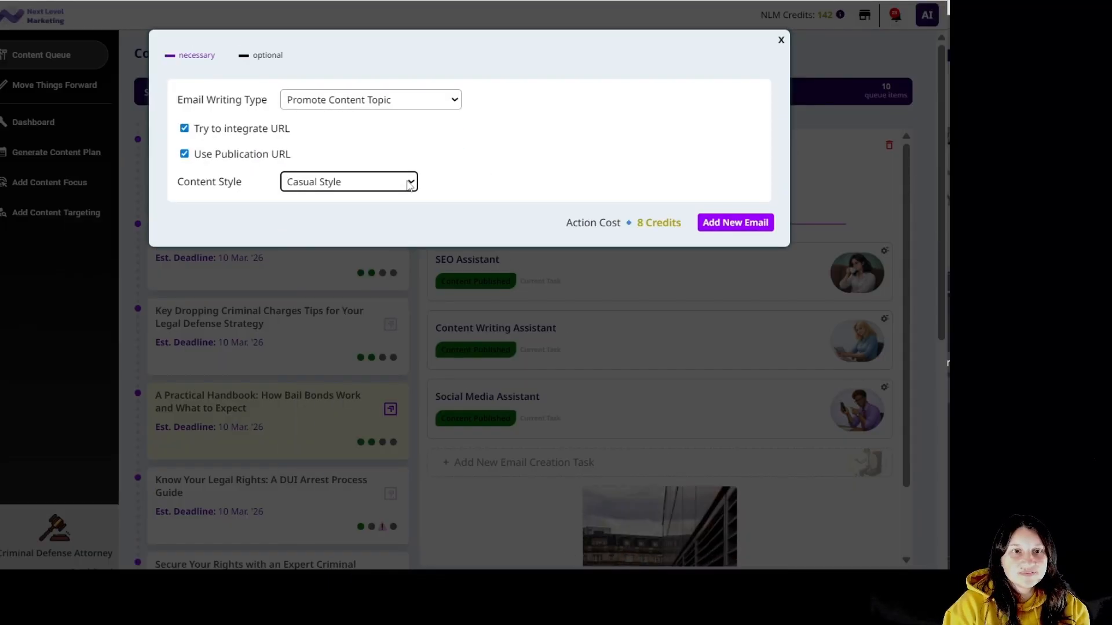
{"action": "left_click", "coordinate": [750, 227]}
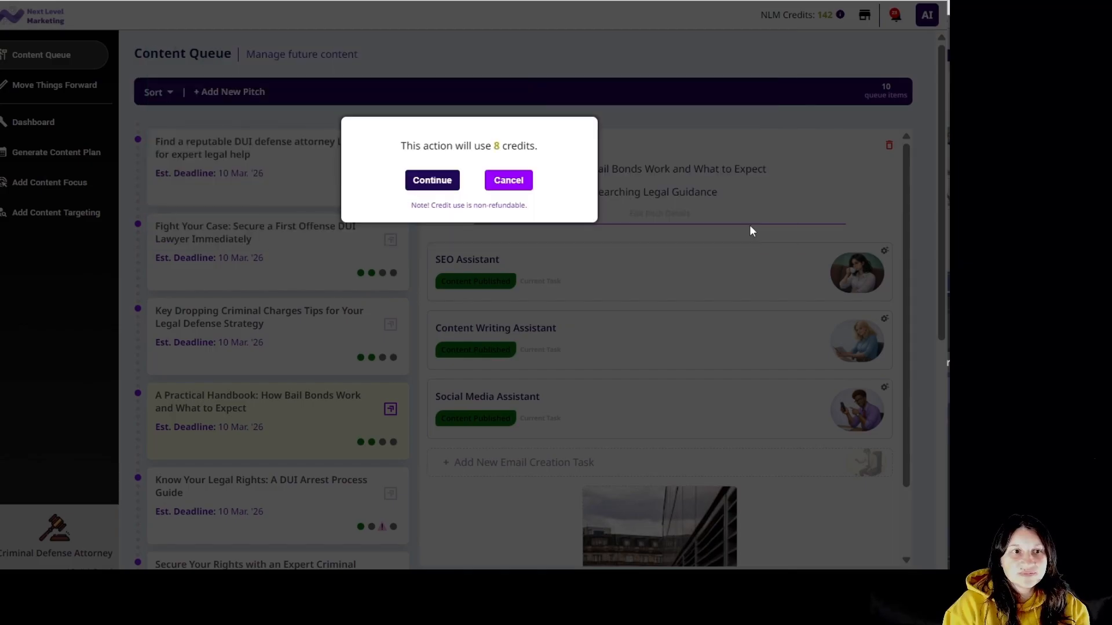
{"action": "left_click", "coordinate": [446, 184]}
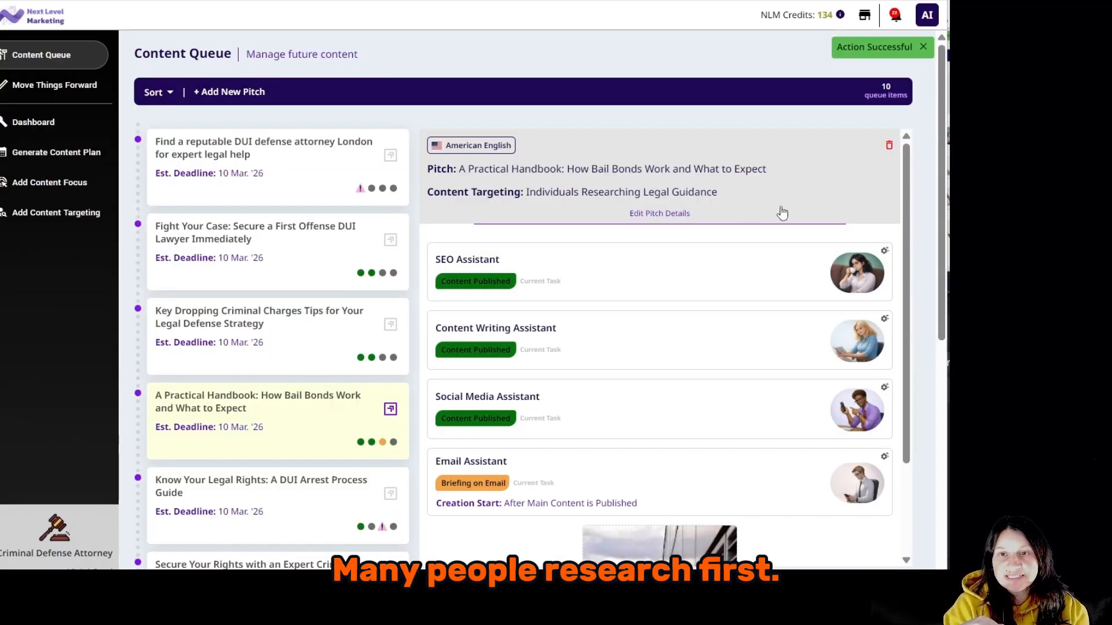
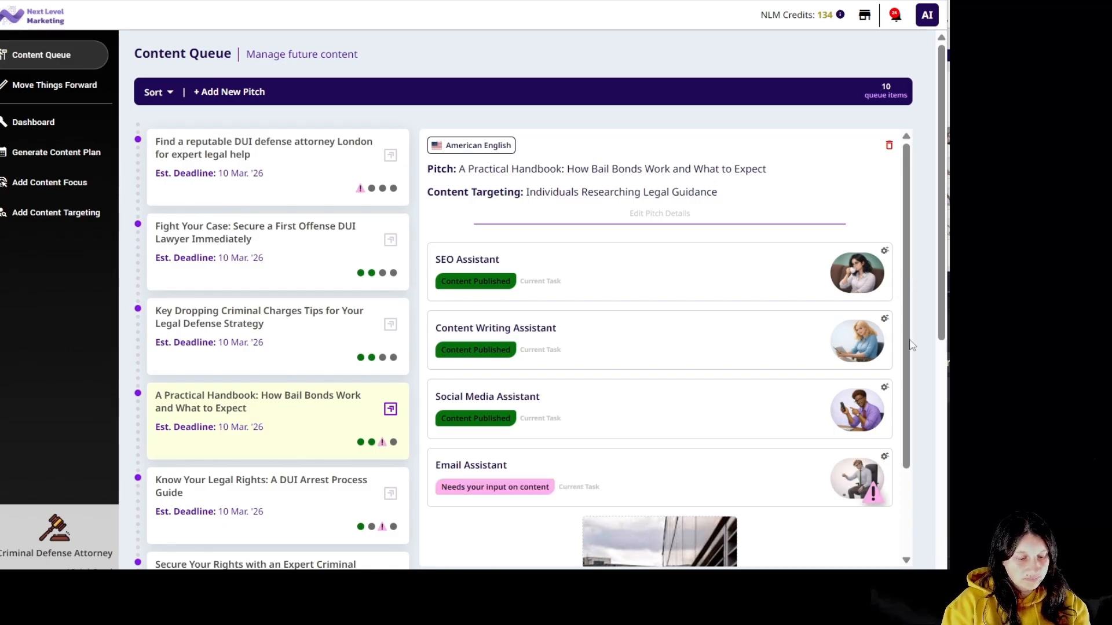
Review the bail-guide email, save it, and approve it for publishing via Email Hero.
{"action": "left_click", "coordinate": [795, 483]}
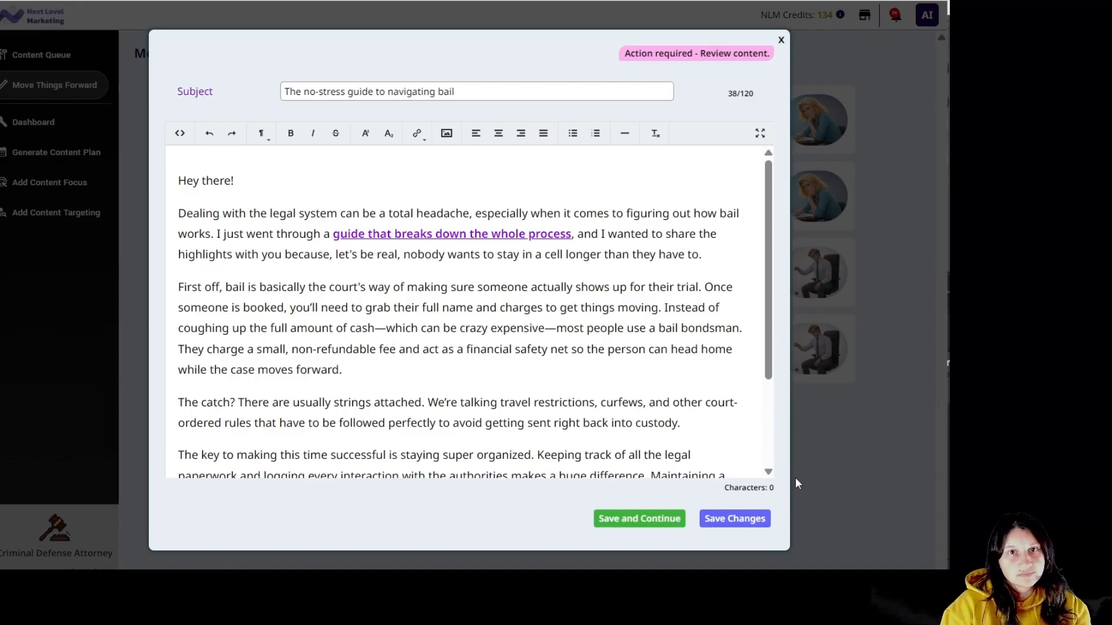
{"action": "scroll", "coordinate": [775, 322], "scroll_direction": "down", "scroll_amount": 2}
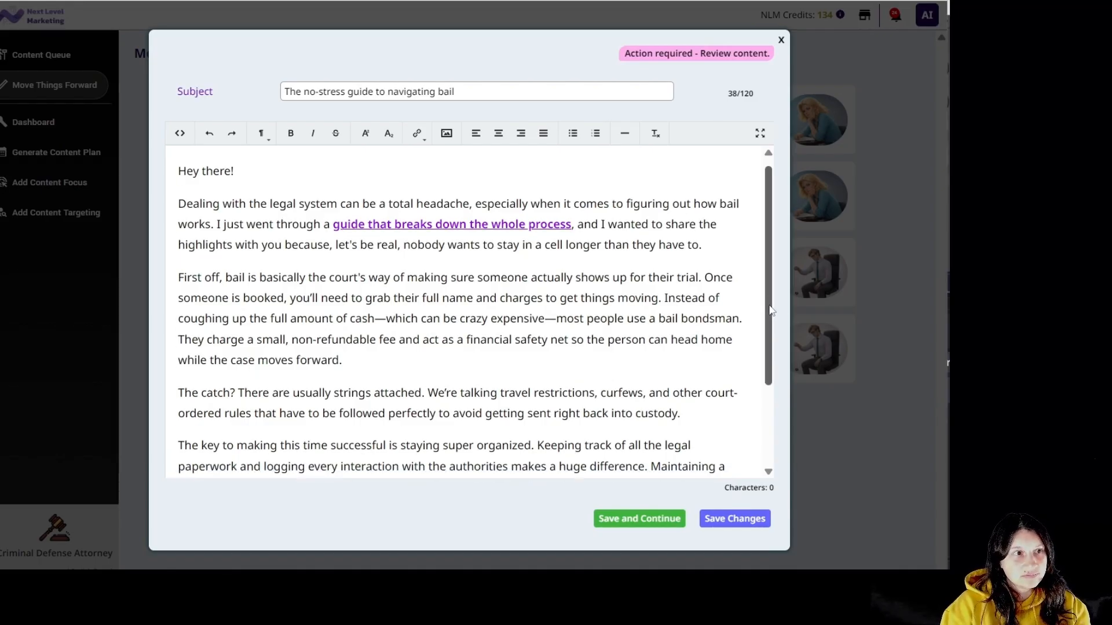
{"action": "scroll", "coordinate": [775, 322], "scroll_direction": "down", "scroll_amount": 5}
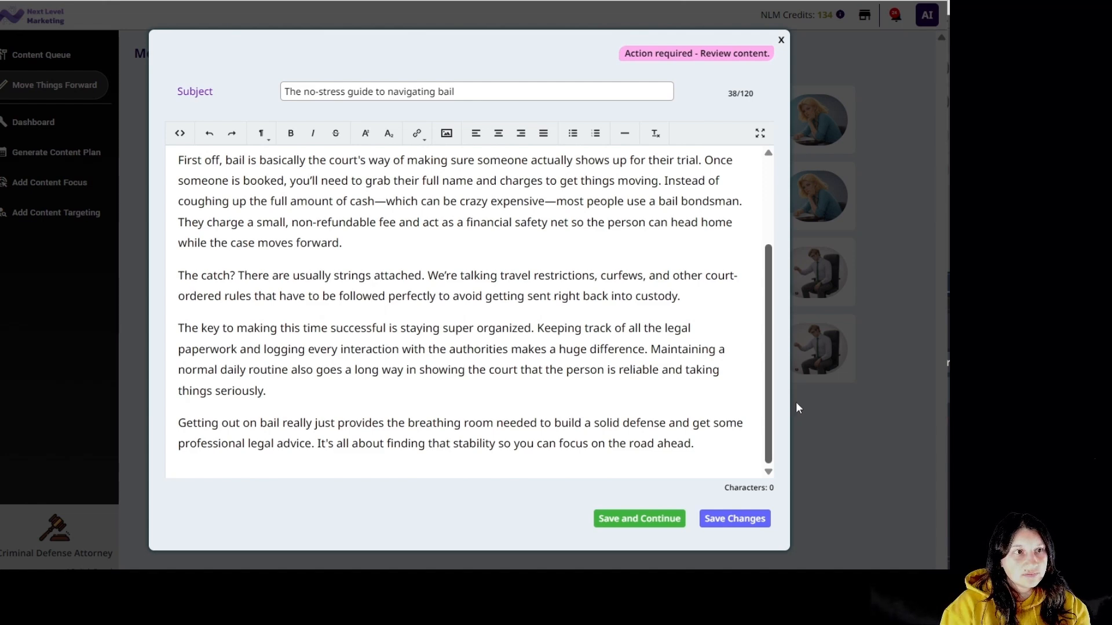
{"action": "left_click", "coordinate": [621, 524]}
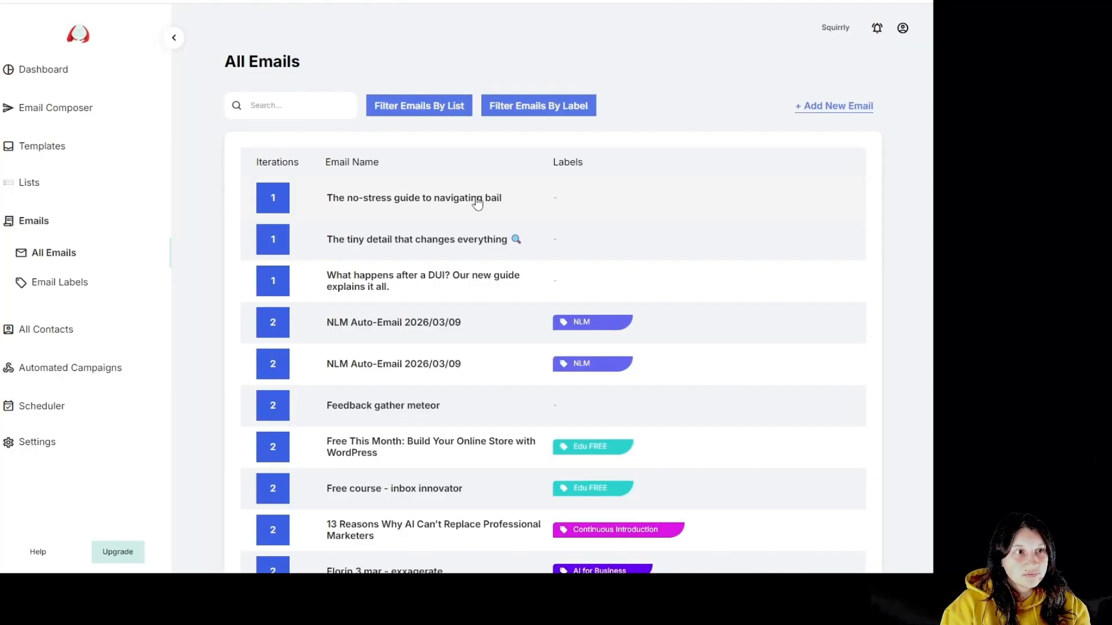
{"action": "left_click", "coordinate": [480, 198]}
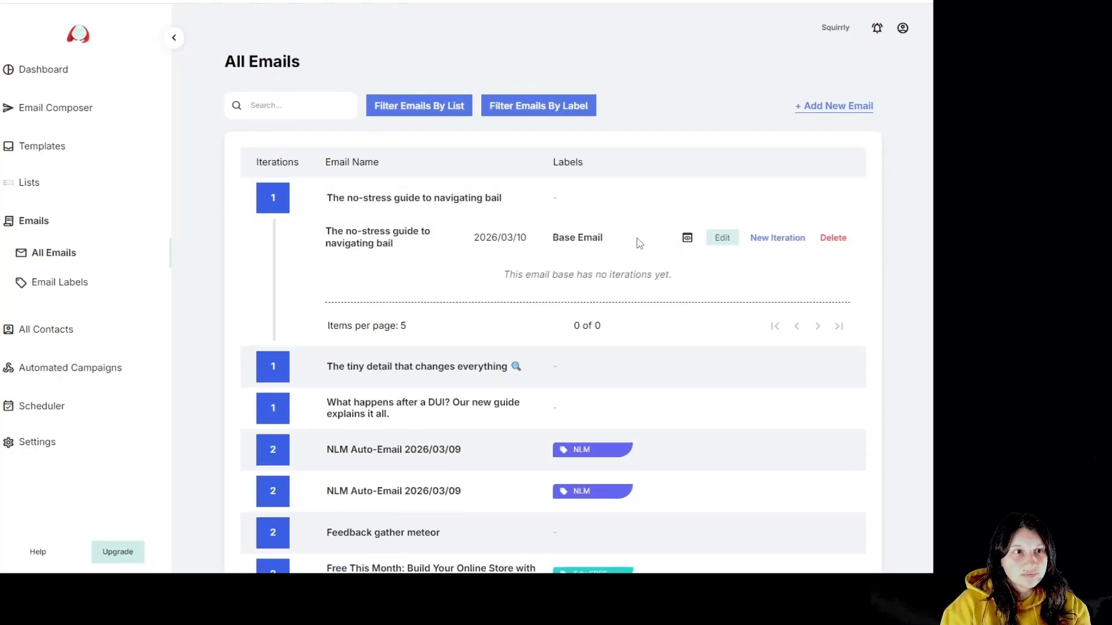
Preview the email 'The no-stress guide to navigating bail' and scroll through it.
{"action": "left_click", "coordinate": [687, 239]}
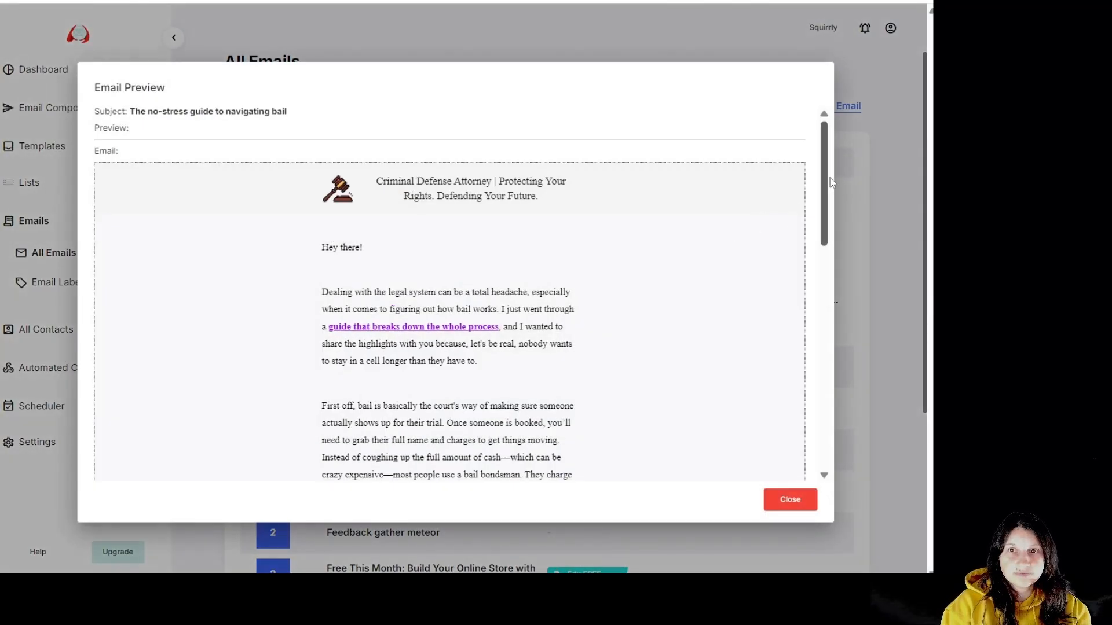
{"action": "scroll", "coordinate": [820, 219], "scroll_direction": "down", "scroll_amount": 2}
{"action": "mouse_move", "coordinate": [821, 218]}
{"action": "left_mouse_down"}
{"action": "mouse_move", "coordinate": [824, 400]}
{"action": "mouse_move", "coordinate": [824, 200]}
{"action": "mouse_move", "coordinate": [836, 169]}
{"action": "left_mouse_up"}
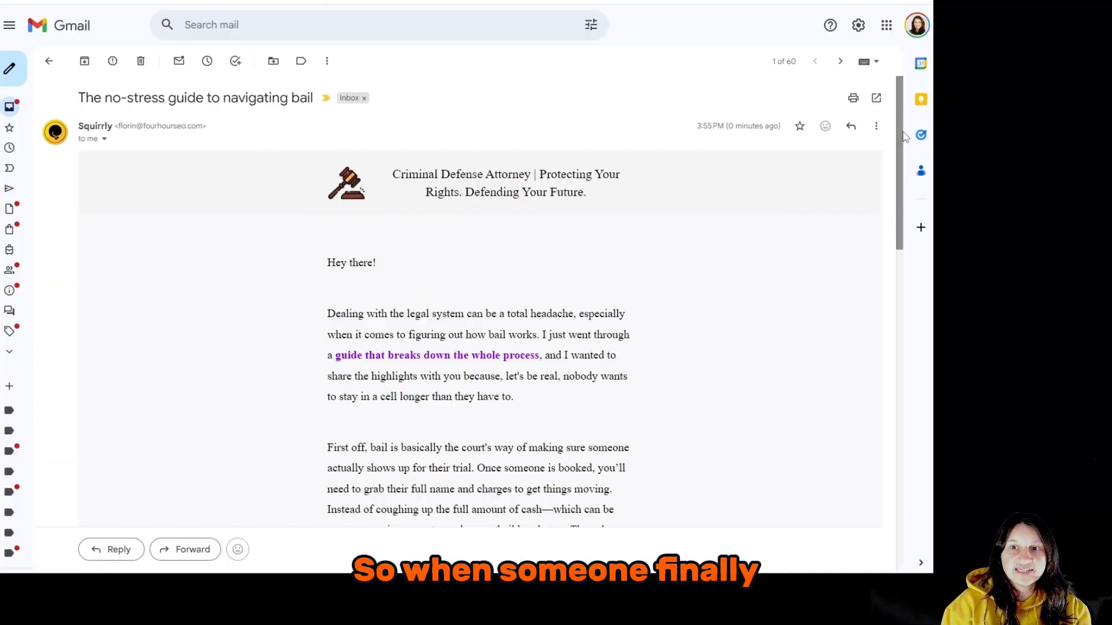
{"action": "mouse_move", "coordinate": [902, 135]}
{"action": "left_mouse_down"}
{"action": "mouse_move", "coordinate": [928, 313]}
{"action": "mouse_move", "coordinate": [932, 455]}
{"action": "mouse_move", "coordinate": [925, 310]}
{"action": "mouse_move", "coordinate": [894, 154]}
{"action": "left_mouse_up"}
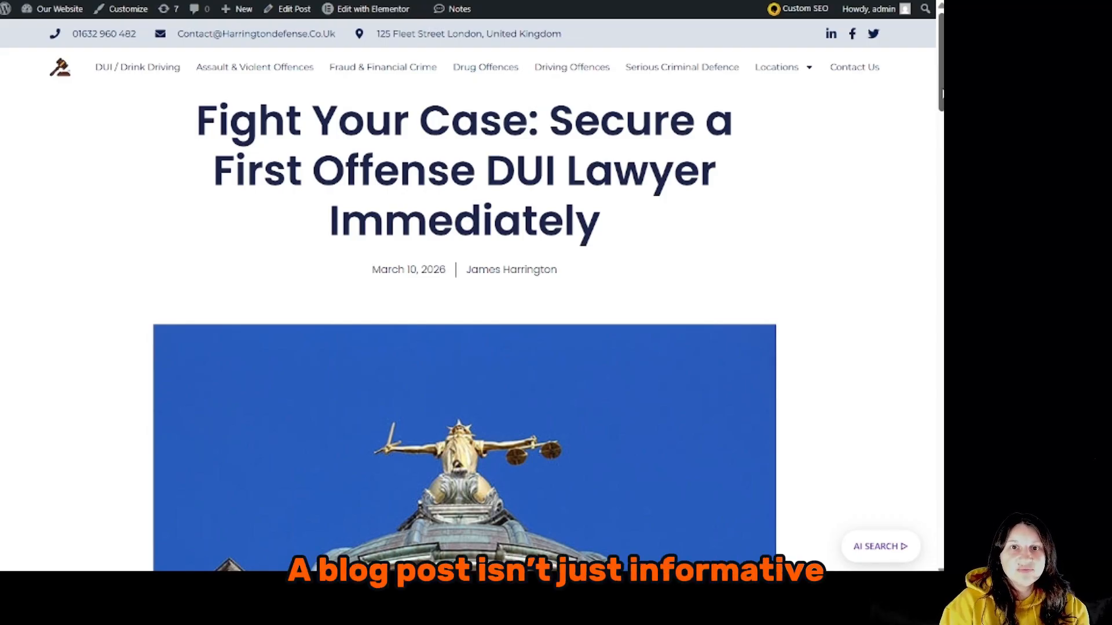
{"action": "left_click_drag", "start_coordinate": [941, 92], "coordinate": [939, 309]}
{"action": "scroll", "coordinate": [463, 313], "scroll_direction": "down", "scroll_amount": 3}
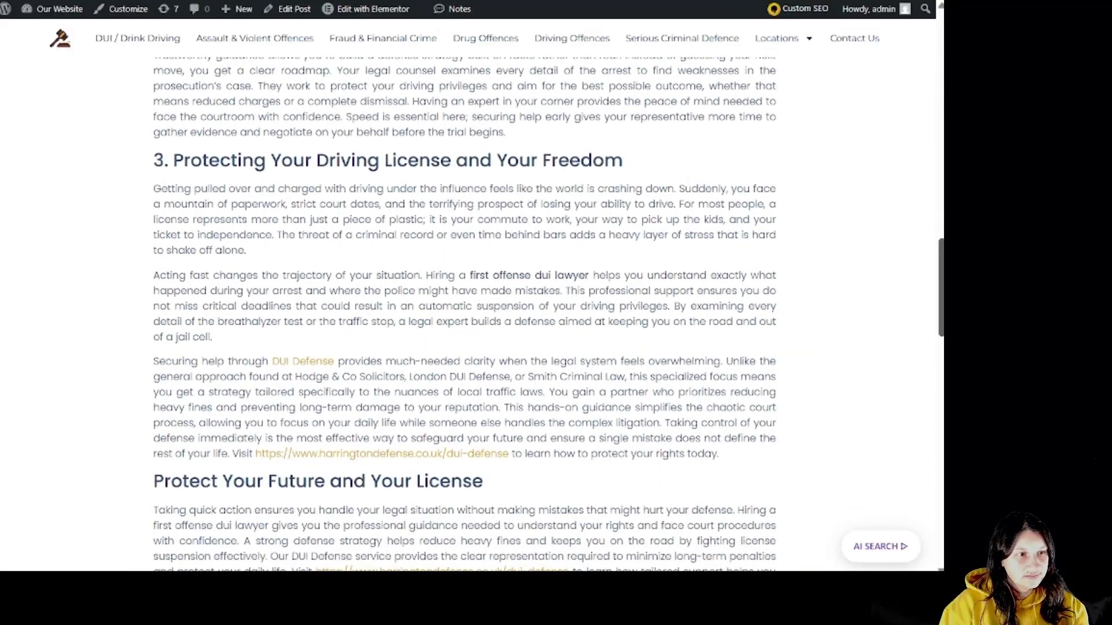
{"action": "scroll", "coordinate": [463, 313], "scroll_direction": "down", "scroll_amount": 2}
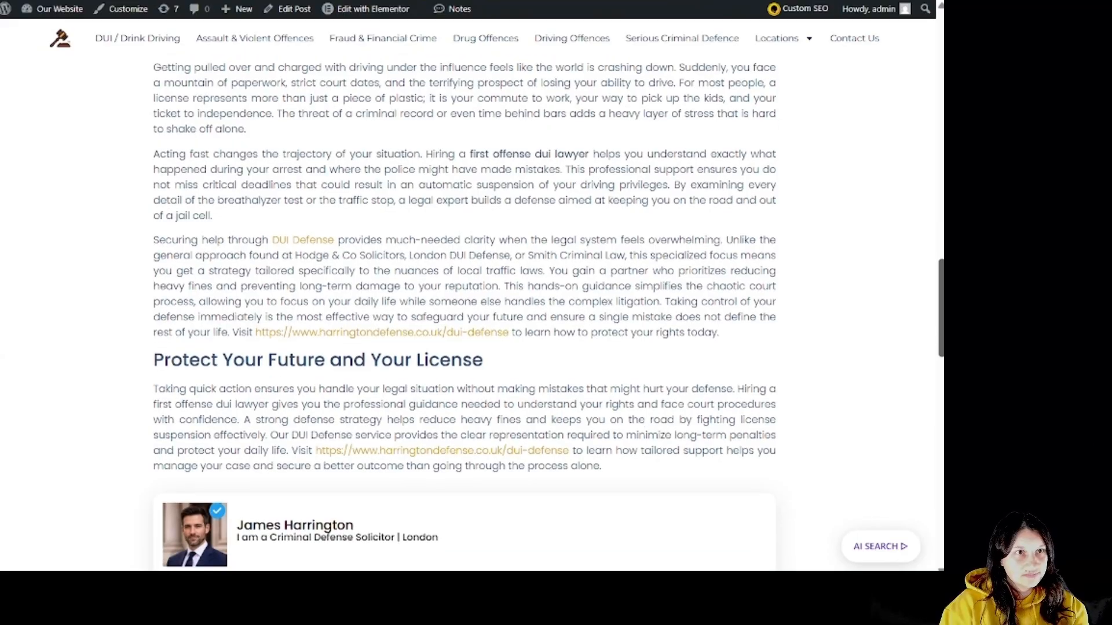
{"action": "scroll", "coordinate": [464, 313], "scroll_direction": "down", "scroll_amount": 2}
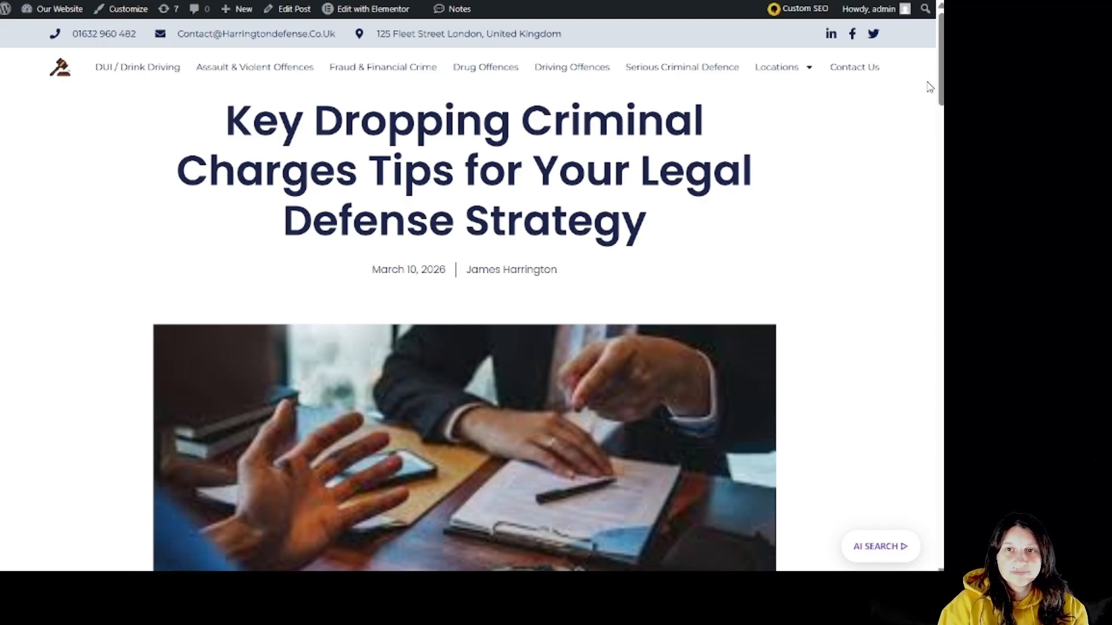
{"action": "left_click_drag", "start_coordinate": [942, 84], "coordinate": [908, 388]}
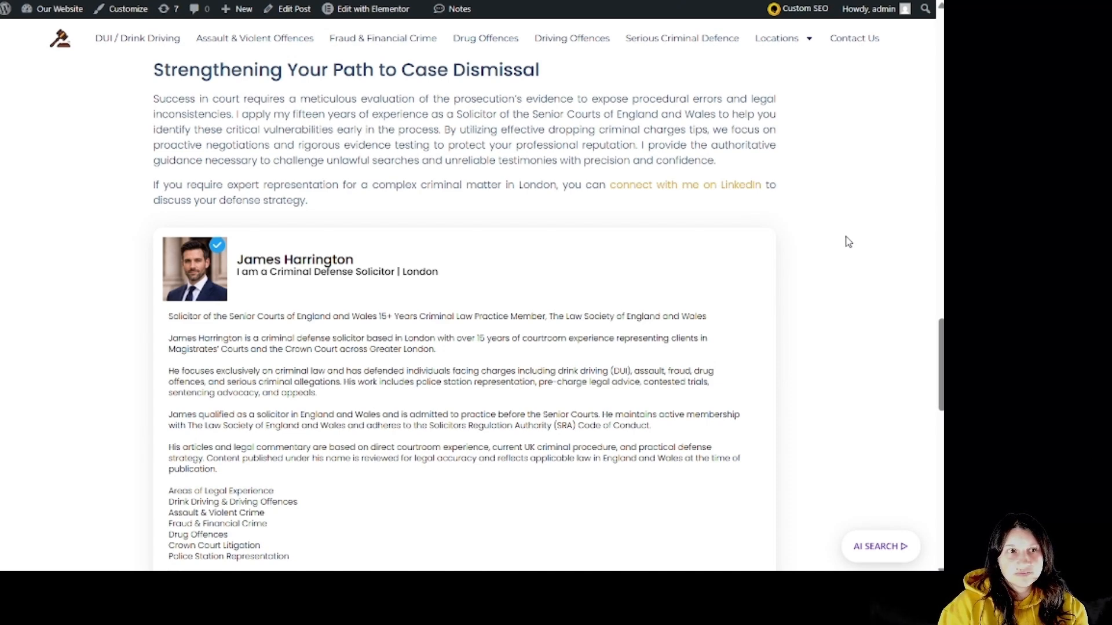
{"action": "key", "text": "ctrl+Tab"}
{"action": "left_click_drag", "start_coordinate": [940, 86], "coordinate": [923, 350]}
{"action": "scroll", "coordinate": [922, 350], "scroll_direction": "down", "scroll_amount": 3}
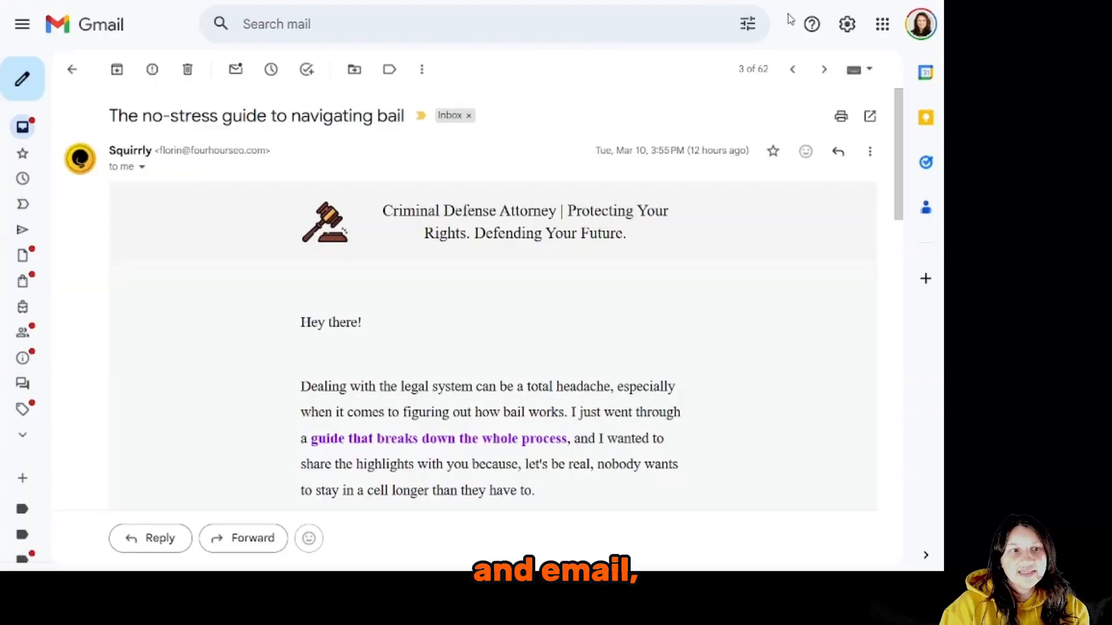
{"action": "left_click_drag", "start_coordinate": [898, 184], "coordinate": [892, 356]}
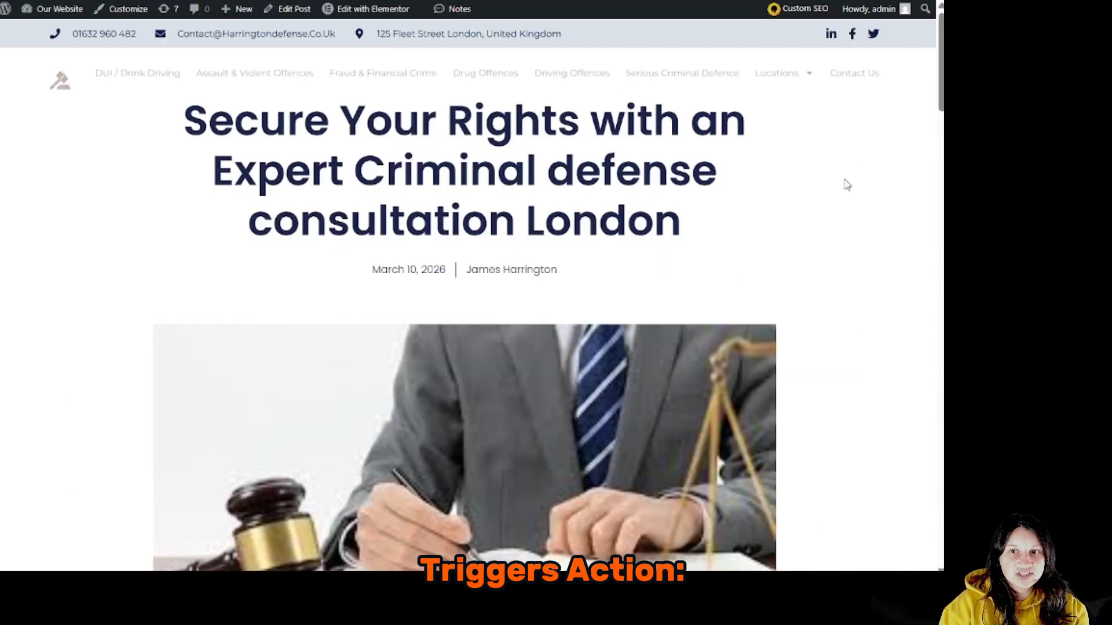
{"action": "scroll", "coordinate": [889, 284], "scroll_direction": "down", "scroll_amount": 3}
{"action": "scroll", "coordinate": [891, 285], "scroll_direction": "down", "scroll_amount": 2}
{"action": "scroll", "coordinate": [891, 285], "scroll_direction": "down", "scroll_amount": 10}
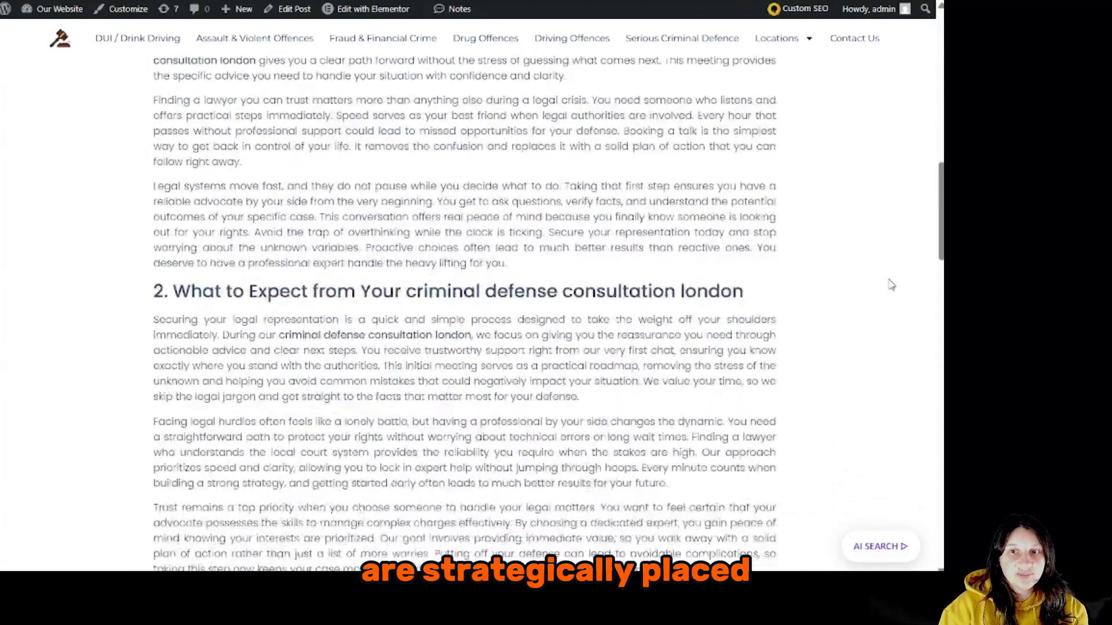
{"action": "scroll", "coordinate": [891, 284], "scroll_direction": "down", "scroll_amount": 5}
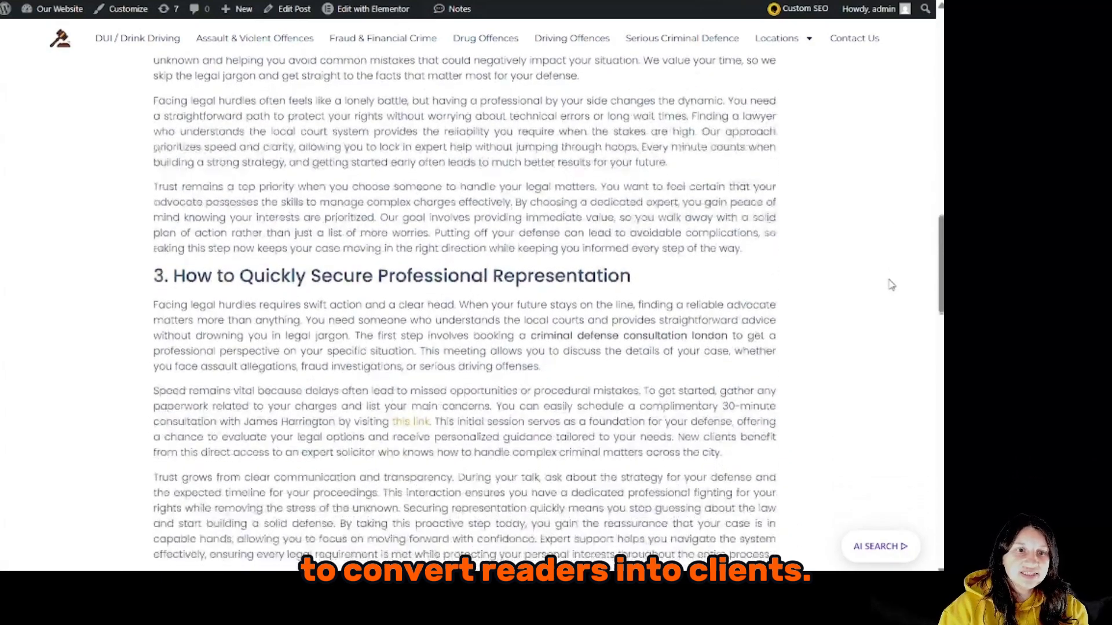
{"action": "scroll", "coordinate": [891, 284], "scroll_direction": "down", "scroll_amount": 4}
{"action": "scroll", "coordinate": [891, 284], "scroll_direction": "down", "scroll_amount": 3}
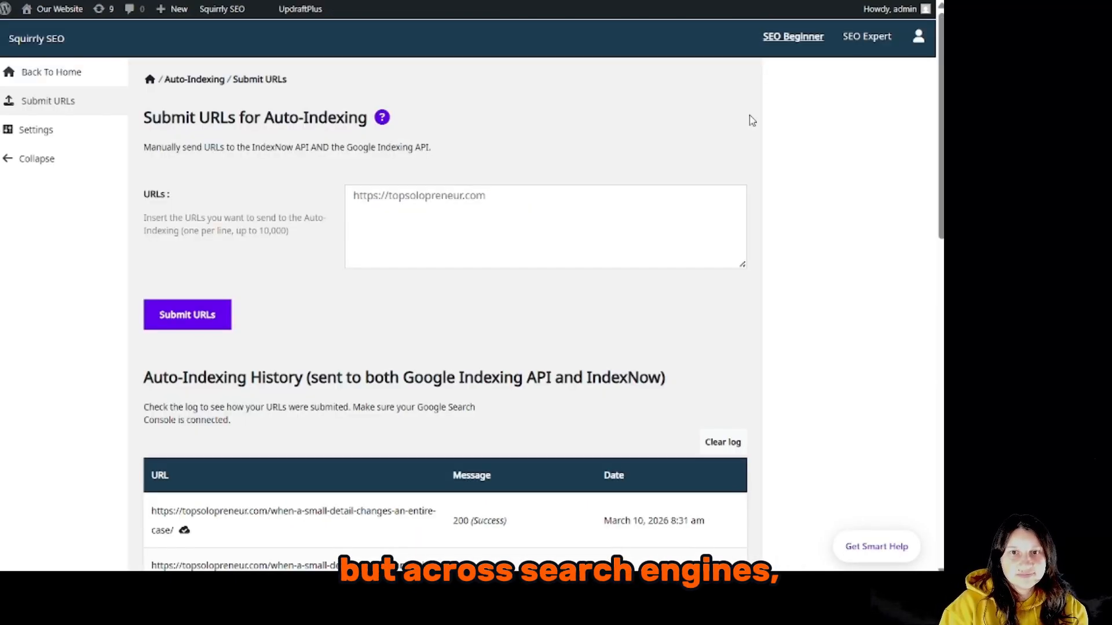
{"action": "scroll", "coordinate": [752, 119], "scroll_direction": "down", "scroll_amount": 4}
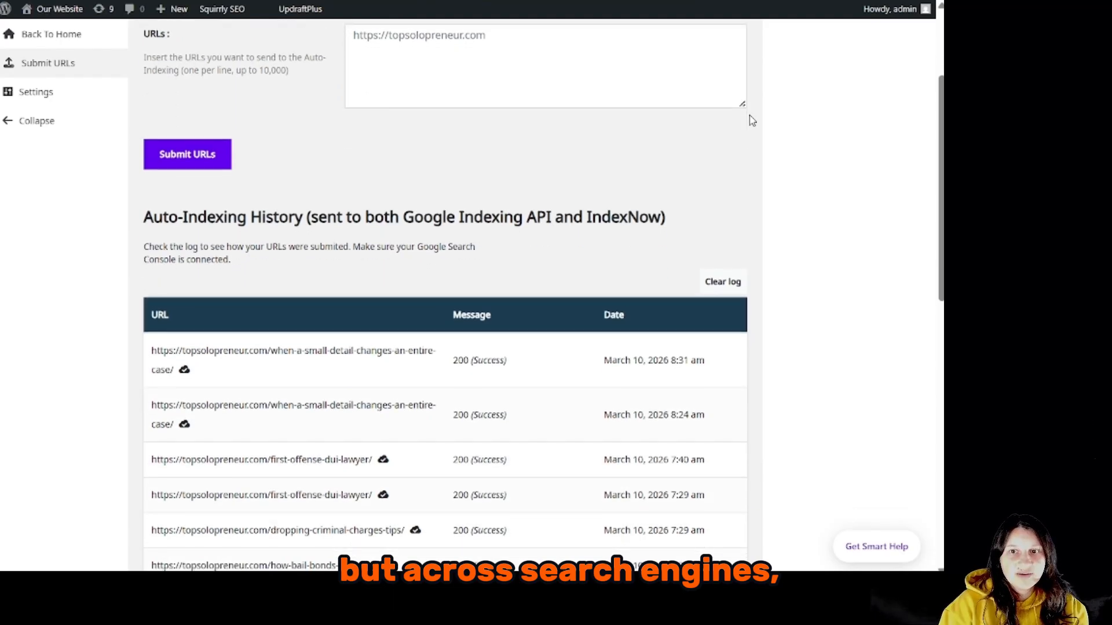
{"action": "scroll", "coordinate": [752, 120], "scroll_direction": "down", "scroll_amount": 3}
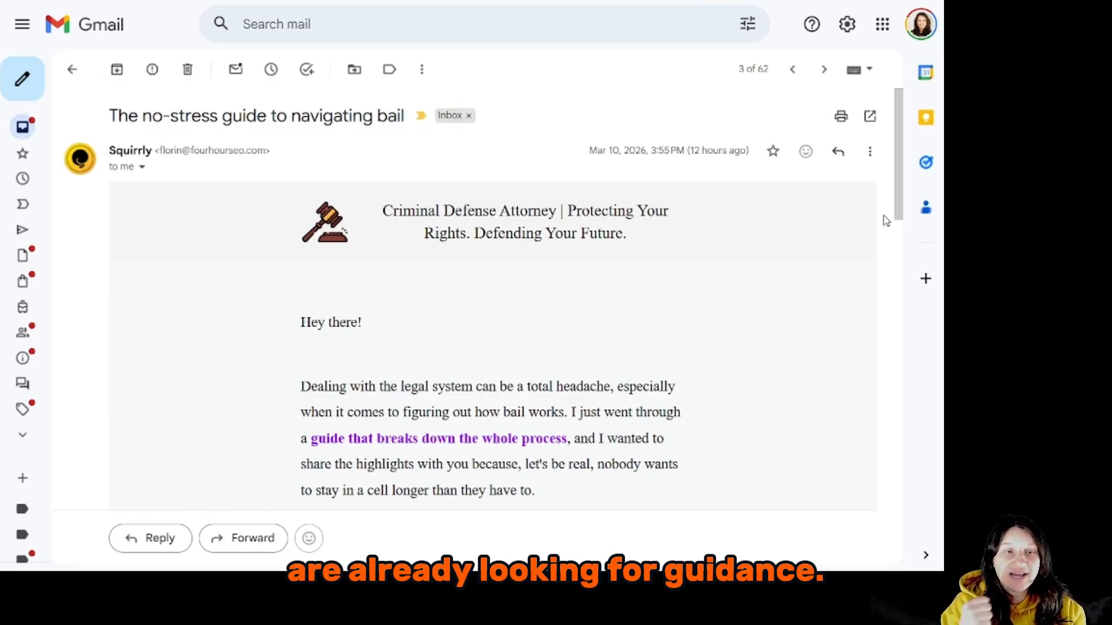
{"action": "scroll", "coordinate": [886, 221], "scroll_direction": "down", "scroll_amount": 5}
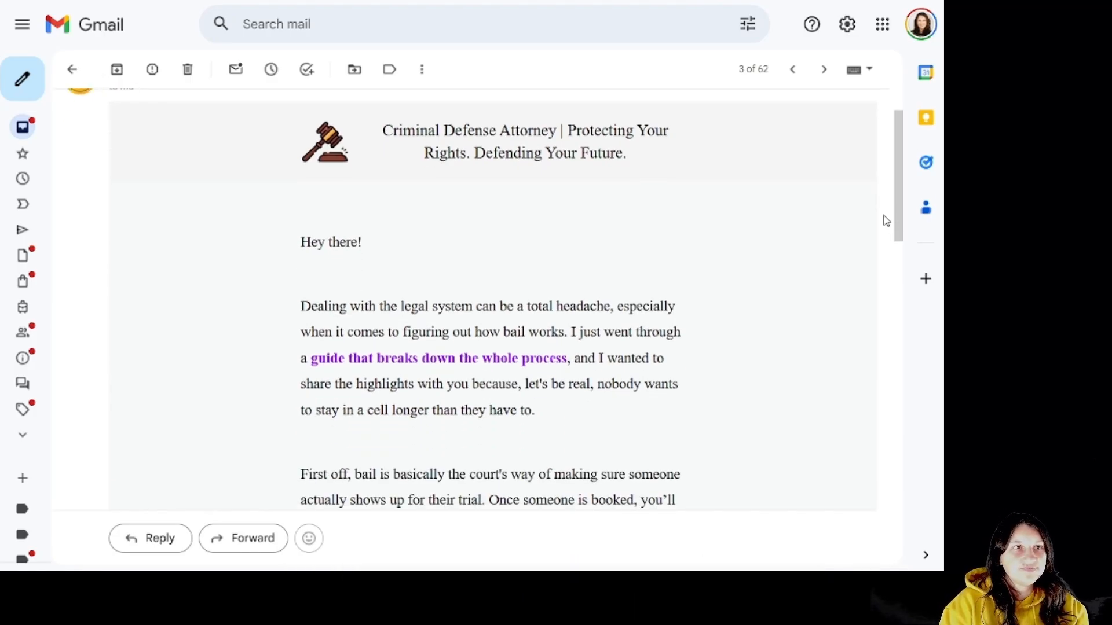
{"action": "scroll", "coordinate": [887, 221], "scroll_direction": "down", "scroll_amount": 2}
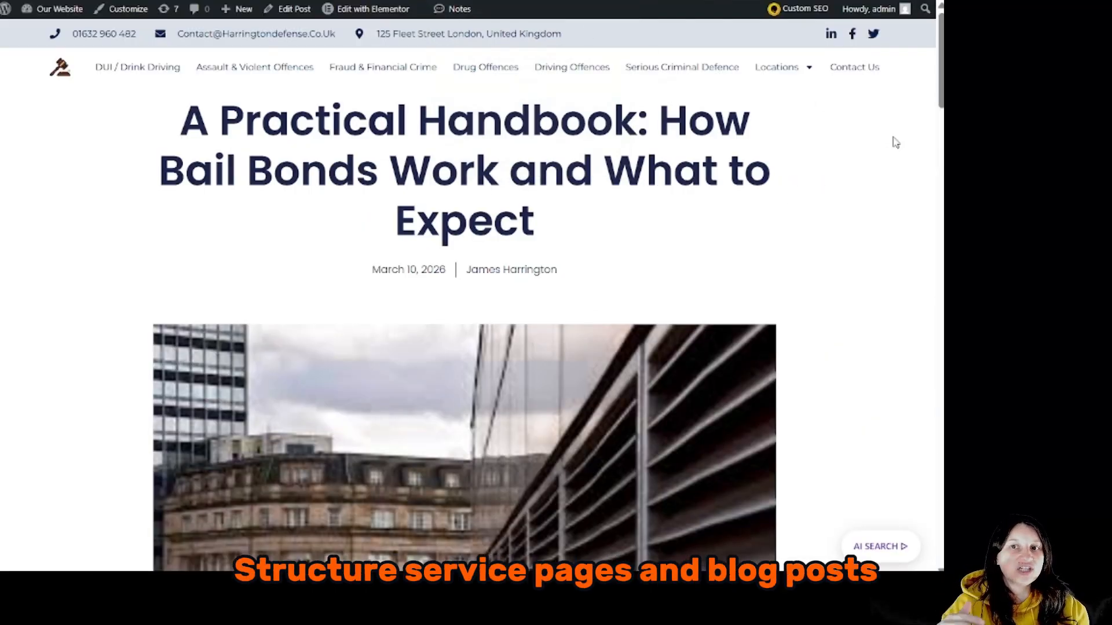
Scroll through the live 'A Practical Handbook: How Bail Bonds Work' post on the website.
{"action": "scroll", "coordinate": [941, 80], "scroll_direction": "down", "scroll_amount": 5}
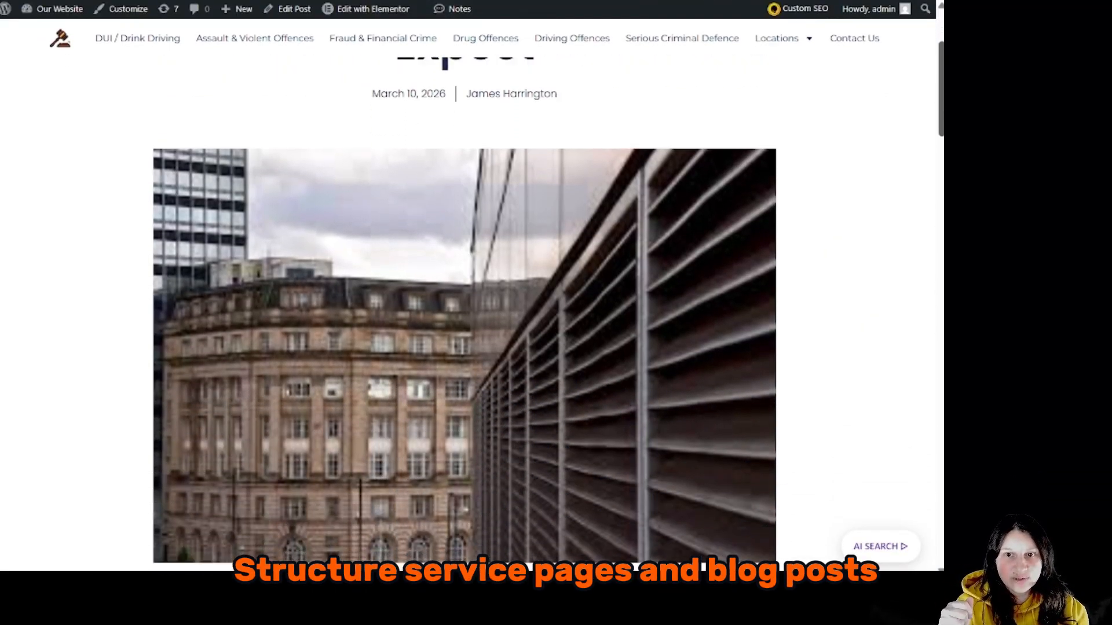
{"action": "scroll", "coordinate": [841, 147], "scroll_direction": "down", "scroll_amount": 4}
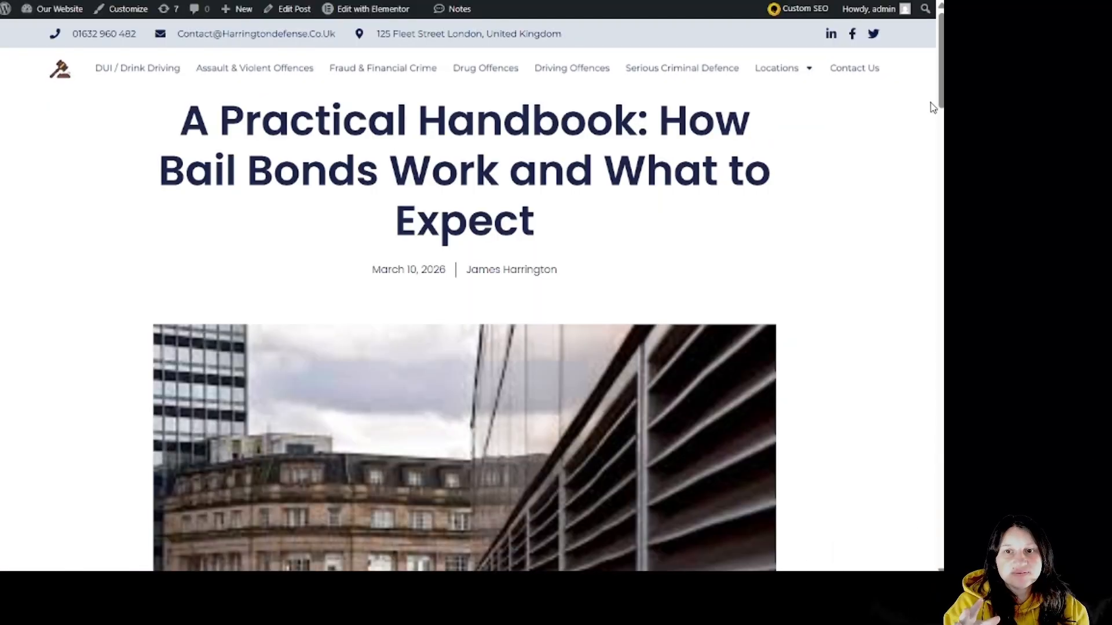
{"action": "scroll", "coordinate": [468, 292], "scroll_direction": "down", "scroll_amount": 2}
{"action": "scroll", "coordinate": [468, 292], "scroll_direction": "down", "scroll_amount": 7}
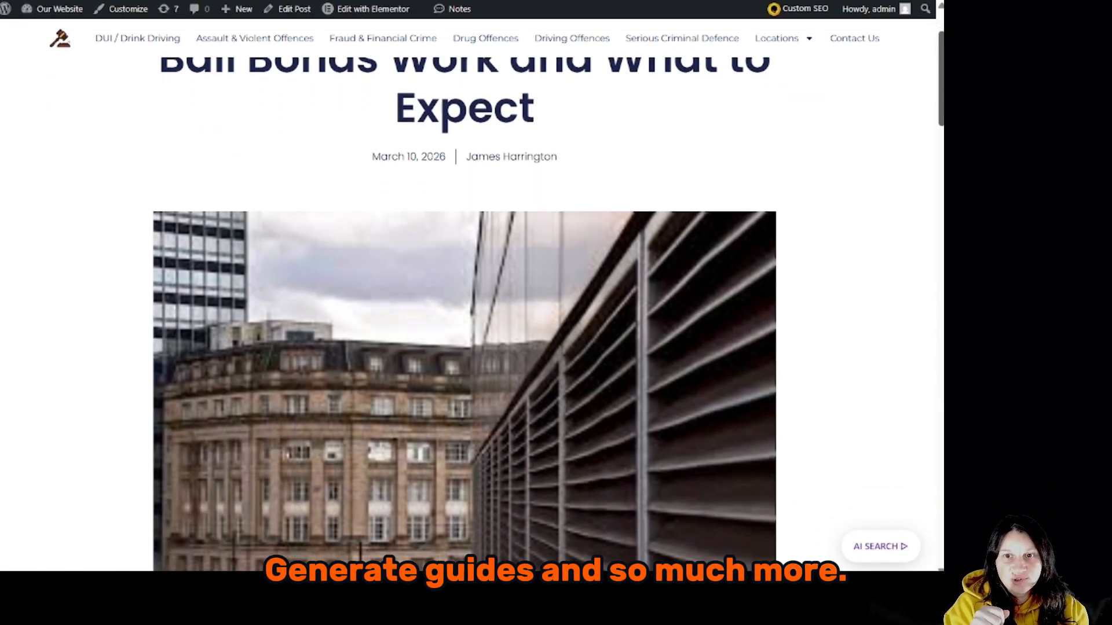
{"action": "scroll", "coordinate": [468, 291], "scroll_direction": "down", "scroll_amount": 5}
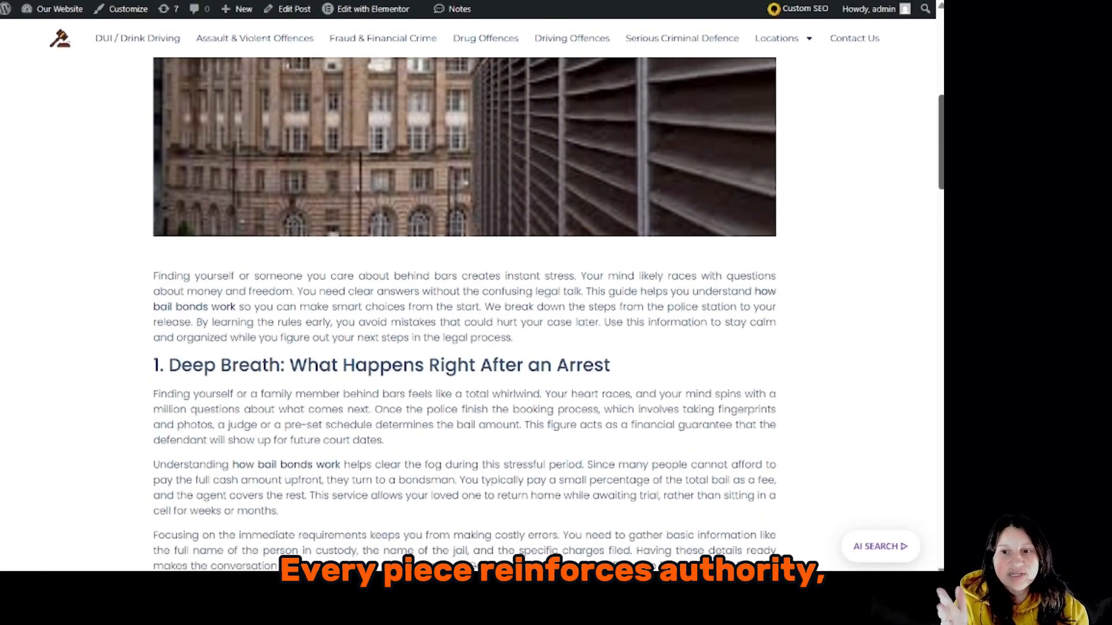
{"action": "scroll", "coordinate": [468, 291], "scroll_direction": "down", "scroll_amount": 5}
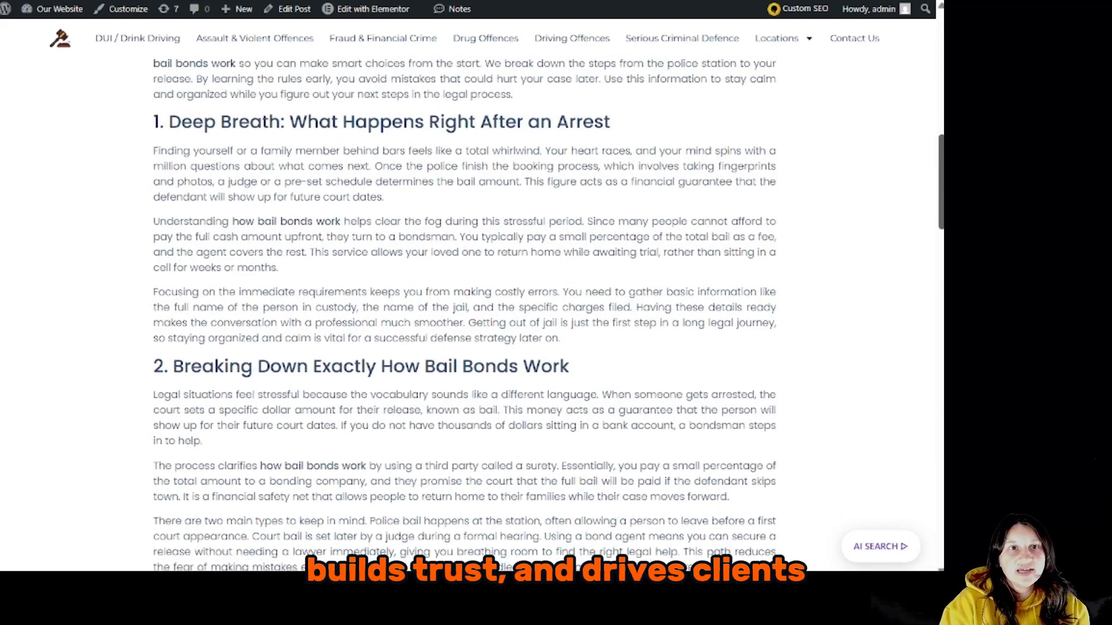
{"action": "scroll", "coordinate": [468, 292], "scroll_direction": "down", "scroll_amount": 7}
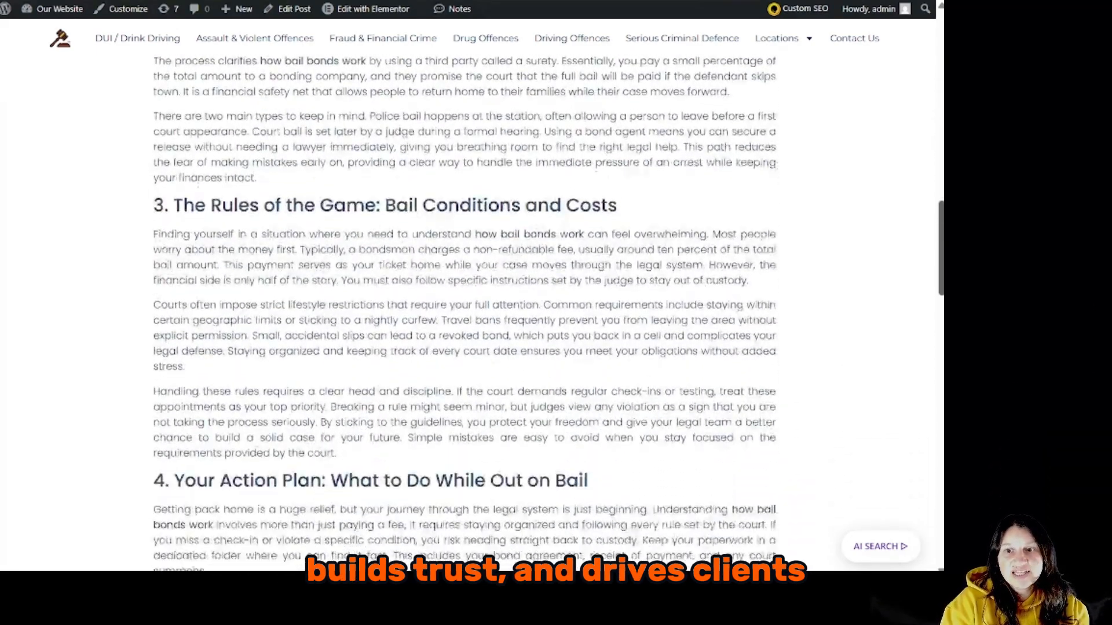
{"action": "scroll", "coordinate": [468, 292], "scroll_direction": "down", "scroll_amount": 5}
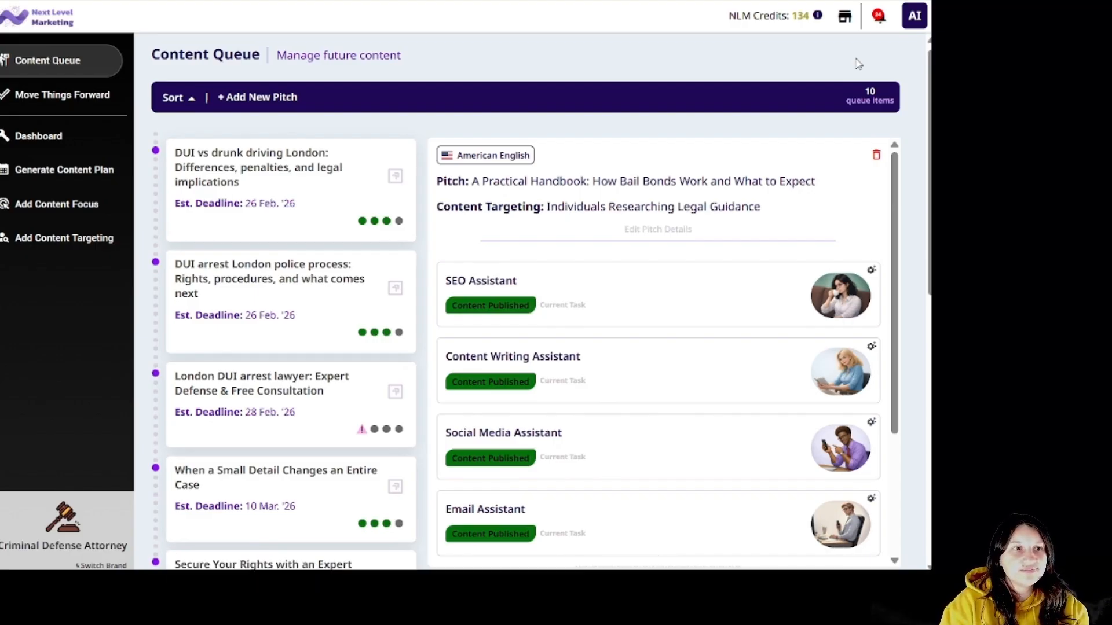
Add the 'When a Small Detail Changes an Entire Case' pitch for Clients and Peers Seeking Expert Legal Guidance, then open it.
{"action": "left_click", "coordinate": [255, 96]}
{"action": "type", "text": "When a Small Detail Changes an Entire Case"}
{"action": "left_click", "coordinate": [505, 139]}
{"action": "left_click", "coordinate": [501, 201]}
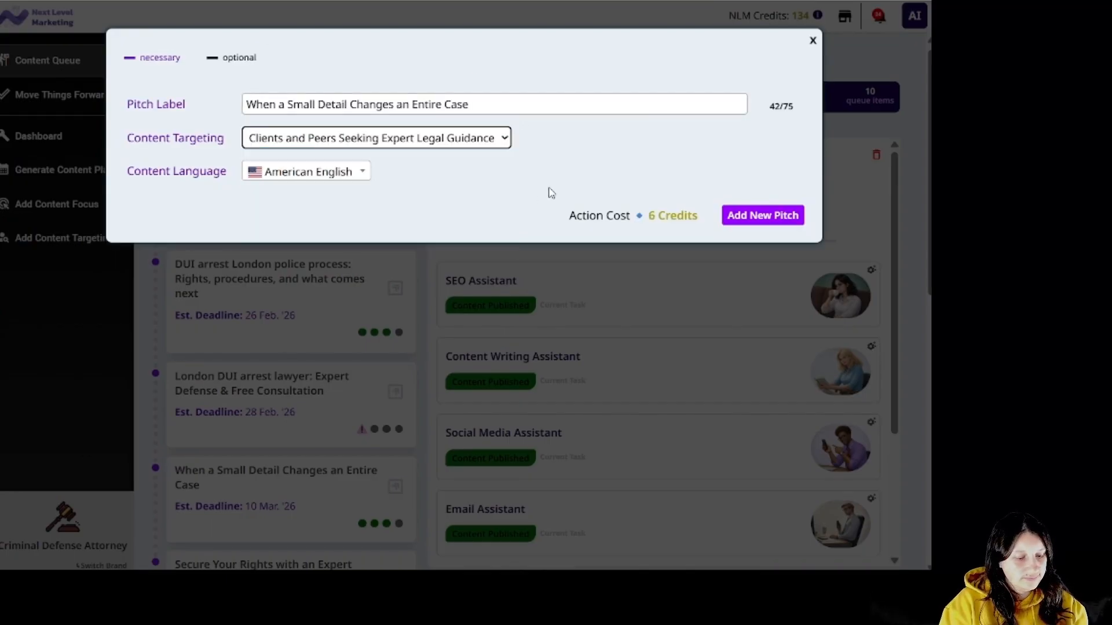
{"action": "left_click", "coordinate": [763, 215]}
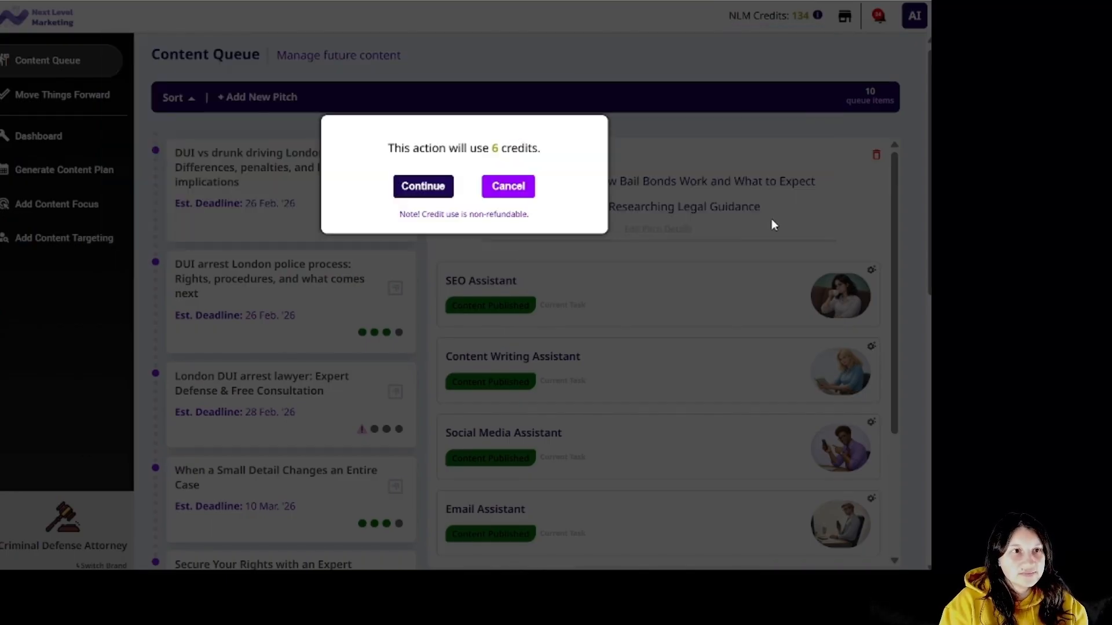
{"action": "left_click", "coordinate": [417, 191]}
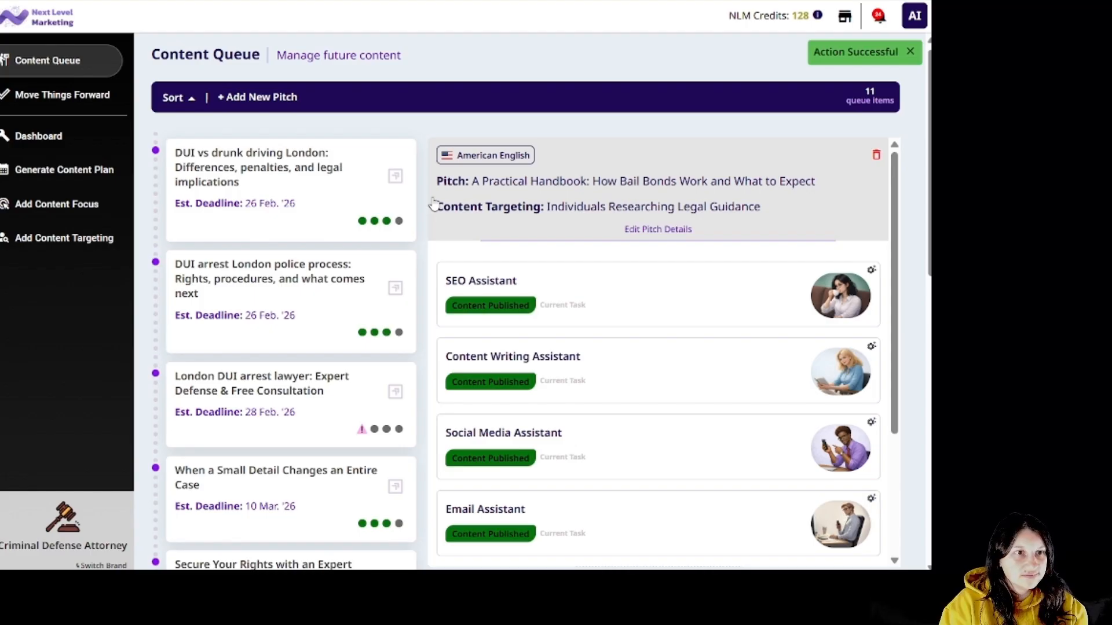
{"action": "scroll", "coordinate": [424, 305], "scroll_direction": "down", "scroll_amount": 3}
{"action": "scroll", "coordinate": [424, 305], "scroll_direction": "down", "scroll_amount": 8}
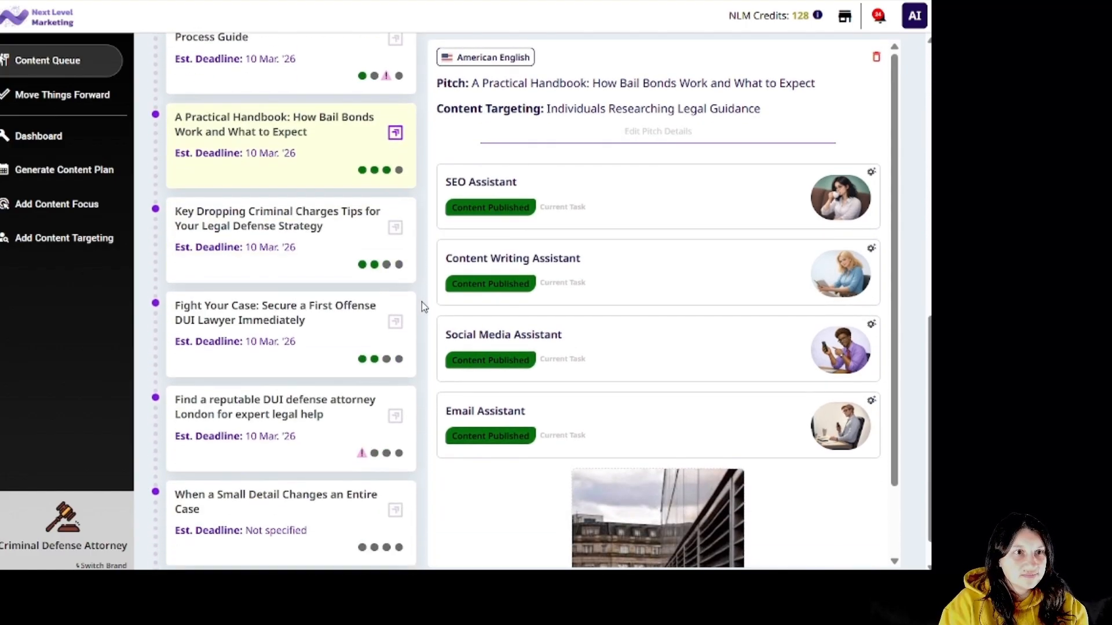
{"action": "scroll", "coordinate": [424, 306], "scroll_direction": "down", "scroll_amount": 1}
{"action": "left_click", "coordinate": [350, 497]}
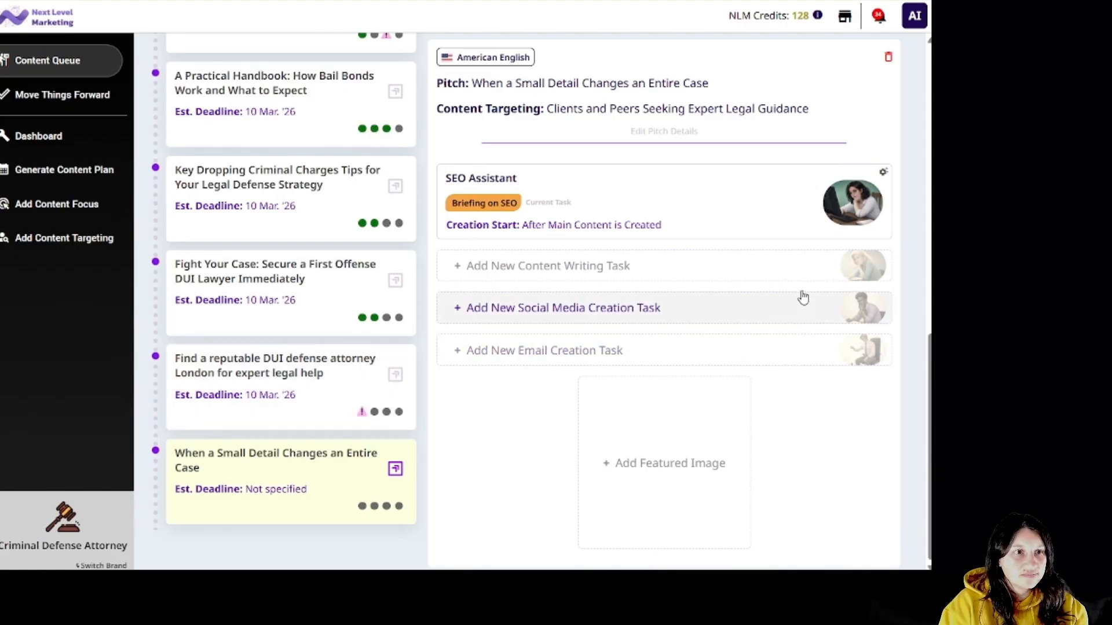
Add a 'criminal defense' article-writing task with No Focus, confirming the 12-credit cost.
{"action": "left_click", "coordinate": [749, 264]}
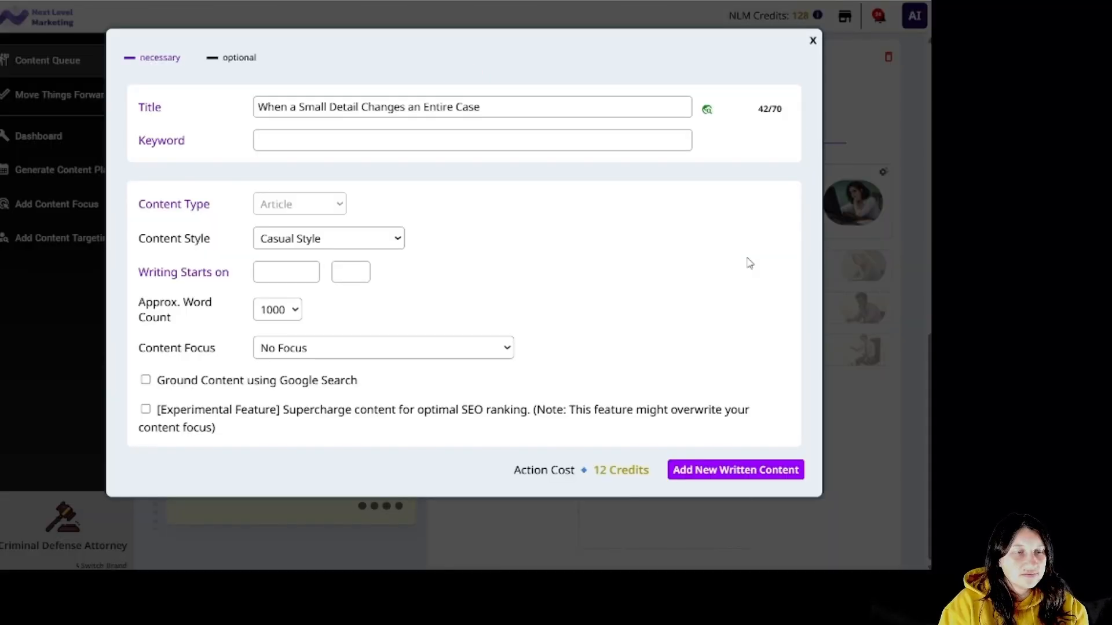
{"action": "left_click", "coordinate": [507, 349]}
{"action": "left_click", "coordinate": [640, 341]}
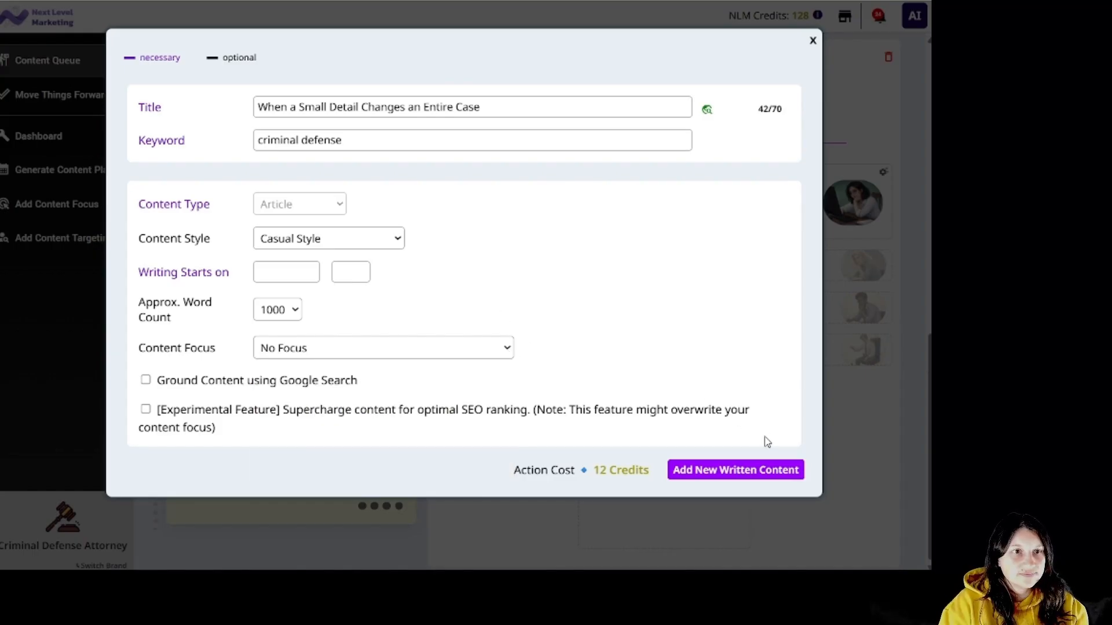
{"action": "left_click", "coordinate": [735, 471]}
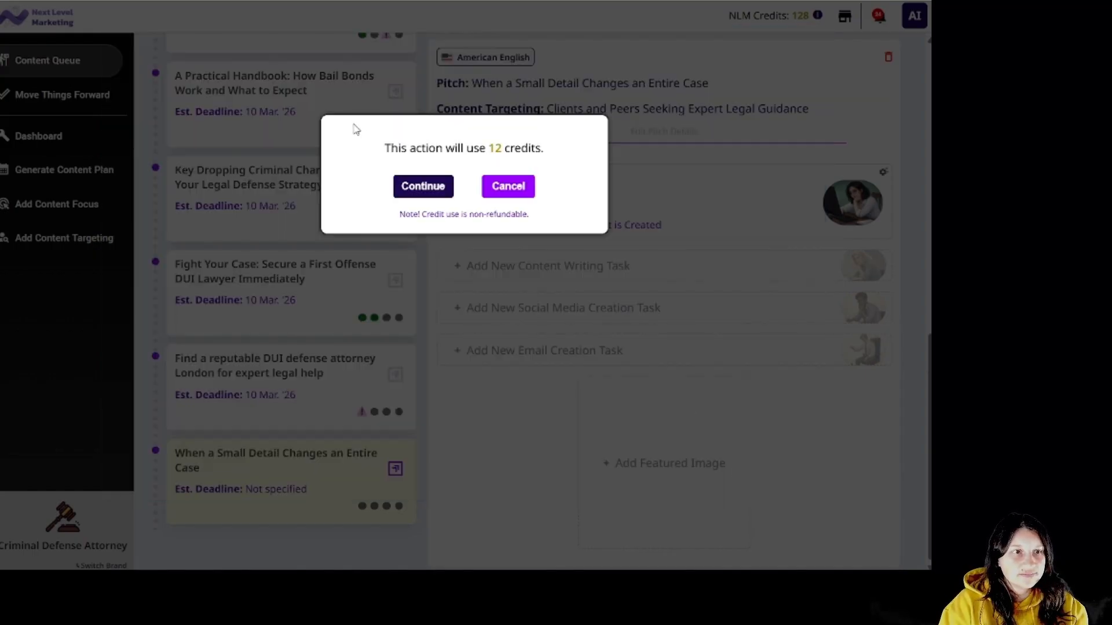
{"action": "left_click", "coordinate": [419, 188]}
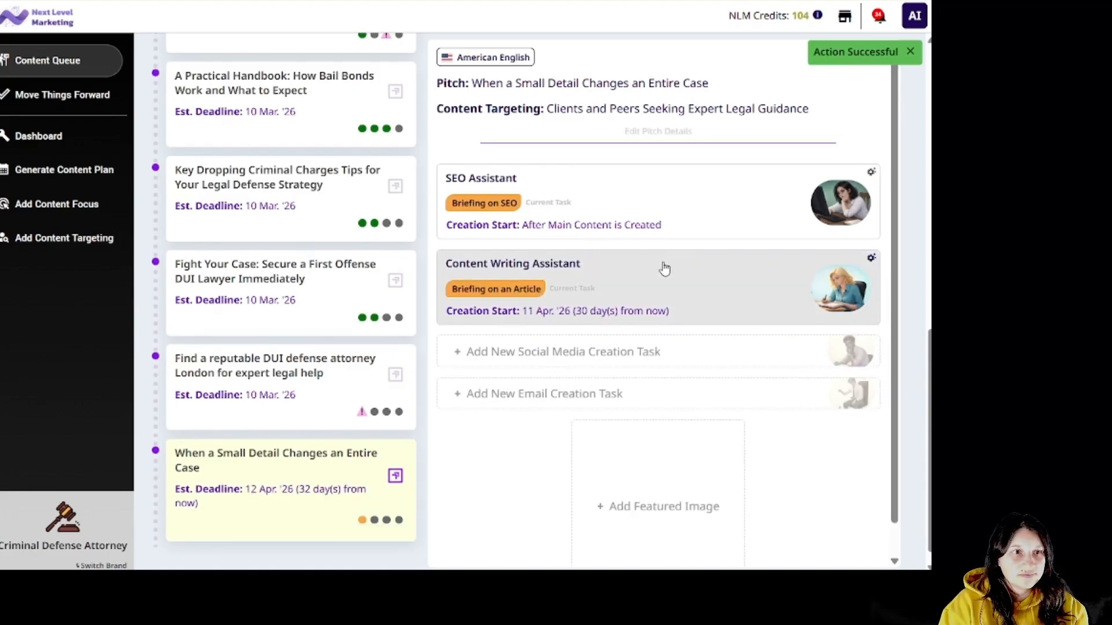
Start writing the article immediately and confirm.
{"action": "left_click", "coordinate": [669, 283]}
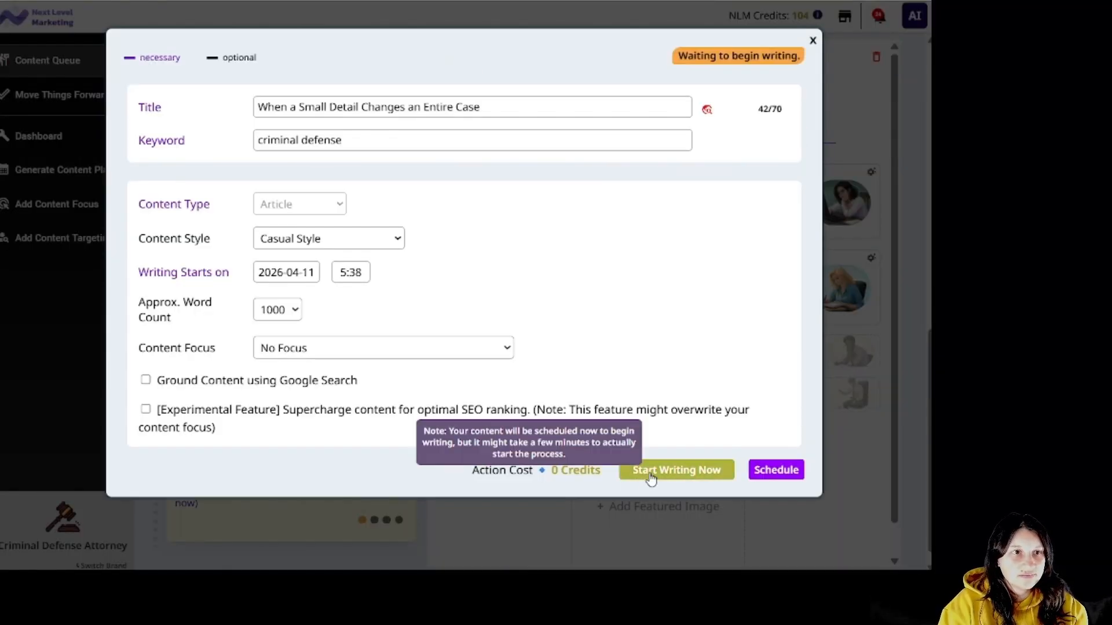
{"action": "left_click", "coordinate": [650, 475]}
{"action": "left_click", "coordinate": [421, 190]}
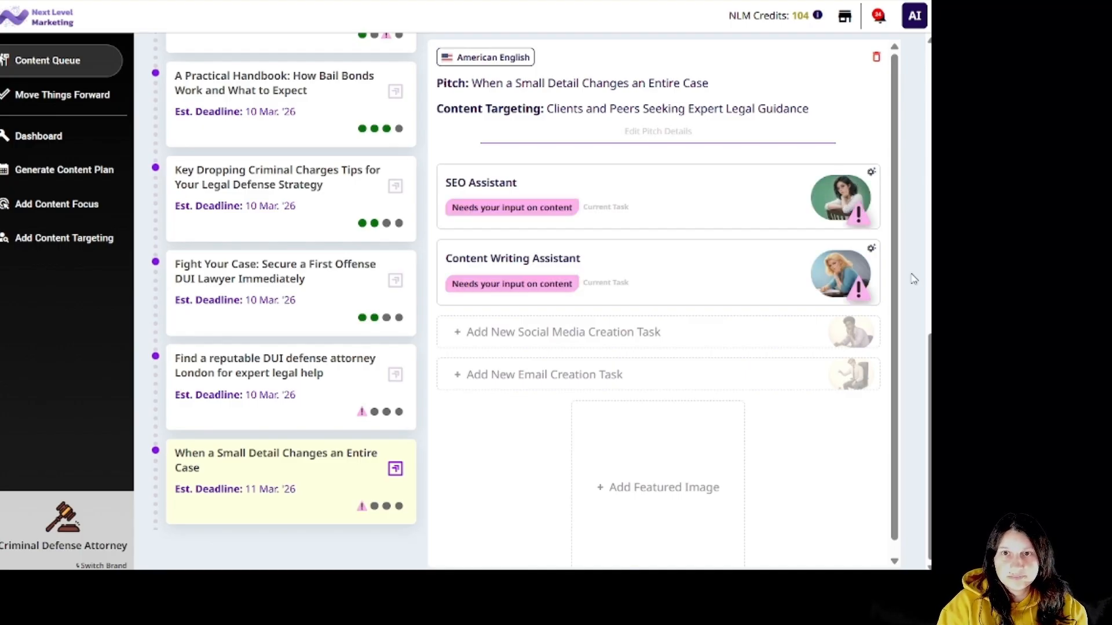
Review the small-detail article and its SEO details, approve it for WordPress, and view the live post.
{"action": "left_click", "coordinate": [735, 295]}
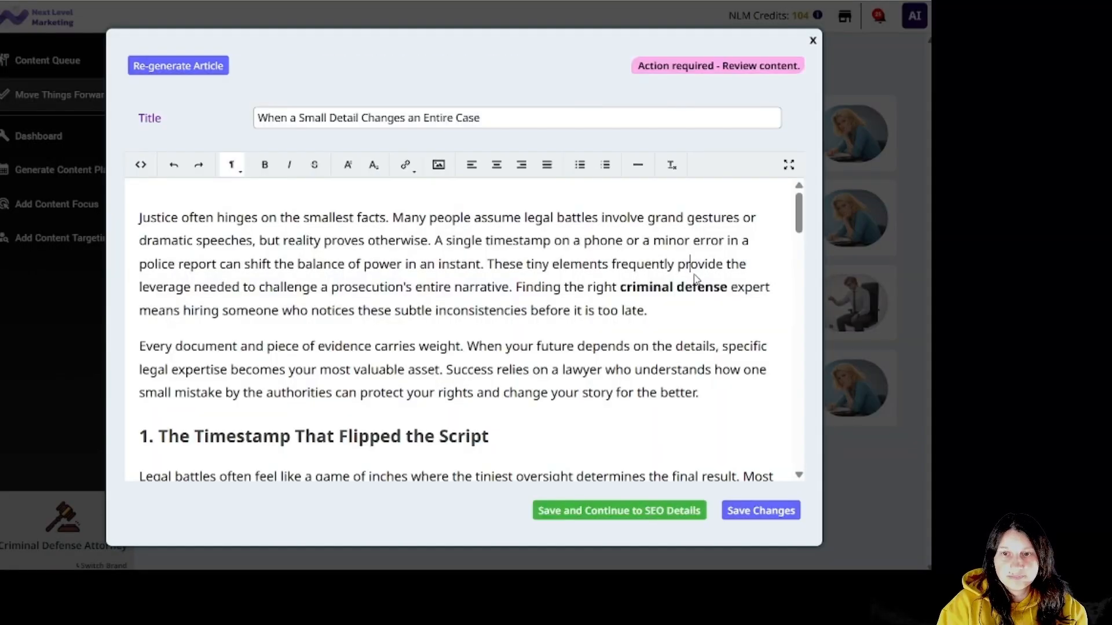
{"action": "scroll", "coordinate": [743, 427], "scroll_direction": "down", "scroll_amount": 15}
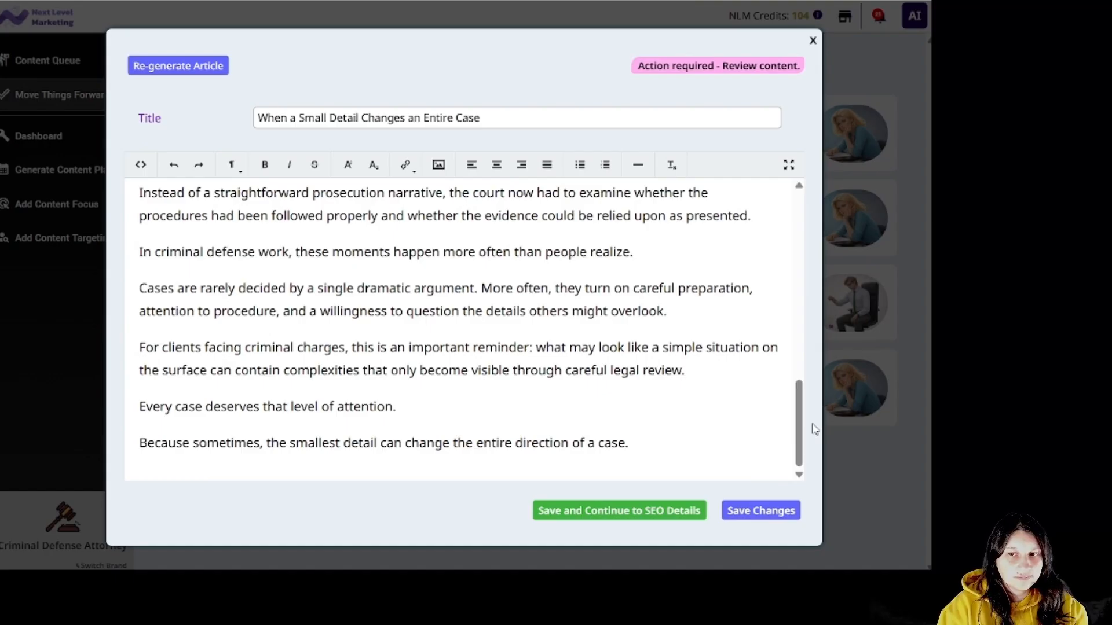
{"action": "left_click", "coordinate": [666, 524]}
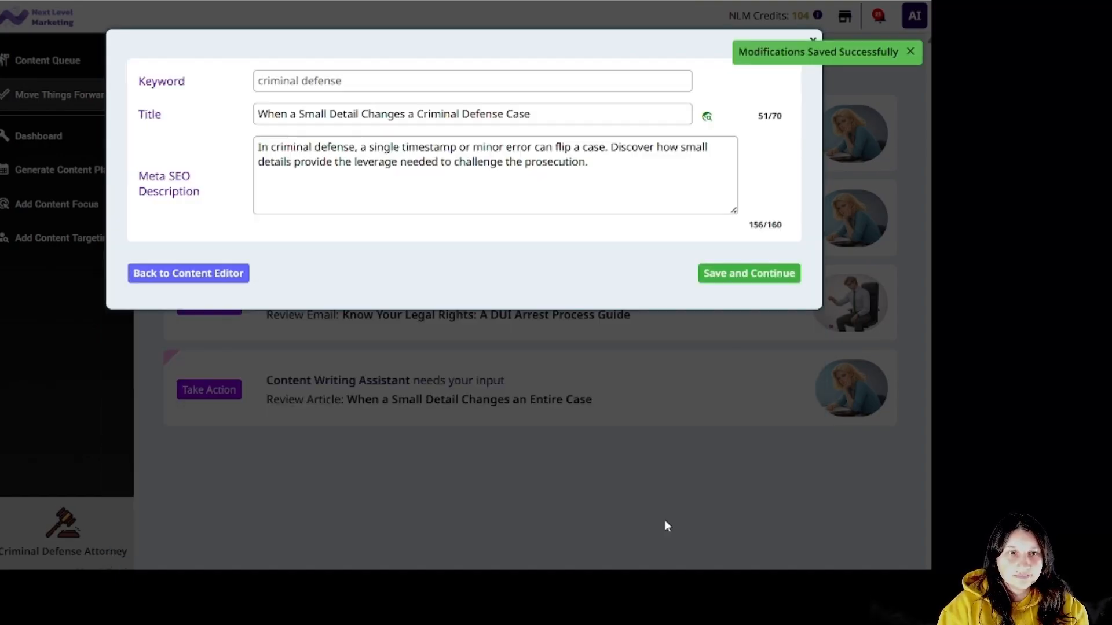
{"action": "left_click", "coordinate": [743, 273]}
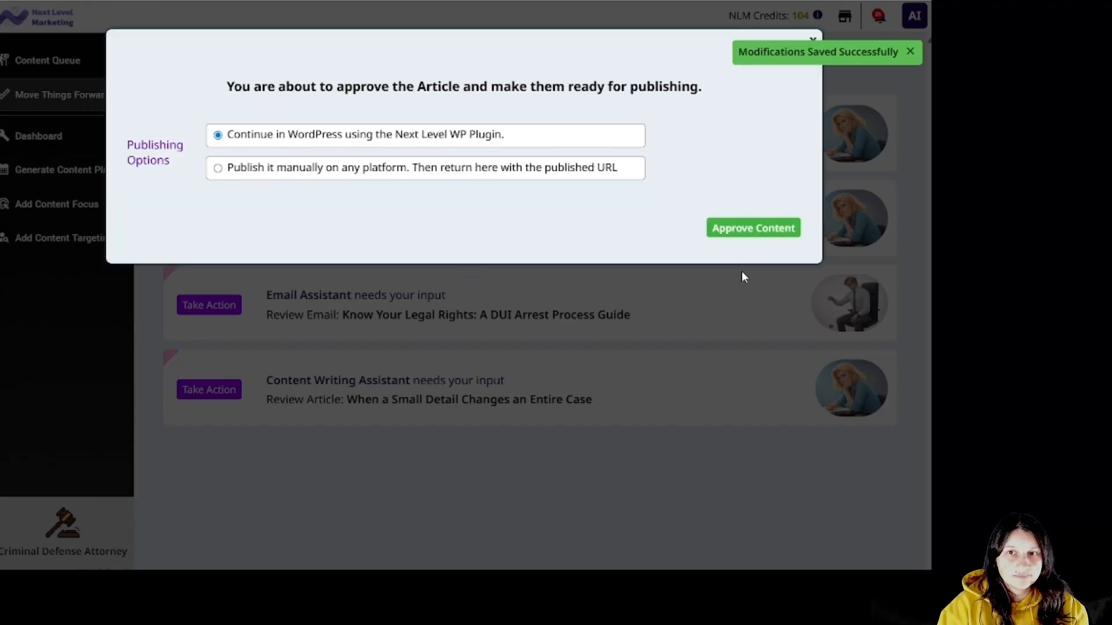
{"action": "left_click", "coordinate": [750, 232]}
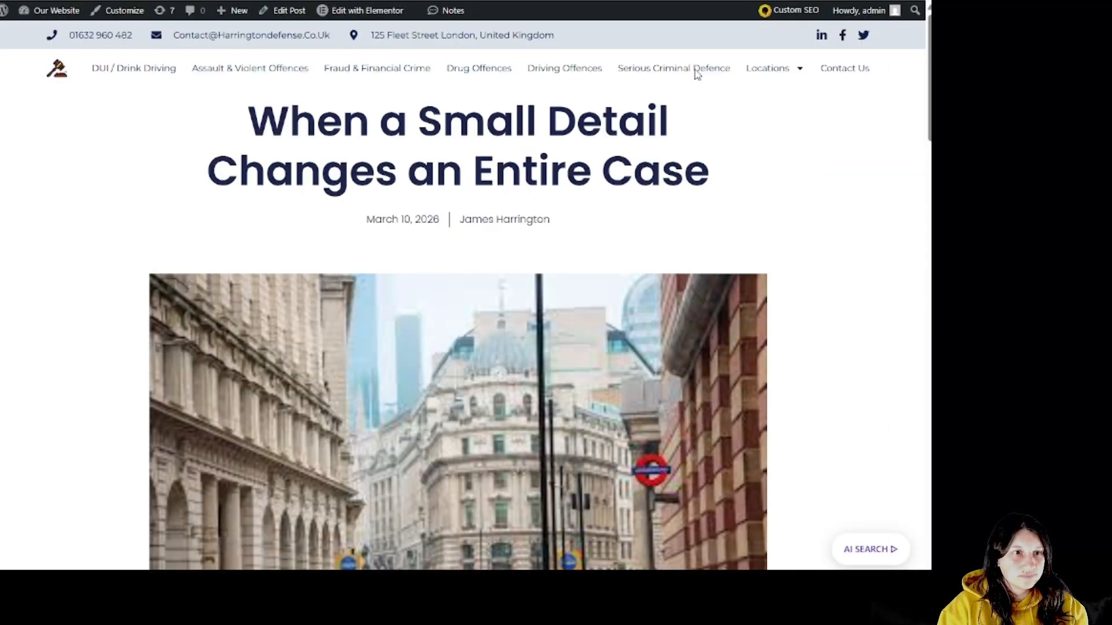
{"action": "scroll", "coordinate": [892, 217], "scroll_direction": "down", "scroll_amount": 5}
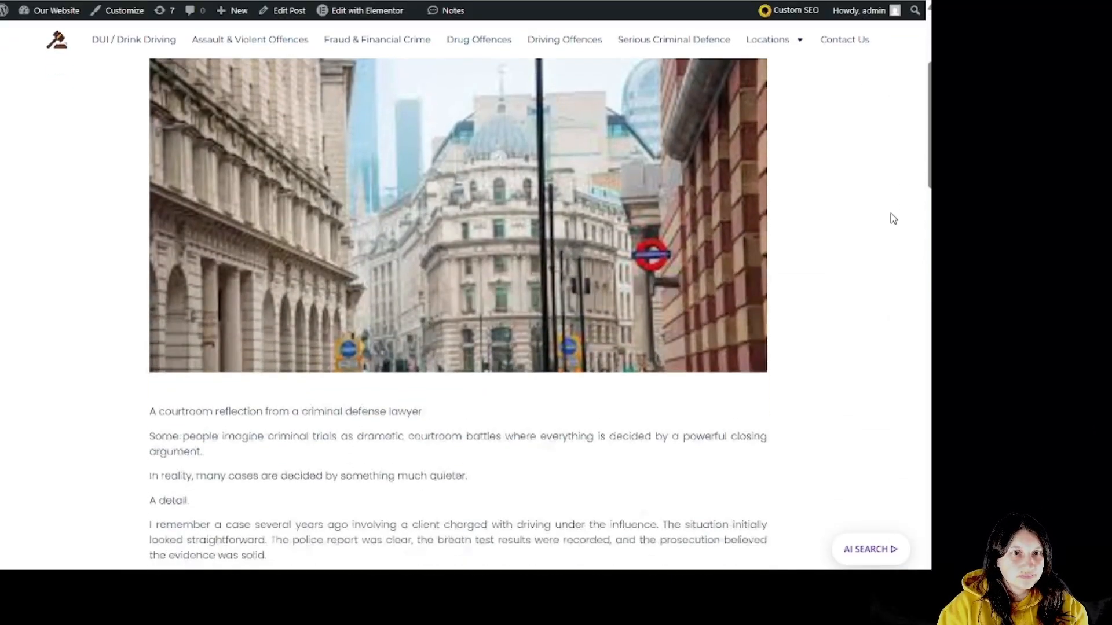
{"action": "scroll", "coordinate": [892, 218], "scroll_direction": "down", "scroll_amount": 6}
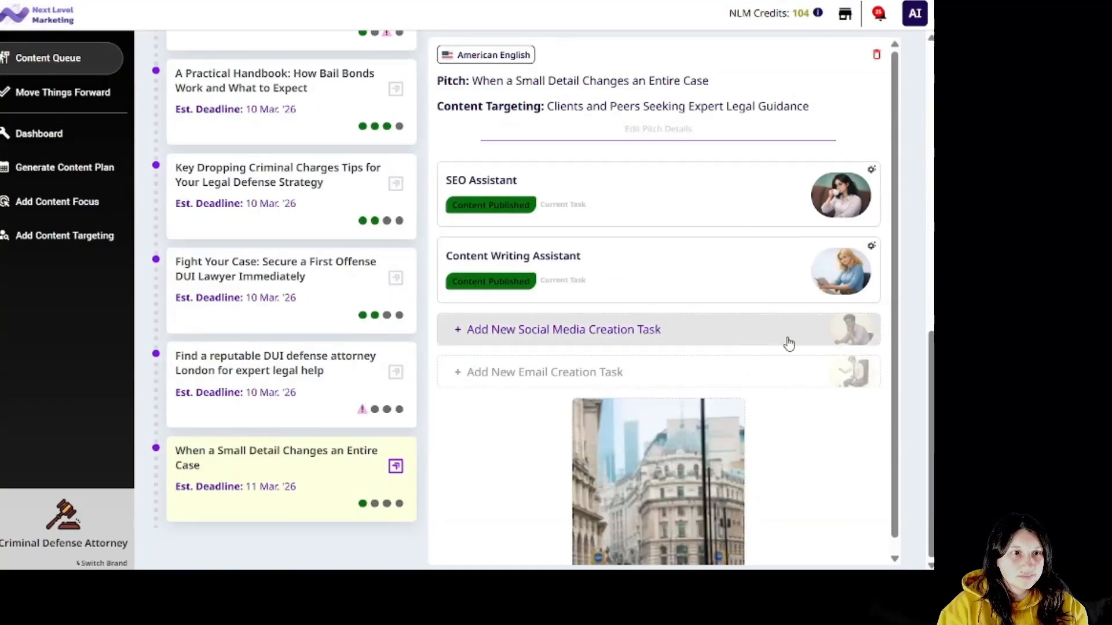
Create three Twitter Size (280-character) social posts based on the main article with its link included.
{"action": "left_click", "coordinate": [788, 342]}
{"action": "left_click", "coordinate": [439, 253]}
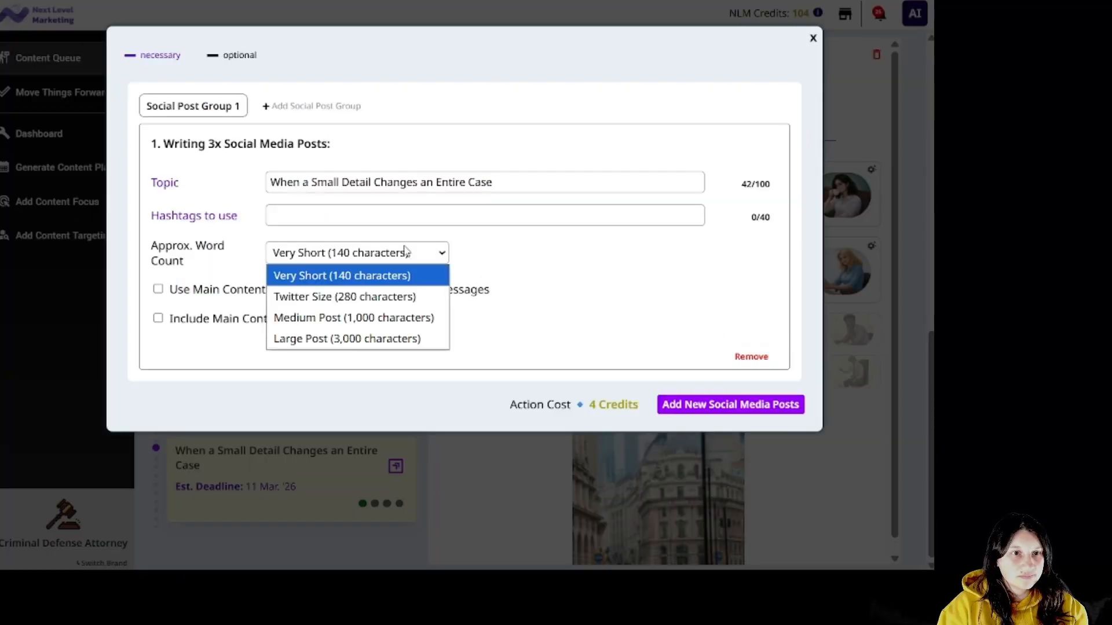
{"action": "left_click", "coordinate": [408, 298]}
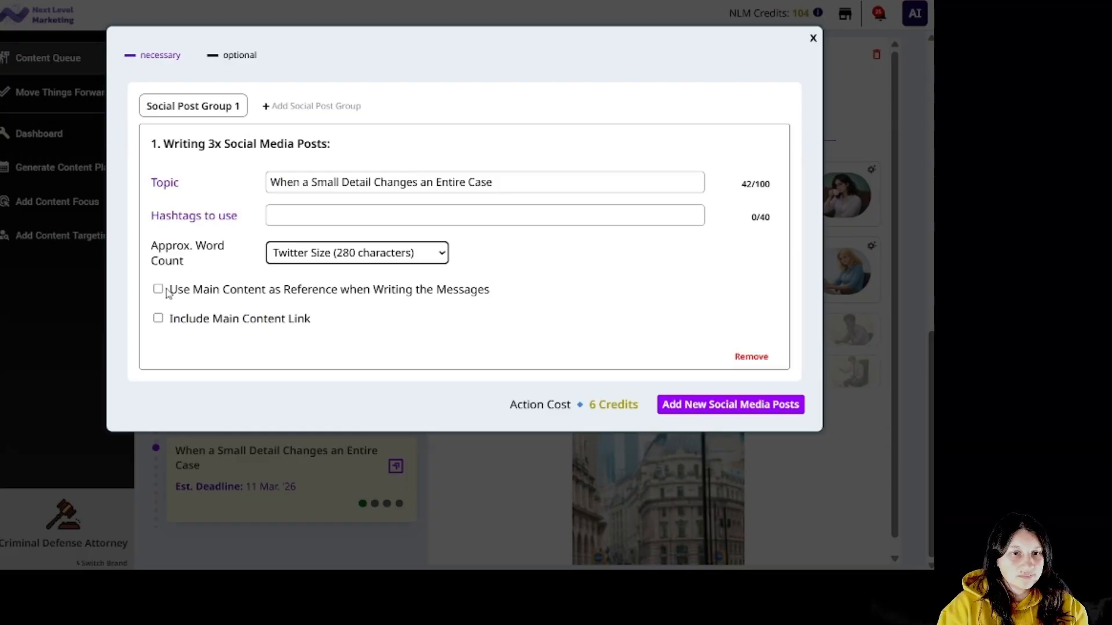
{"action": "left_click", "coordinate": [193, 292]}
{"action": "left_click", "coordinate": [193, 319]}
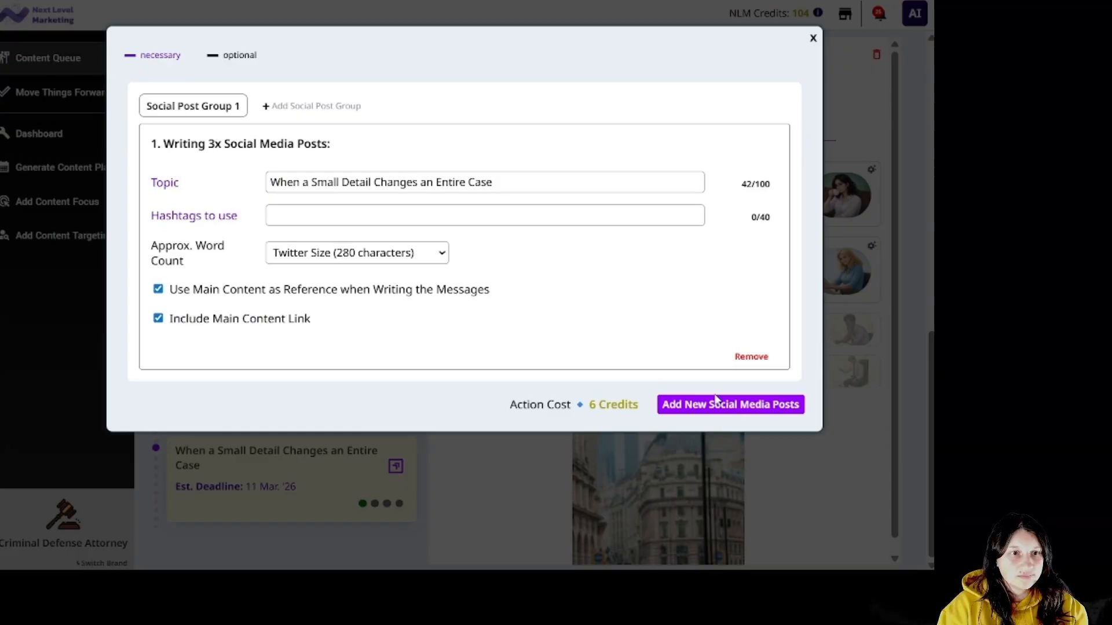
{"action": "left_click", "coordinate": [770, 407]}
Set up a Casual Style email announcing the new content publication.
{"action": "left_click", "coordinate": [687, 378]}
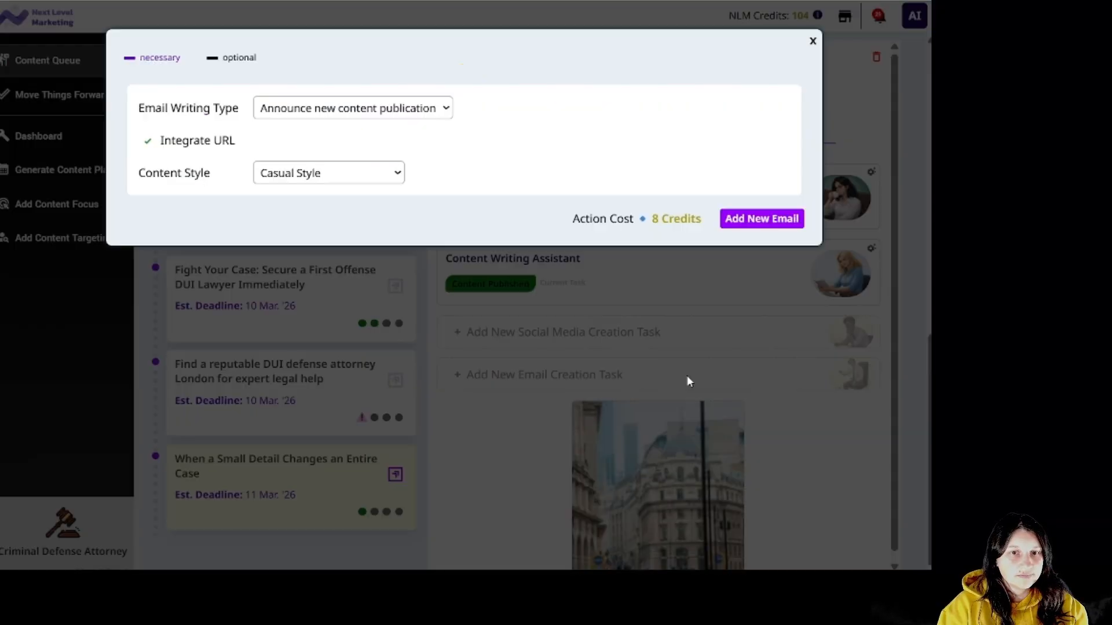
{"action": "left_click", "coordinate": [425, 116]}
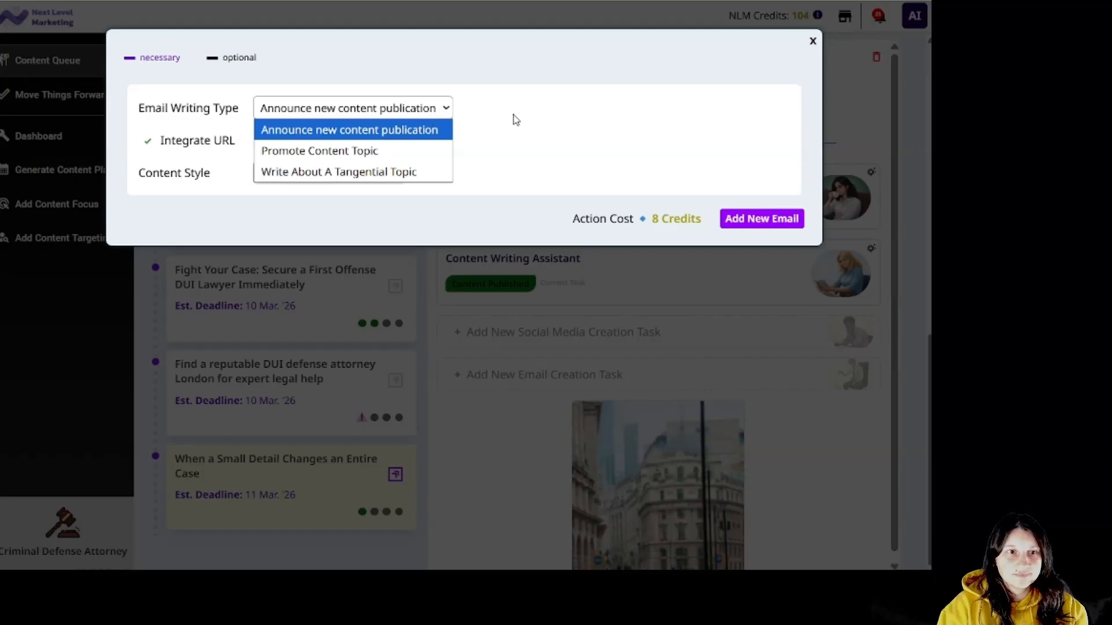
{"action": "left_click", "coordinate": [516, 120]}
{"action": "left_click", "coordinate": [384, 177]}
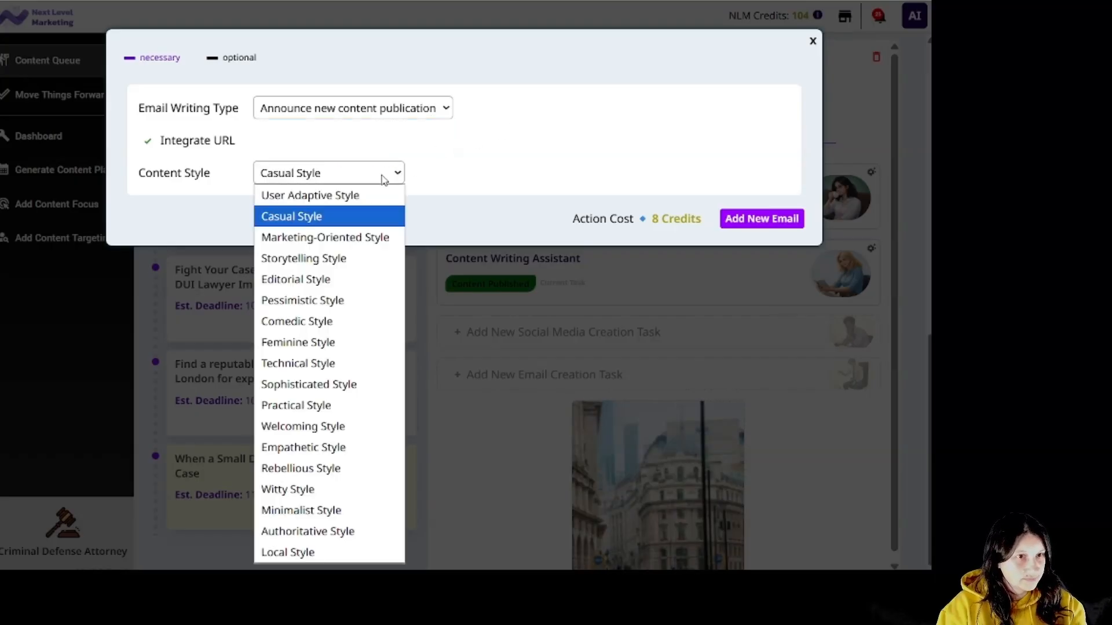
{"action": "left_click", "coordinate": [482, 180]}
Create the announcement email and review the published small-detail article and its link.
{"action": "left_click", "coordinate": [751, 219]}
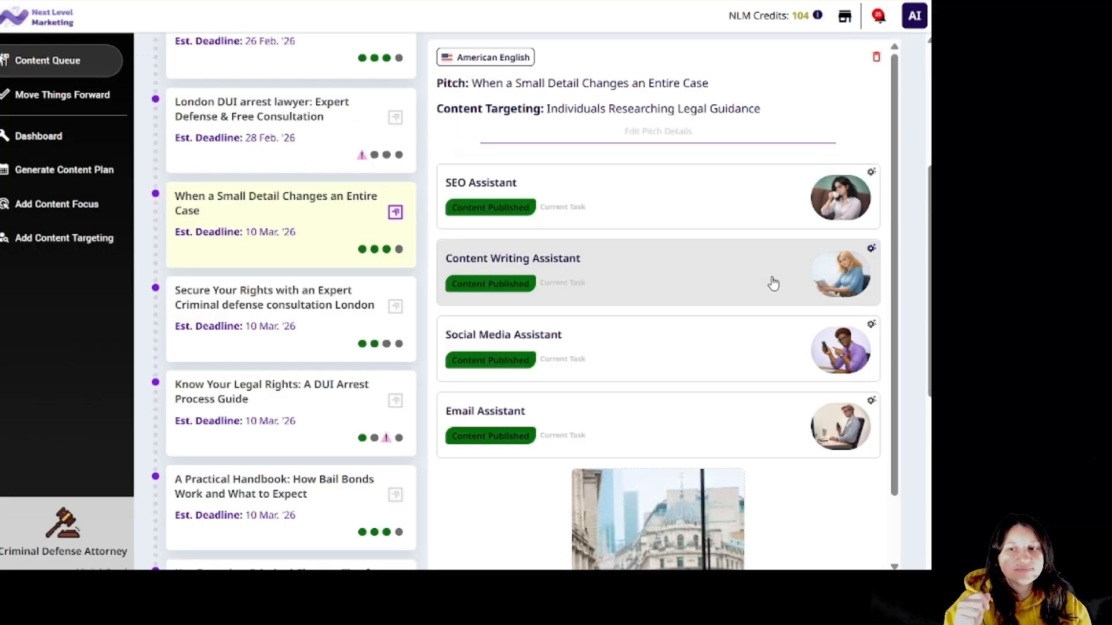
{"action": "left_click", "coordinate": [766, 283]}
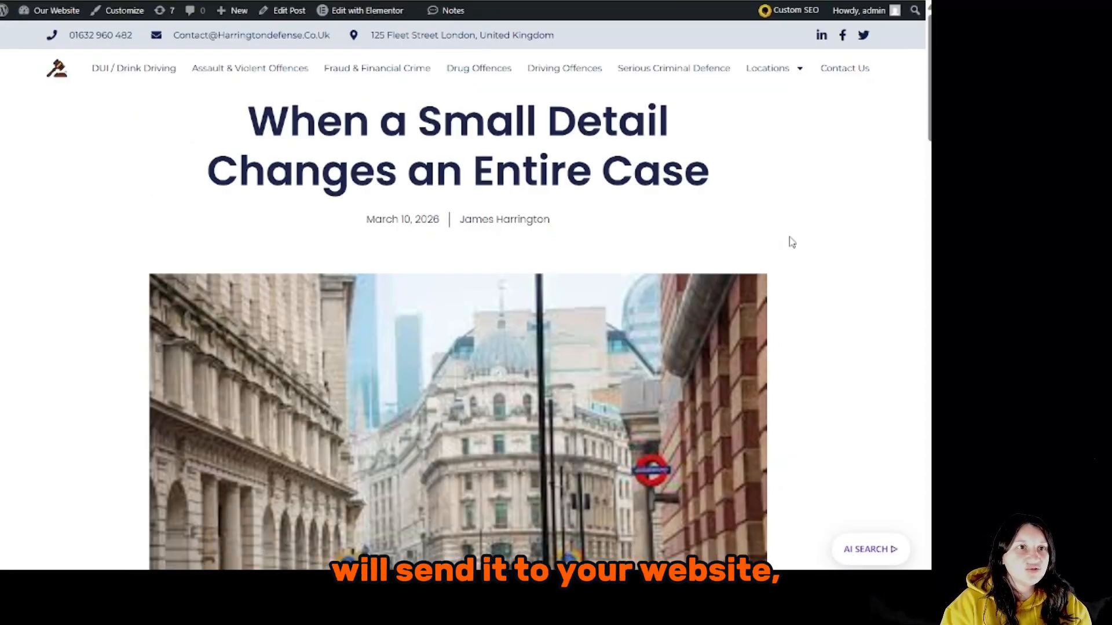
{"action": "scroll", "coordinate": [882, 313], "scroll_direction": "down", "scroll_amount": 2}
{"action": "scroll", "coordinate": [882, 314], "scroll_direction": "down", "scroll_amount": 10}
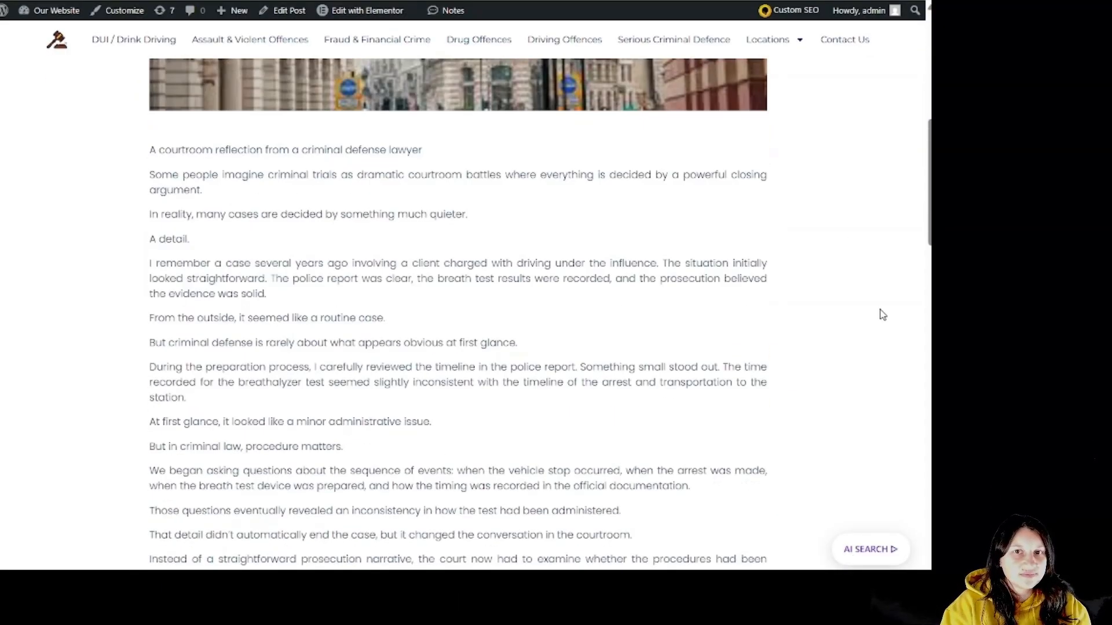
{"action": "scroll", "coordinate": [882, 314], "scroll_direction": "down", "scroll_amount": 2}
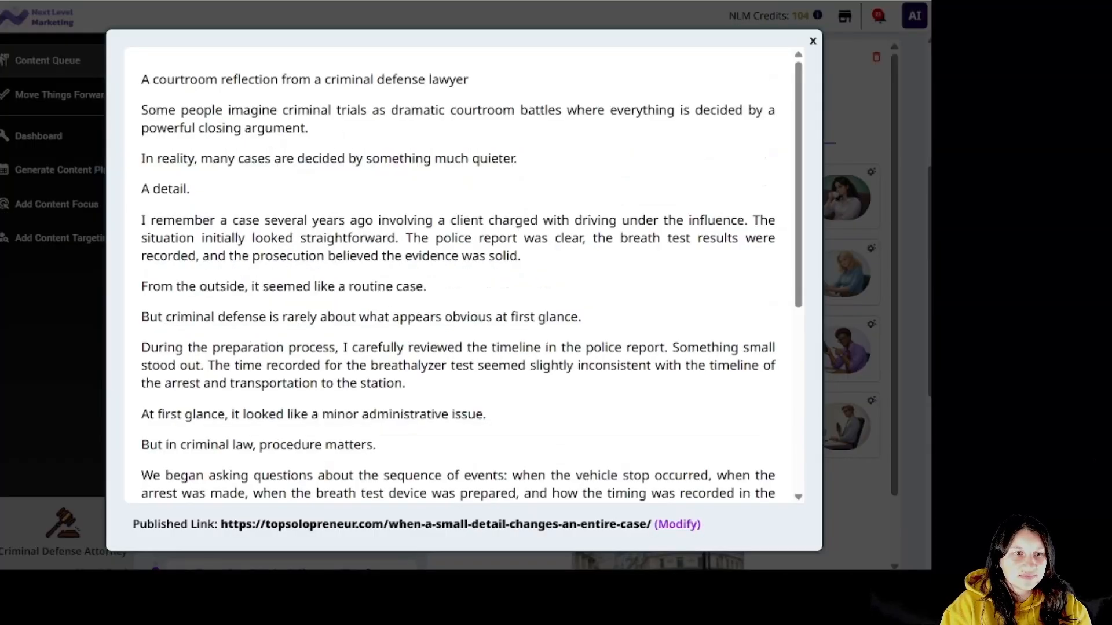
{"action": "left_click", "coordinate": [812, 41]}
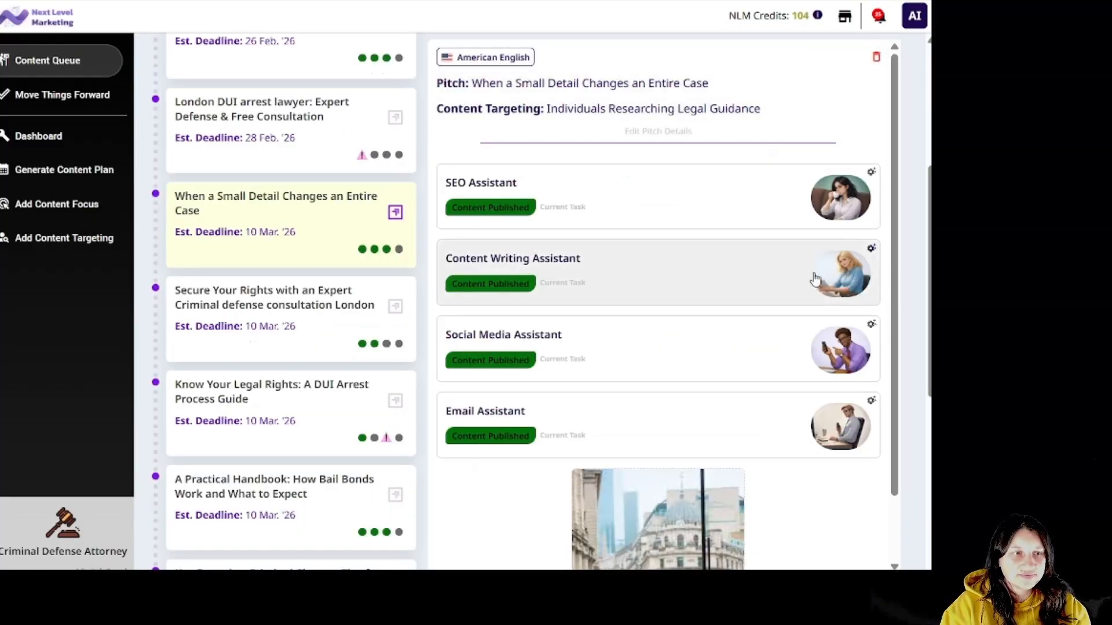
Check the three social posts and preview the email 'The tiny detail that changes everything'.
{"action": "left_click", "coordinate": [727, 359]}
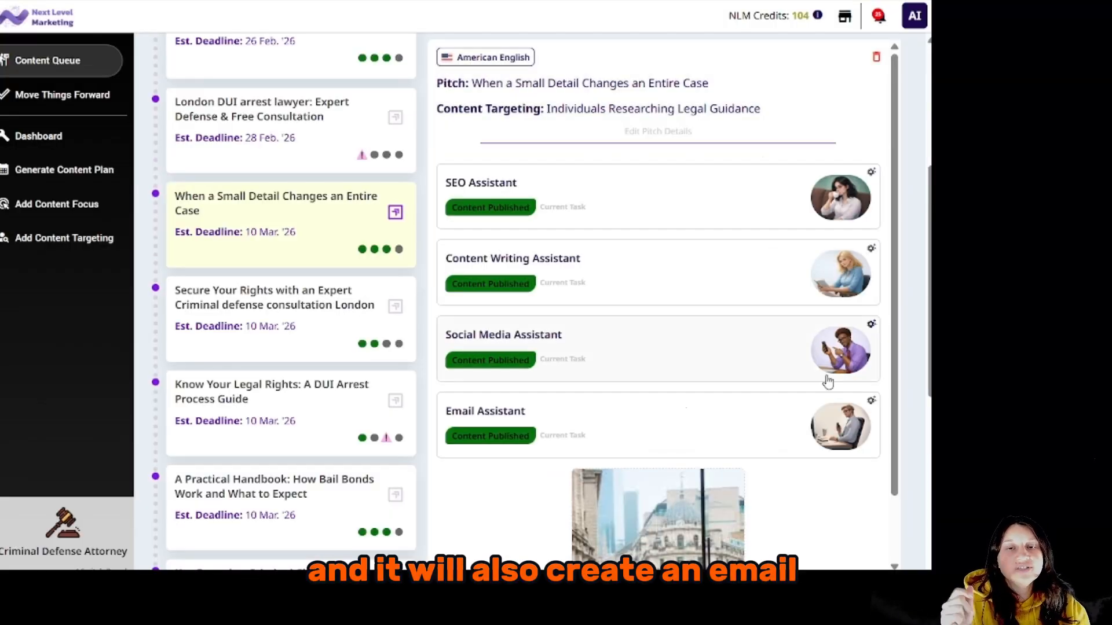
{"action": "left_click", "coordinate": [728, 442]}
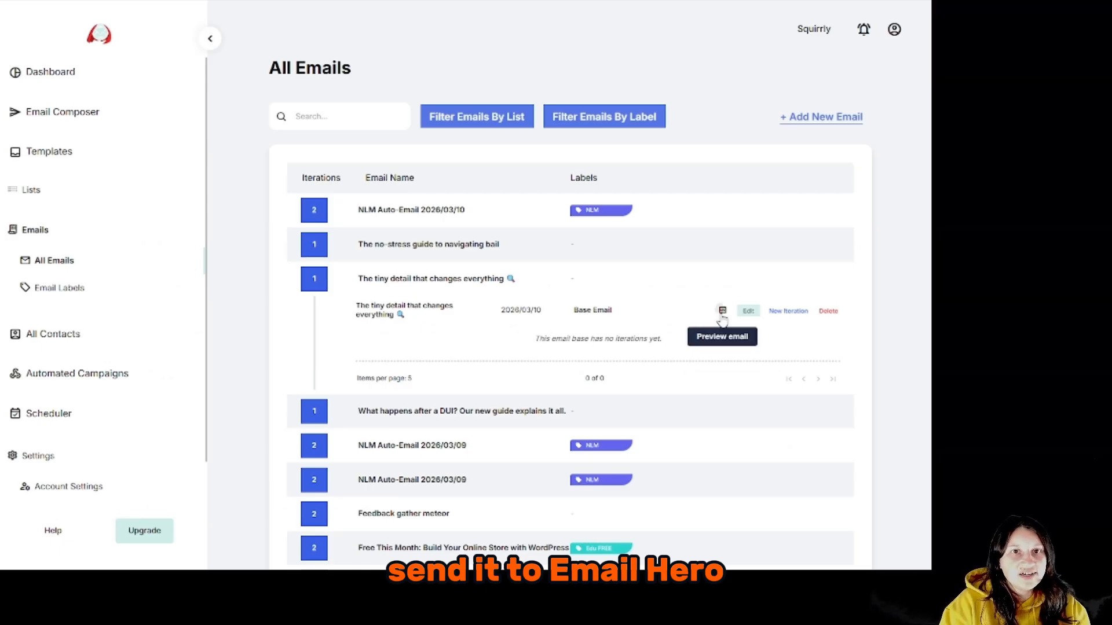
{"action": "left_click", "coordinate": [719, 307]}
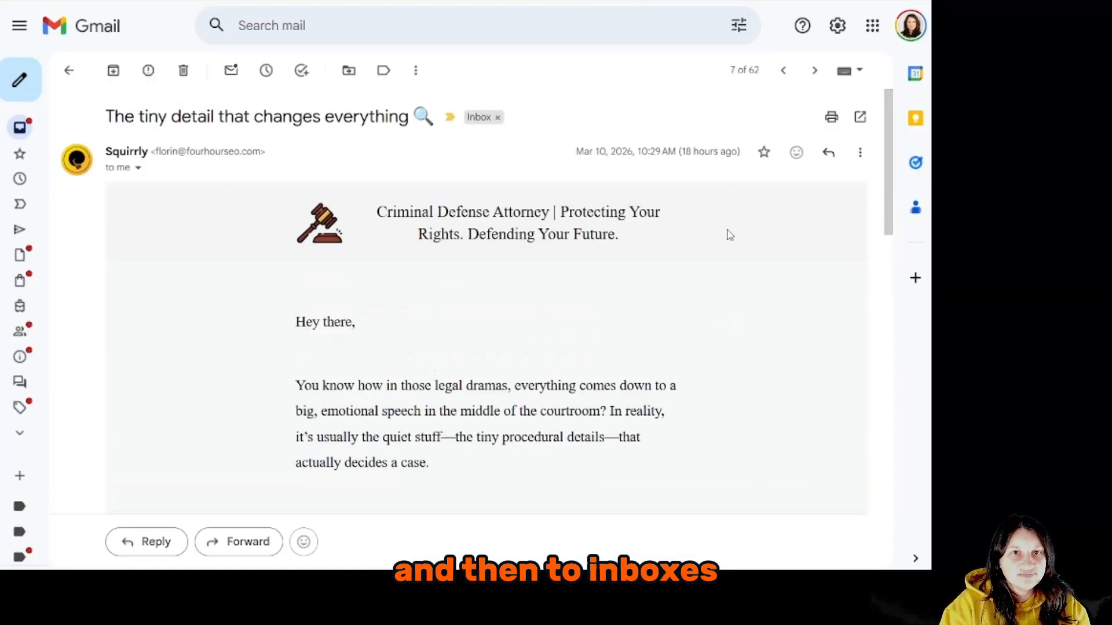
Scroll the delivered Criminal Defense Attorney email down to its signature block.
{"action": "scroll", "coordinate": [729, 235], "scroll_direction": "down", "scroll_amount": 6}
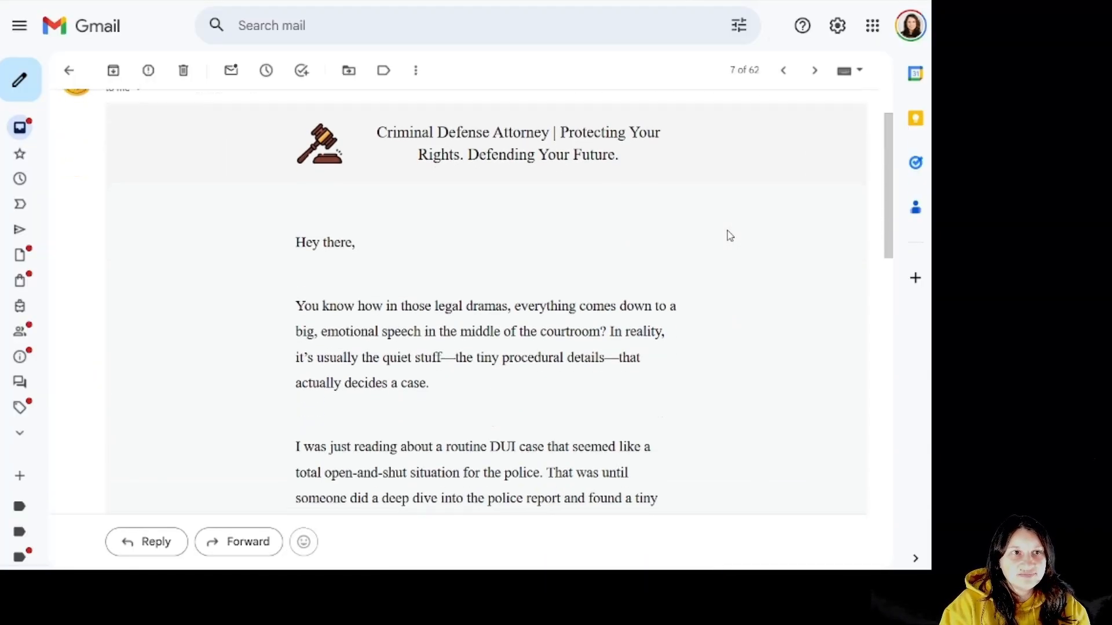
{"action": "scroll", "coordinate": [728, 237], "scroll_direction": "down", "scroll_amount": 4}
{"action": "scroll", "coordinate": [586, 390], "scroll_direction": "down", "scroll_amount": 4}
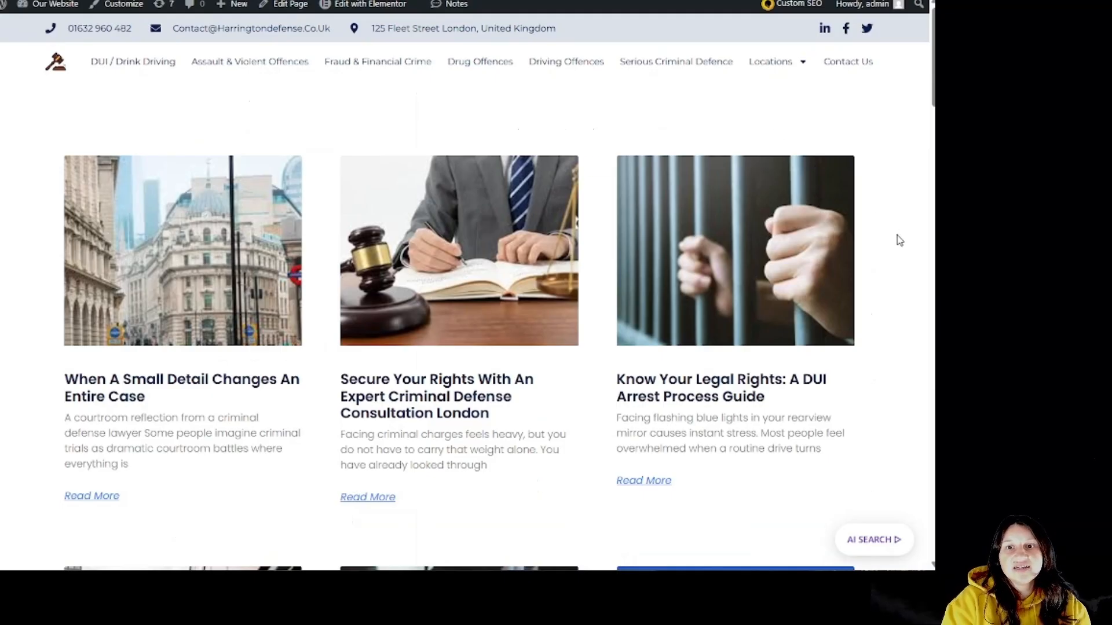
Check the blog, the Auto-Indexing History, and the 'Know Your Legal Rights: A DUI Arrest Process Guide' post.
{"action": "scroll", "coordinate": [900, 241], "scroll_direction": "down", "scroll_amount": 5}
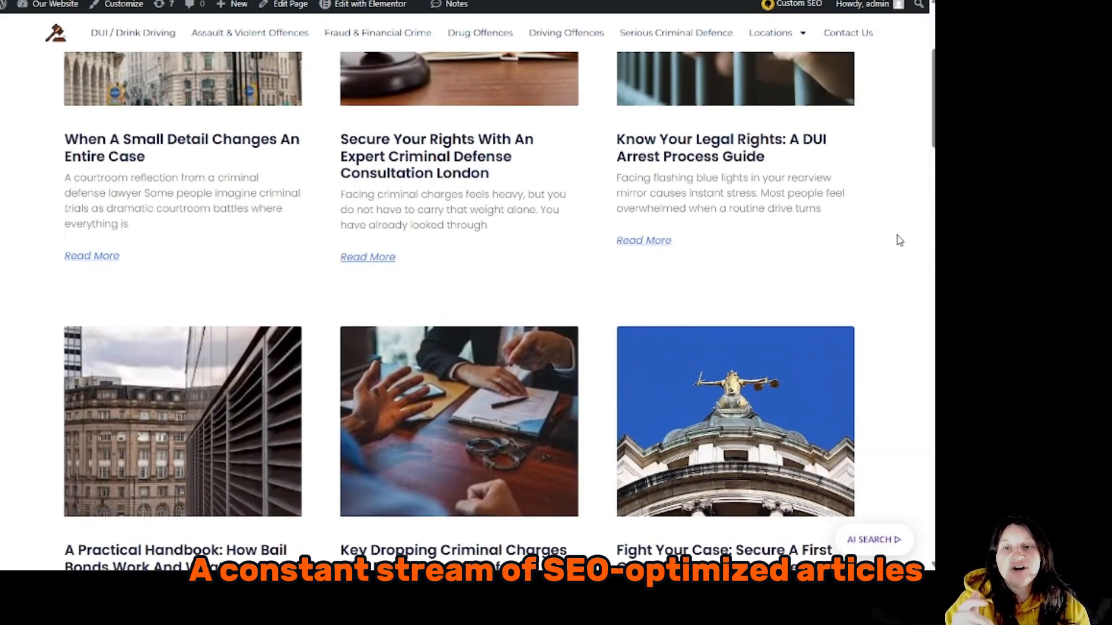
{"action": "scroll", "coordinate": [900, 241], "scroll_direction": "down", "scroll_amount": 3}
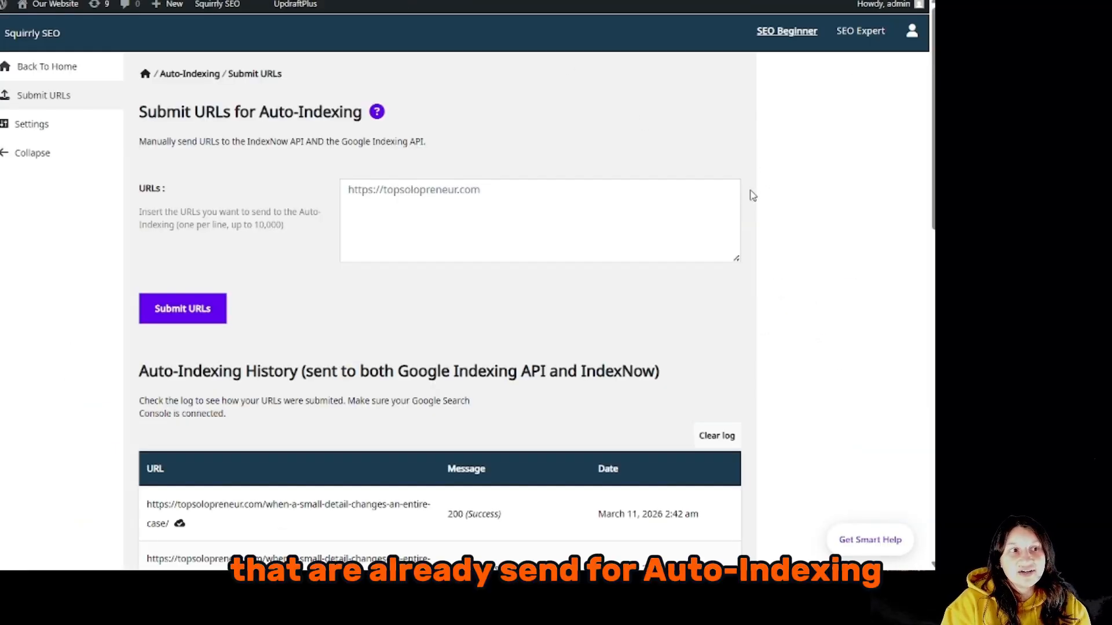
{"action": "scroll", "coordinate": [750, 191], "scroll_direction": "down", "scroll_amount": 2}
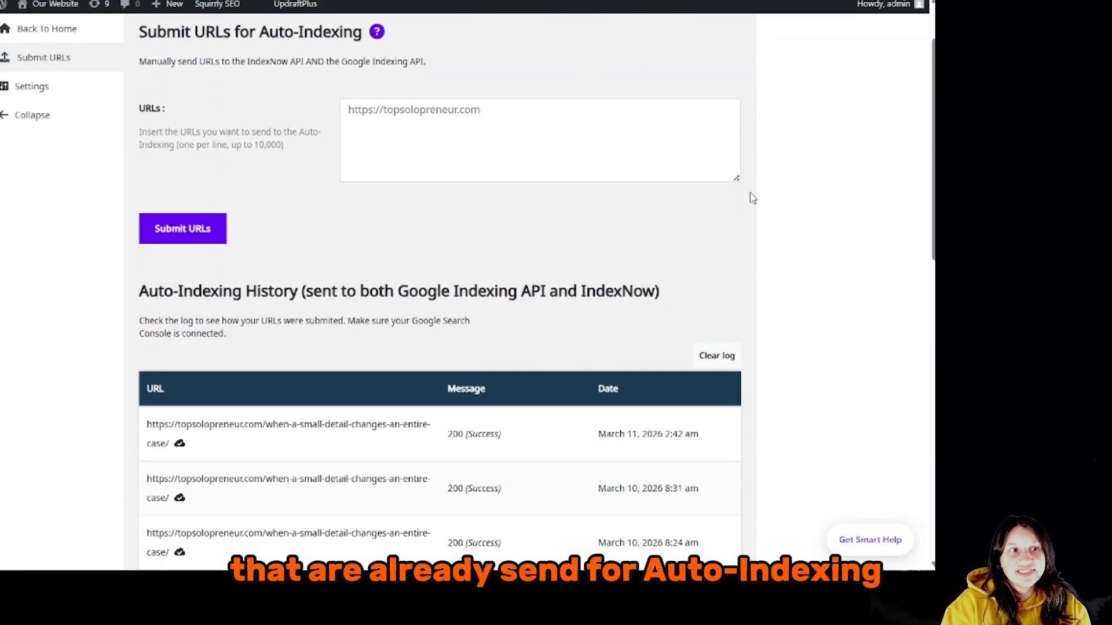
{"action": "scroll", "coordinate": [752, 198], "scroll_direction": "down", "scroll_amount": 5}
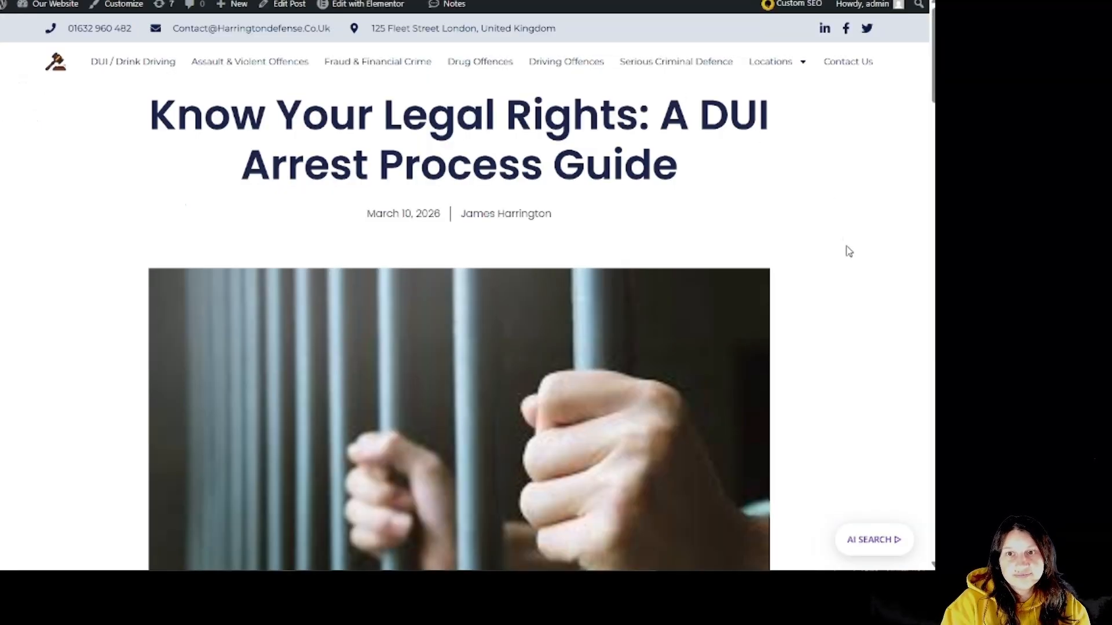
{"action": "scroll", "coordinate": [846, 253], "scroll_direction": "down", "scroll_amount": 2}
{"action": "scroll", "coordinate": [847, 254], "scroll_direction": "down", "scroll_amount": 10}
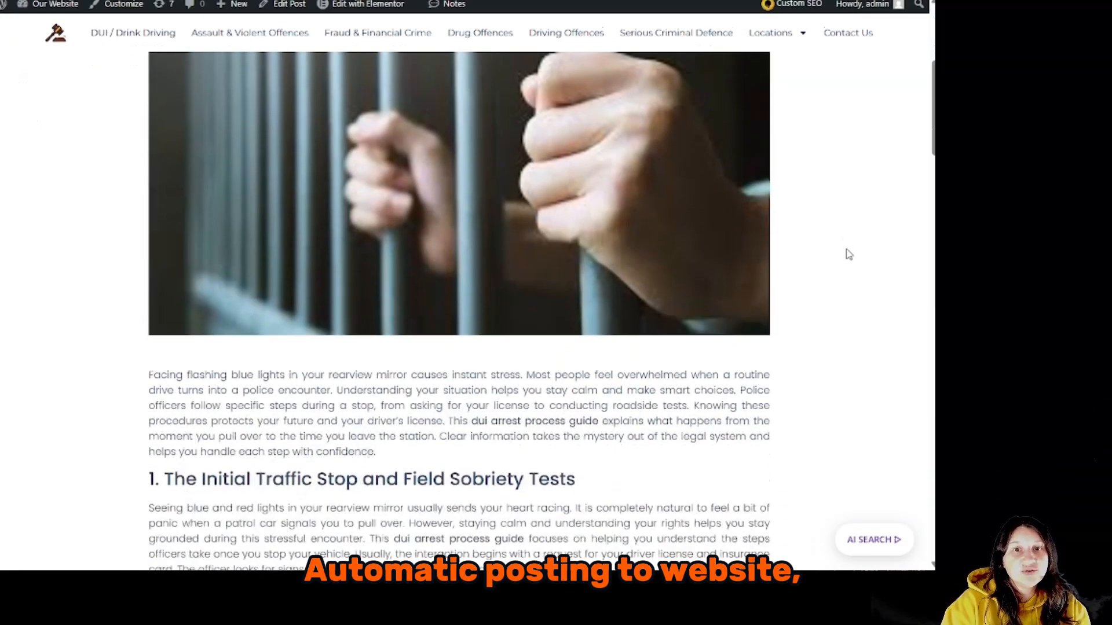